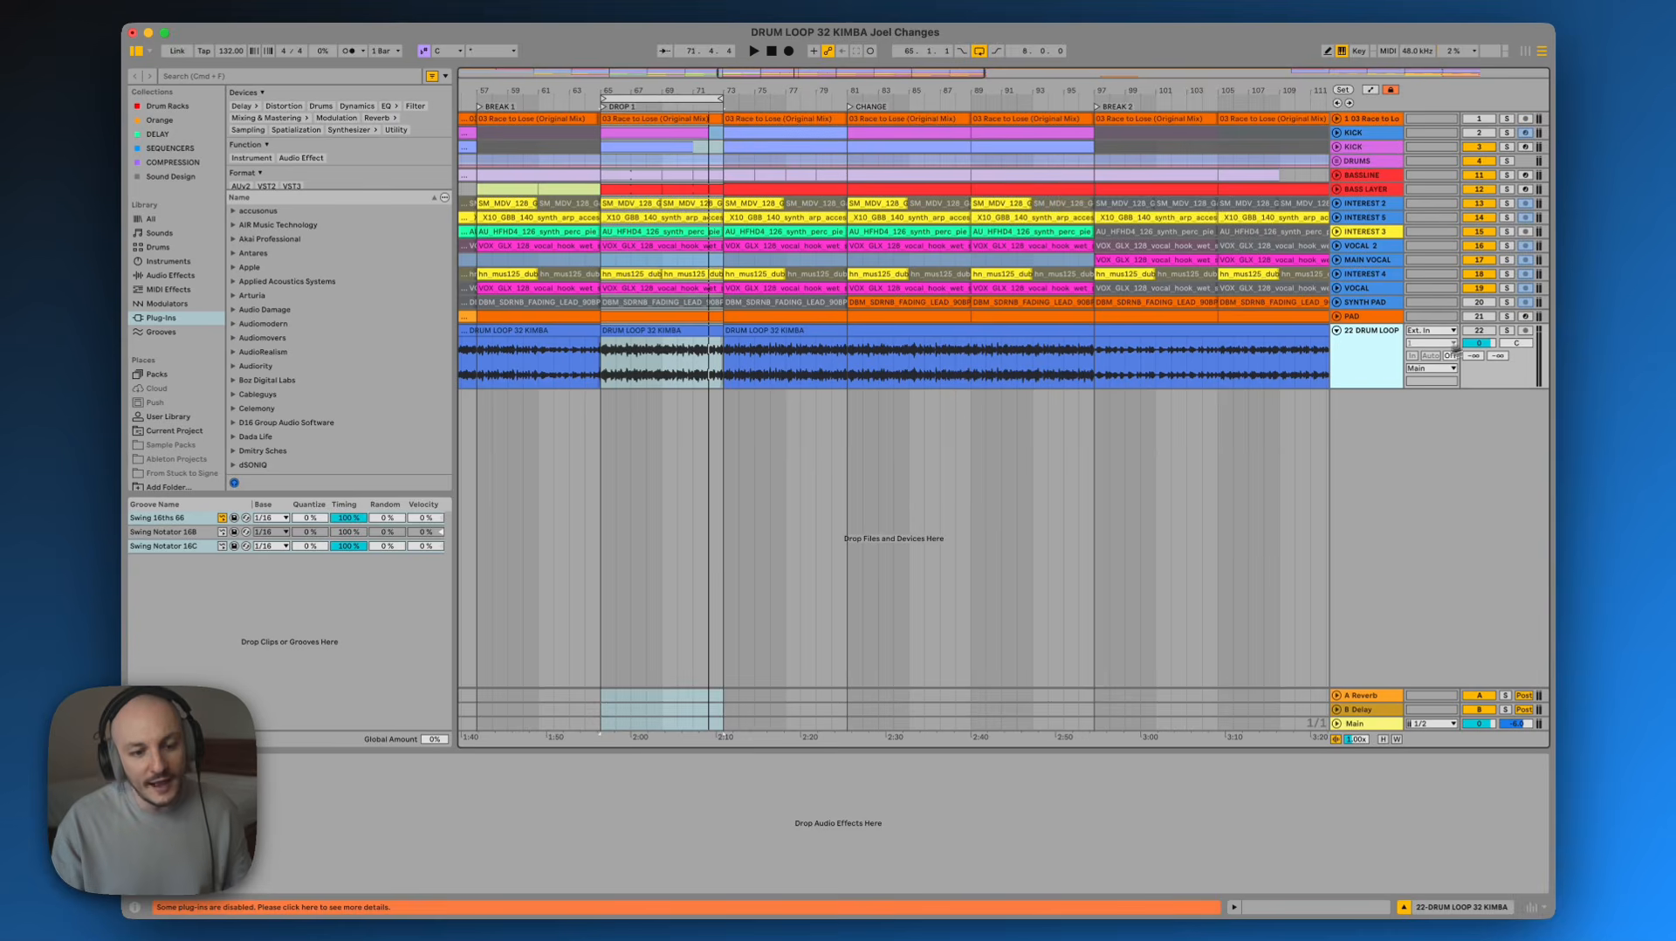
Select the DRUM LOOP clip in the drop section and play it back, toggling solo on the 22 DRUM LOOP track
left_click(1507, 331)
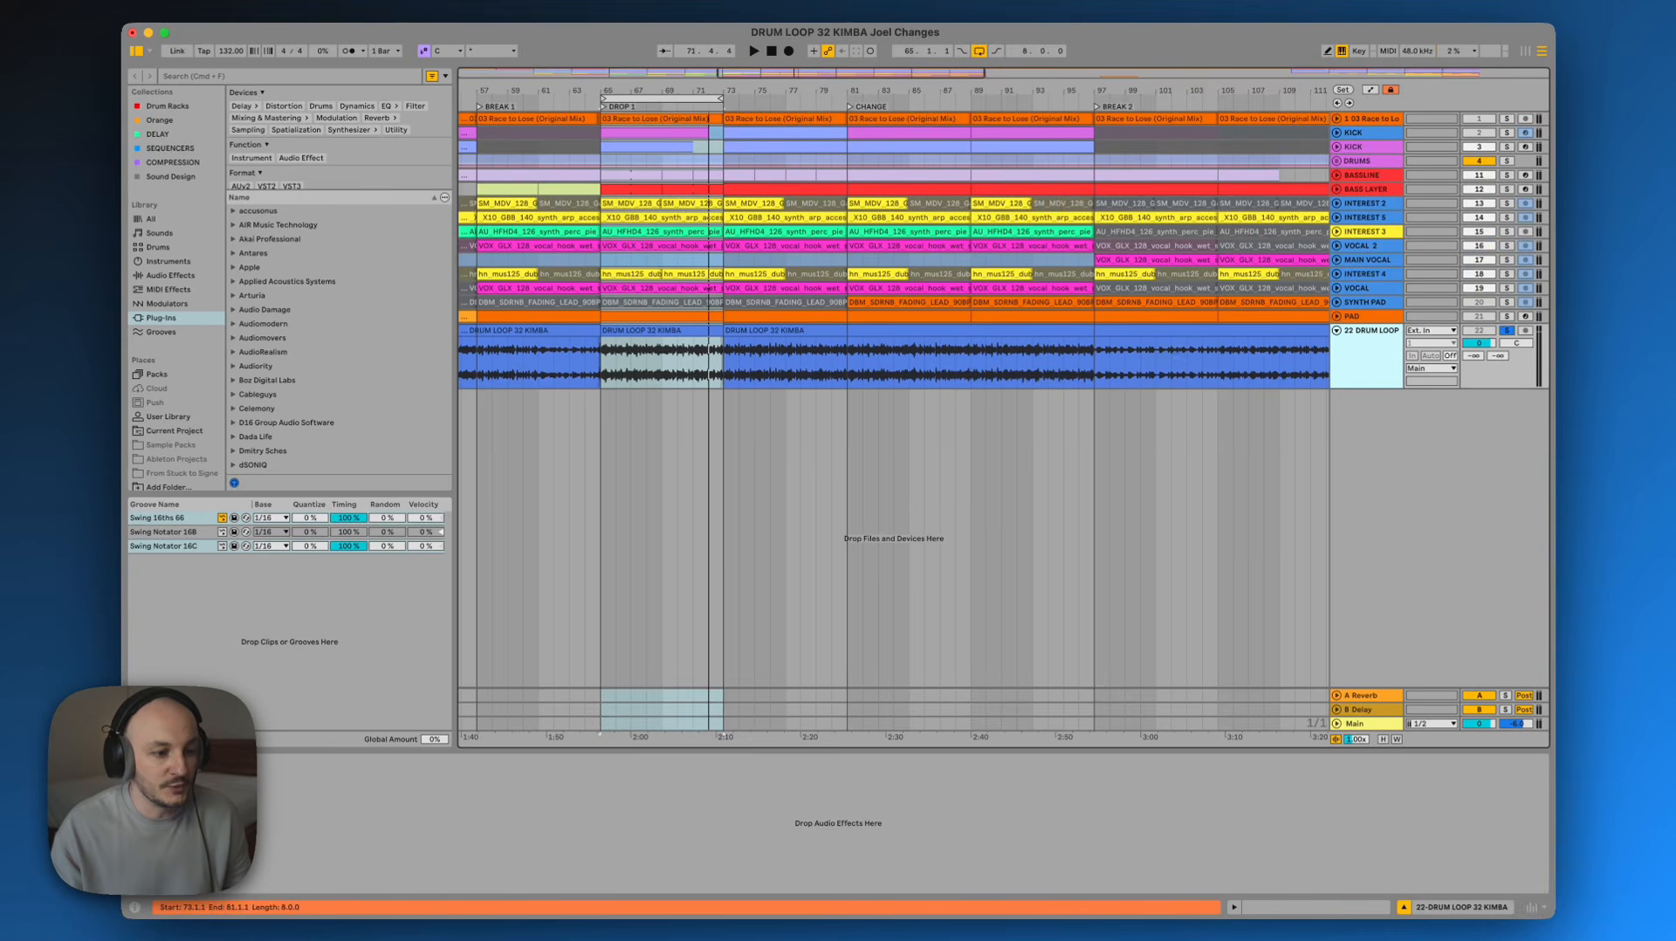
left_click(671, 333)
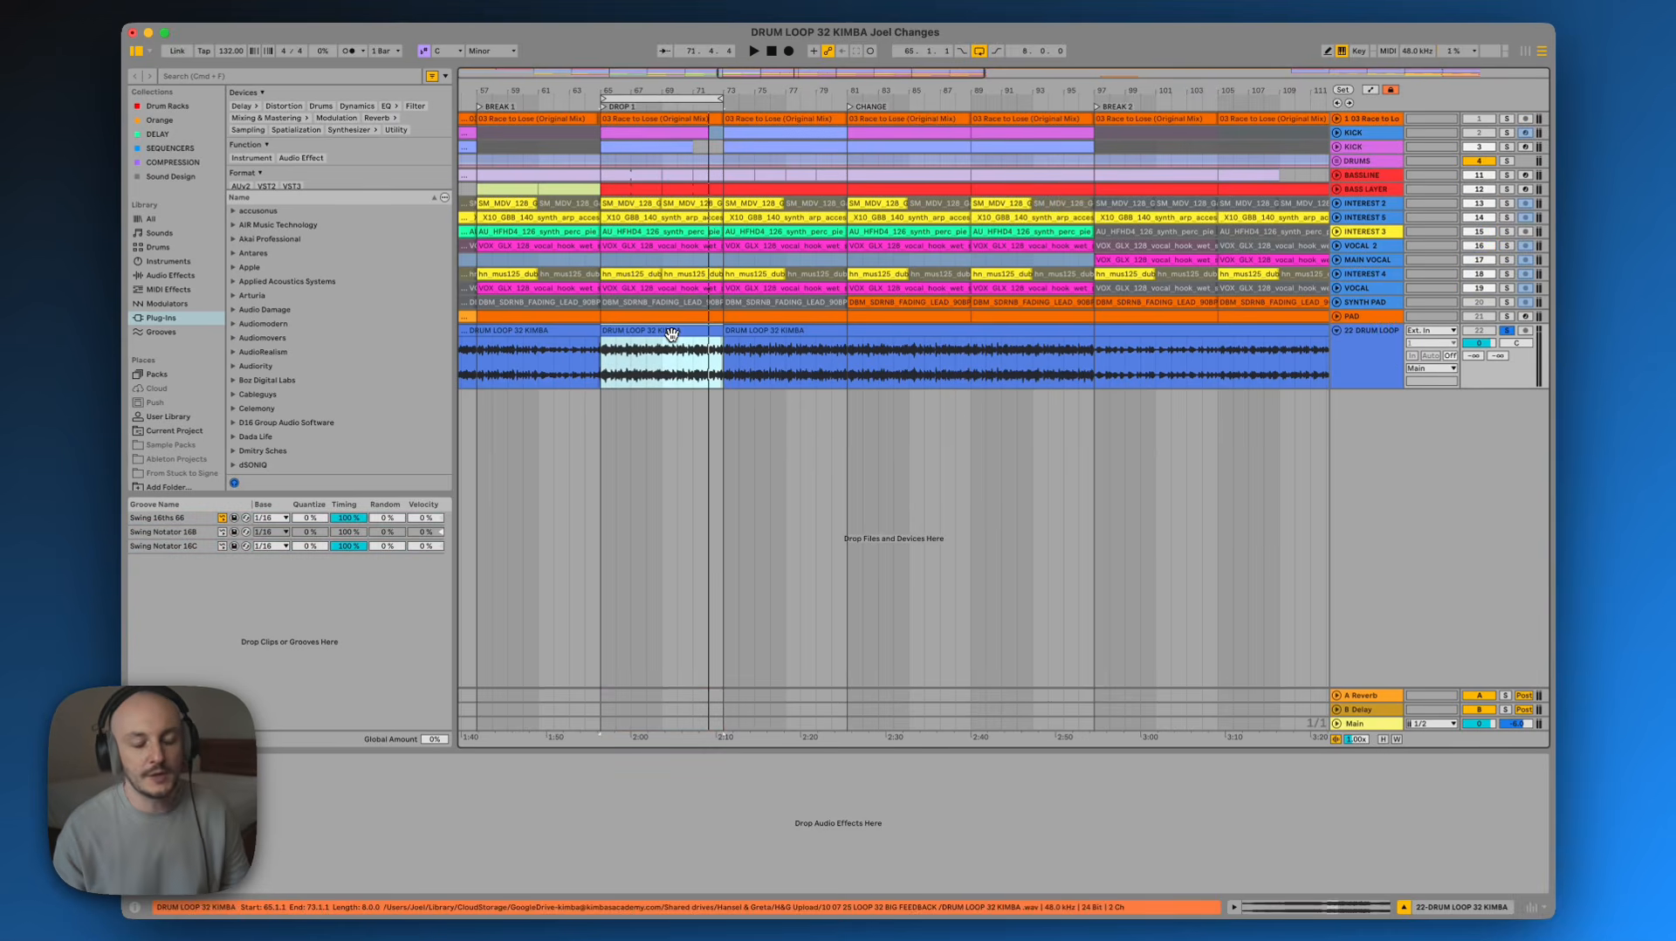
key("space")
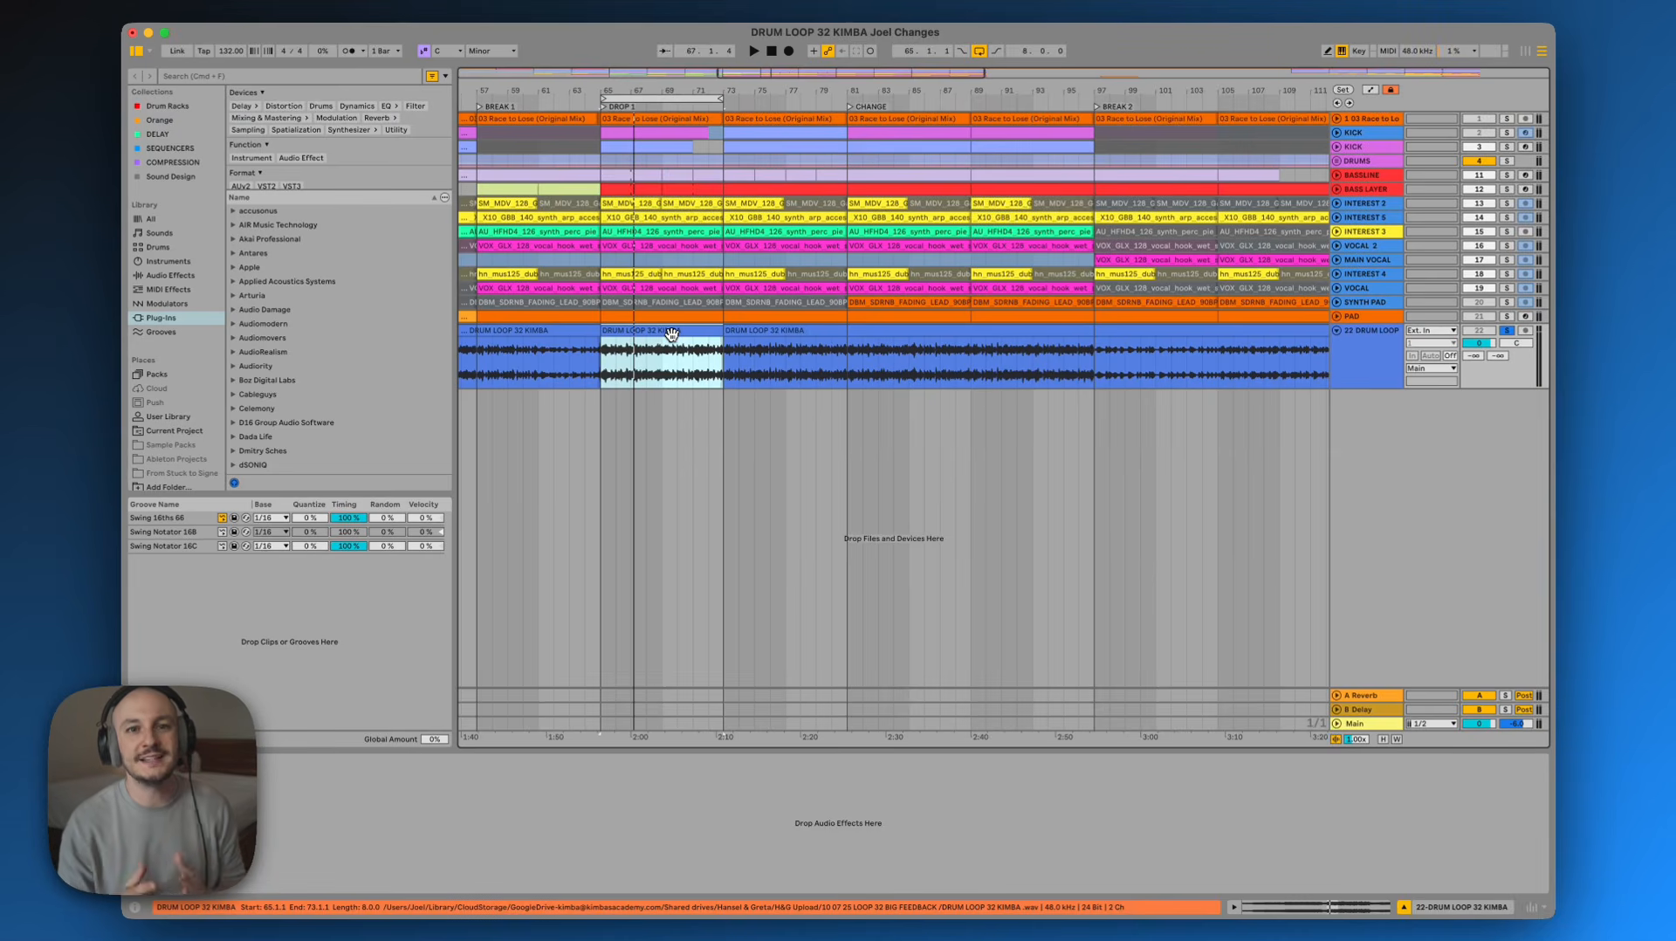
left_click(1382, 358)
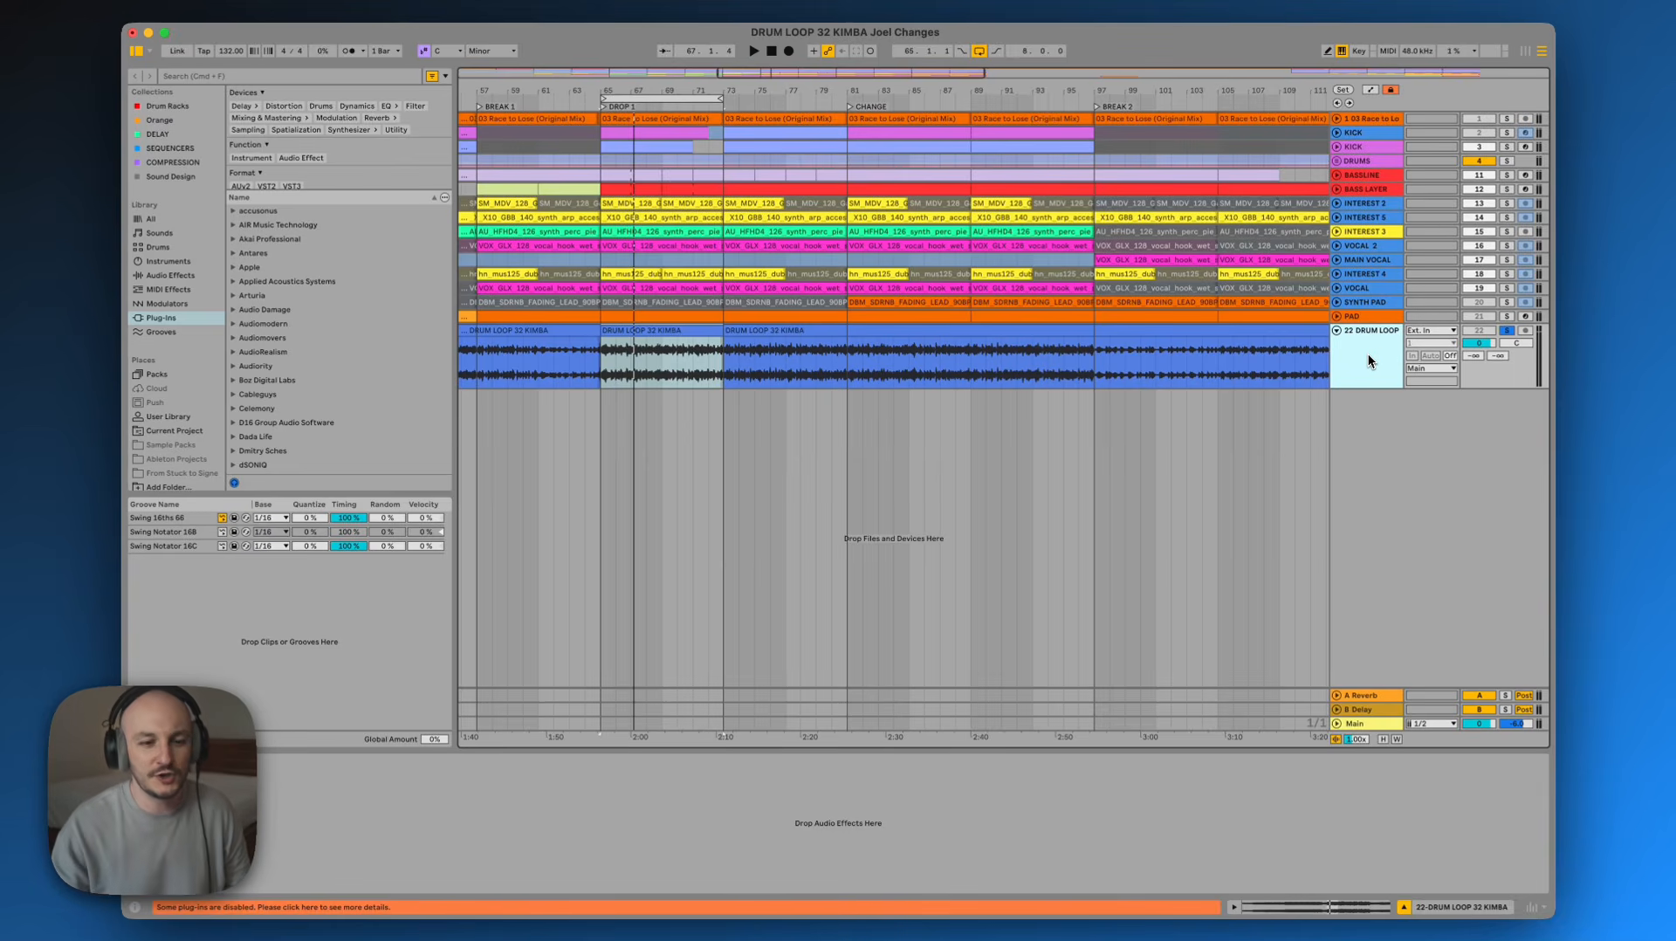
key("space")
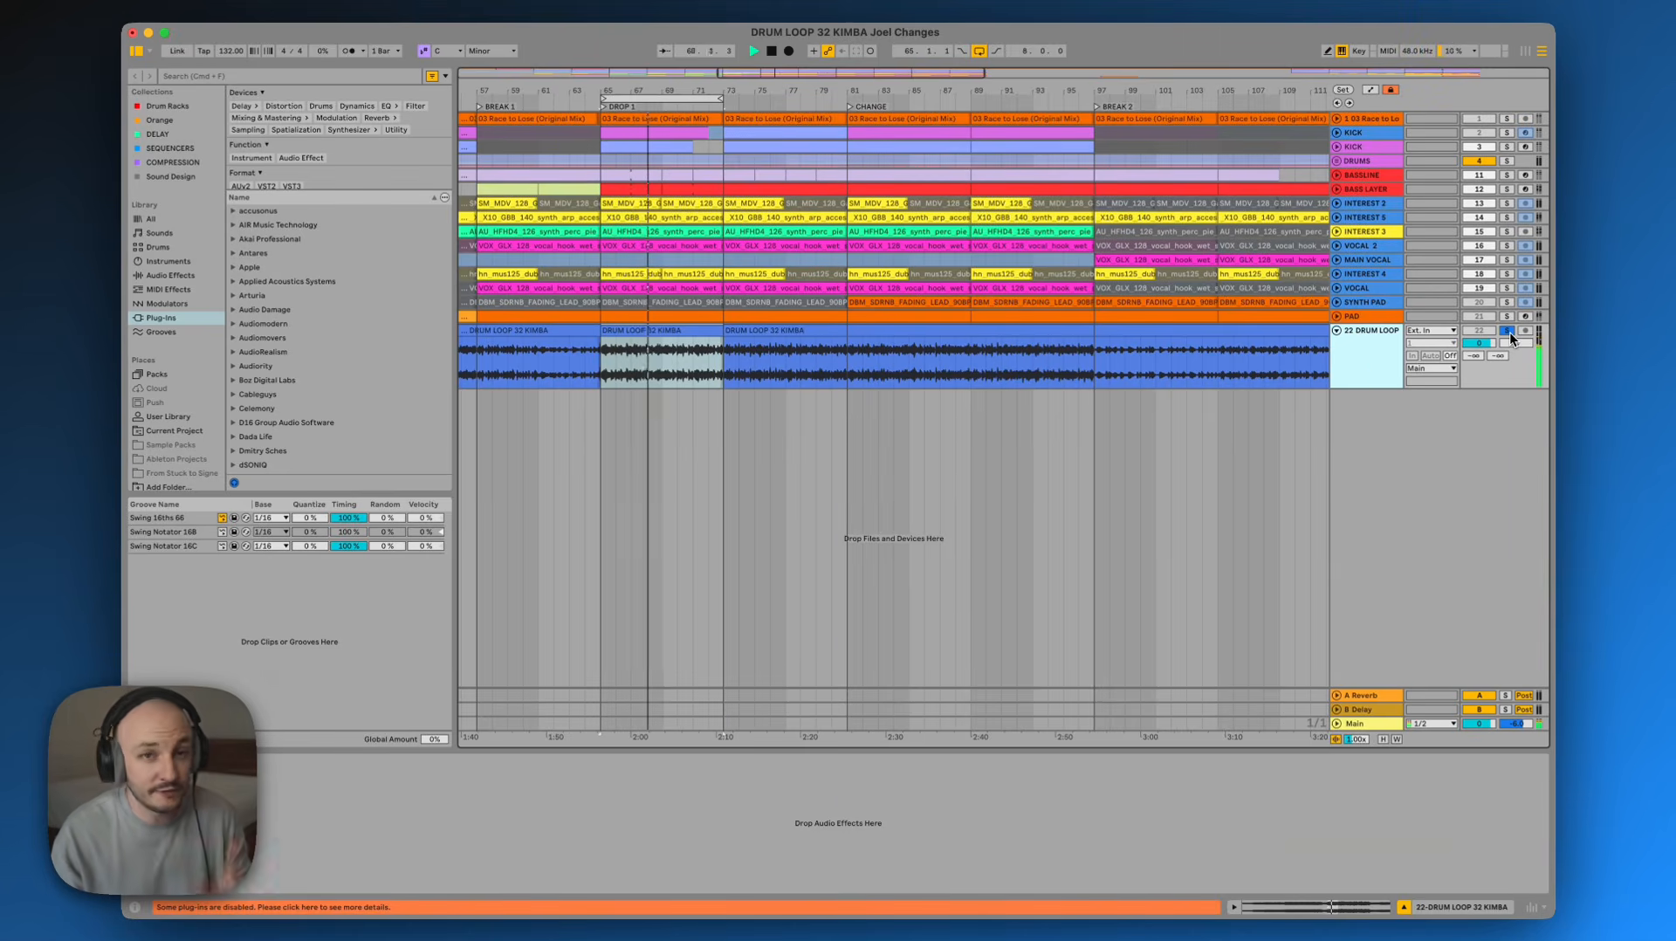
left_click(1510, 332)
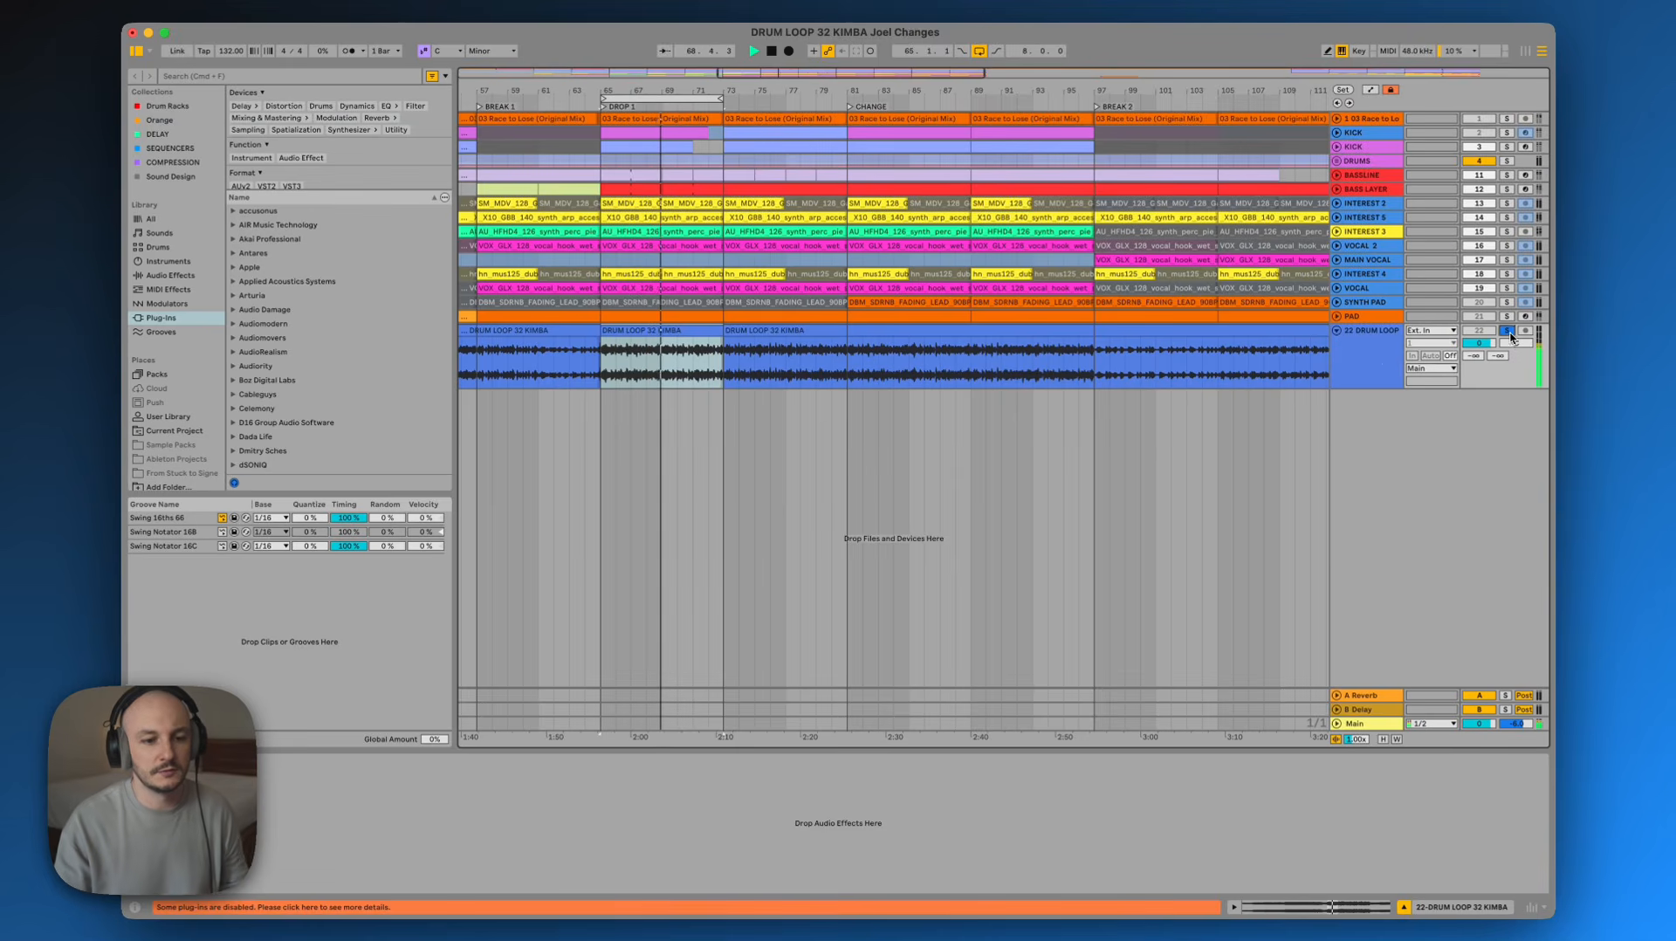
left_click(1376, 364)
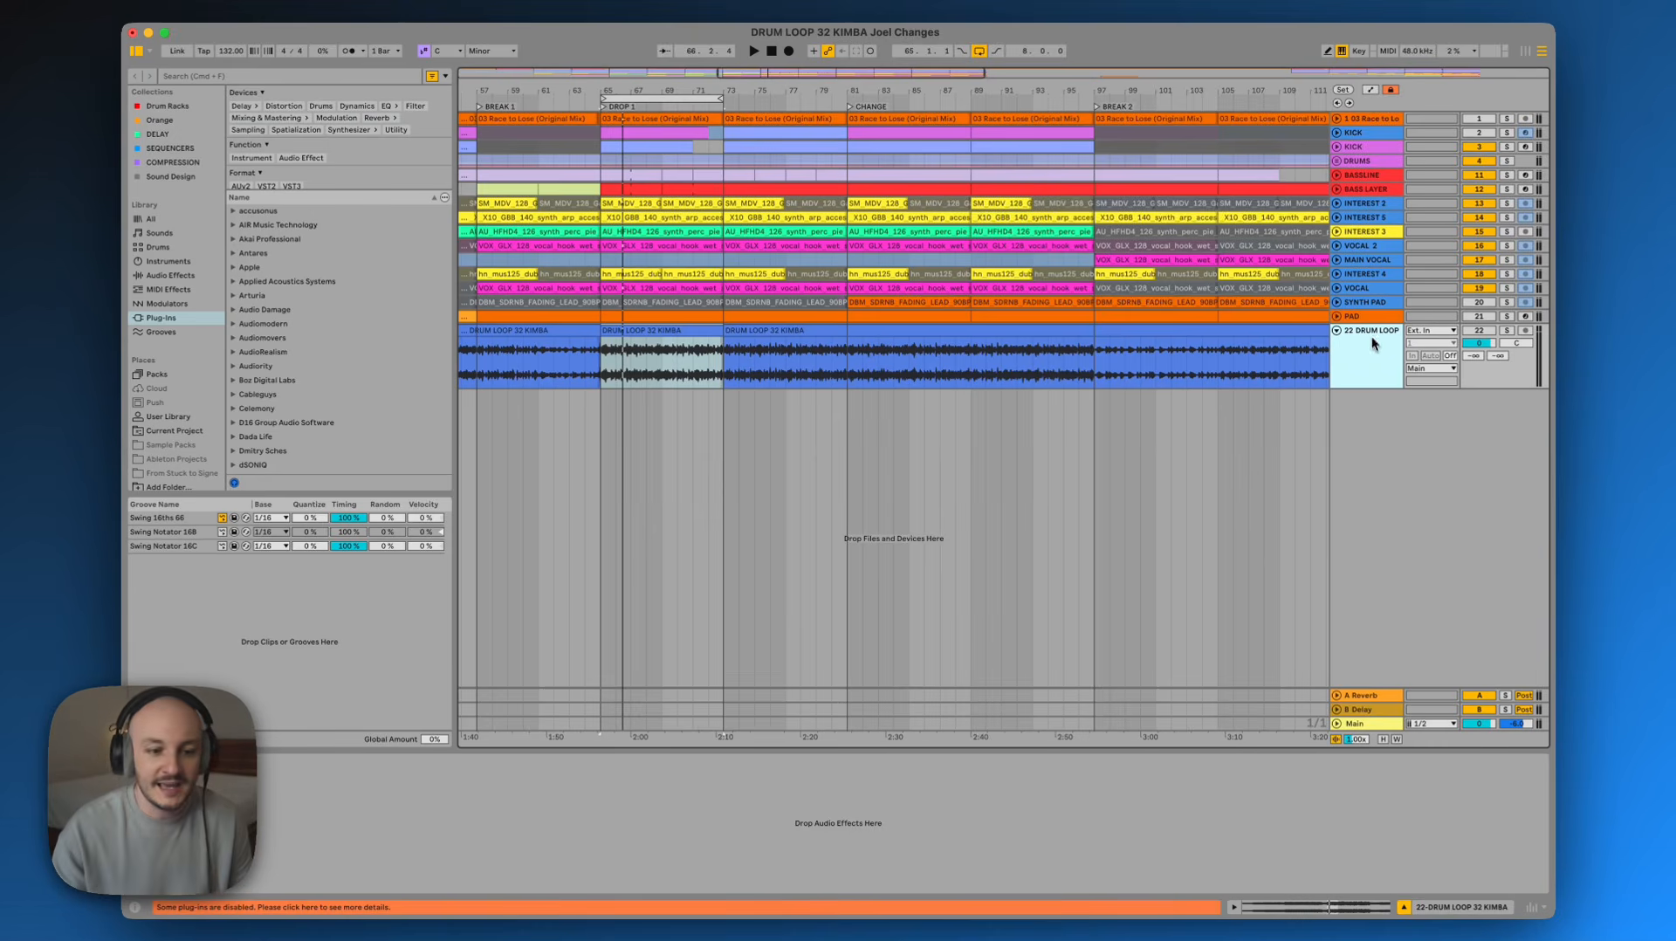
Inspect the device chains of several tracks, moving from INTEREST 4 up to the KICK group
left_click(1378, 273)
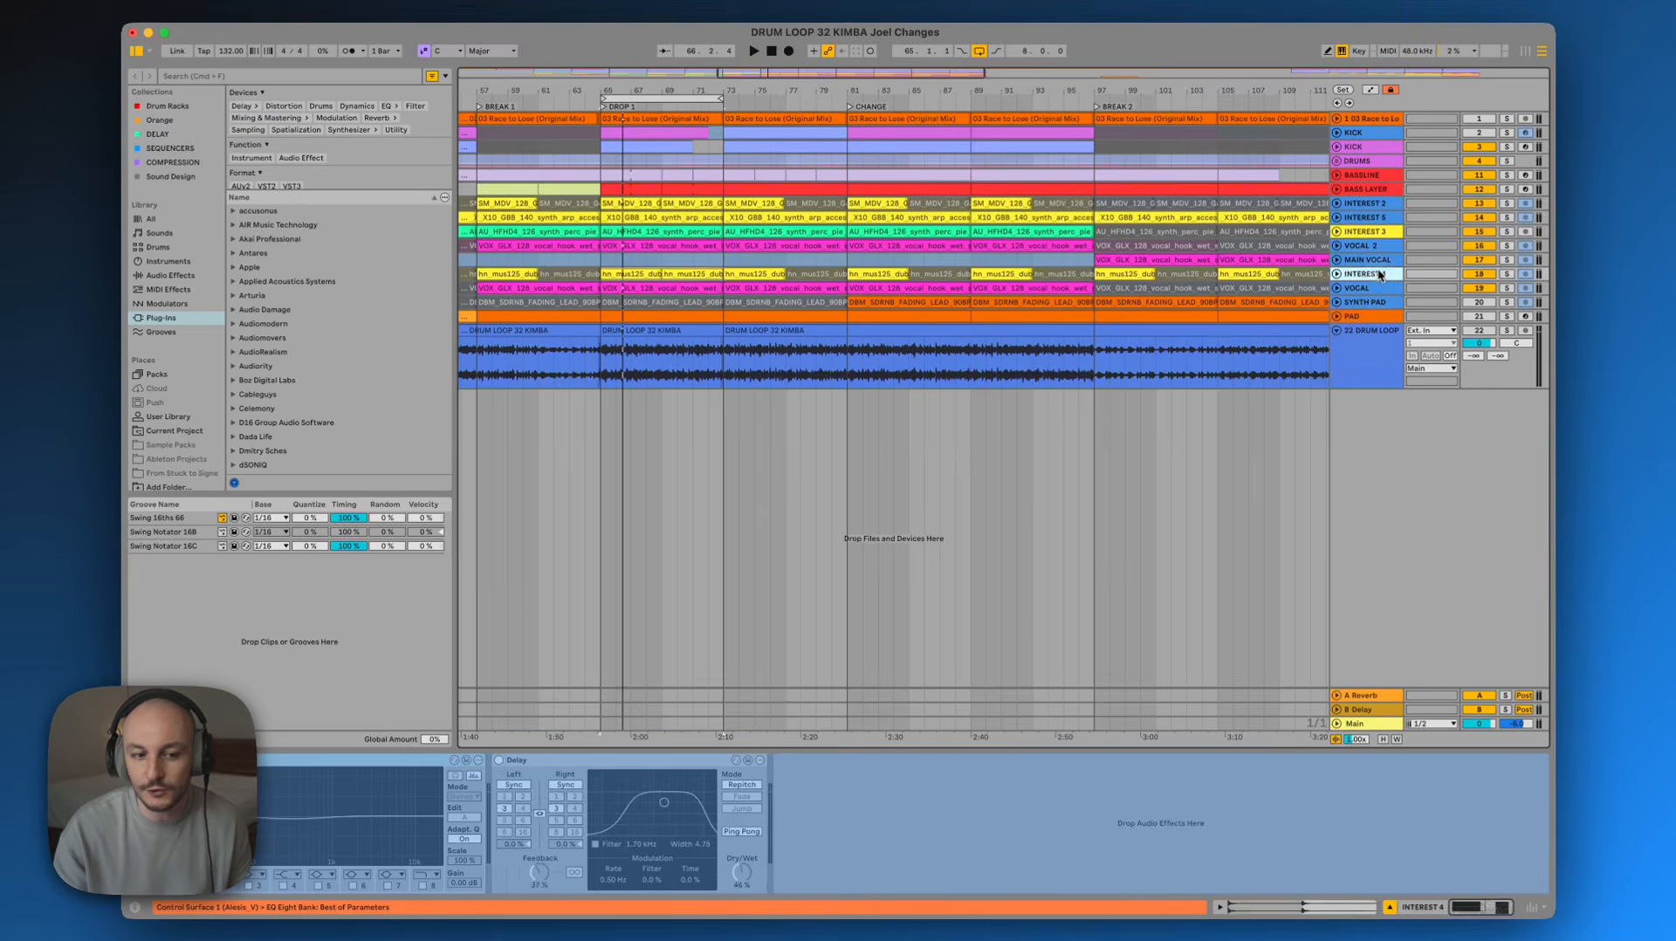
left_click(1379, 259)
left_click(1379, 246)
left_click(1379, 218)
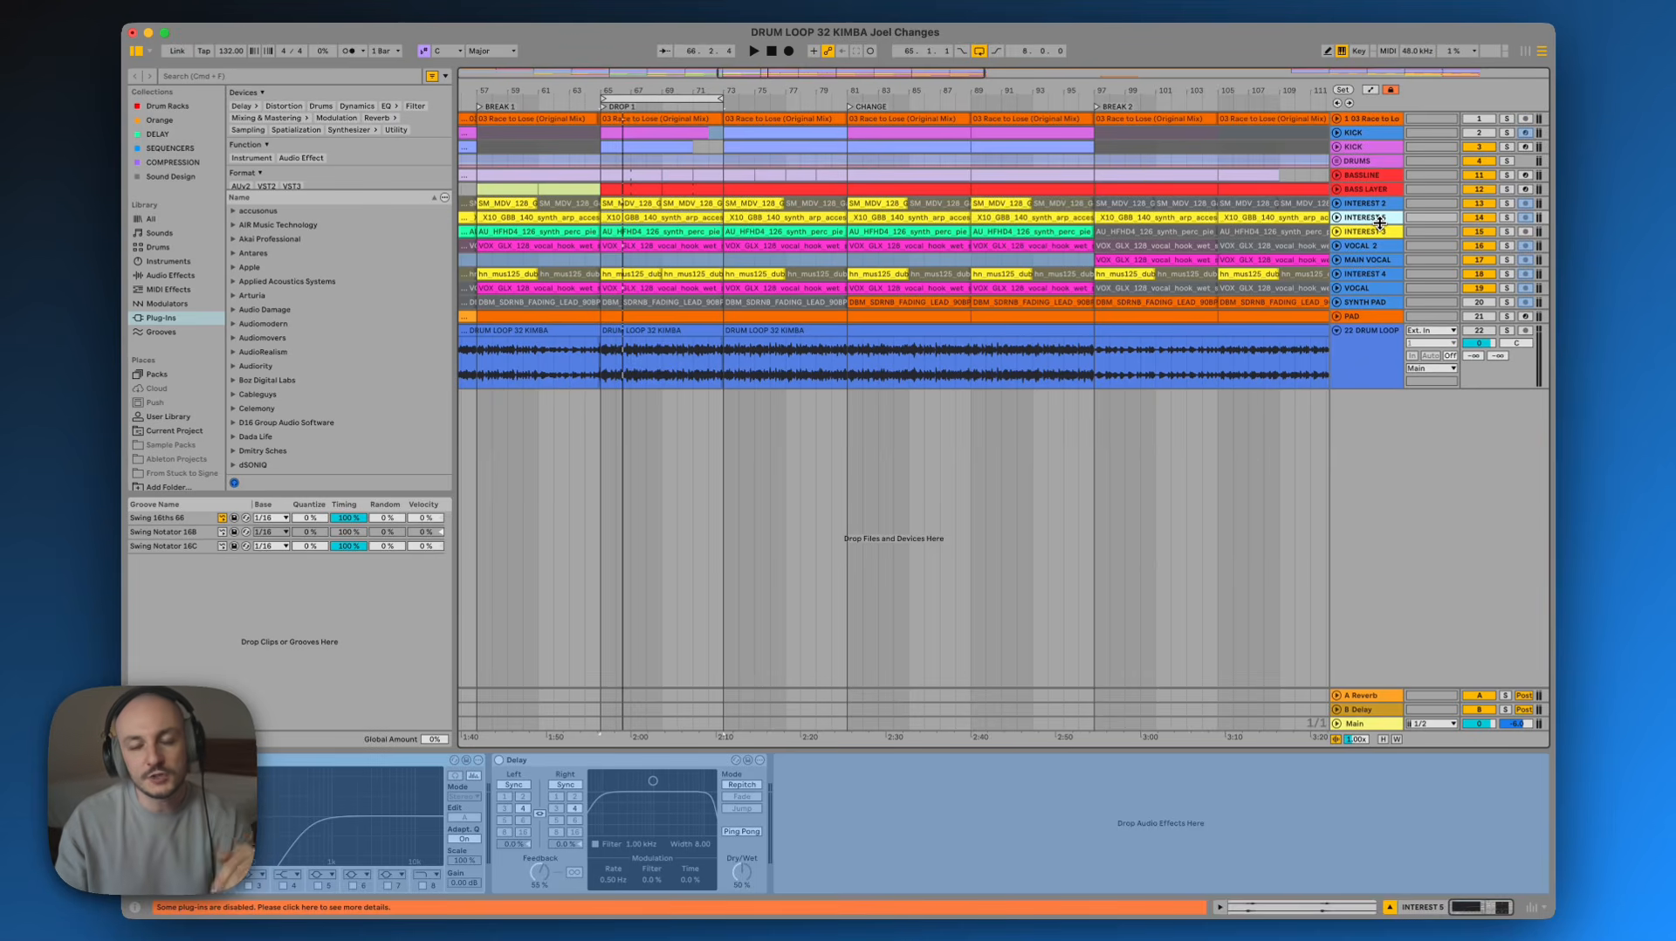
left_click(1373, 150)
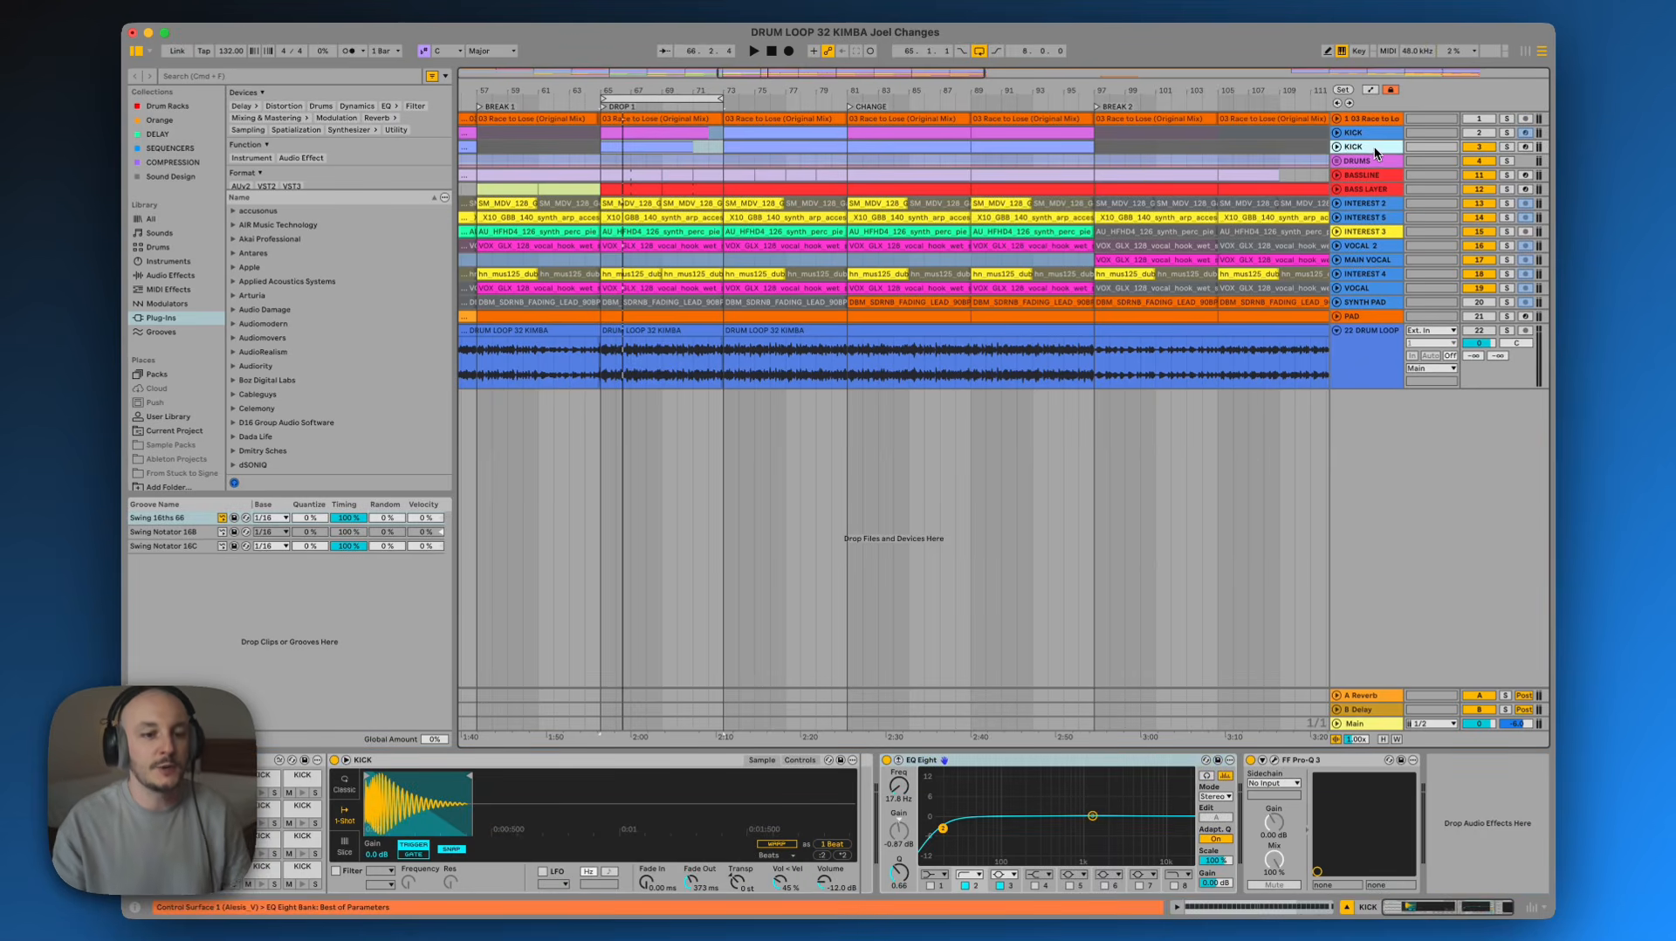
Expand the KICK group and its nested group to reveal both kick tracks, selecting the first one
left_click(1338, 147)
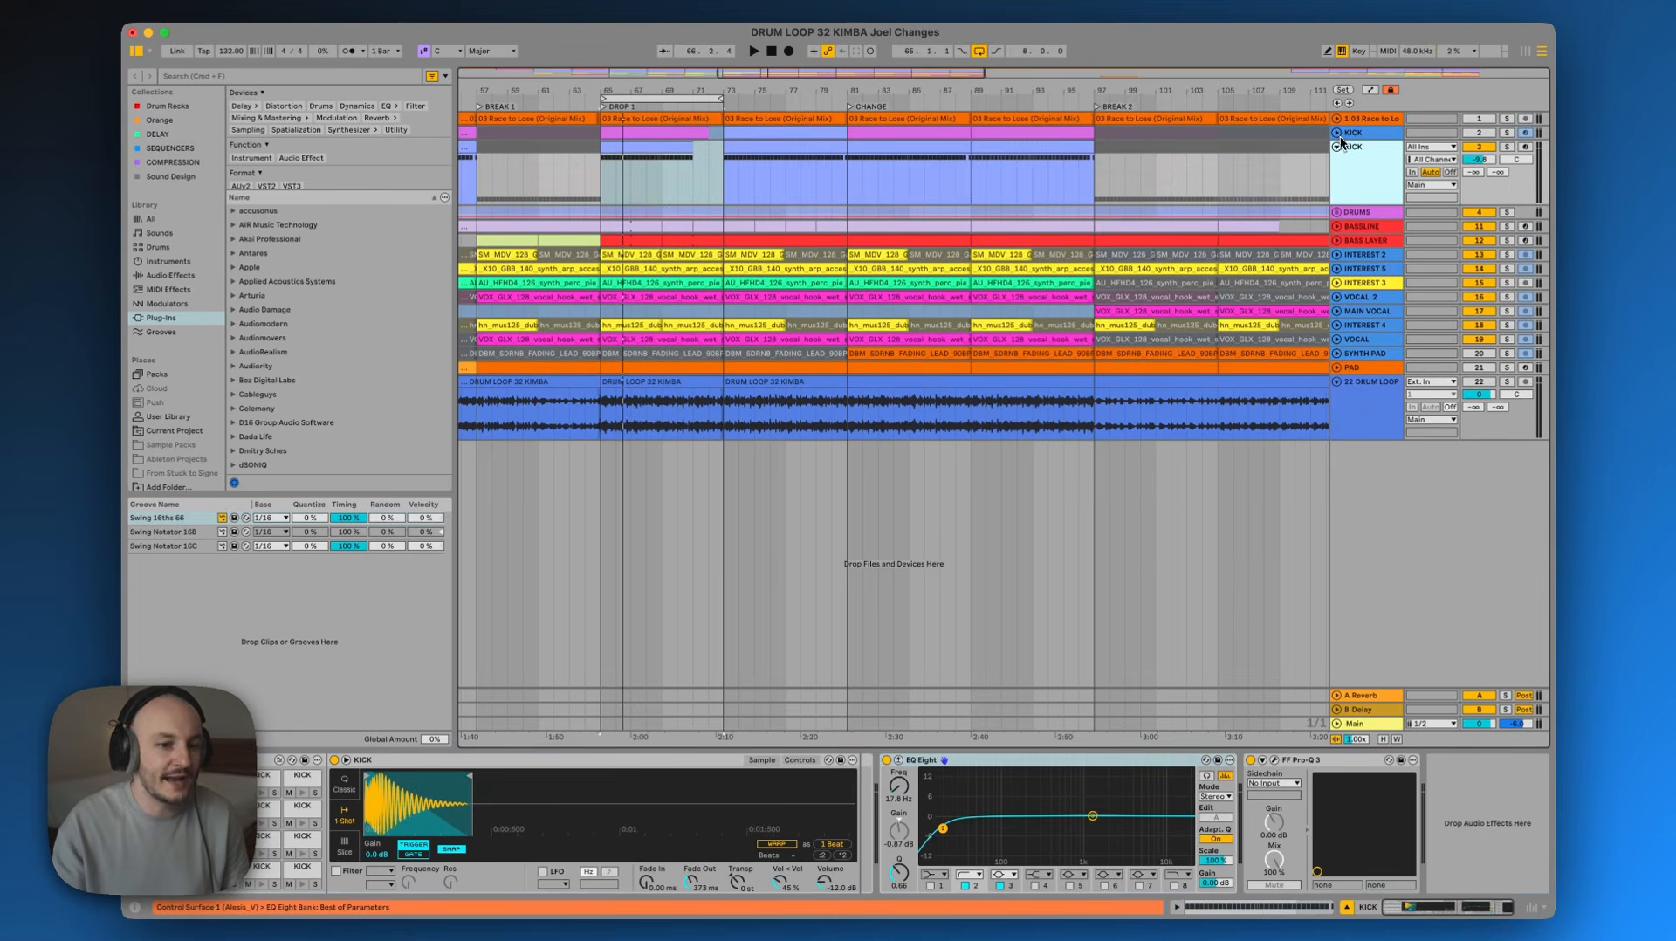
left_click(1338, 134)
left_click(1359, 141)
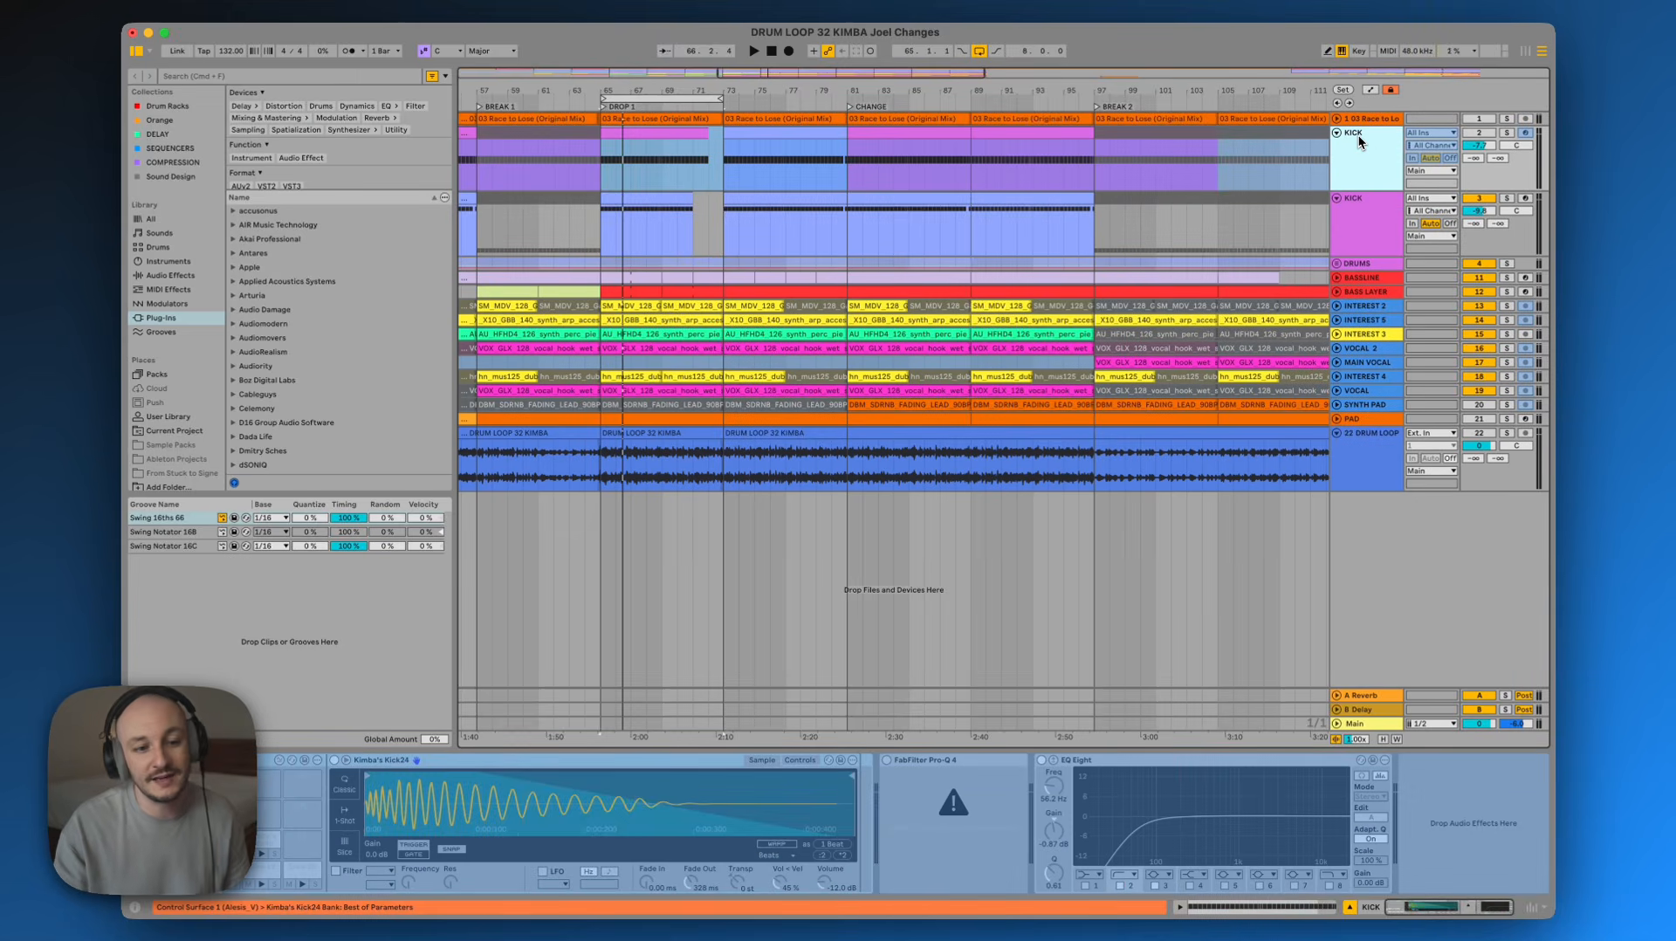
Audition the two KICK tracks by soloing each in turn during playback to compare the layers
left_click(1508, 133)
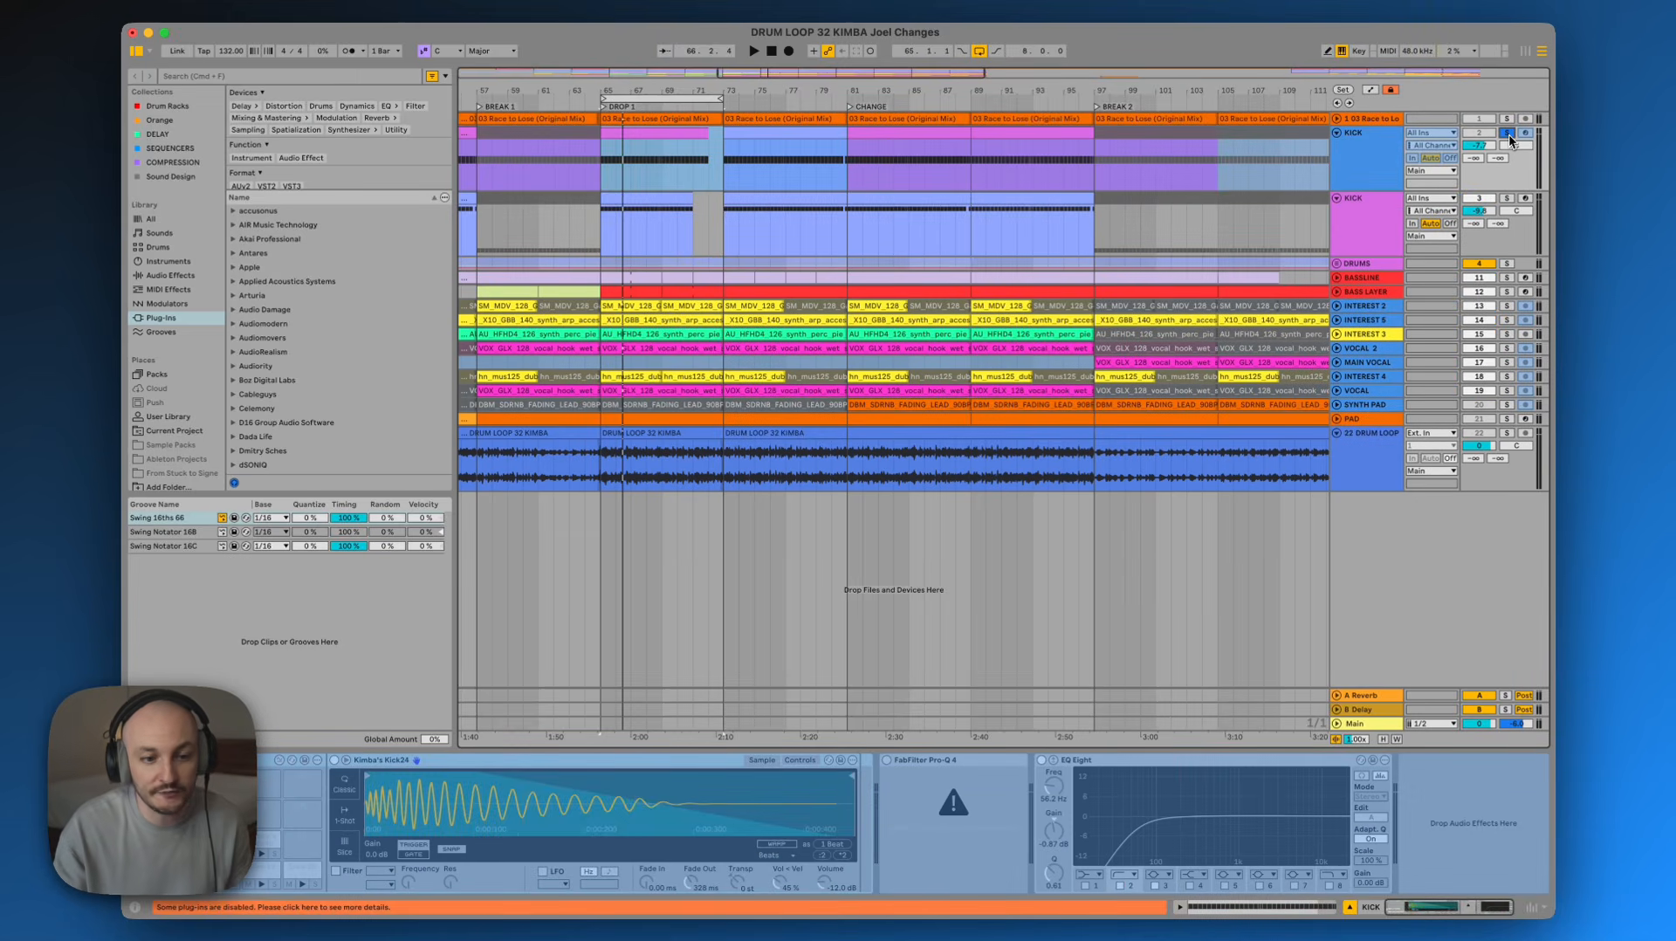
key("space")
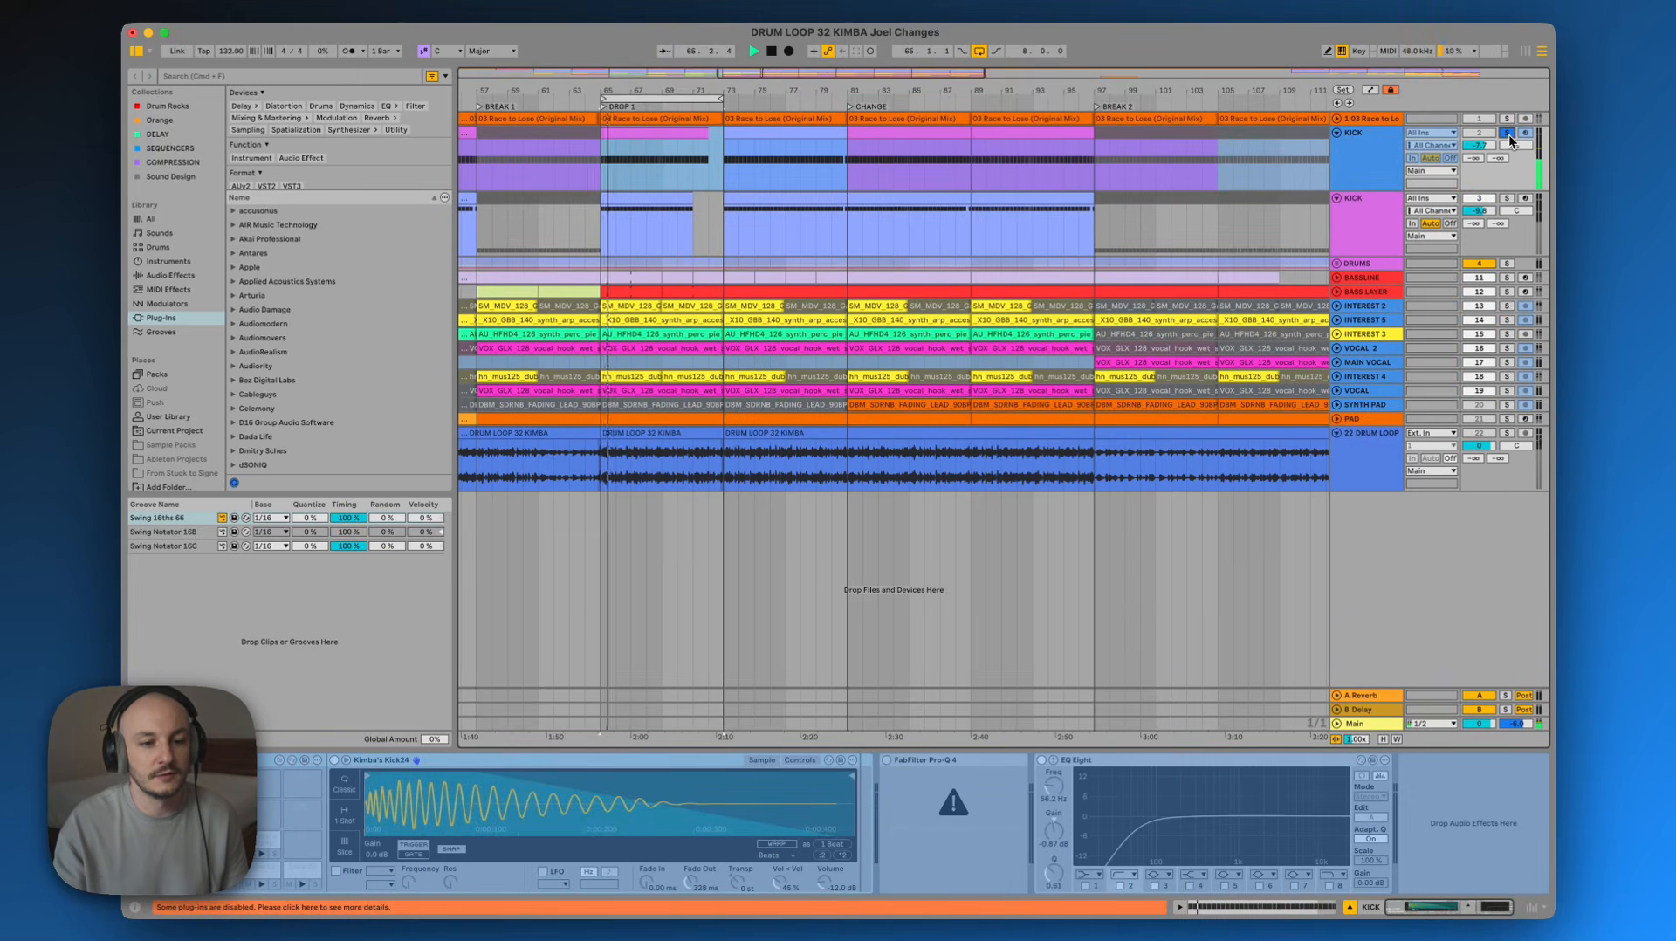
left_click(1506, 198)
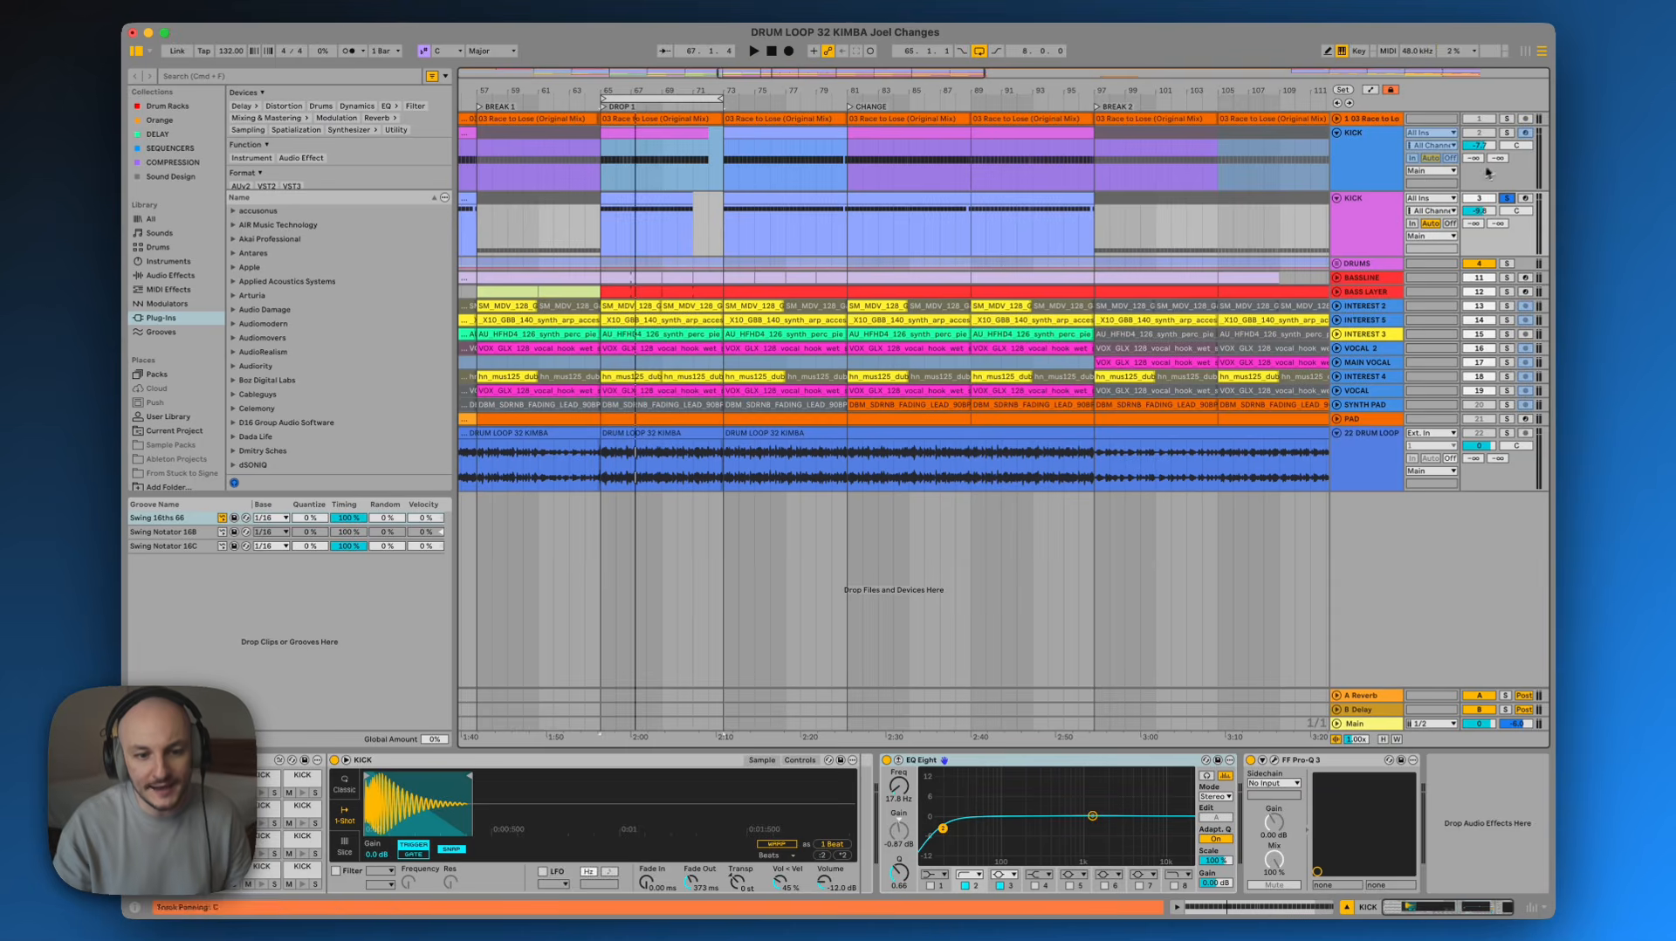
left_click(1509, 134)
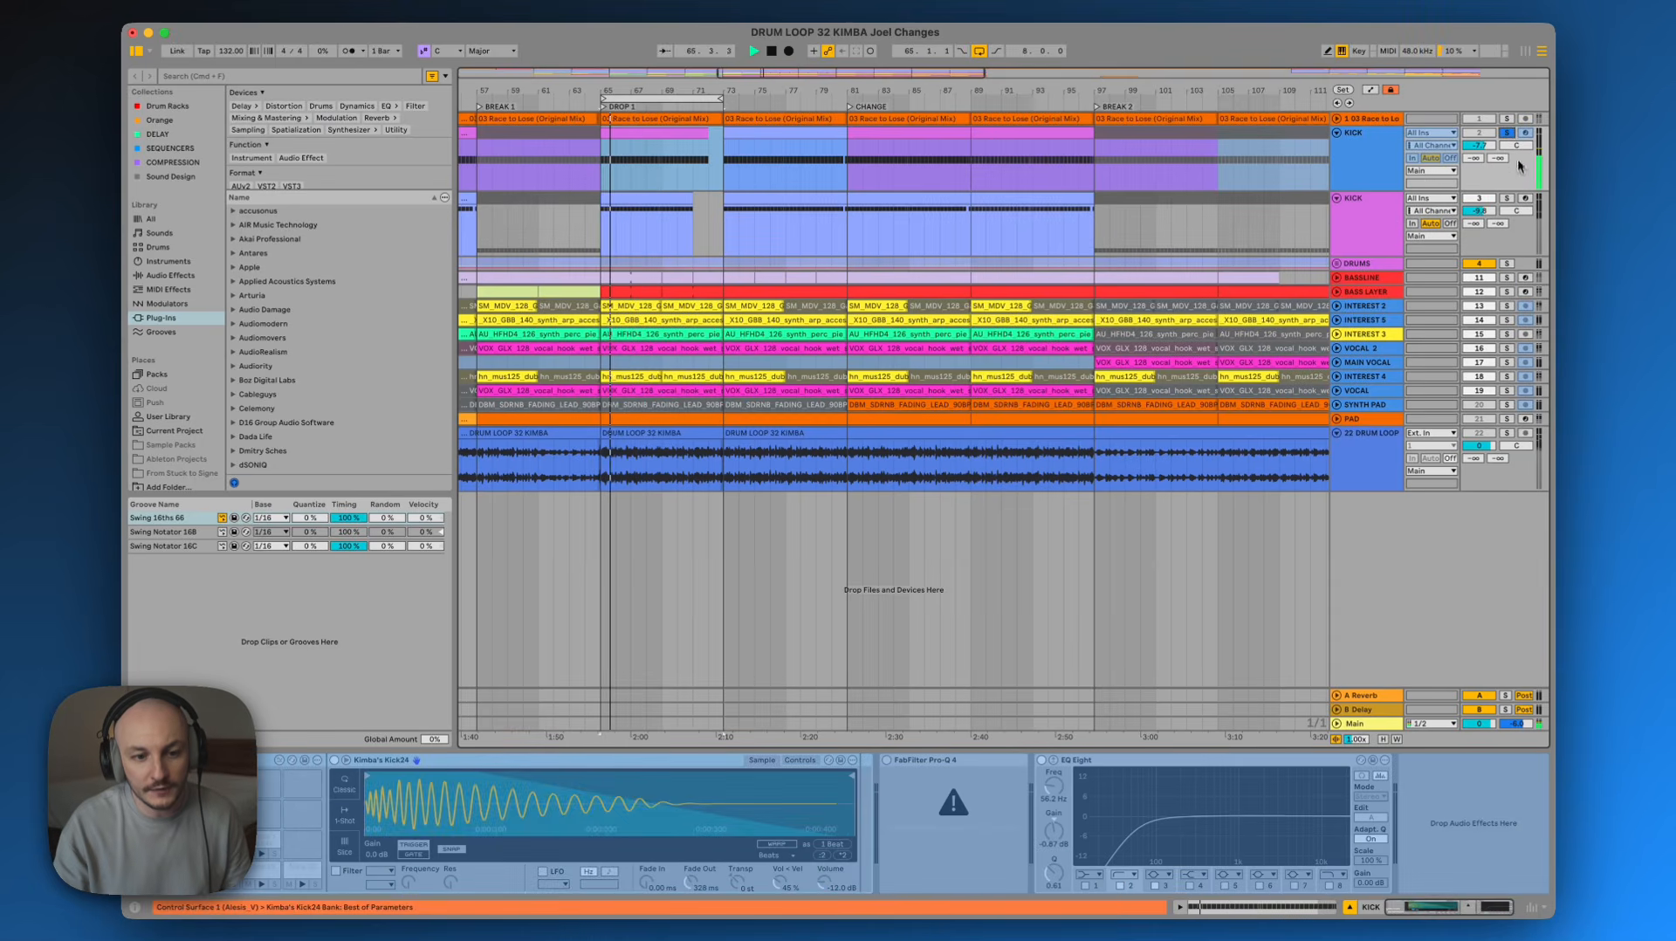
left_click(1507, 199)
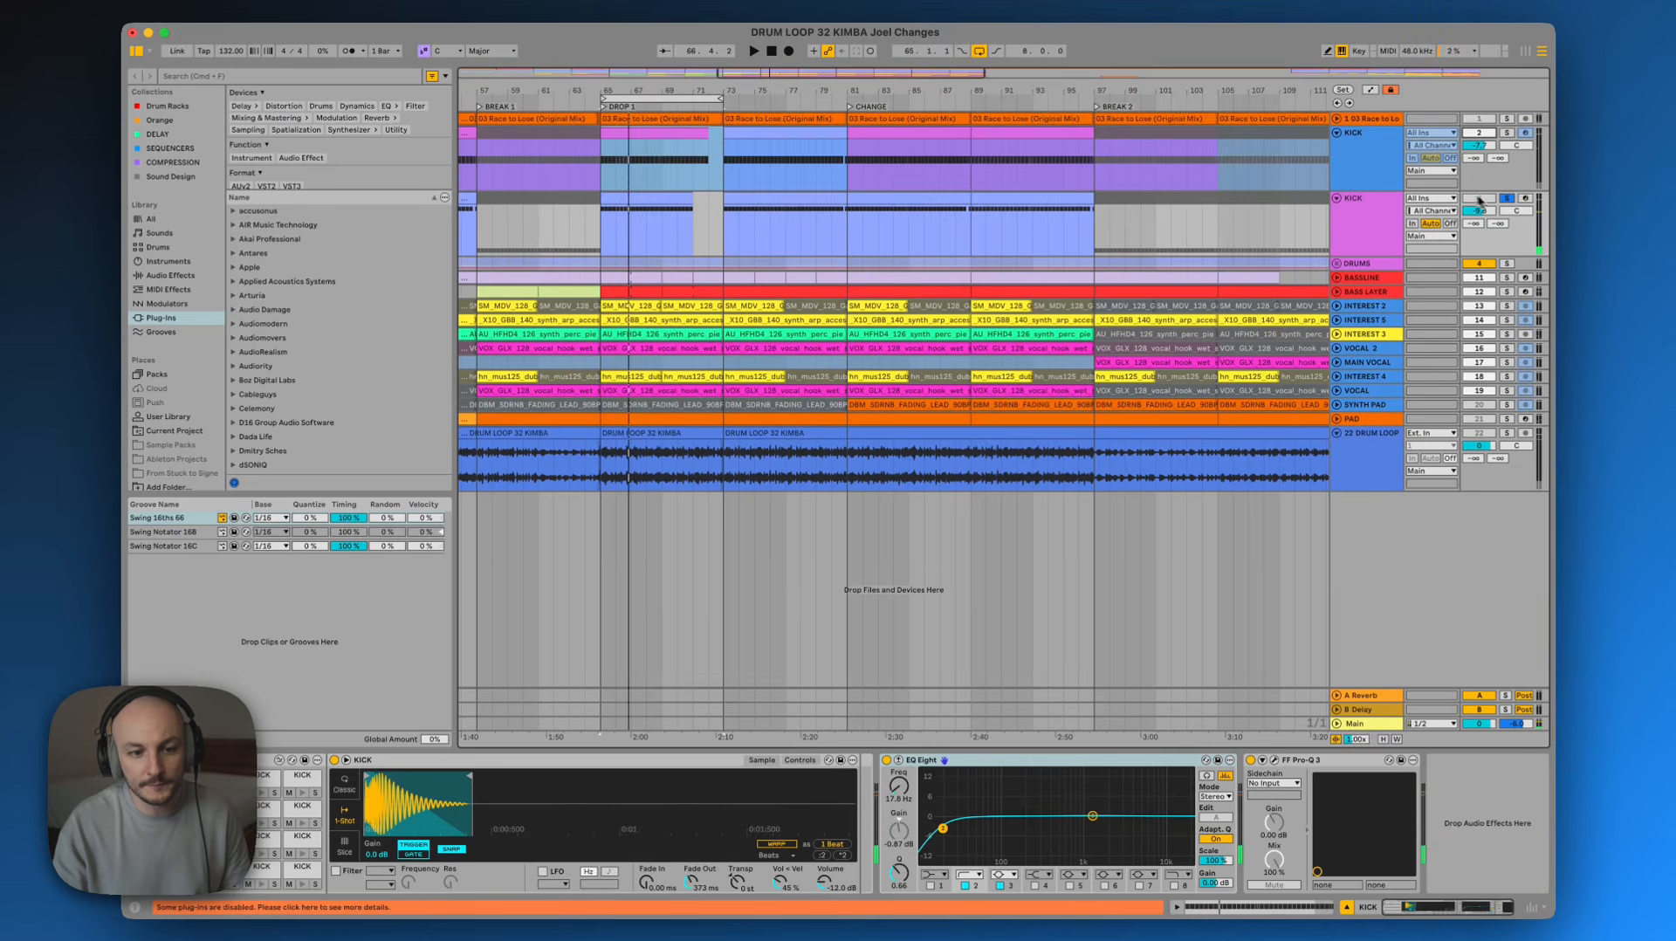
left_click(1505, 200)
key("space")
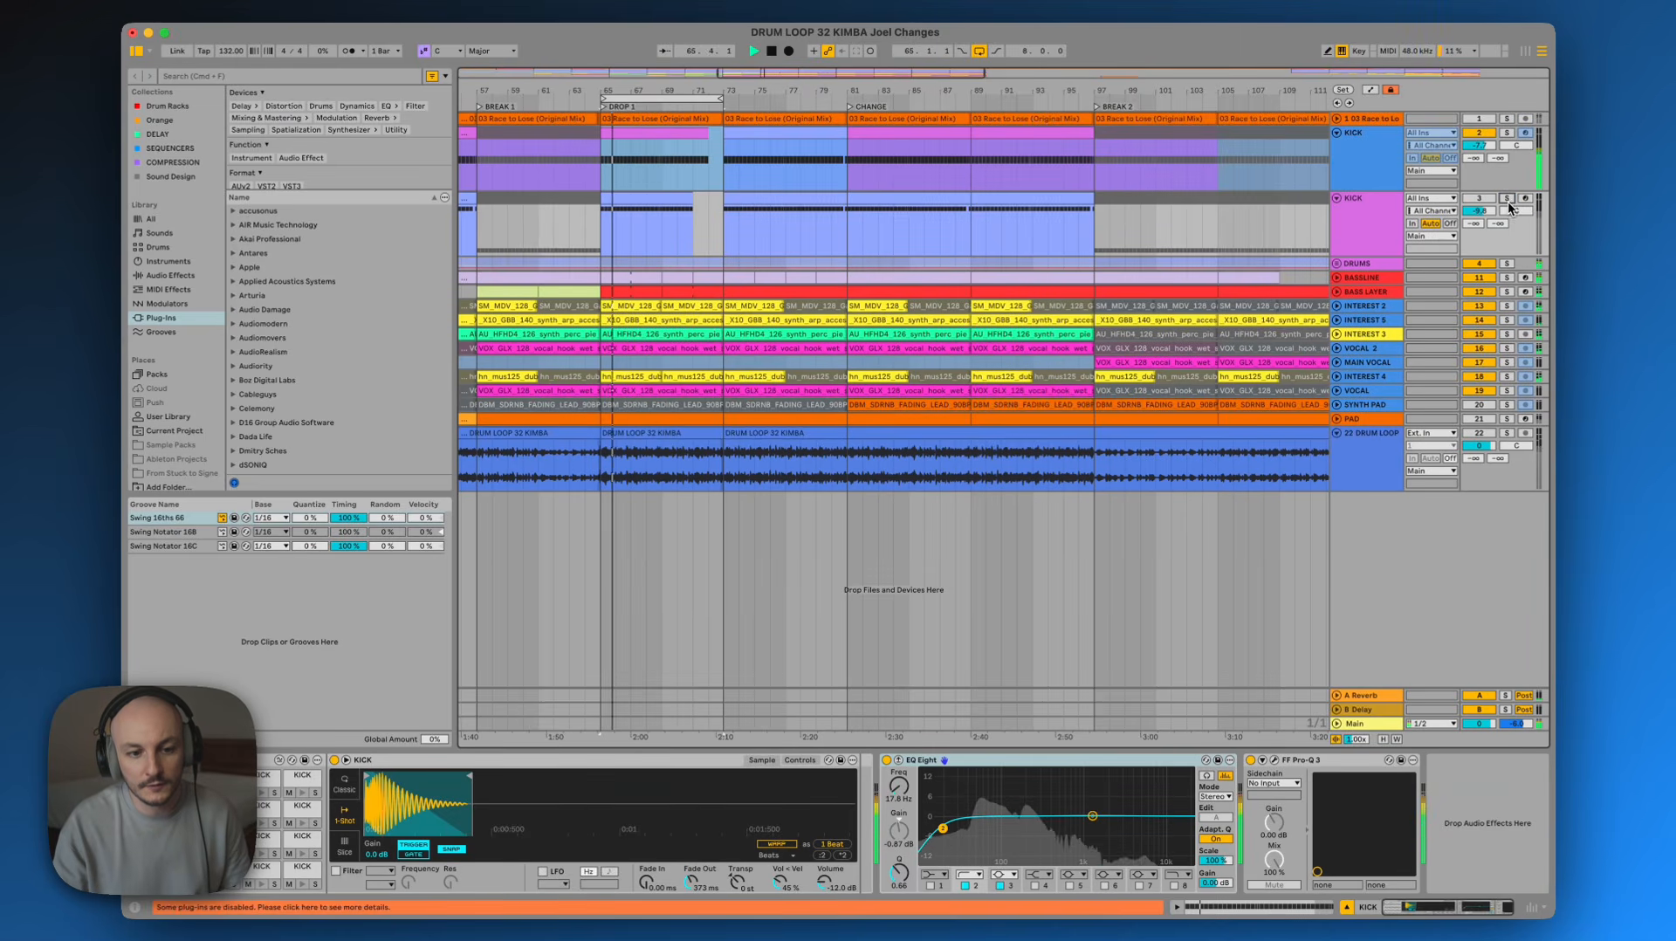
left_click(1483, 133)
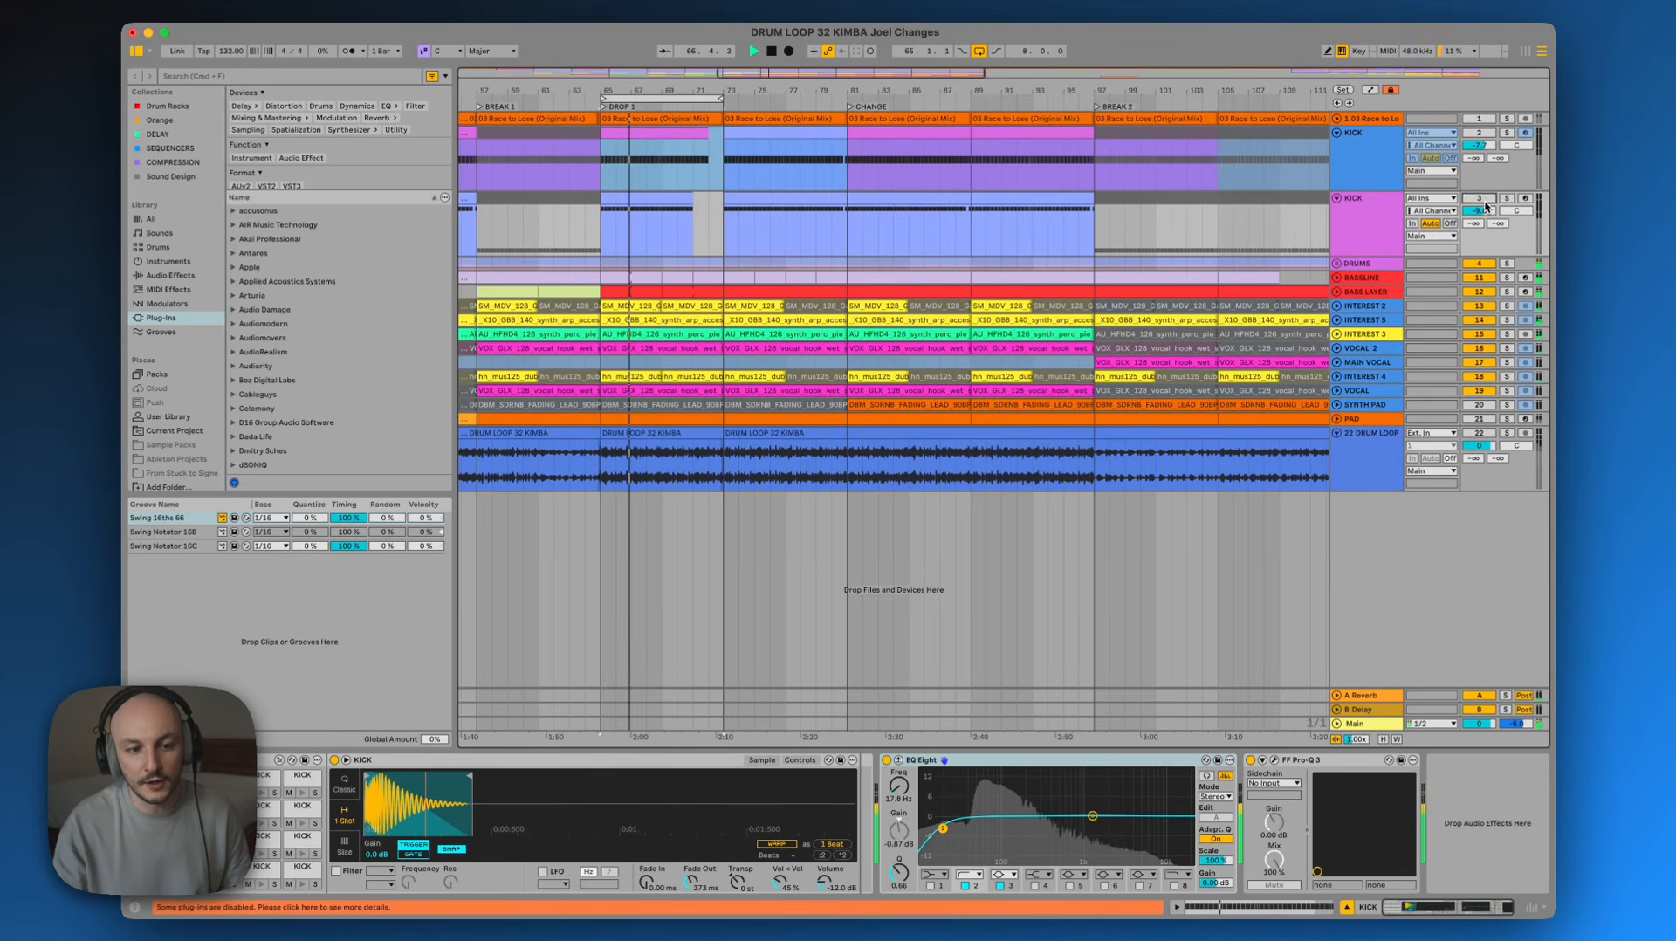
left_click(1481, 199)
left_click(1377, 216)
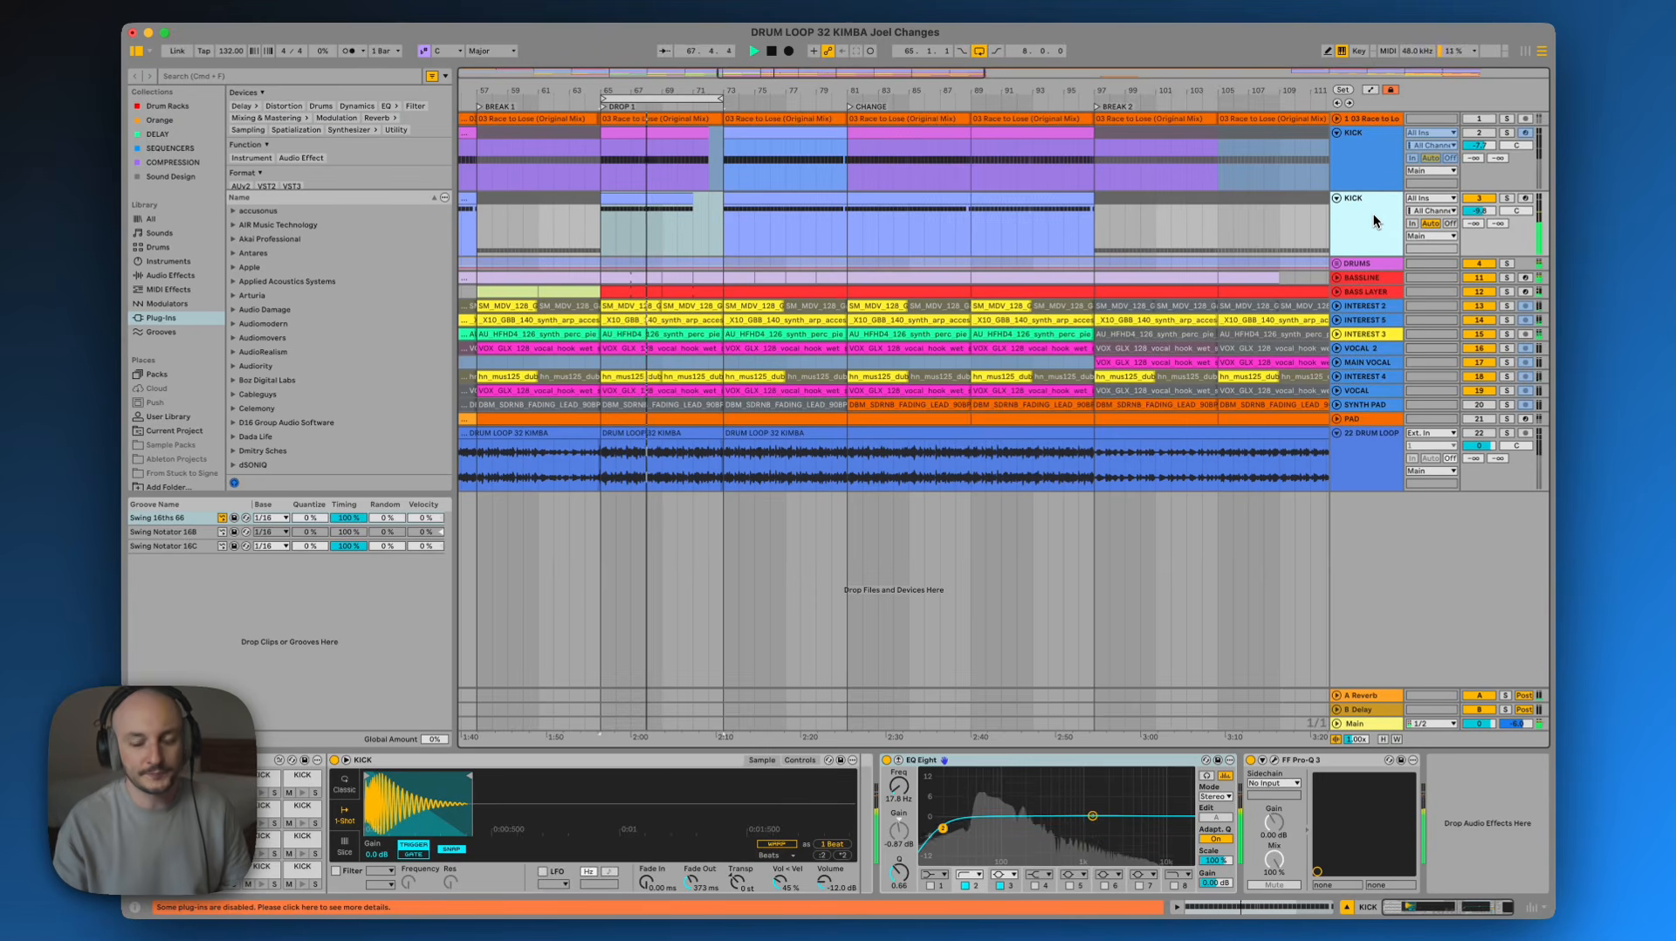
left_click(1506, 199)
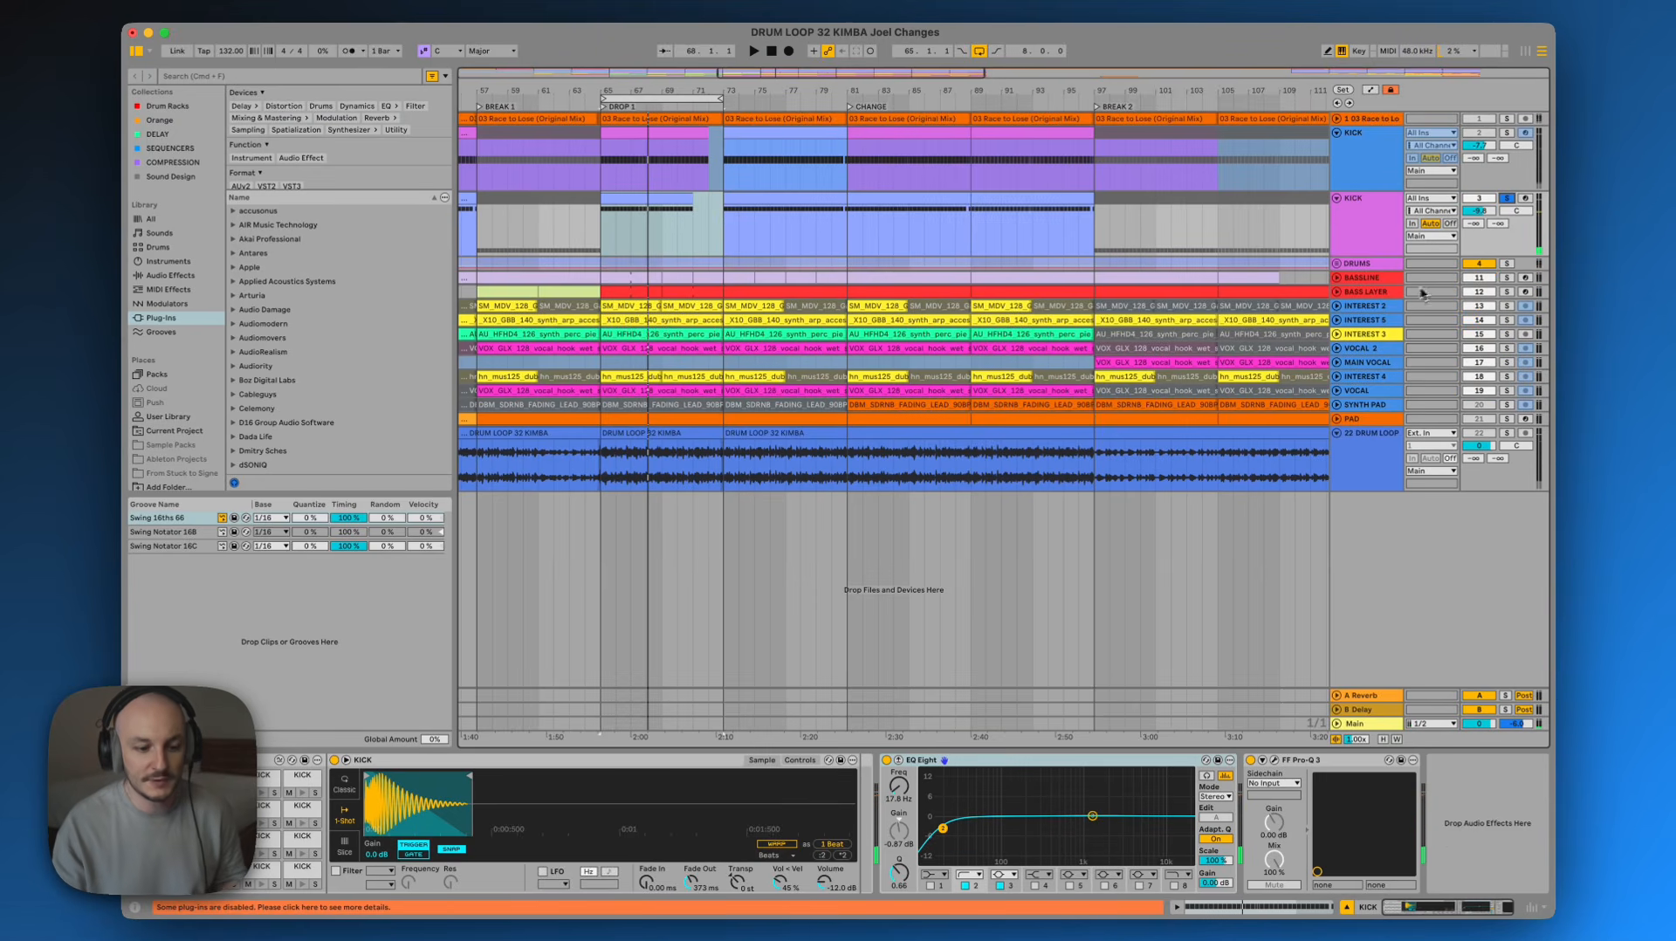
Try a low-pass band in the KICK's EQ Eight, sweeping it down to about 255 Hz, then switch it off
left_click(1049, 873)
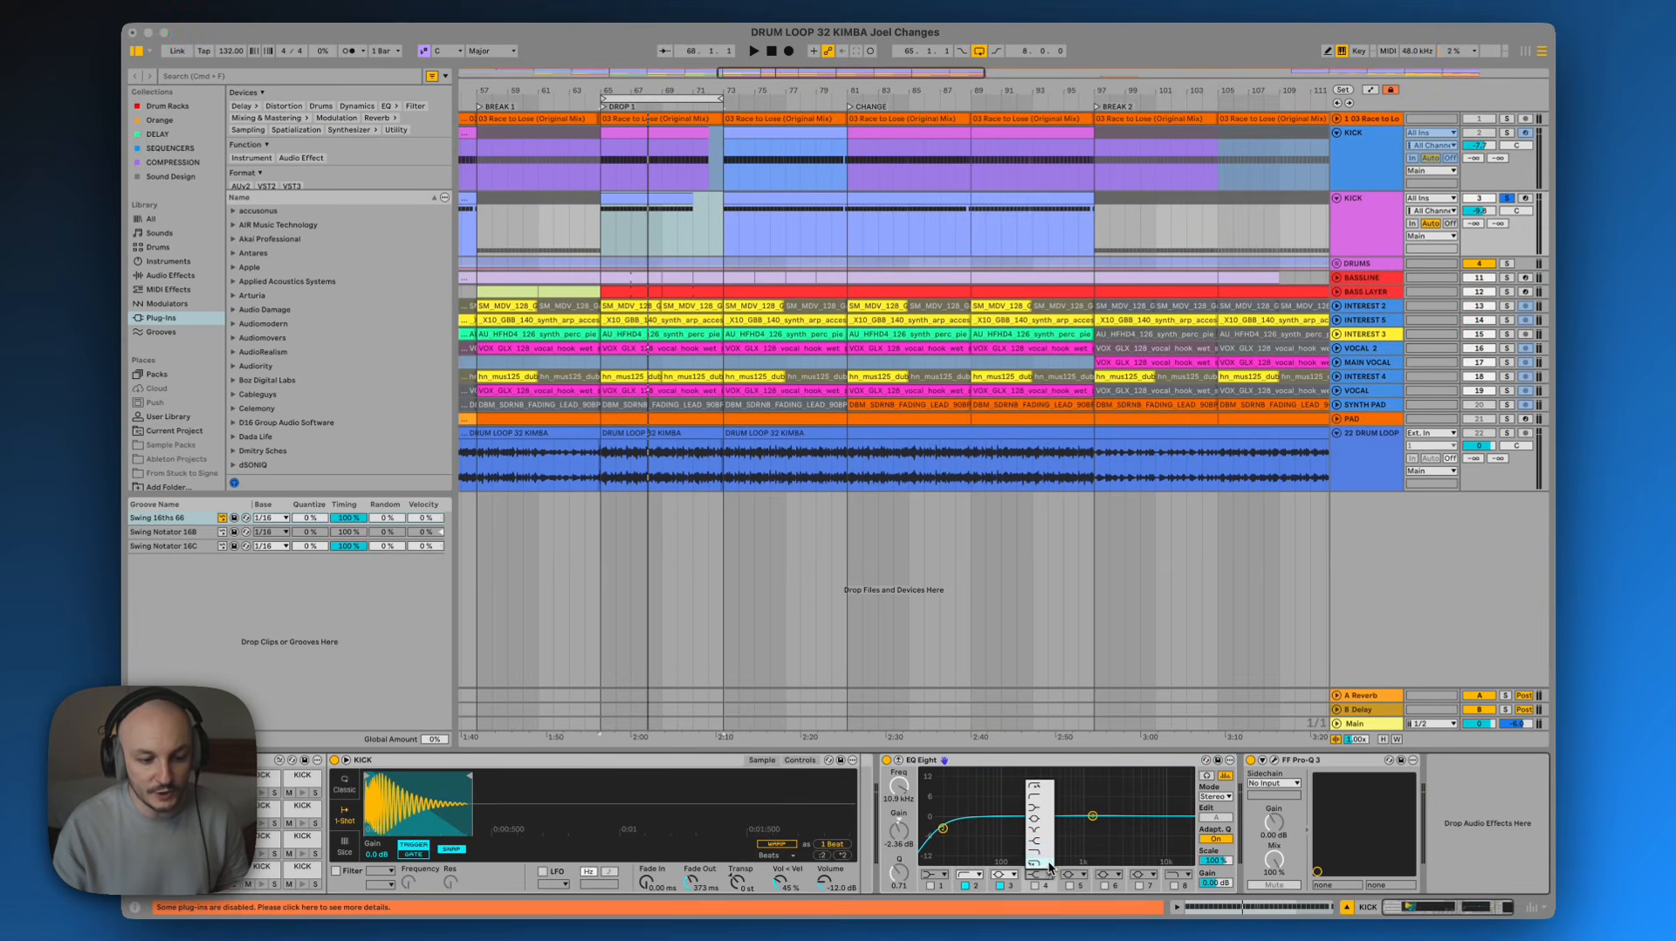
left_click(1045, 852)
left_click(1036, 886)
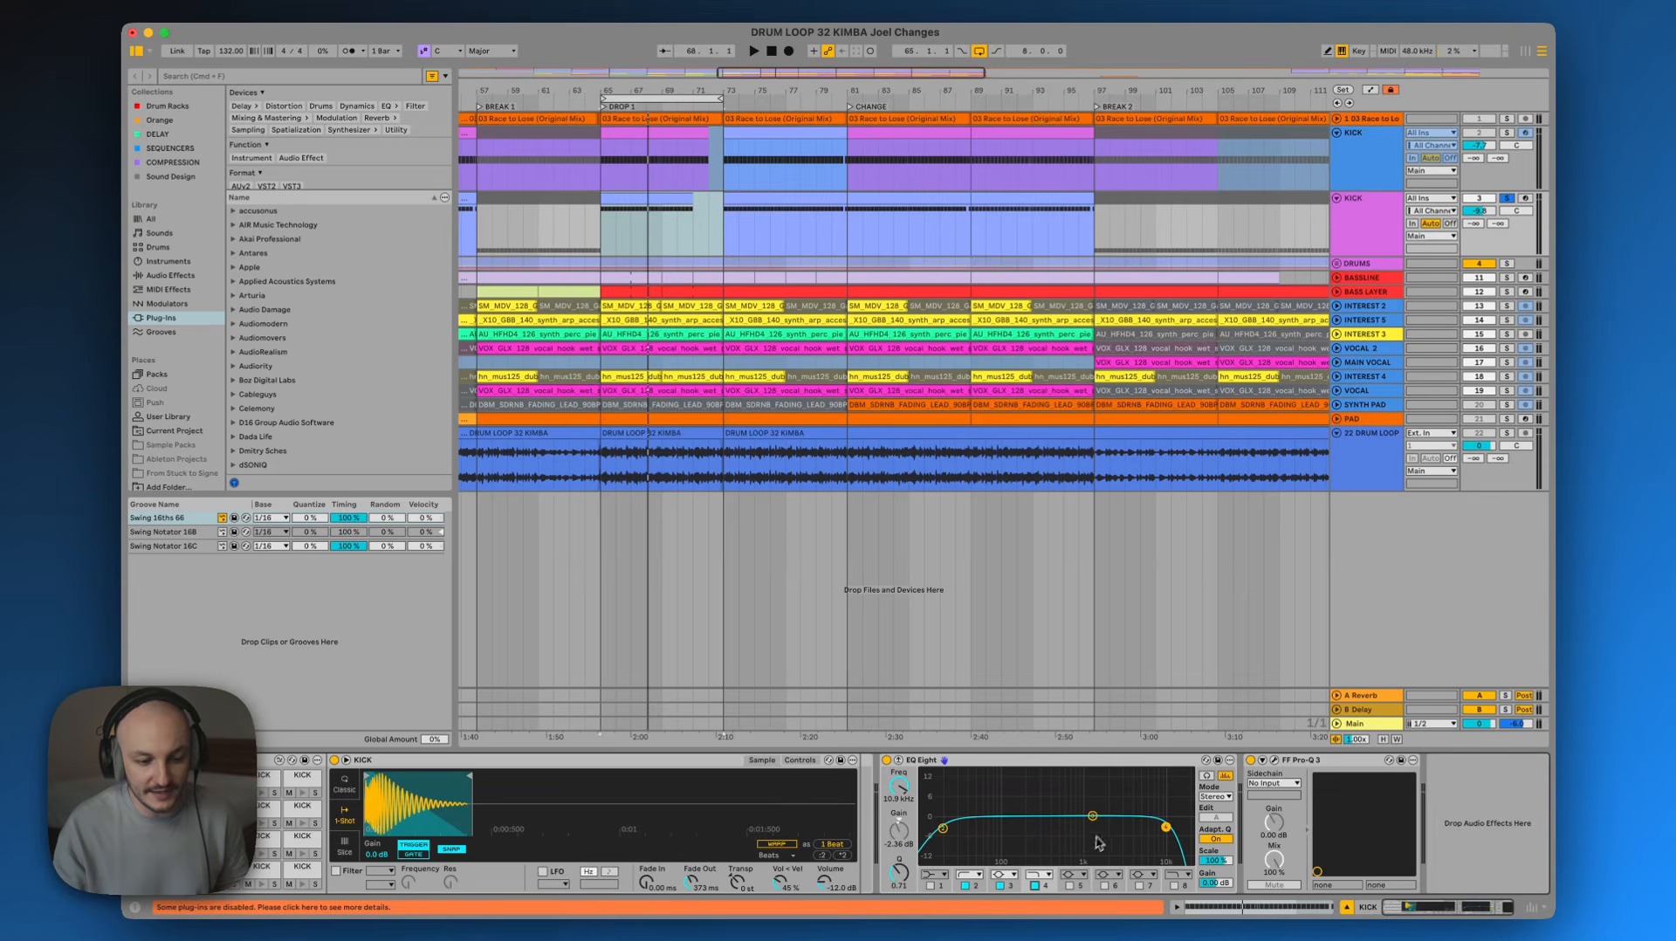
left_click_drag(1166, 827, 1039, 832)
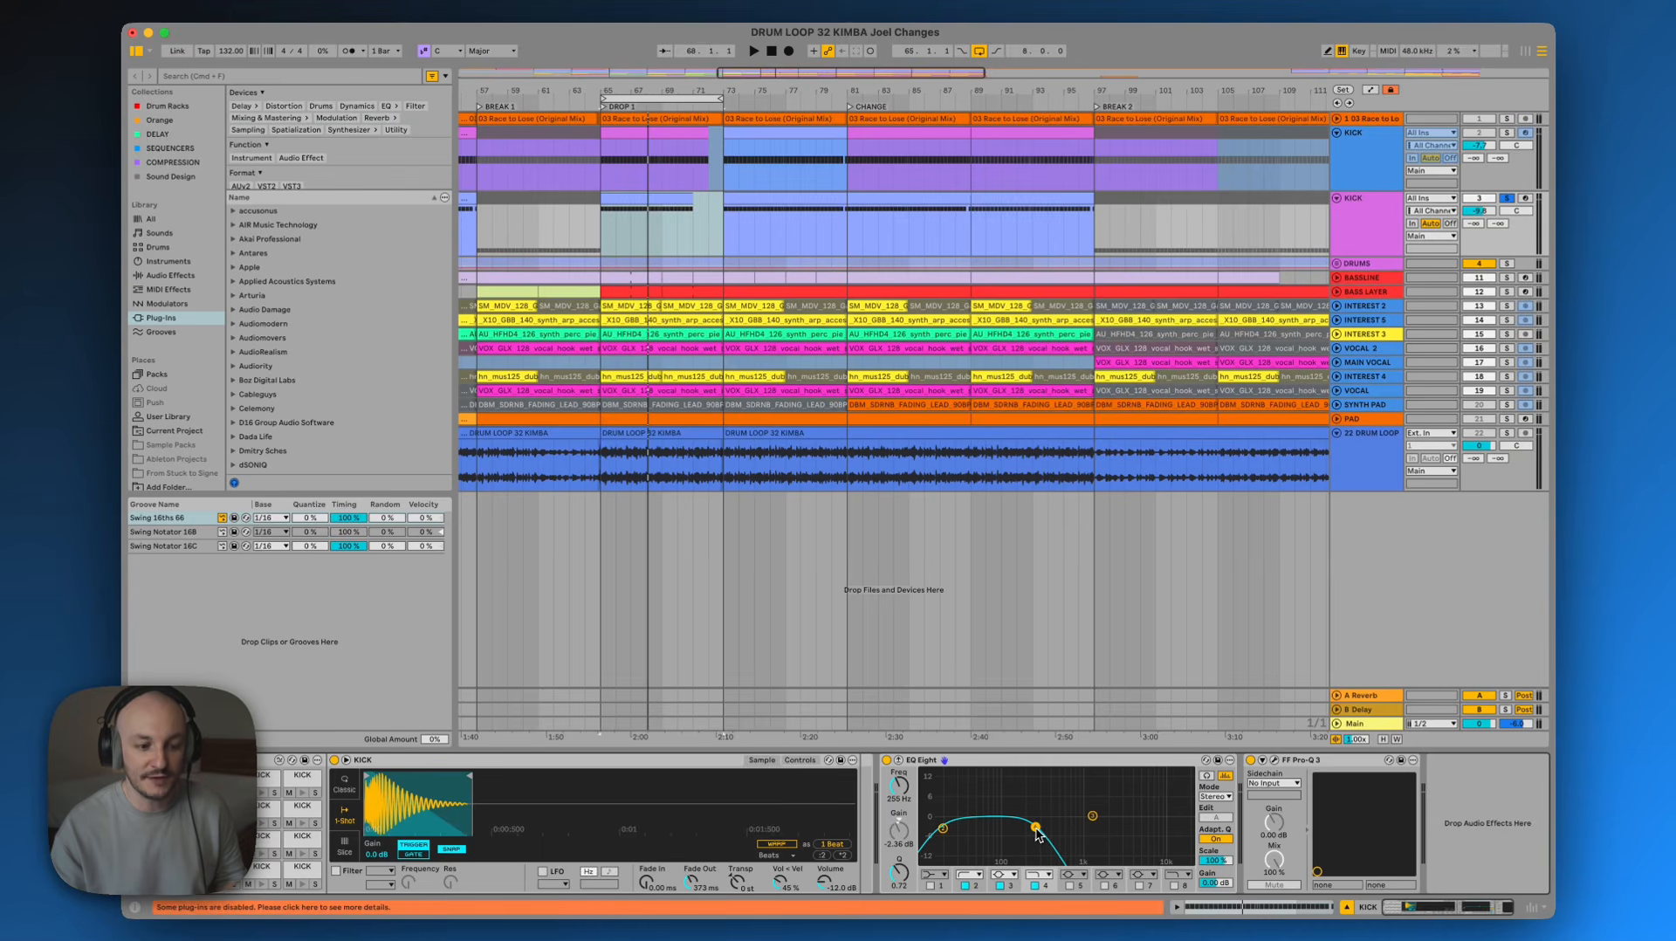
double_click(1036, 829)
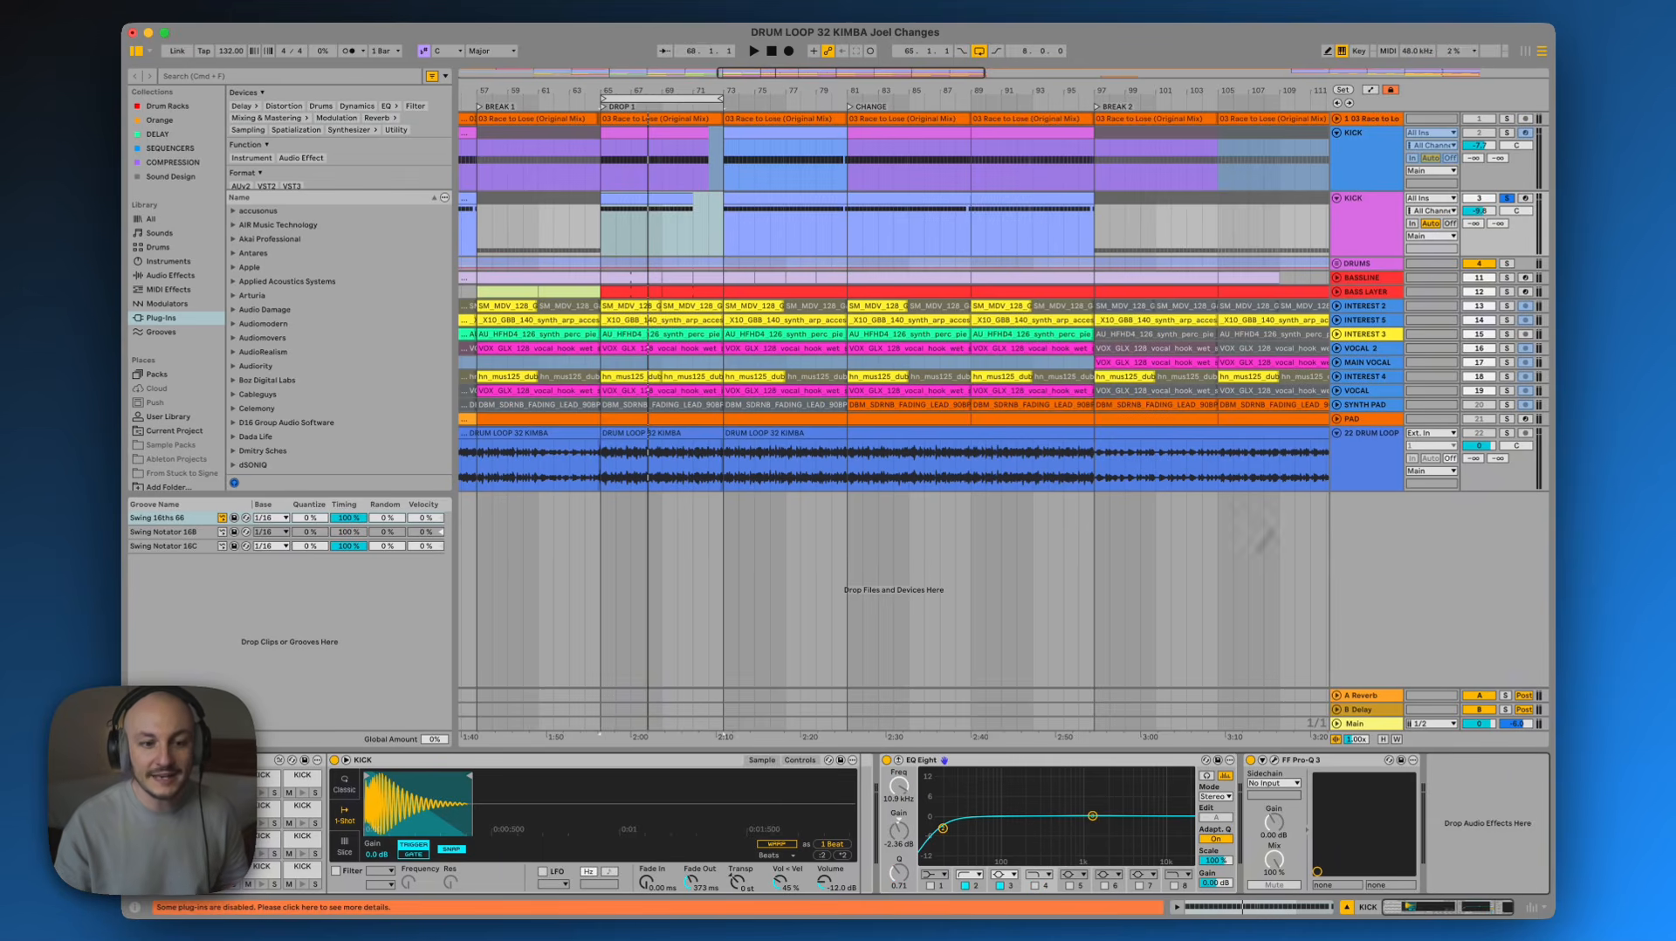
Collapse the nested KICK group and expand the DRUMS group
key("space")
key("space")
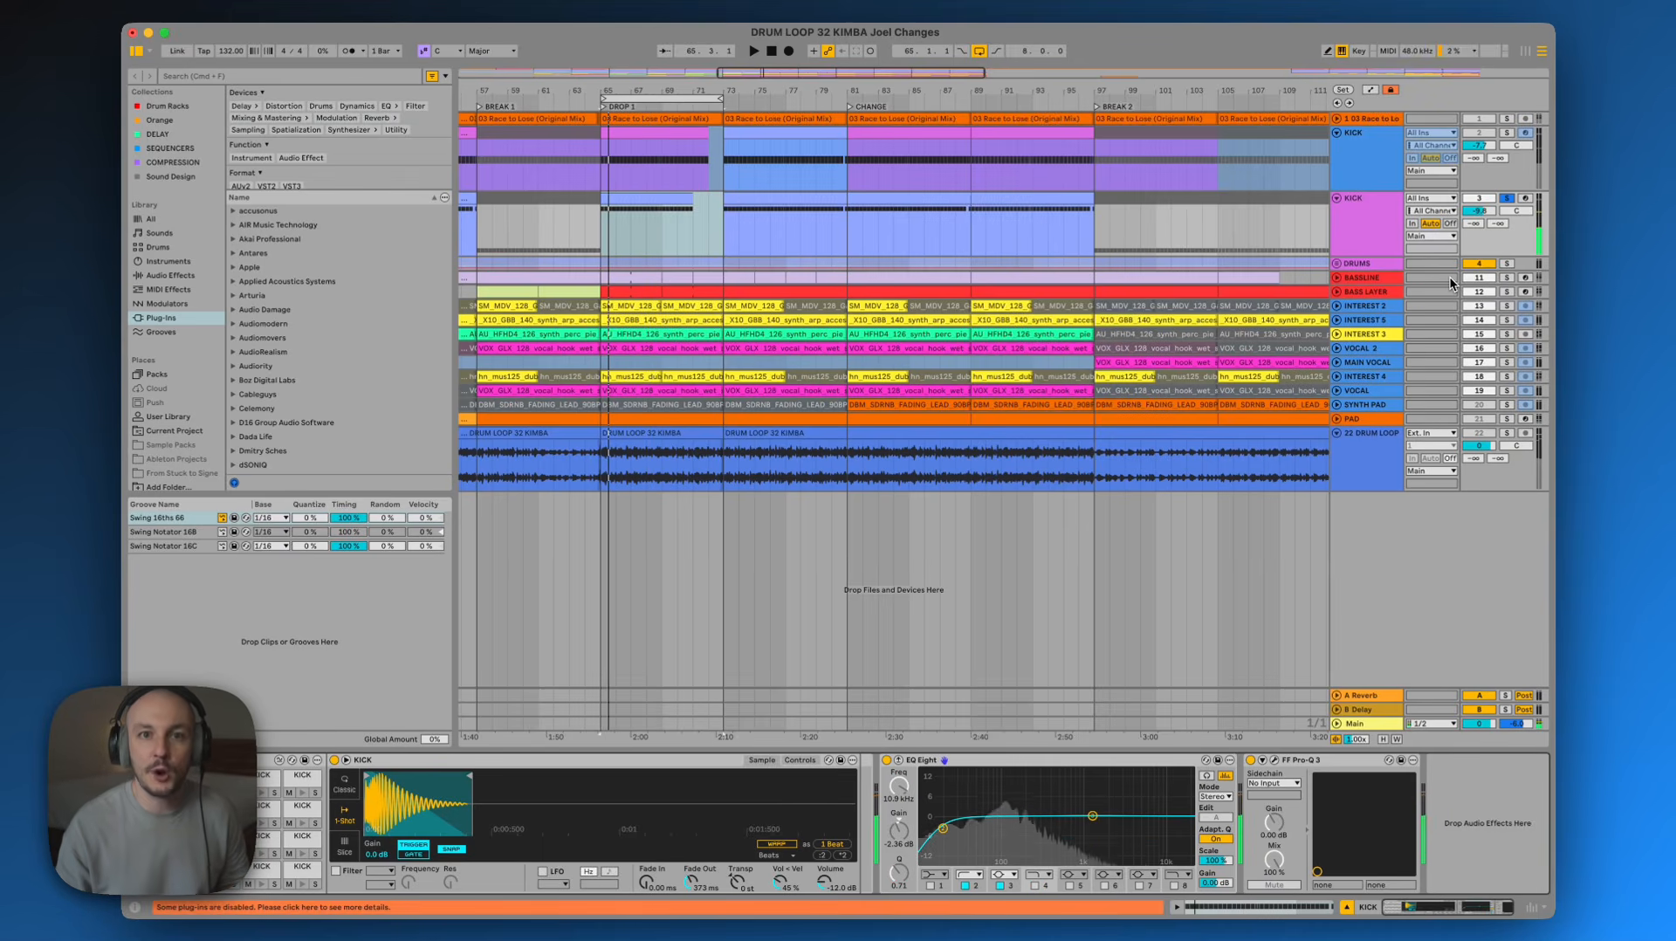
left_click(1397, 229)
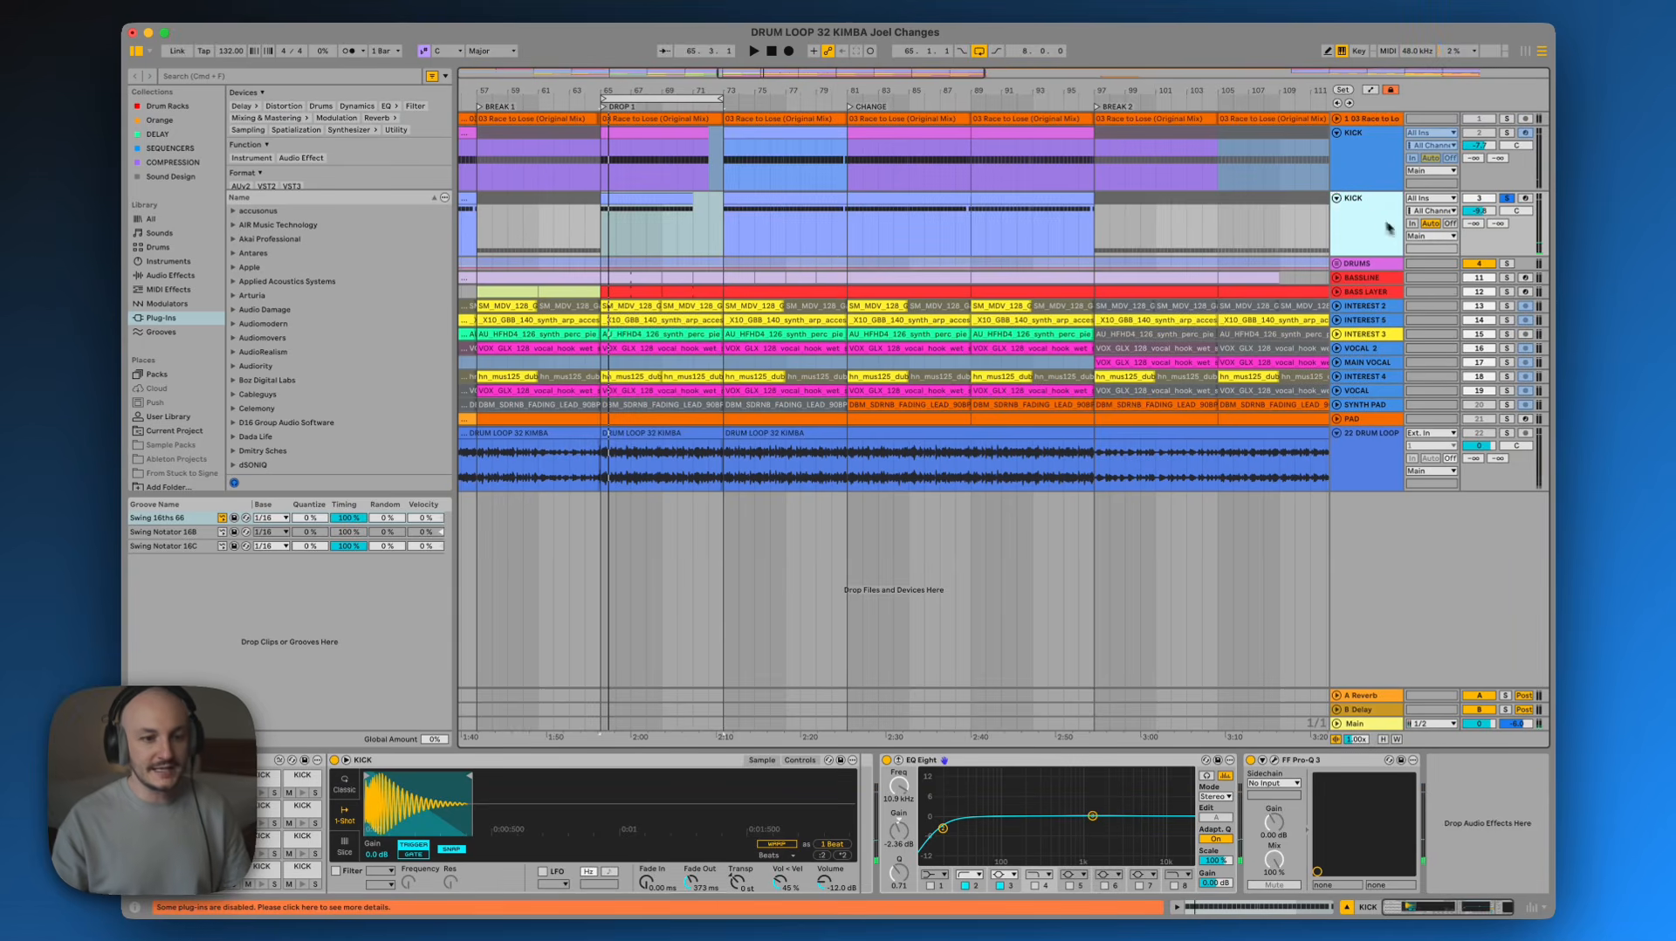
left_click(1335, 199)
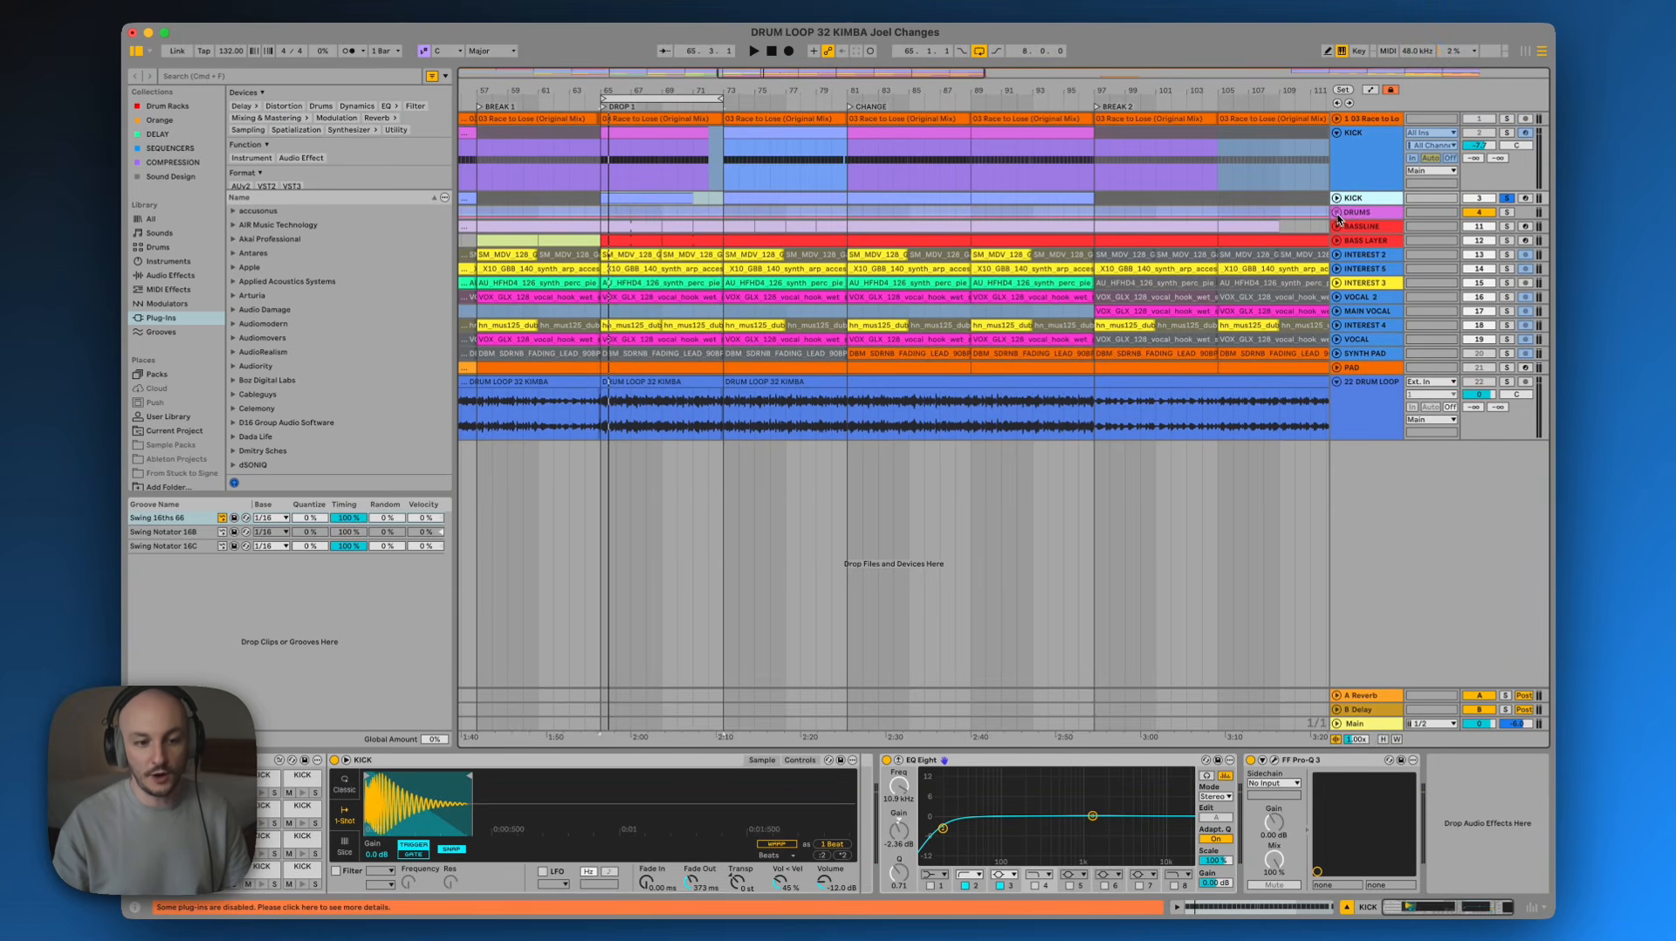
left_click(1336, 212)
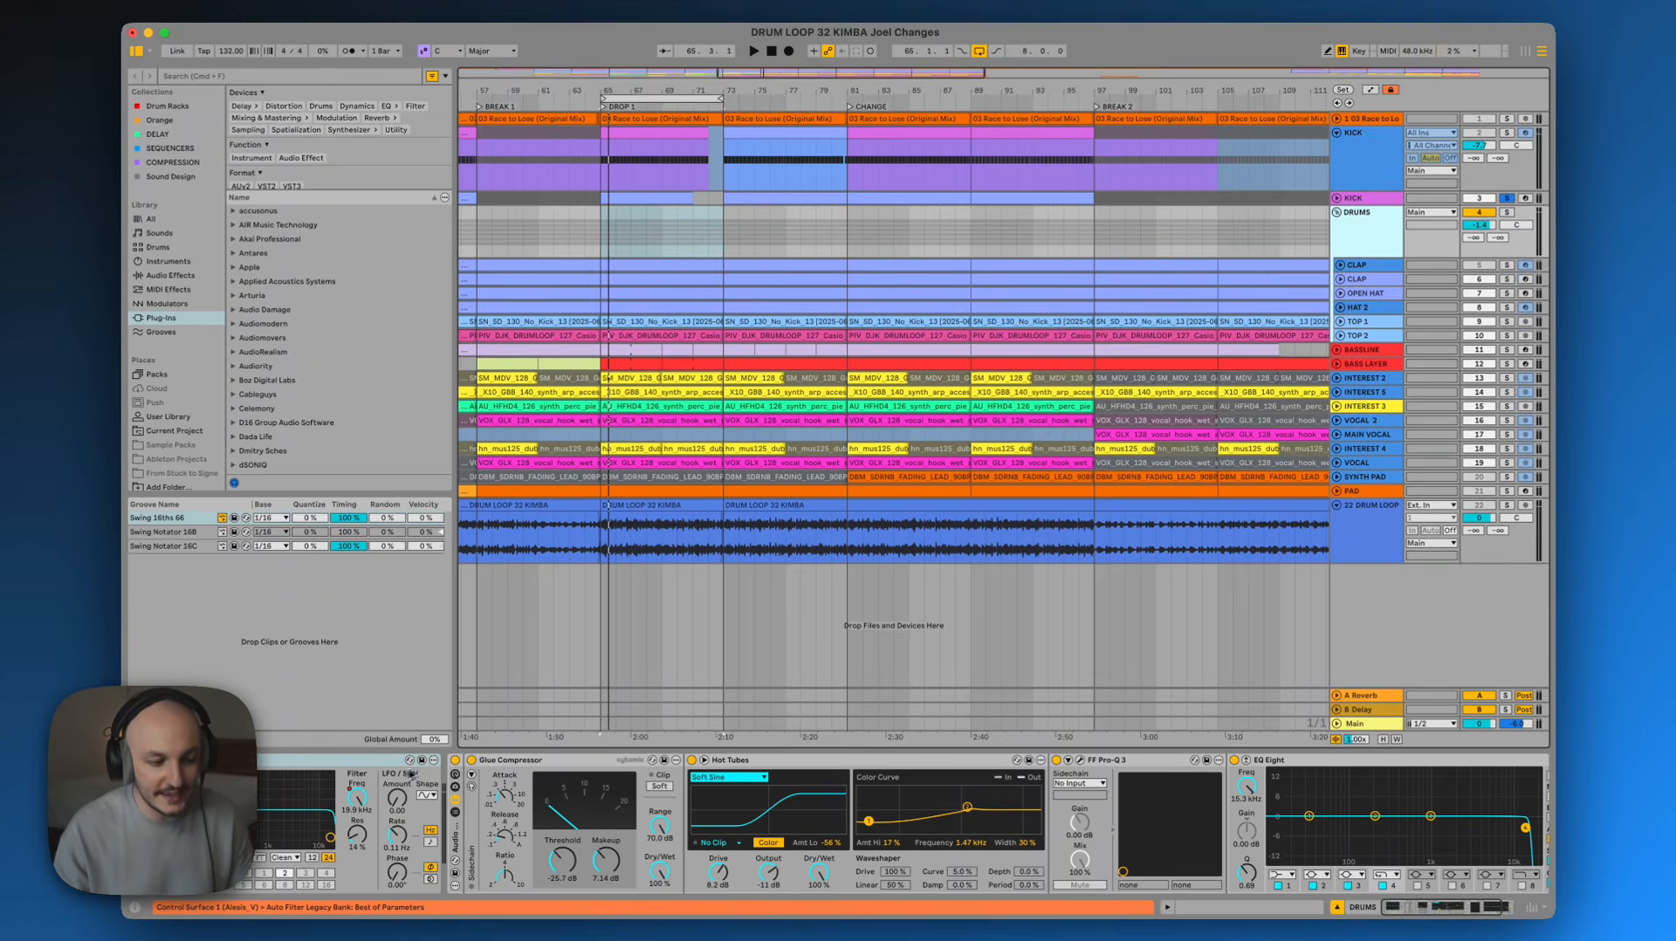
Solo the DRUMS group and play it back to listen to its Glue Compressor, Hot Tubes and EQ chain
left_click(1355, 236)
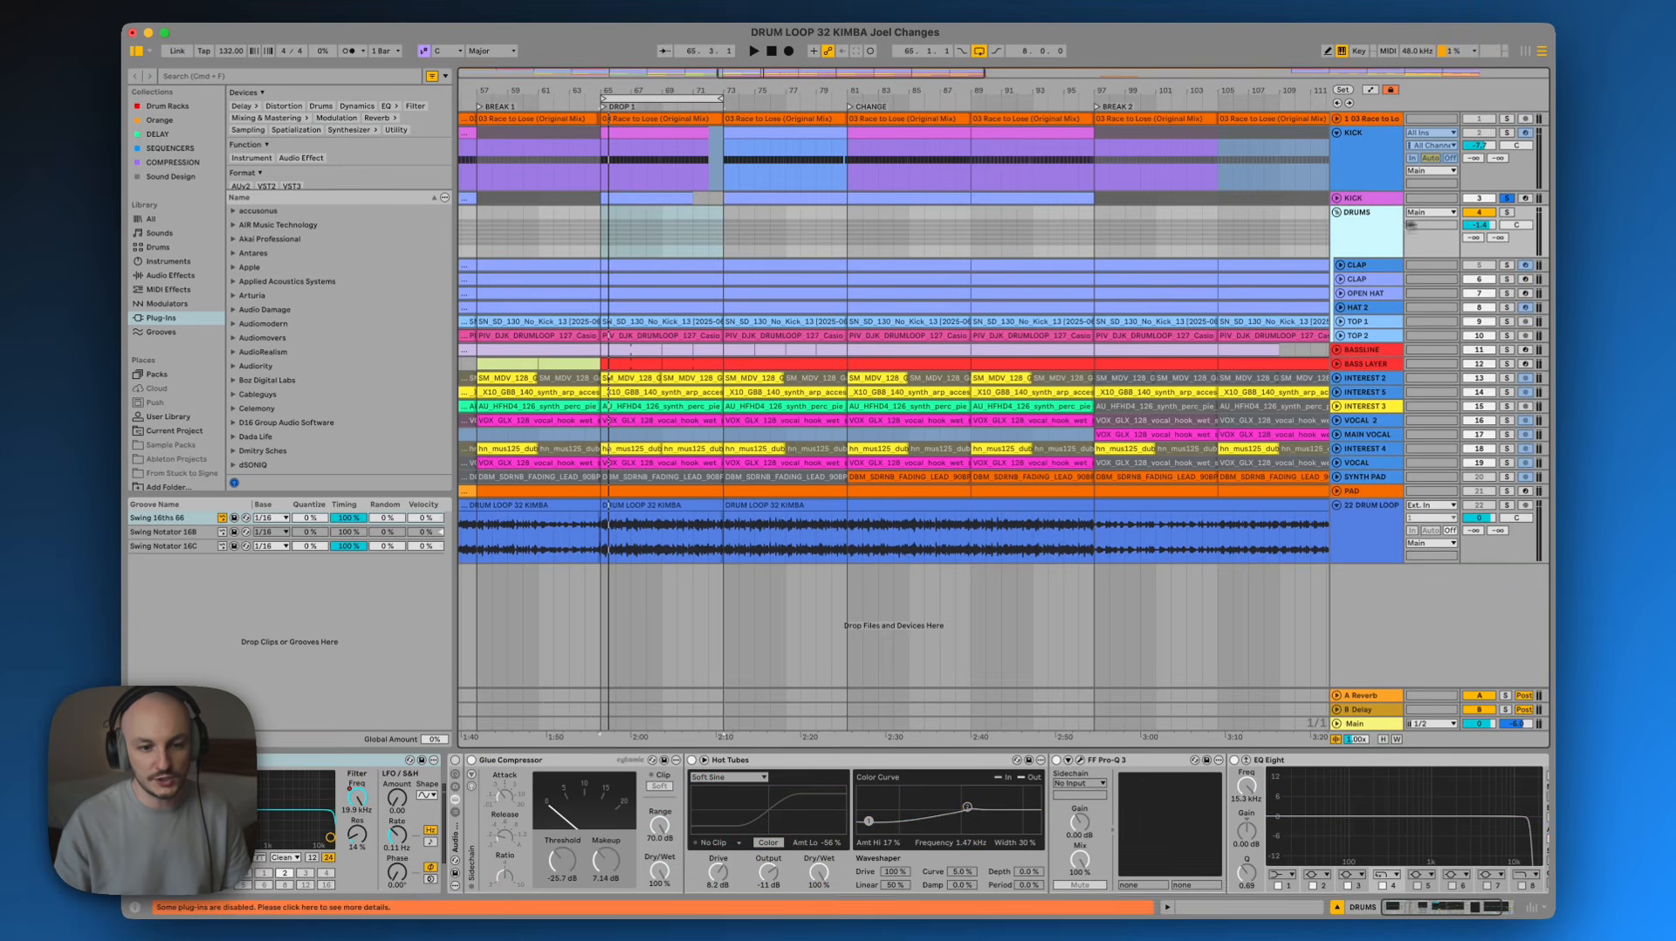
left_click(1508, 212)
key("space")
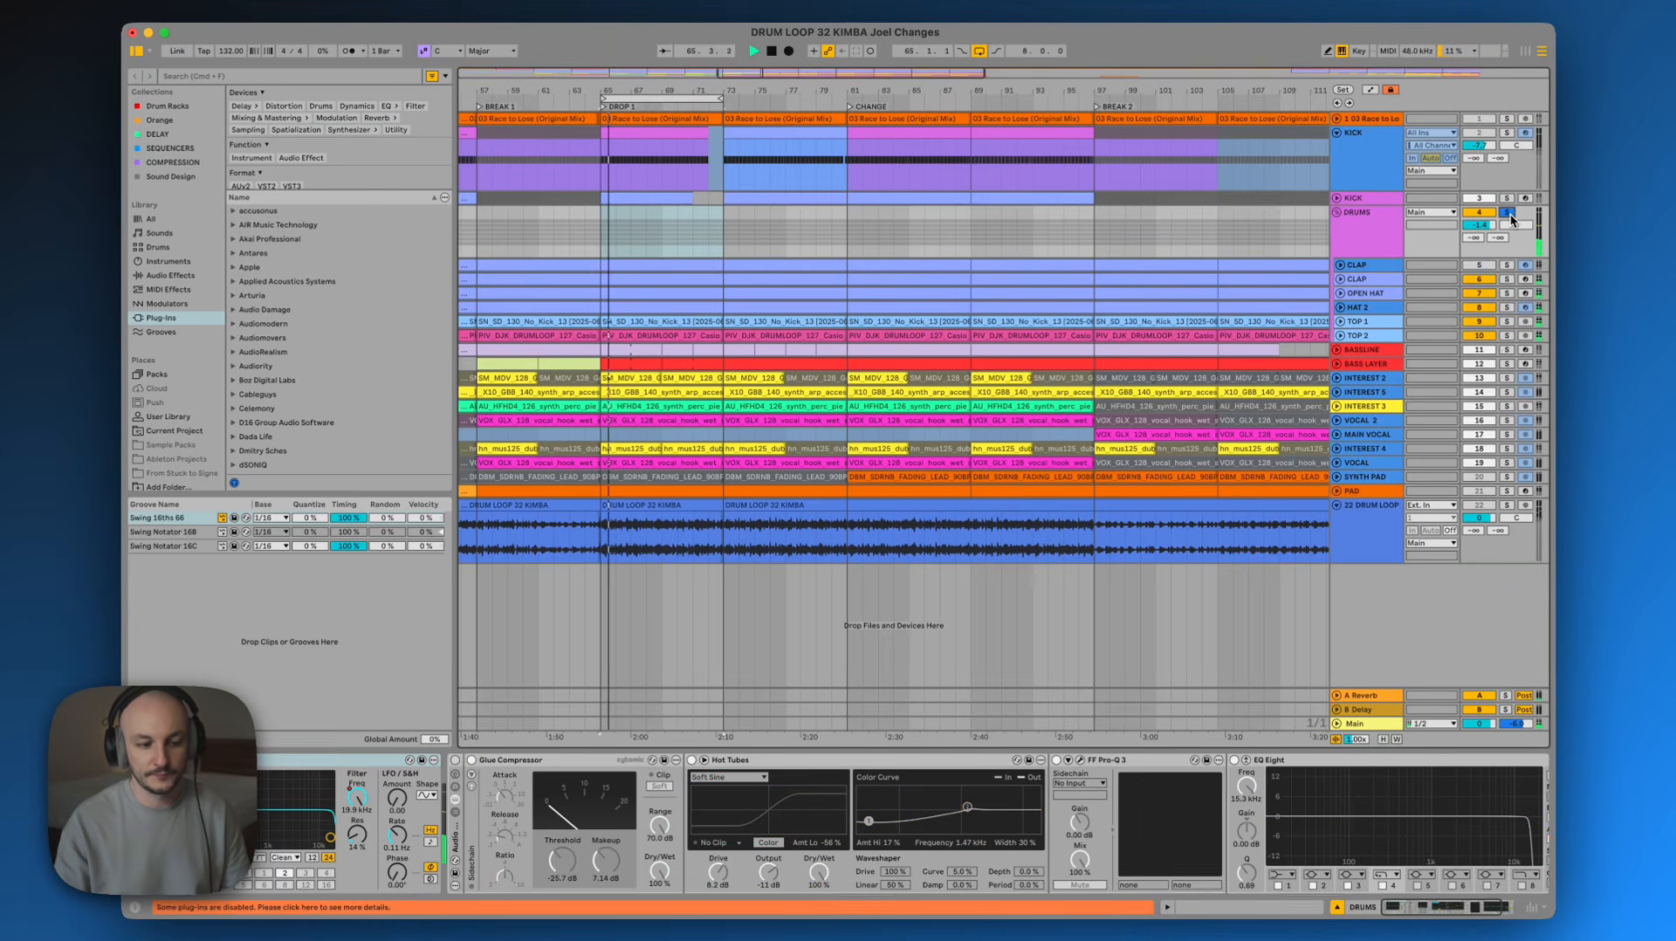
left_click(455, 762)
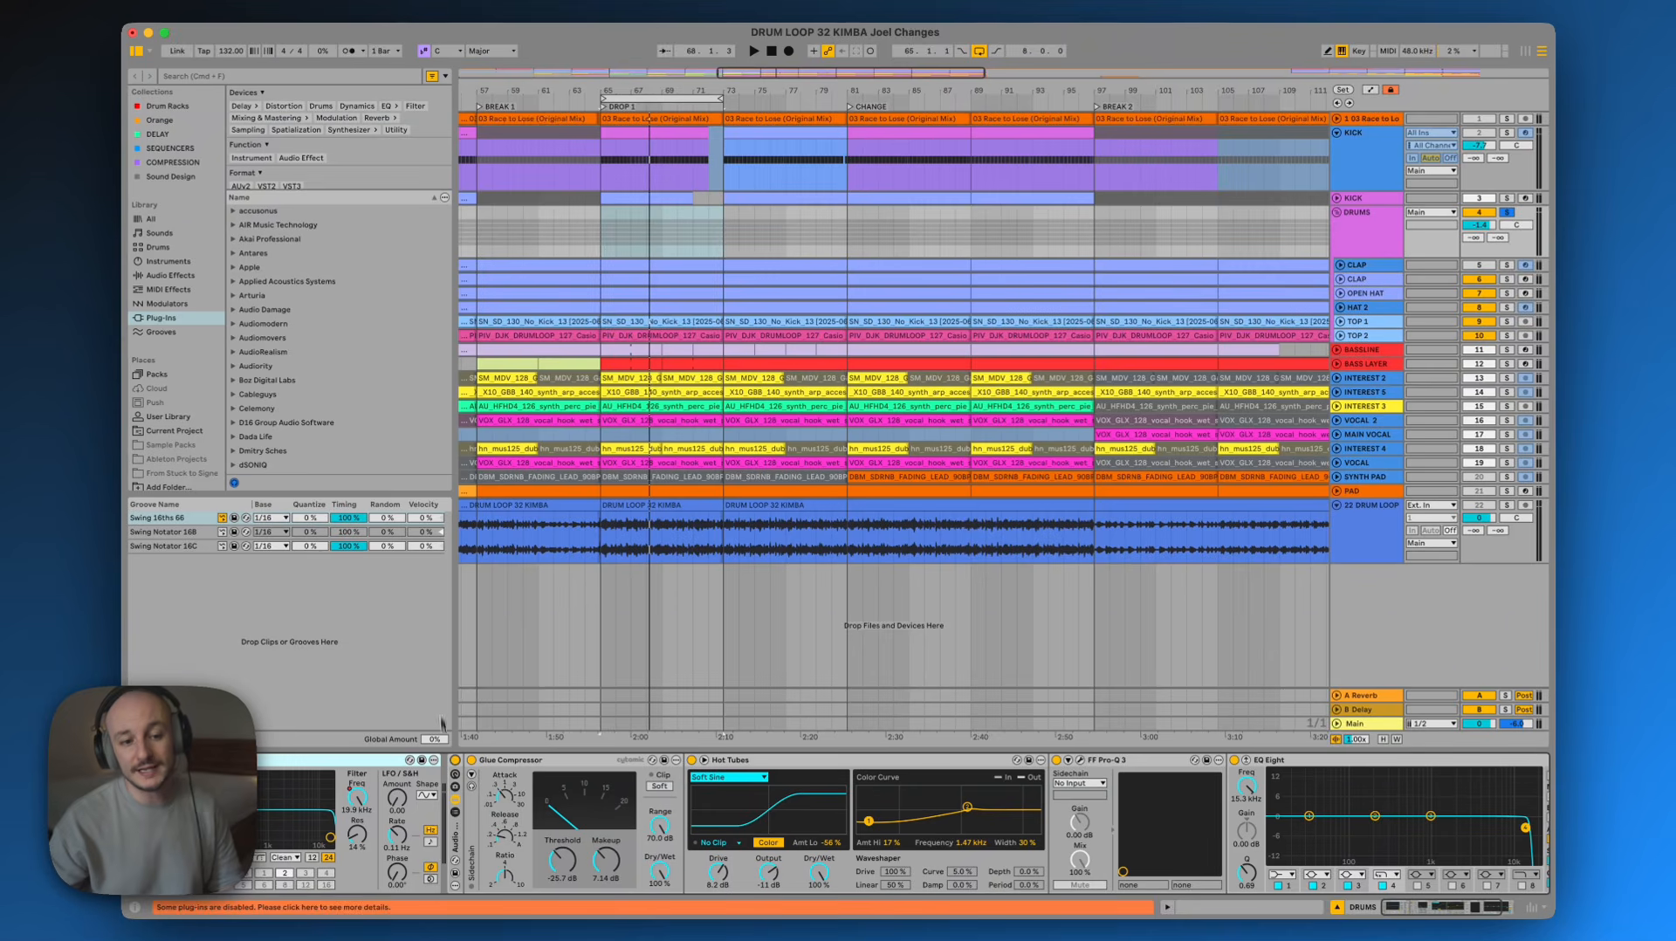
left_click(1360, 248)
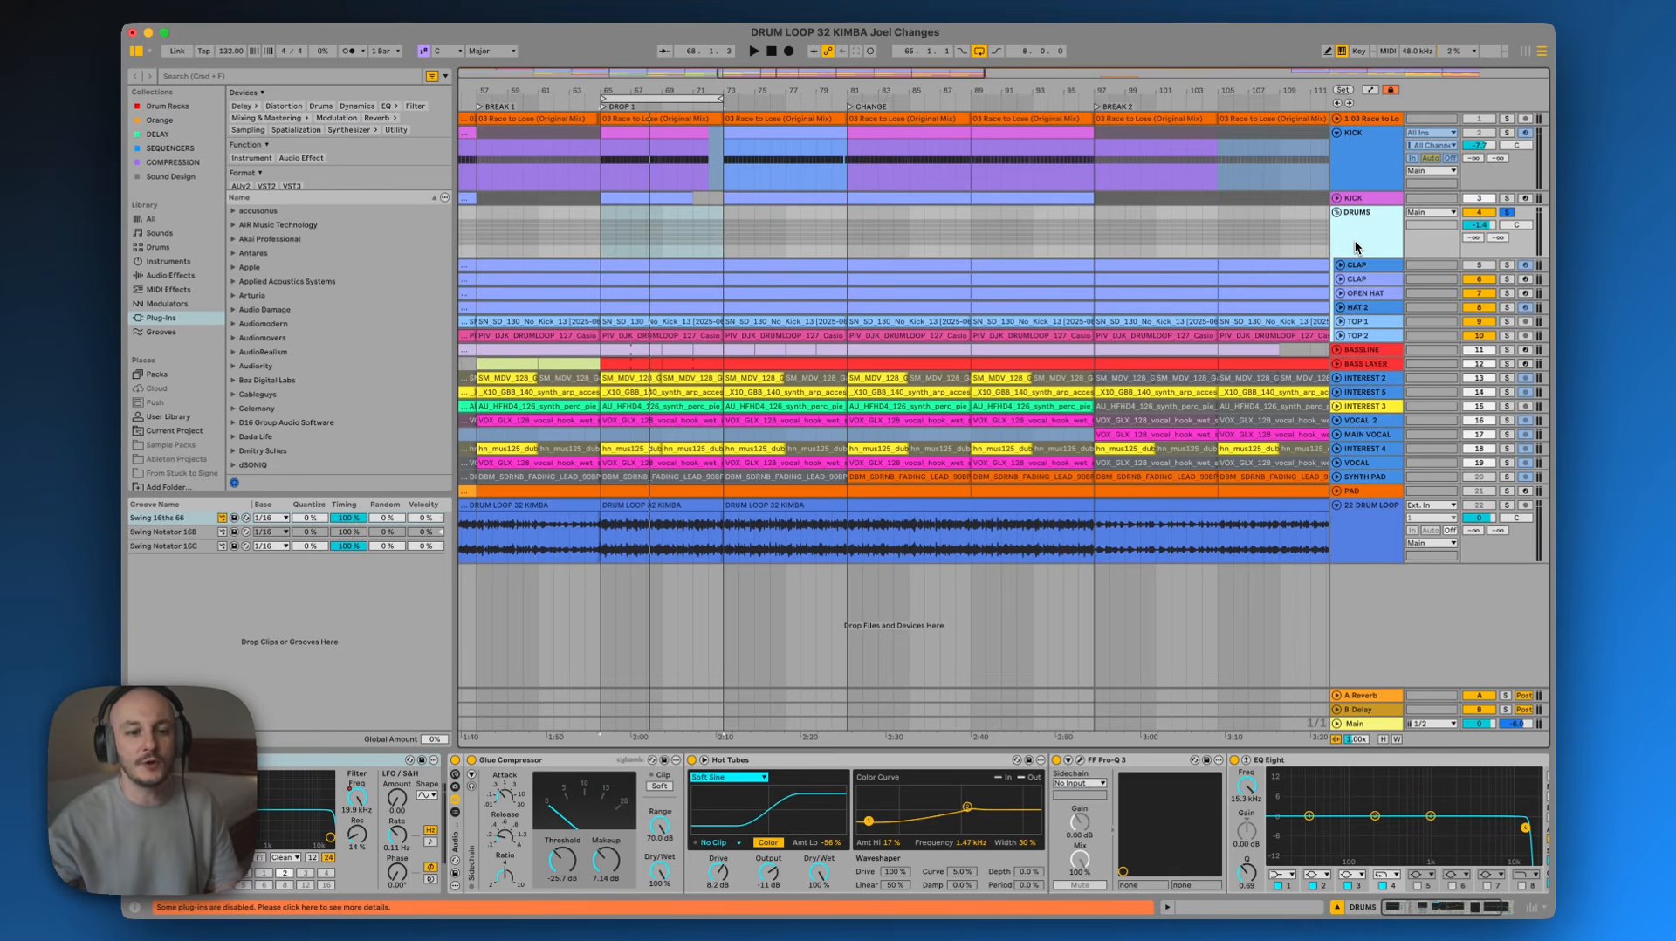
key("space")
key("XF86AudioRaiseVolume")
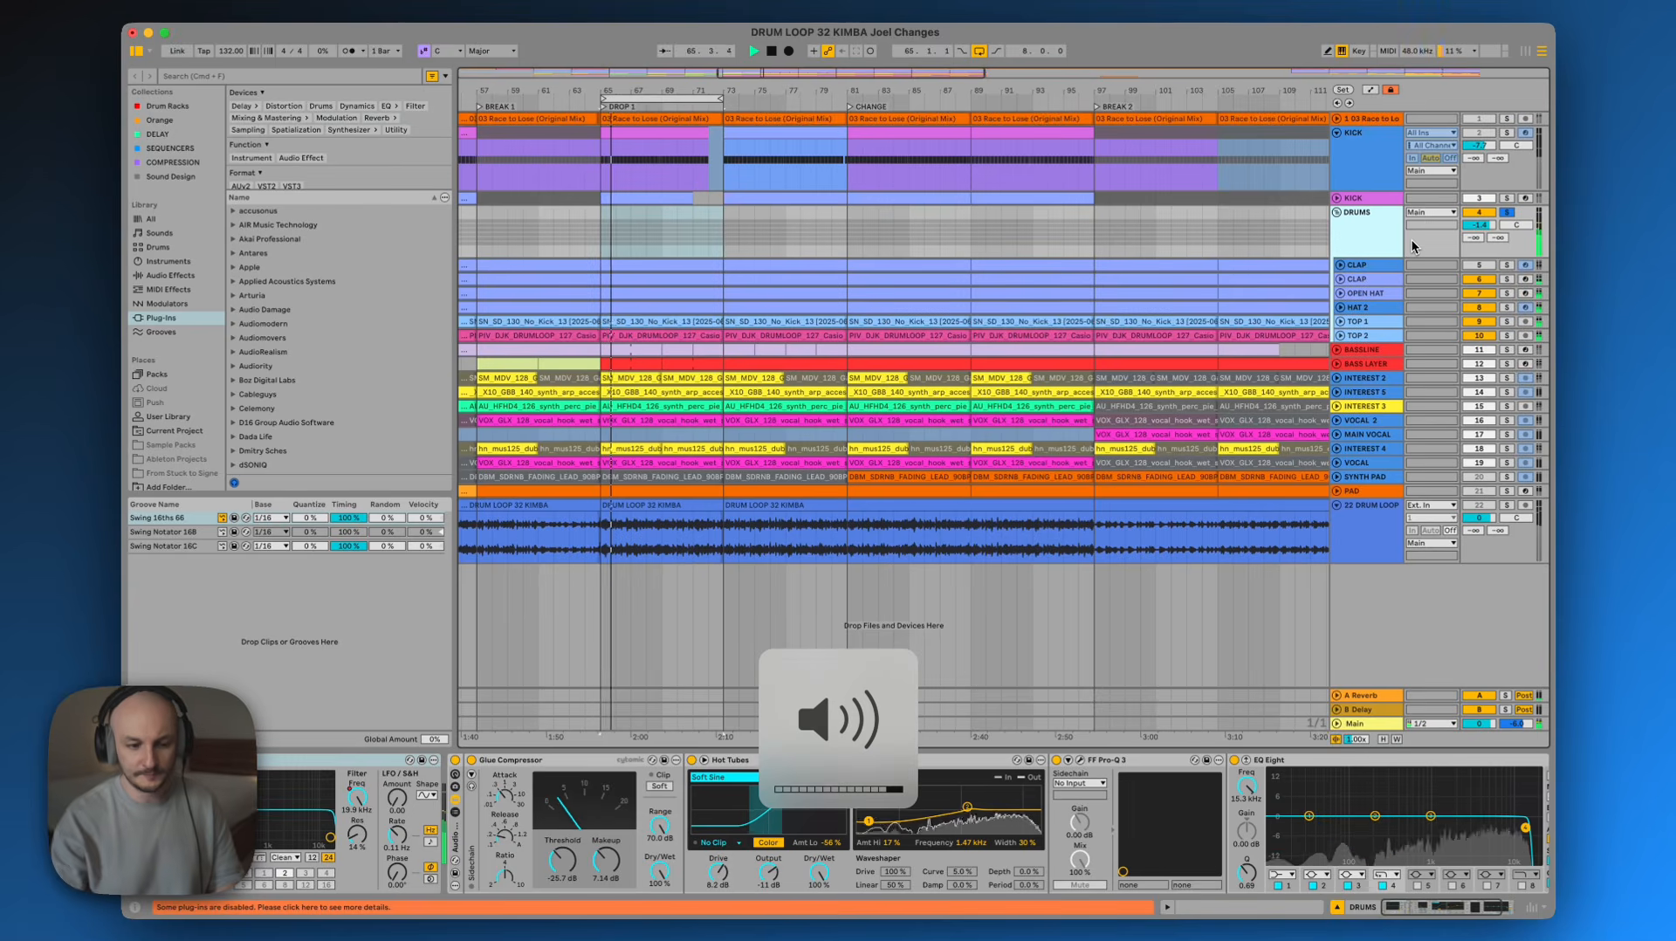
key("space")
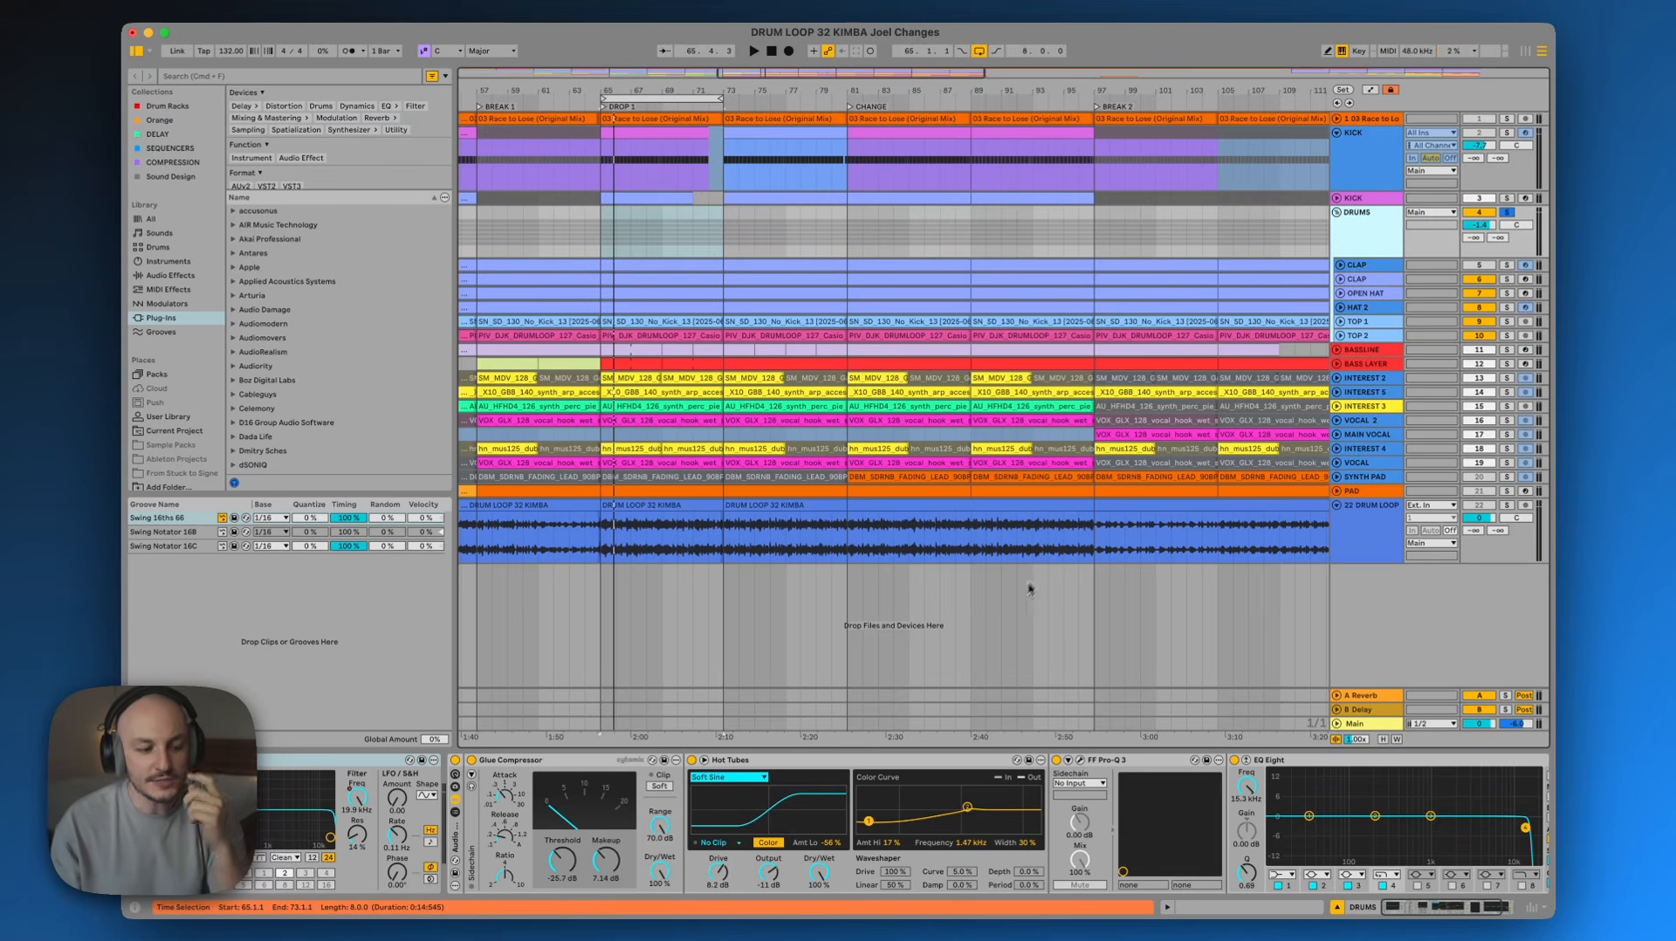
Open the FF Pro-Q 3 plugin window from the DRUMS group's device chain
left_click(590, 761)
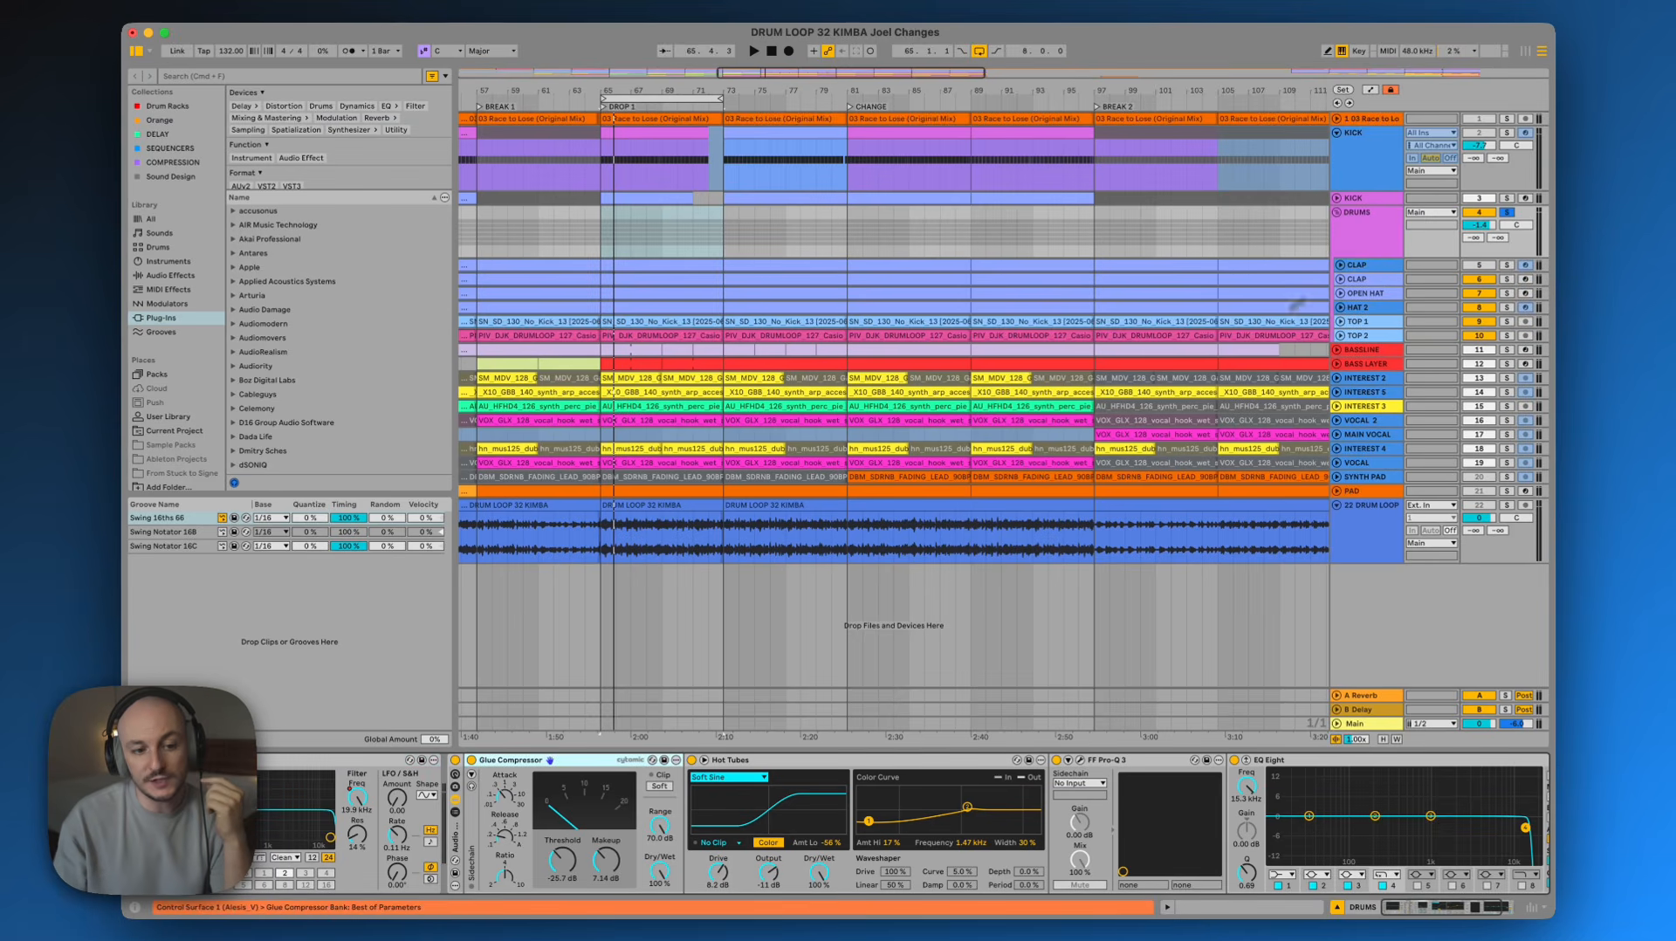
left_click(540, 765)
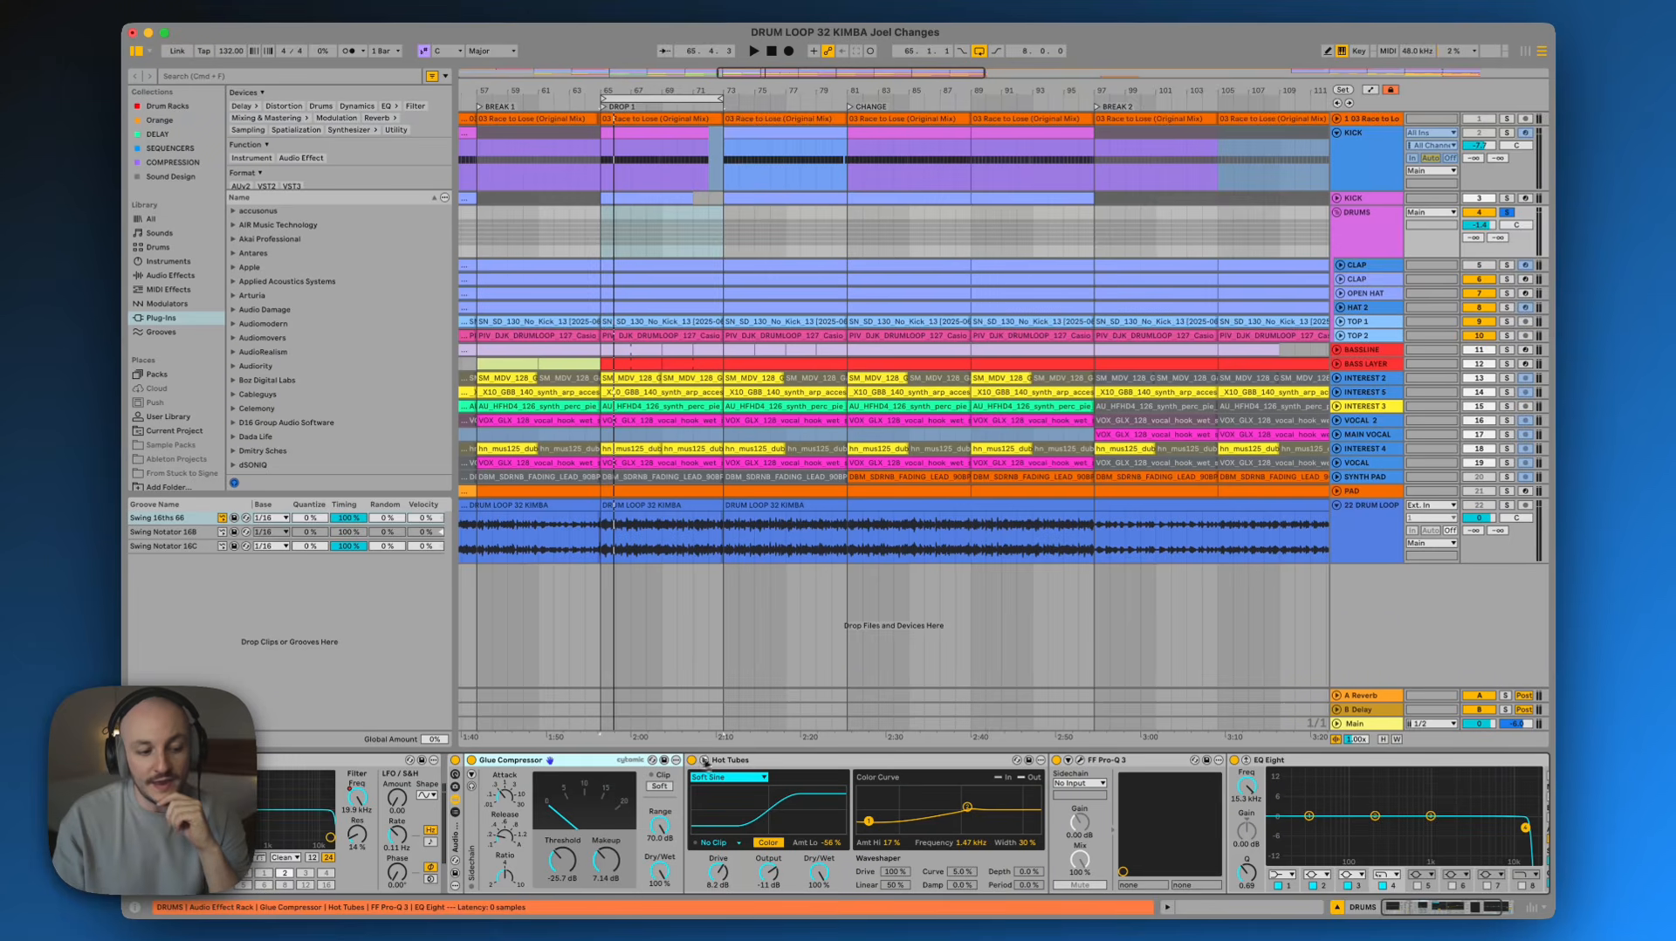
left_click(734, 763)
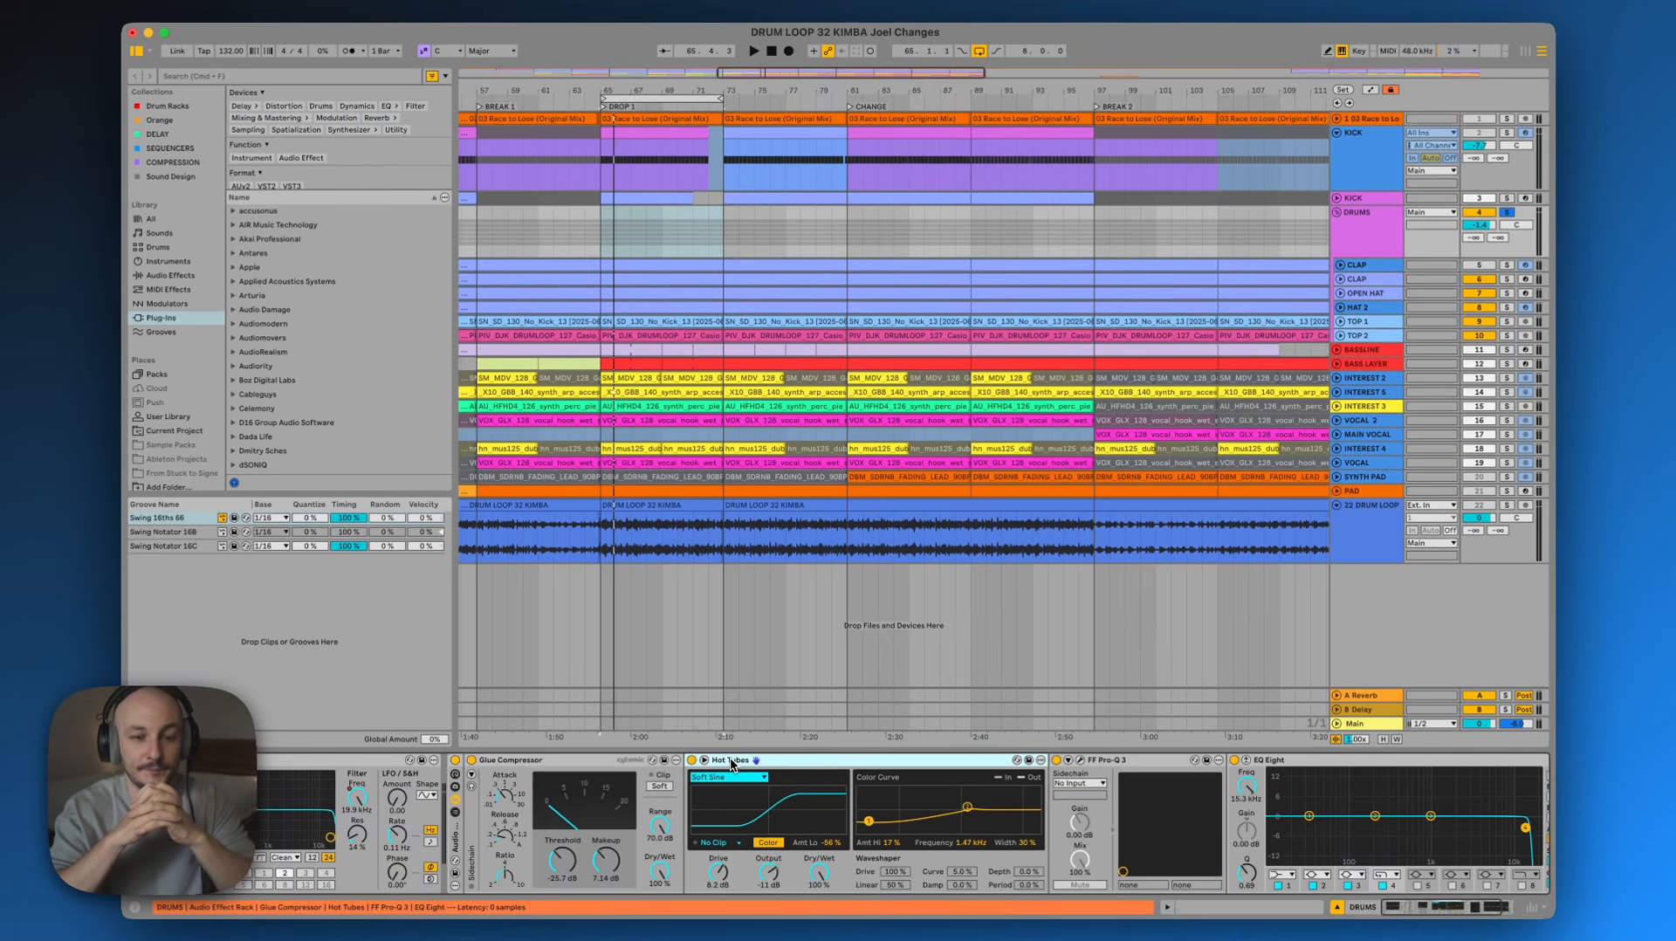
left_click(1081, 762)
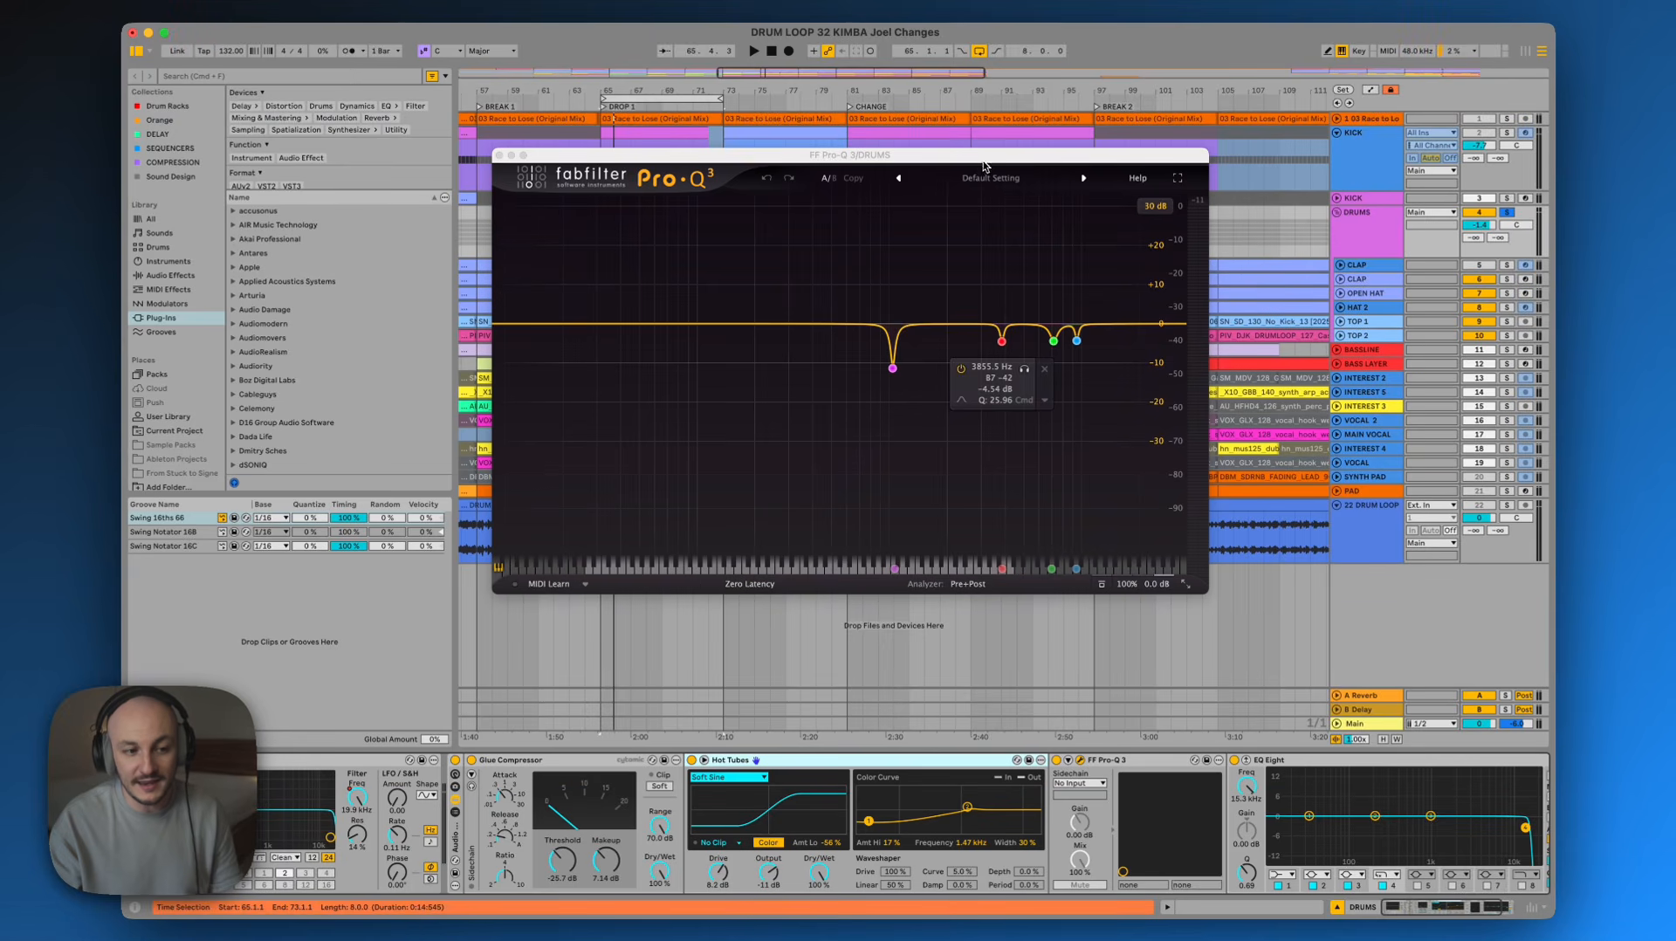
left_click_drag(980, 153, 1024, 137)
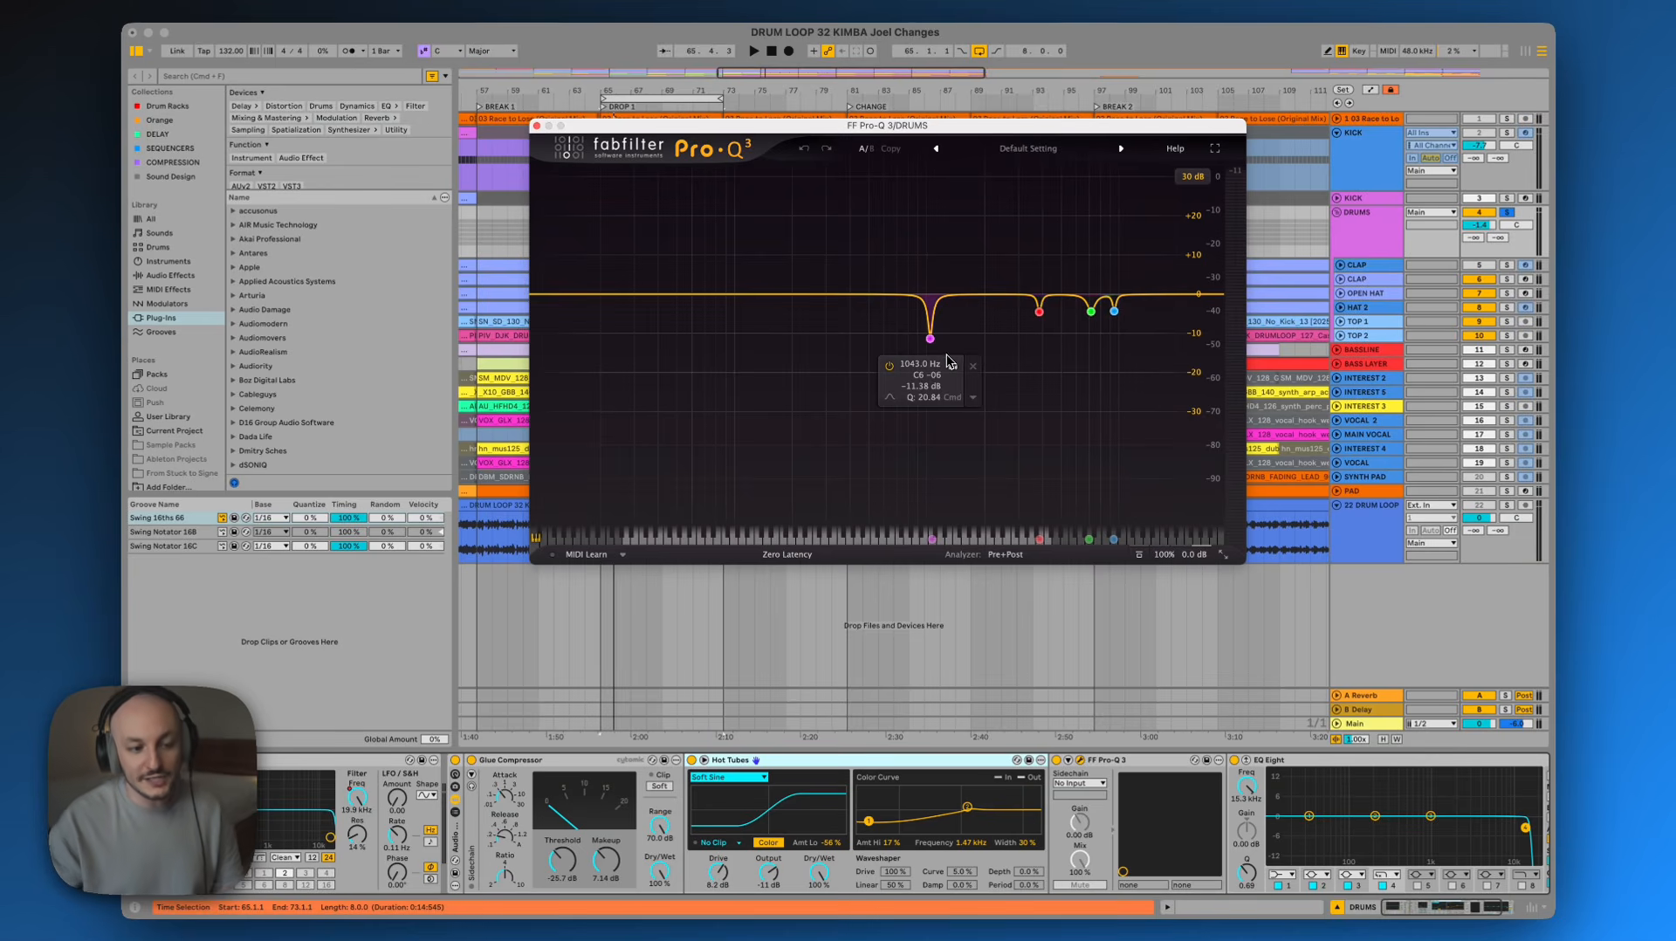
Solo the Pro-Q 3 notch bands near 1043 Hz, 3856 Hz and 7169 Hz one at a time during playback
left_click(952, 367)
key("space")
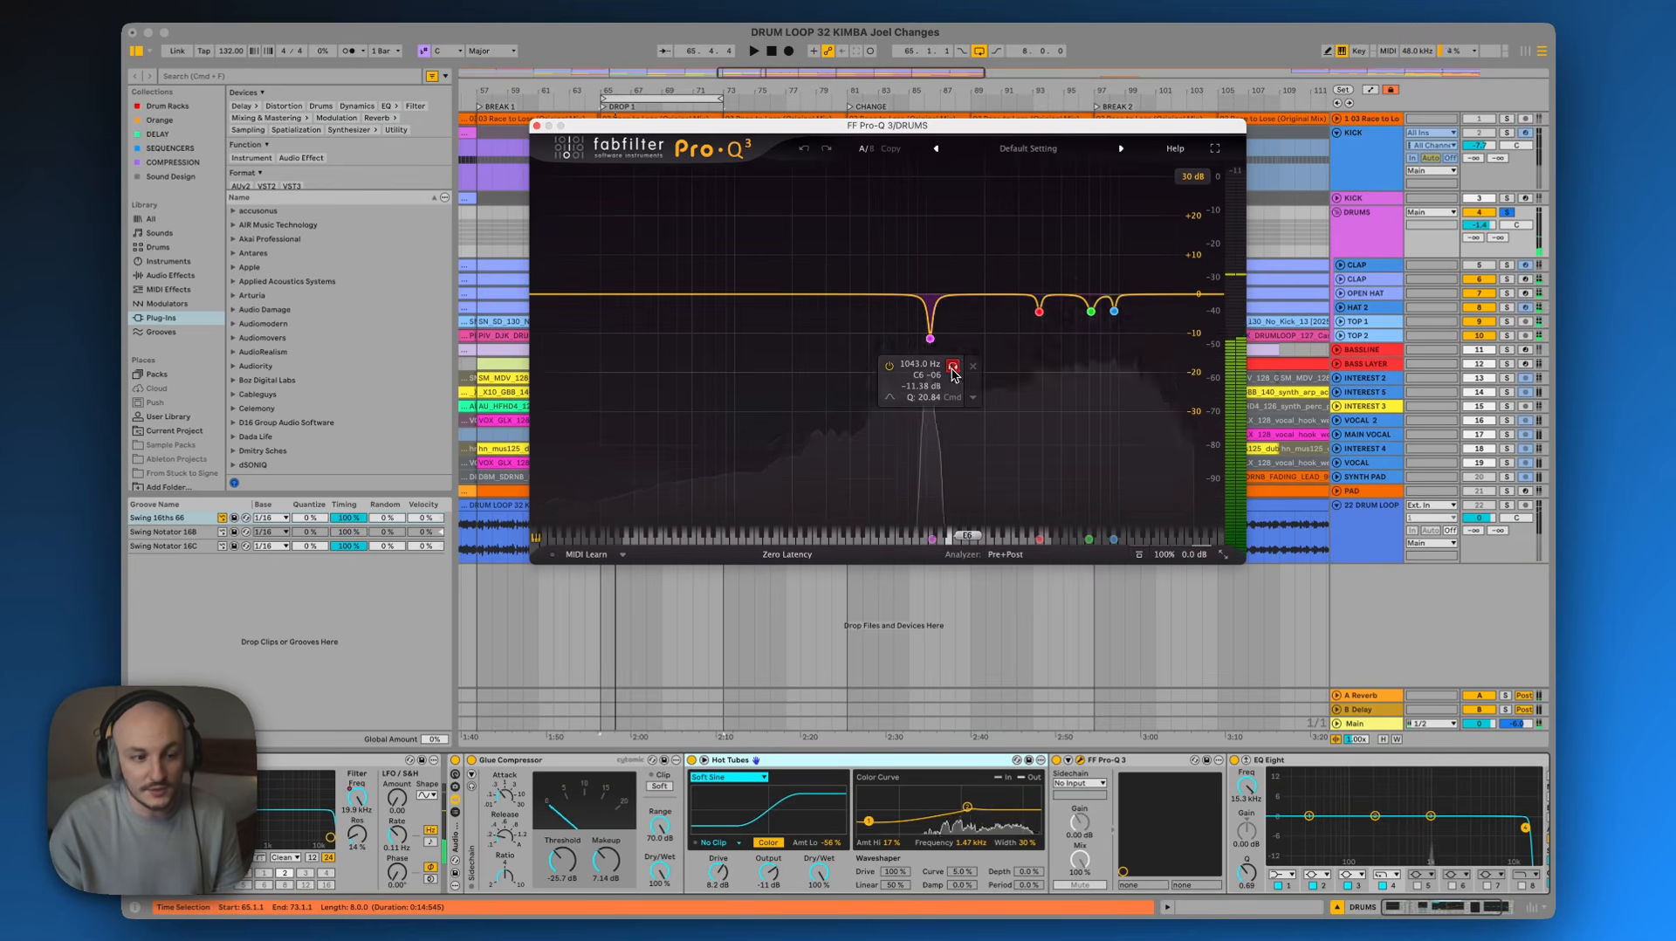
left_click(1063, 340)
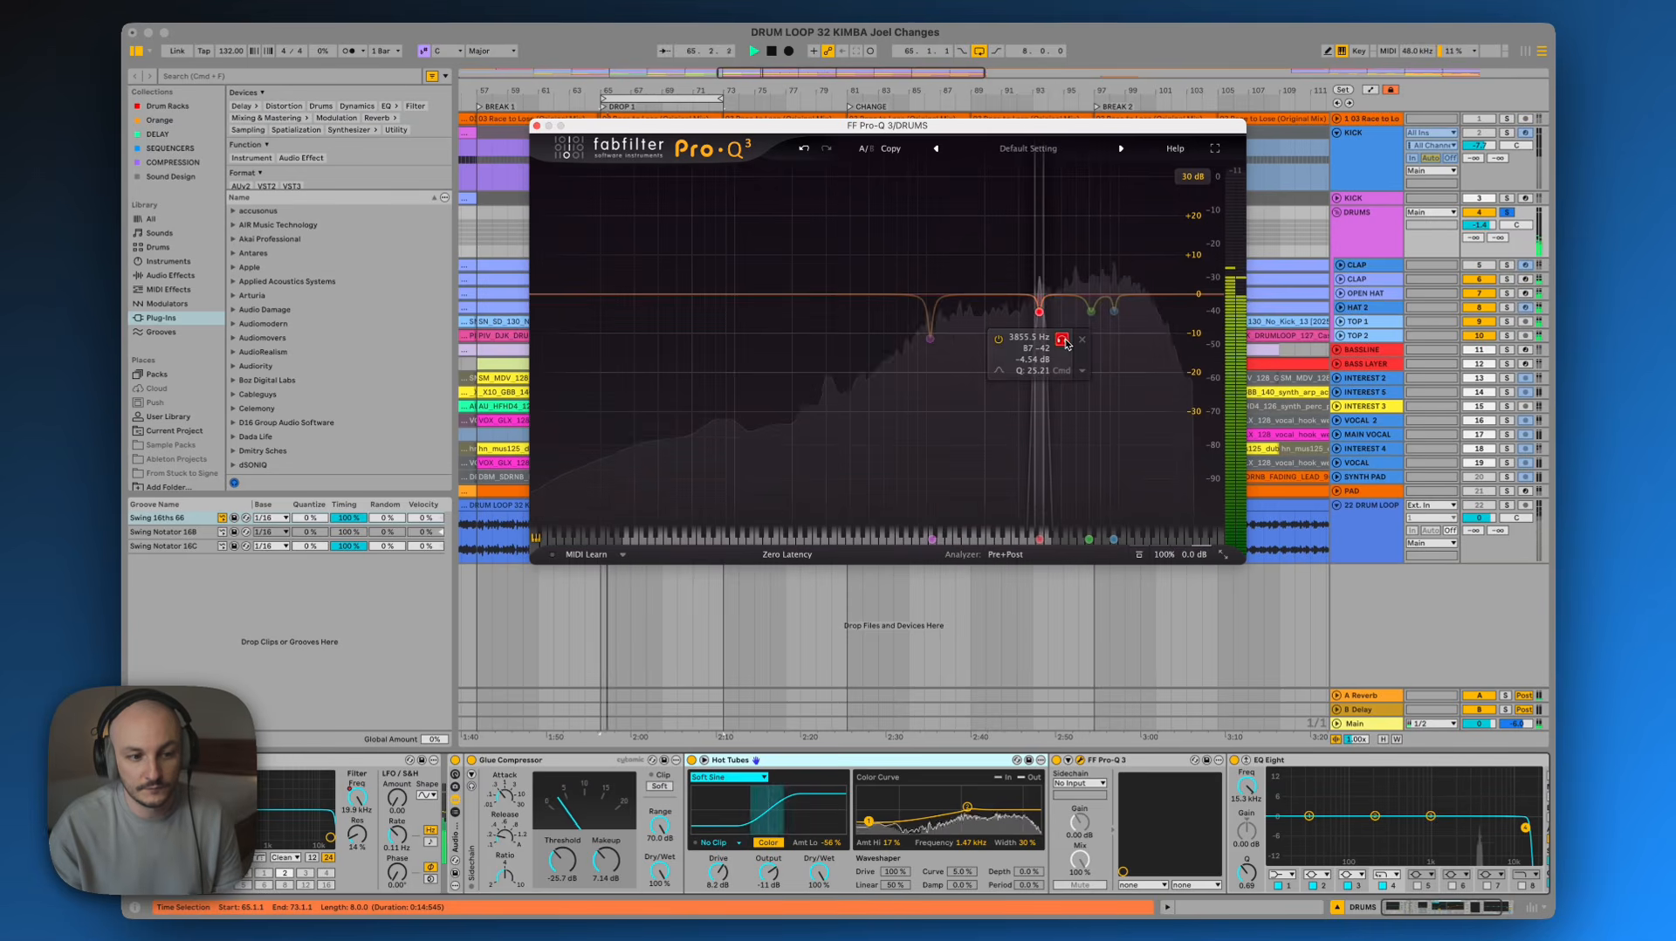
left_click(1064, 340)
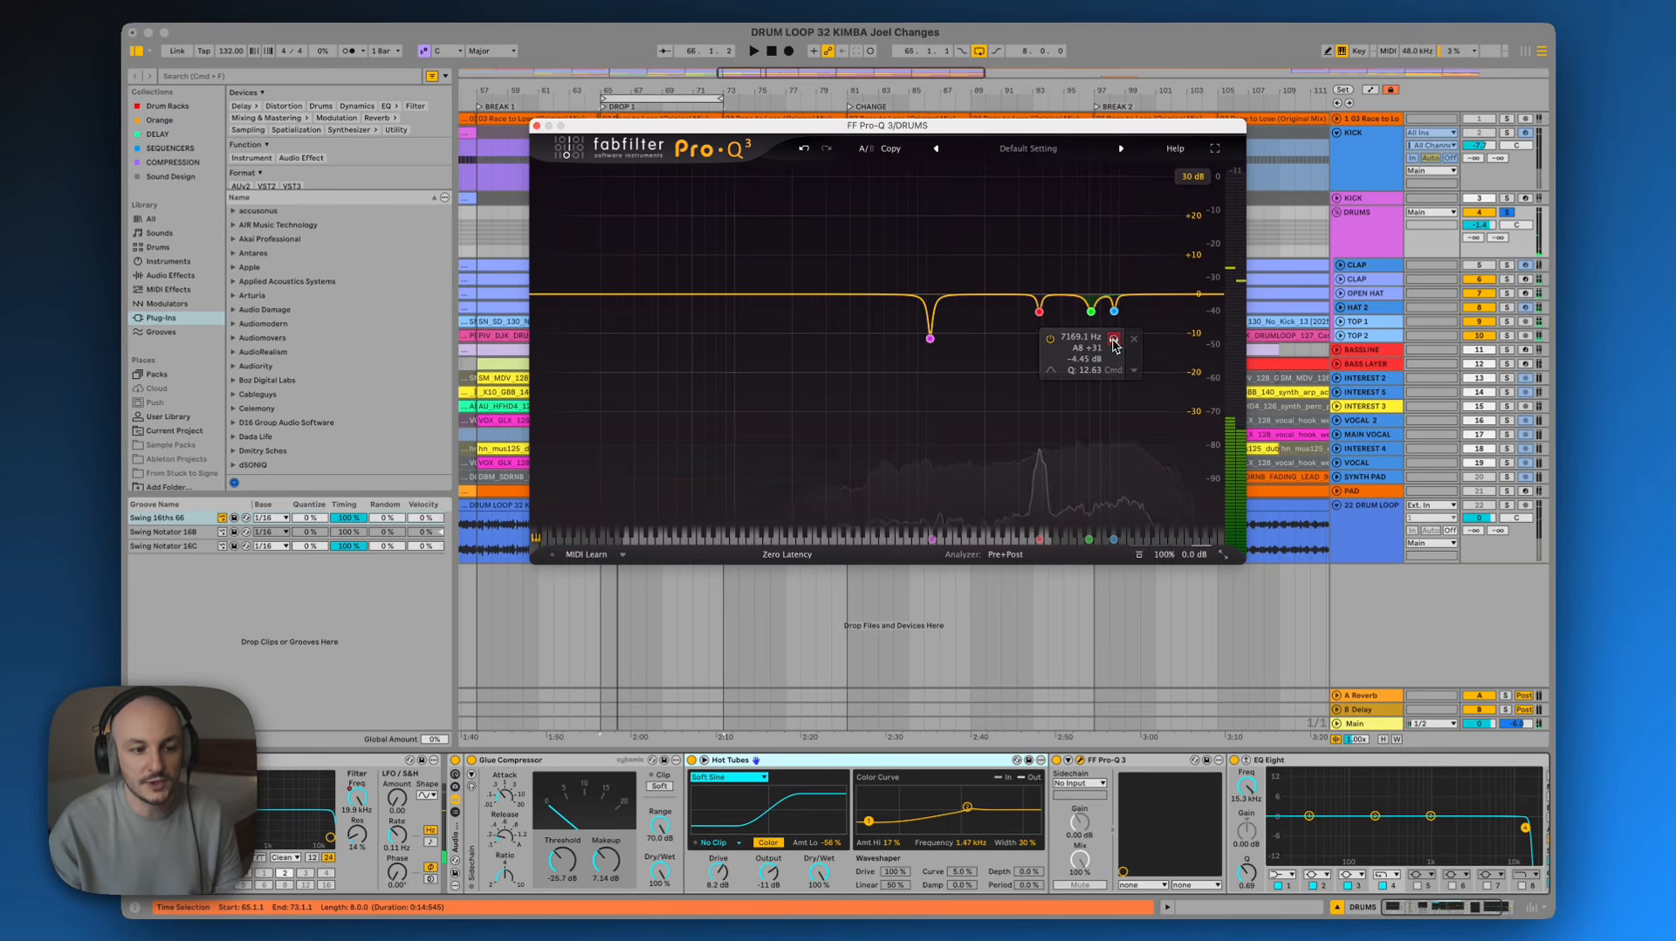
left_click(1114, 340)
left_click(1114, 341)
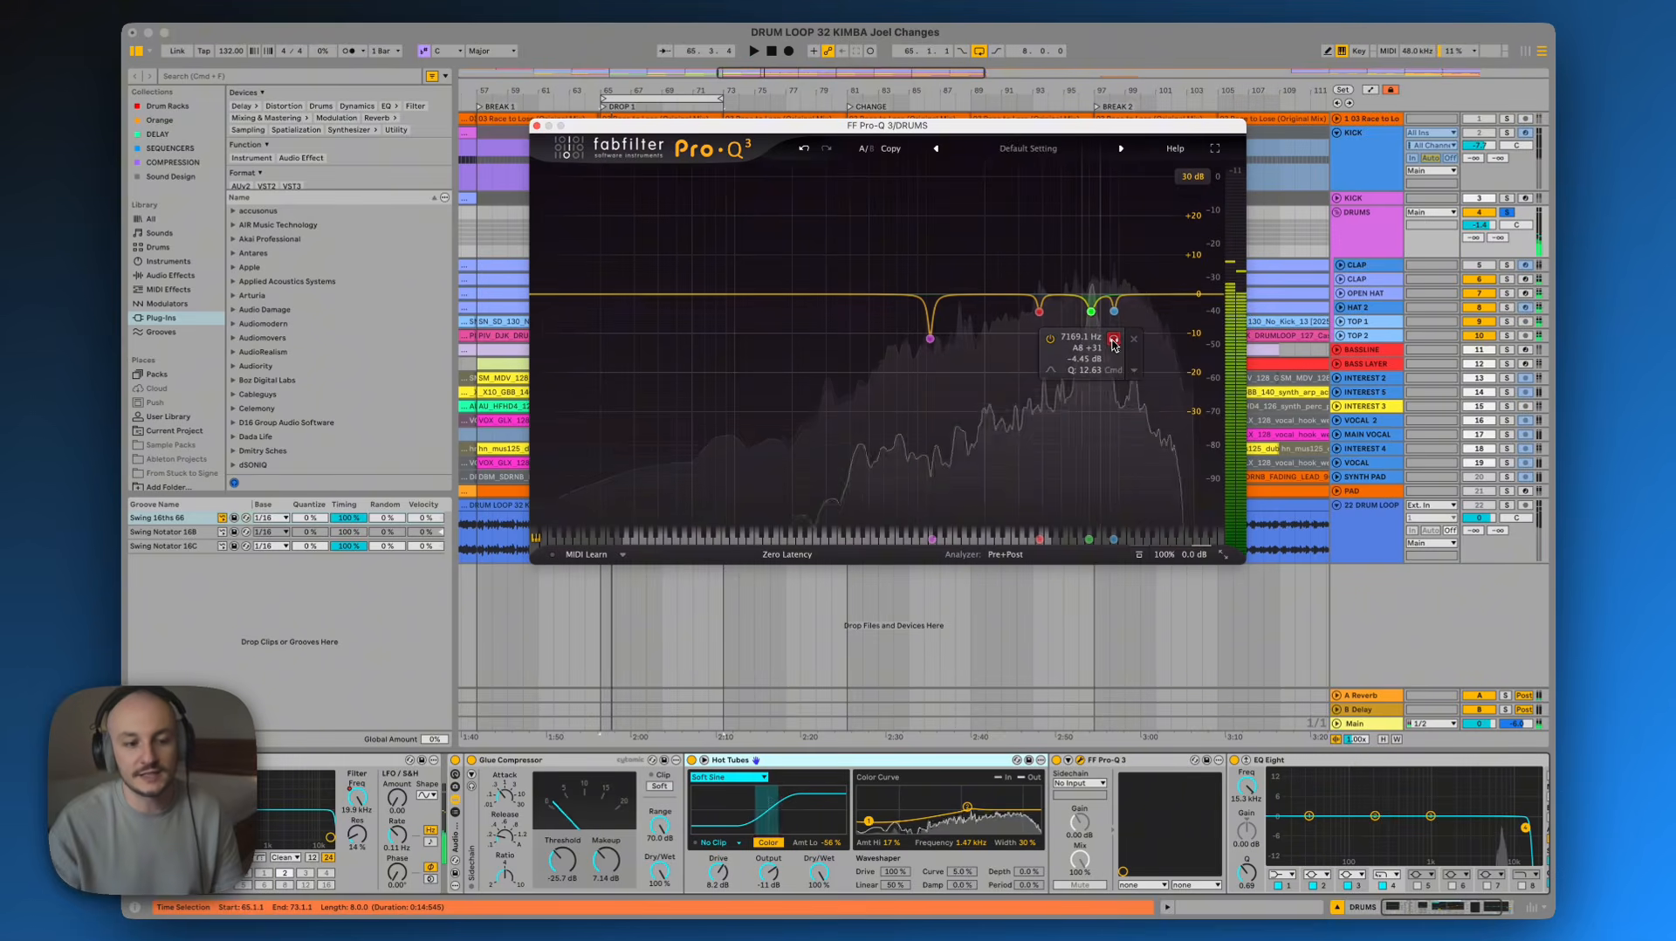
key("space")
Add a narrow bell band near 5283 Hz boosted to about +14 dB and audition it soloed during playback
left_click_drag(958, 141, 953, 159)
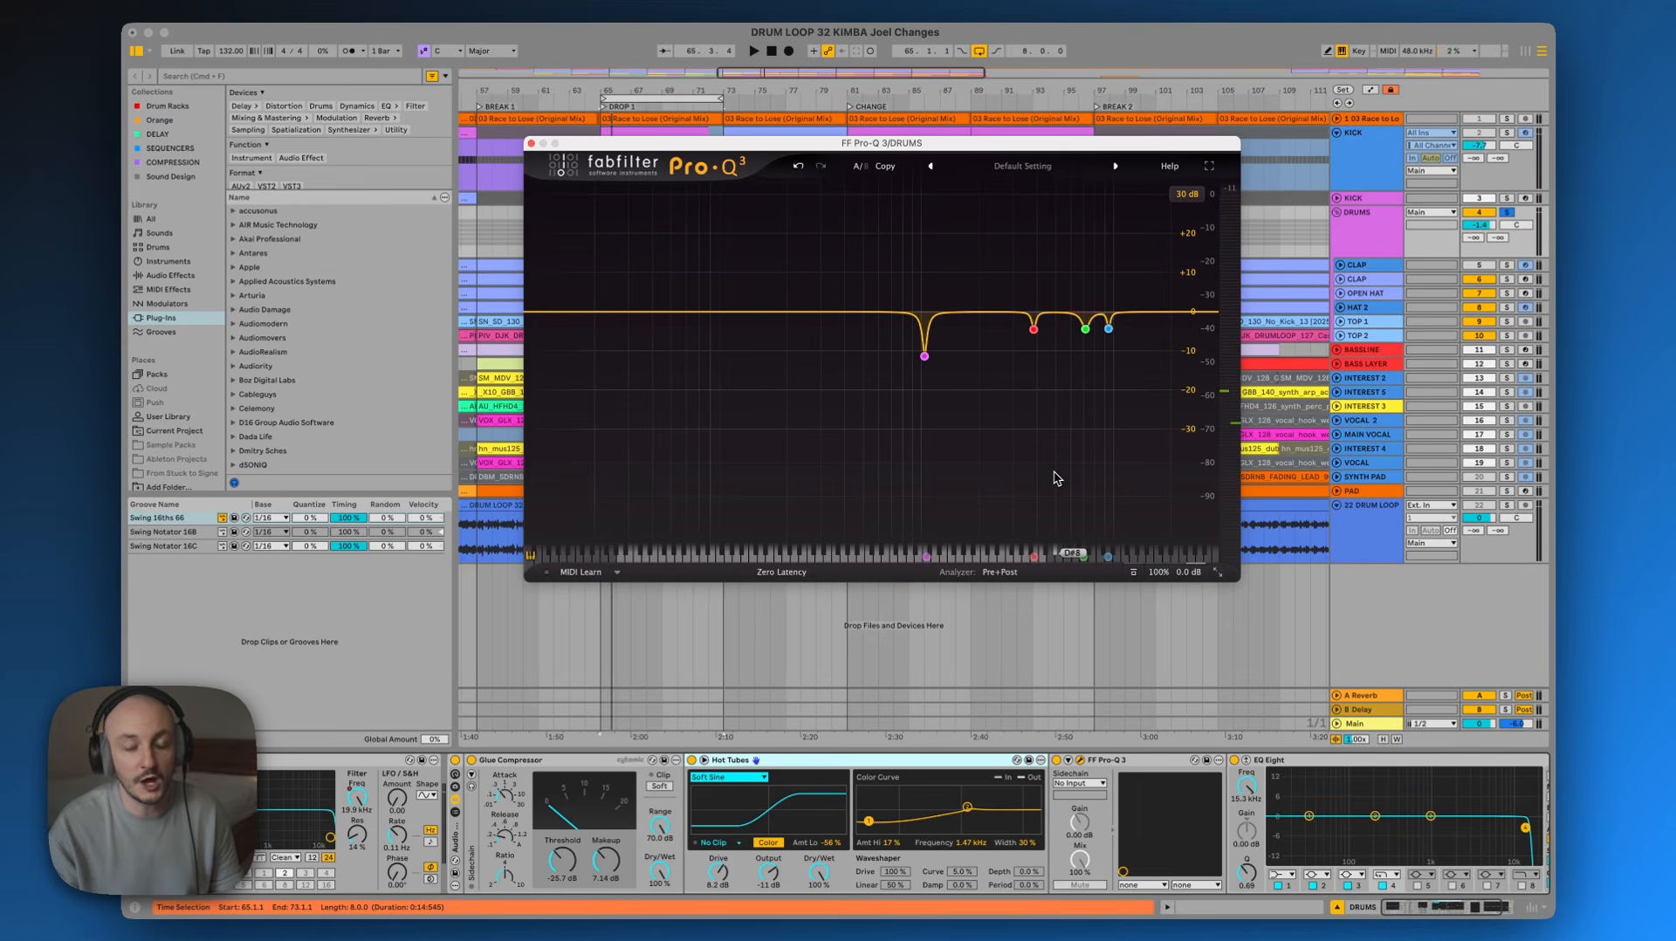
mouse_move(1021, 402)
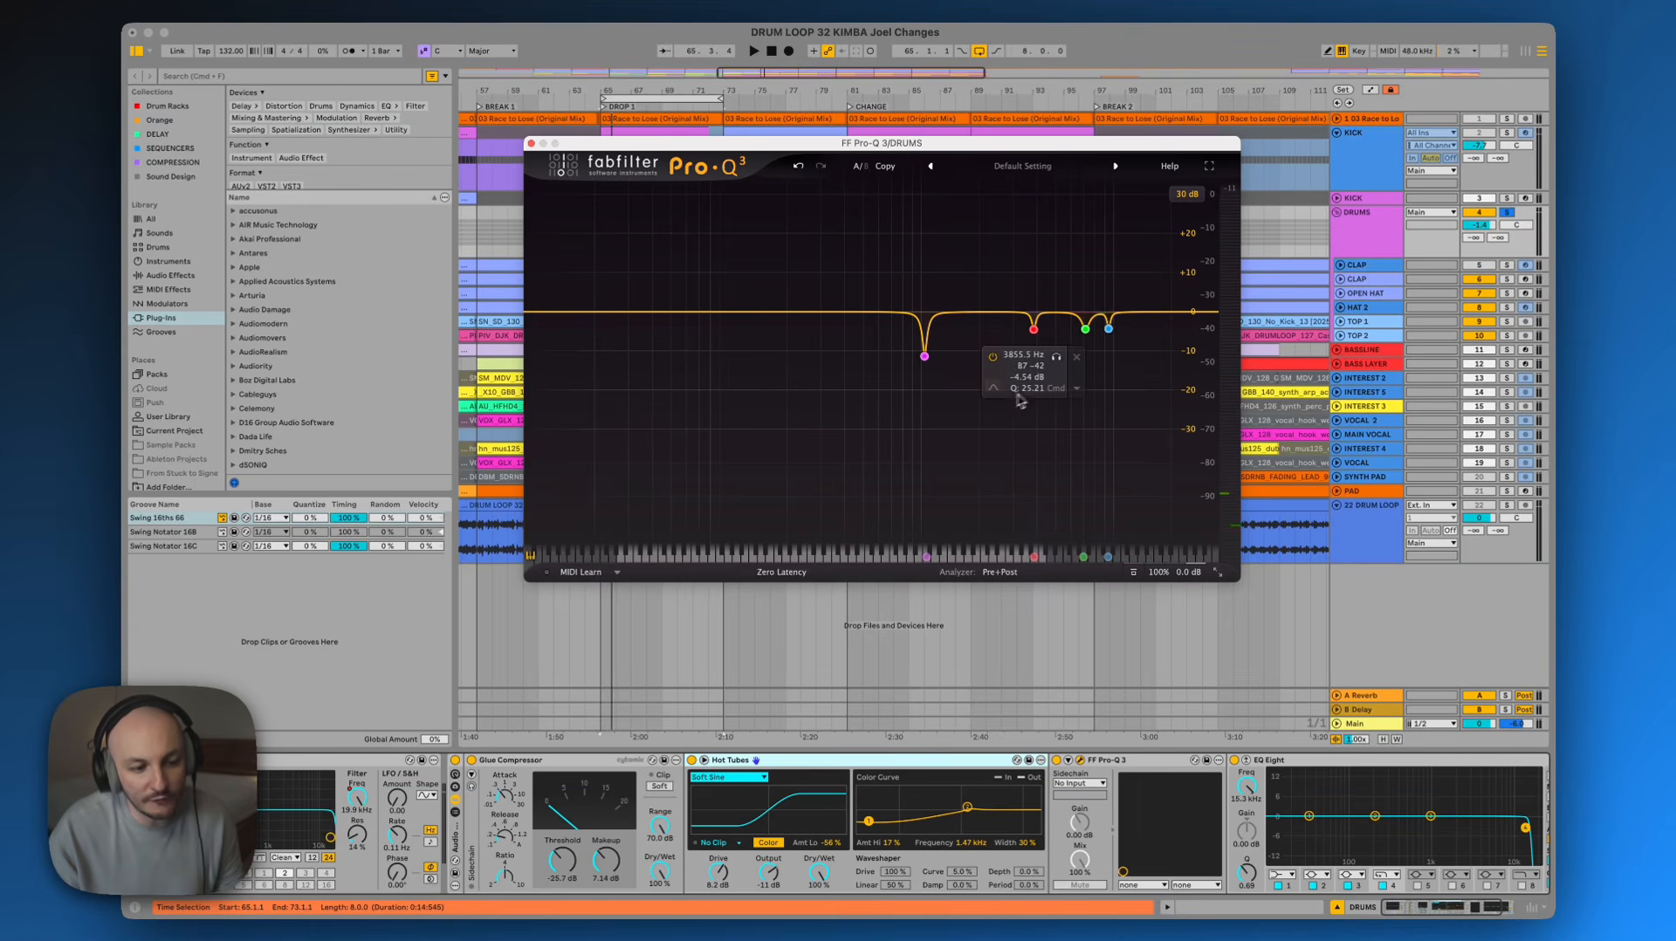
key("space")
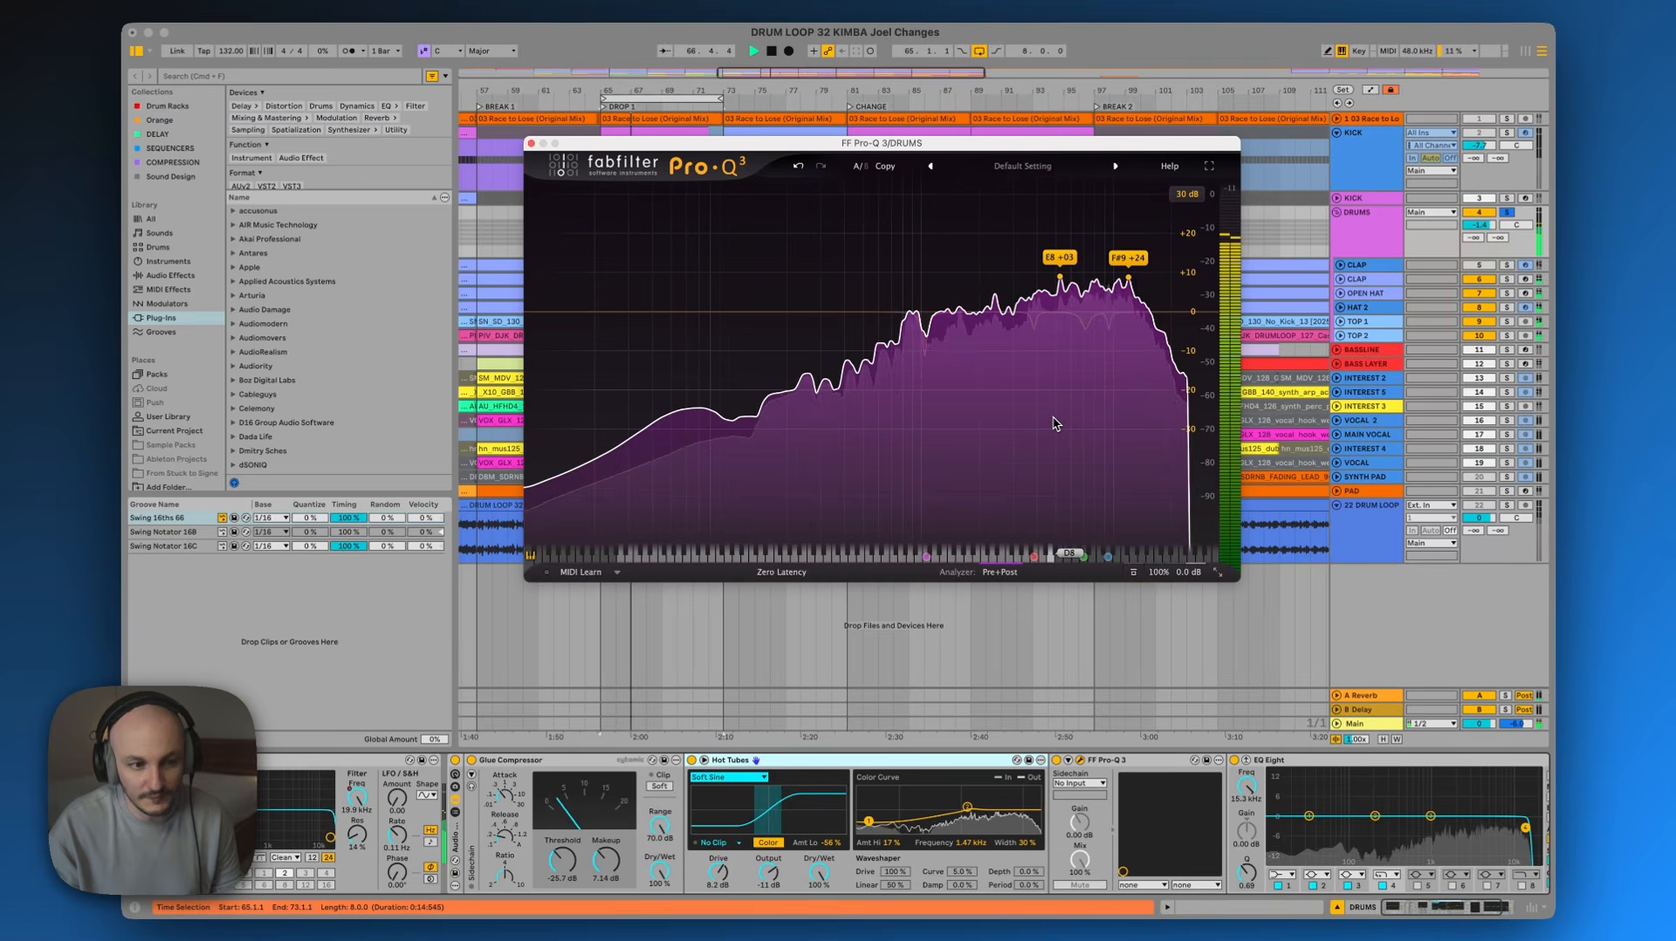
key("space")
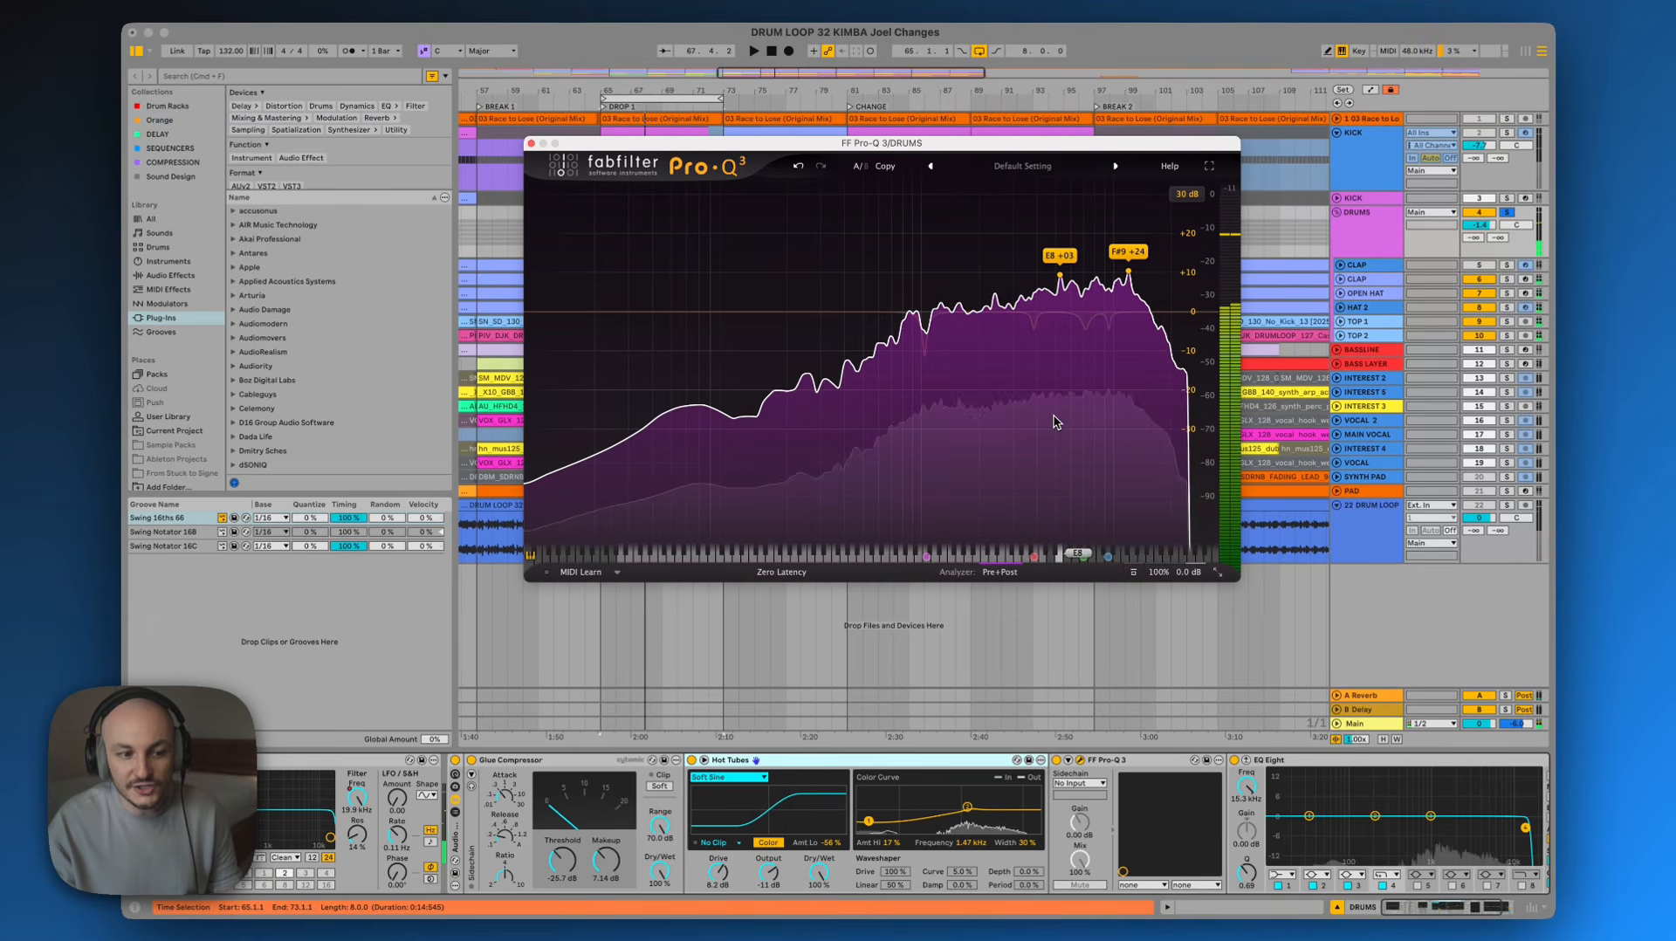
mouse_move(1060, 275)
left_mouse_down()
mouse_move(1061, 233)
mouse_move(1060, 255)
left_mouse_up()
key("space")
left_click(1082, 199)
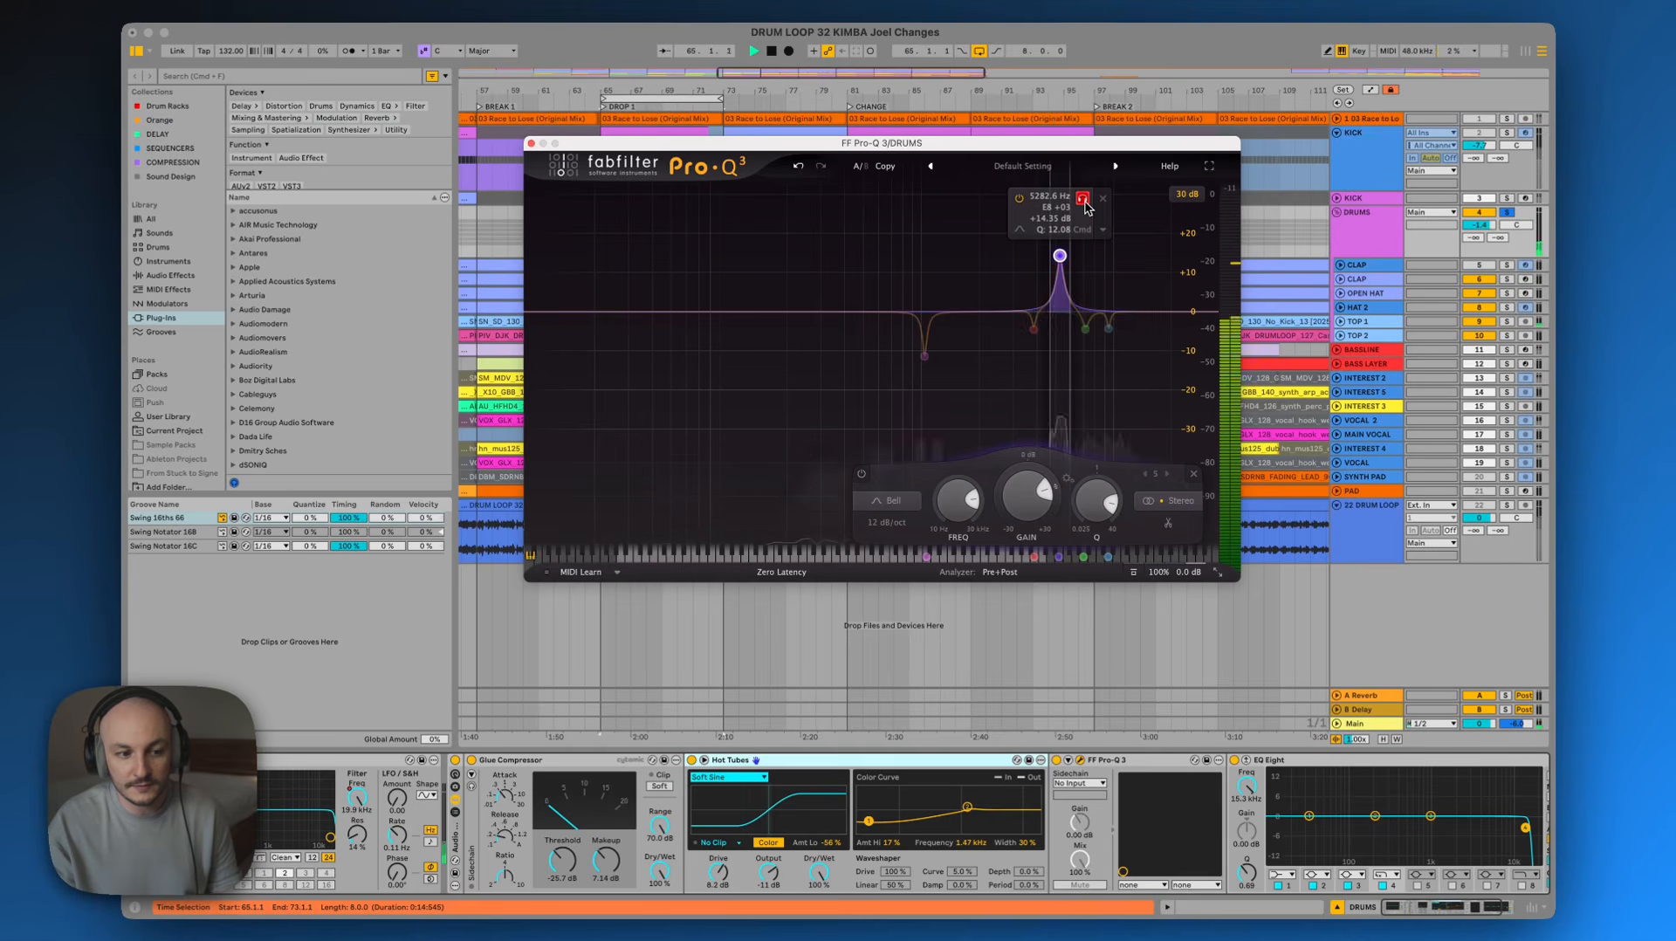
key("space")
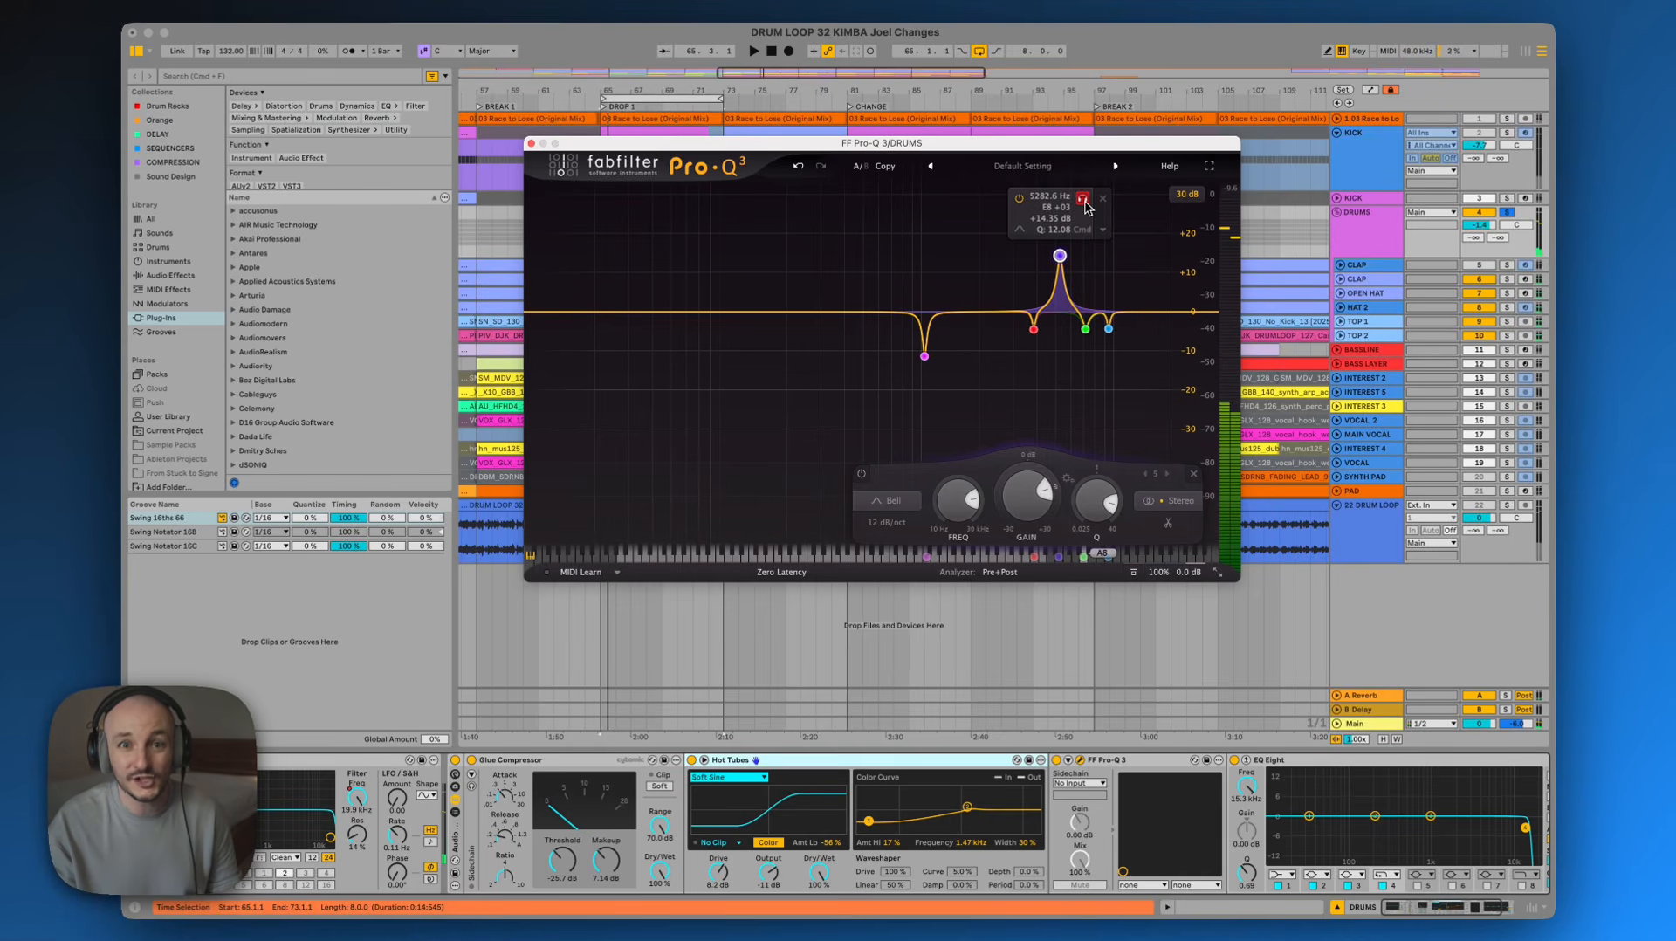
left_click(1084, 200)
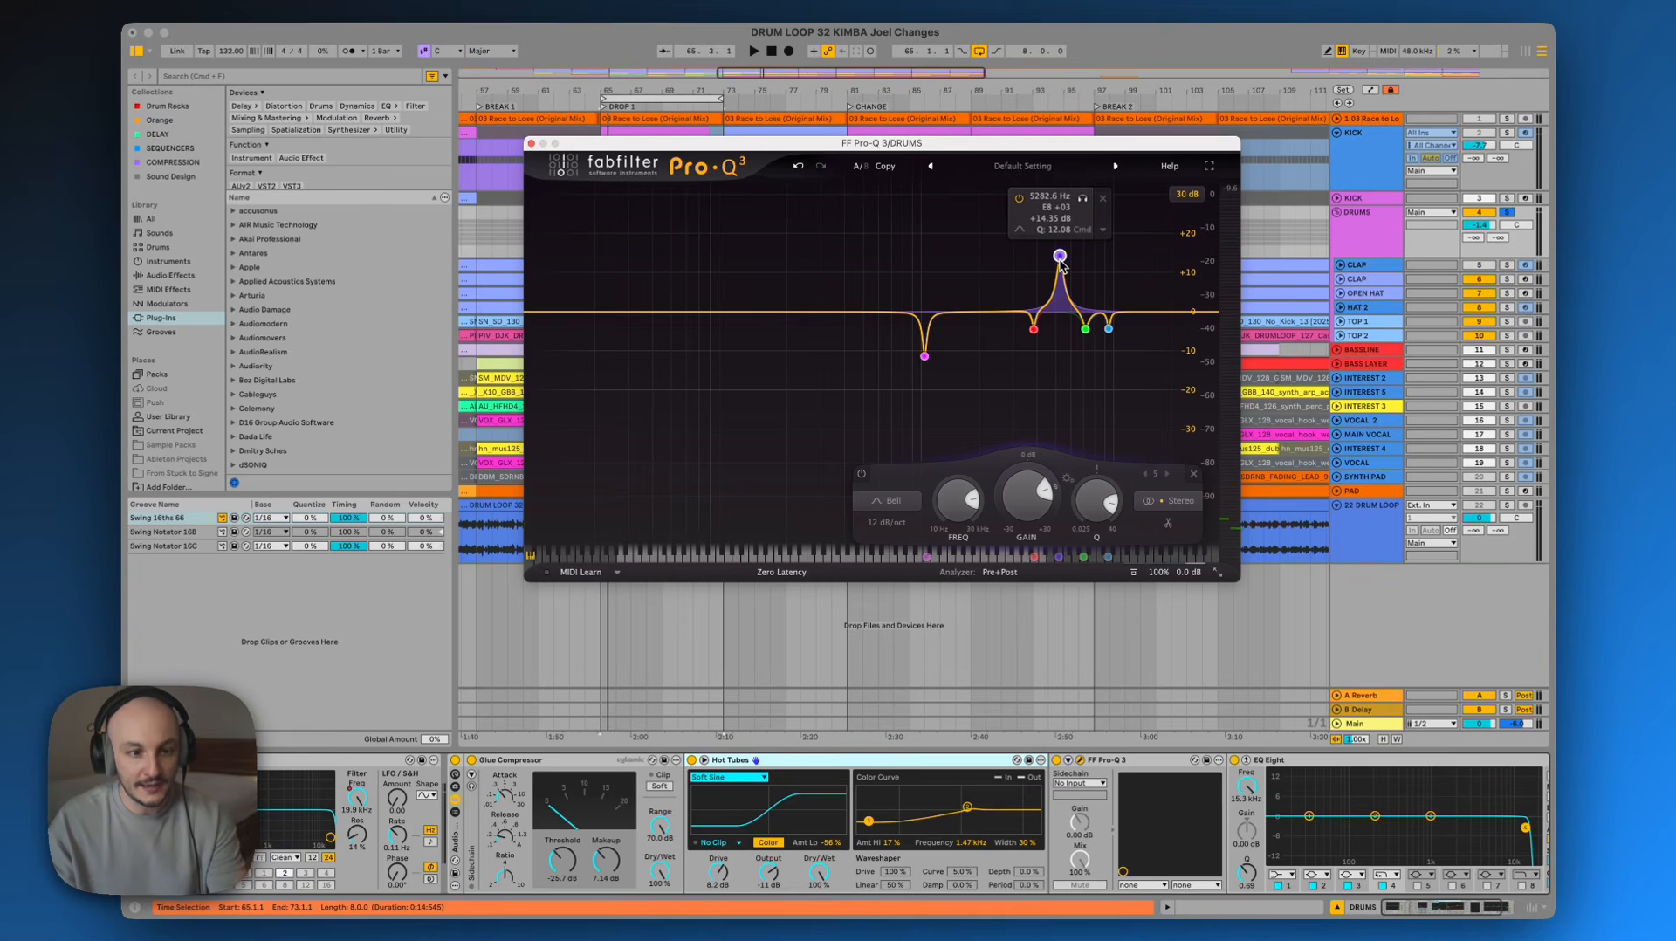
Lower the new 5283 Hz band's gain to about -5 dB while the drums play
mouse_move(1109, 328)
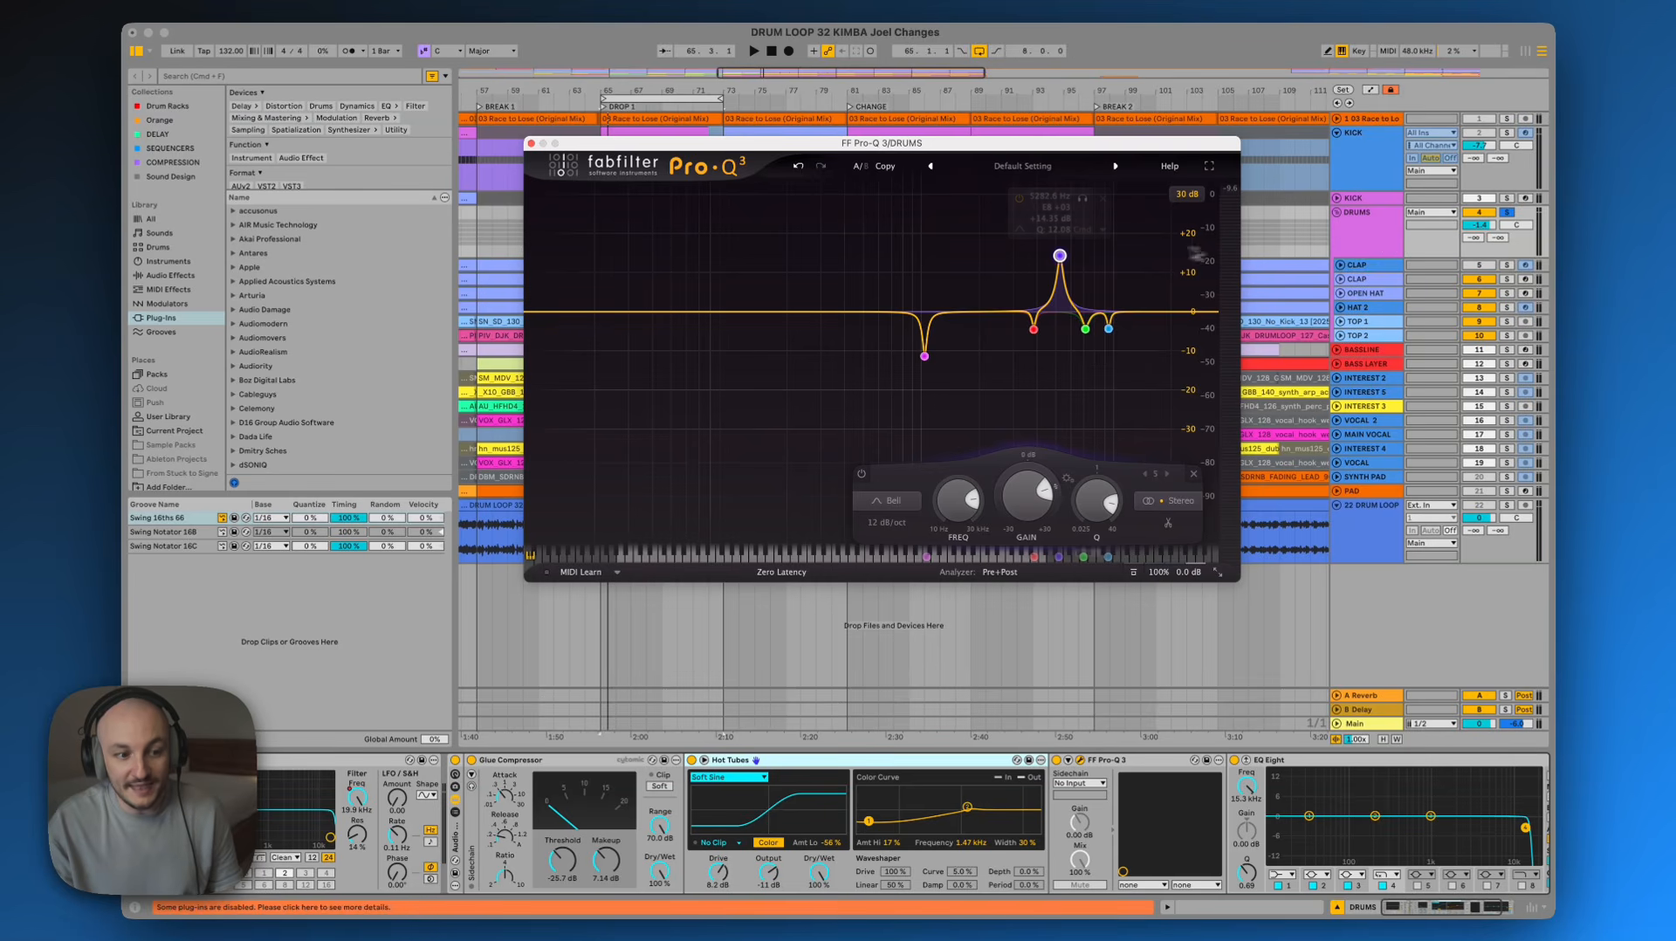
mouse_move(1065, 262)
left_click(1508, 213)
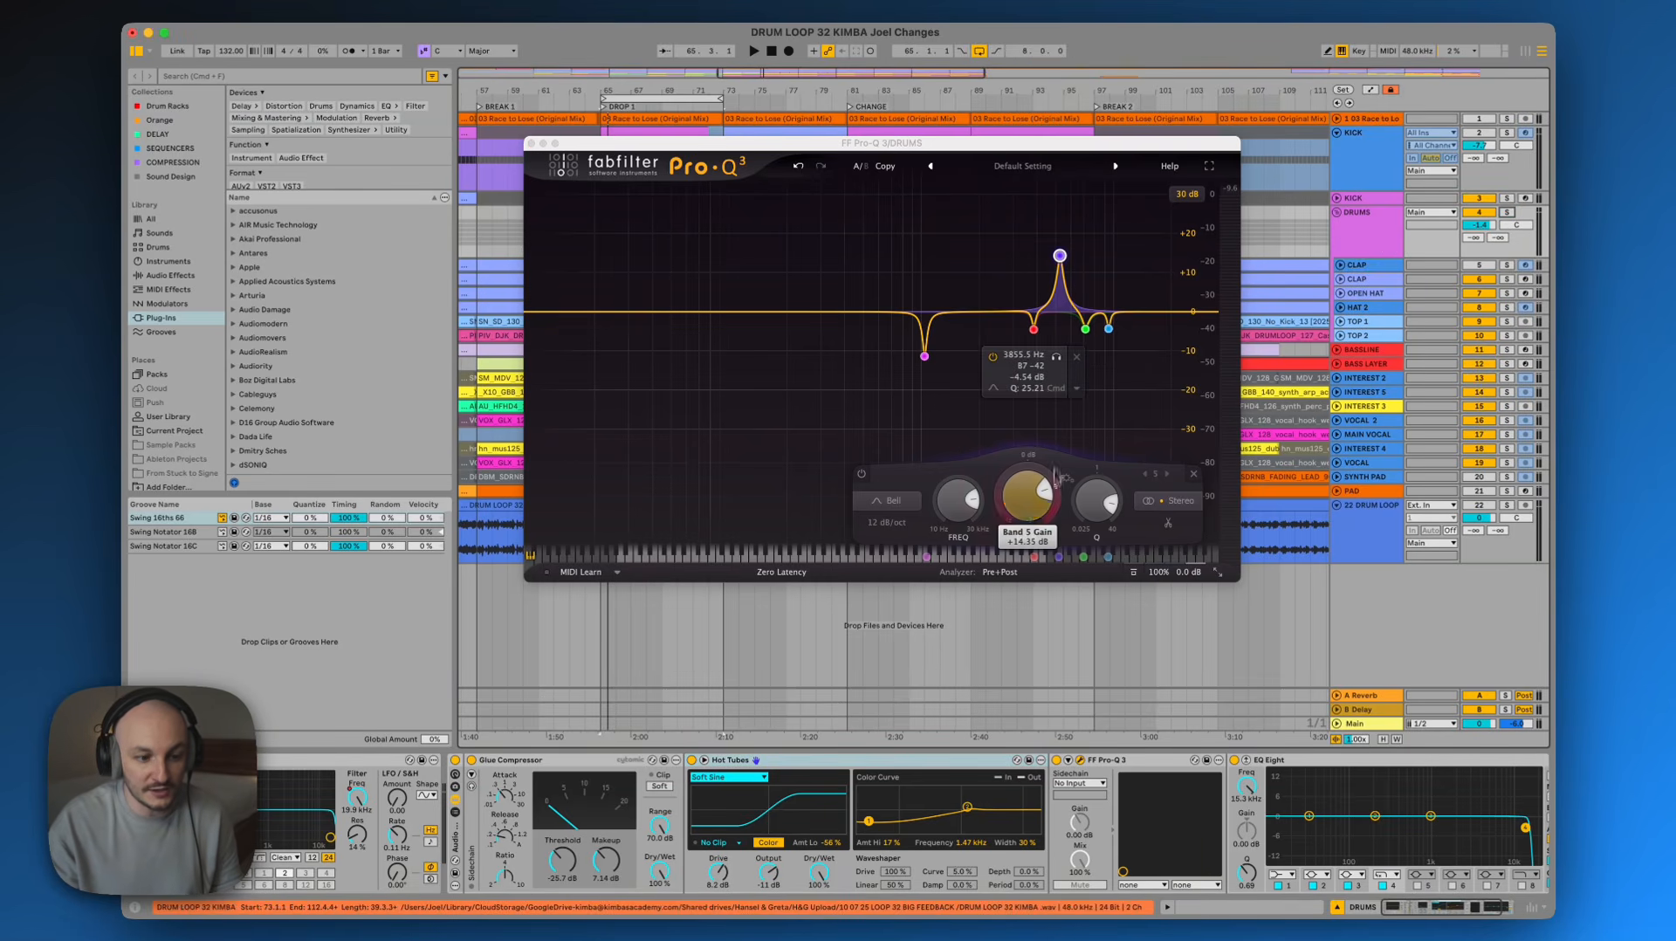
key("space")
left_click_drag(1045, 489, 1045, 493)
scroll(1046, 493, "down", 10)
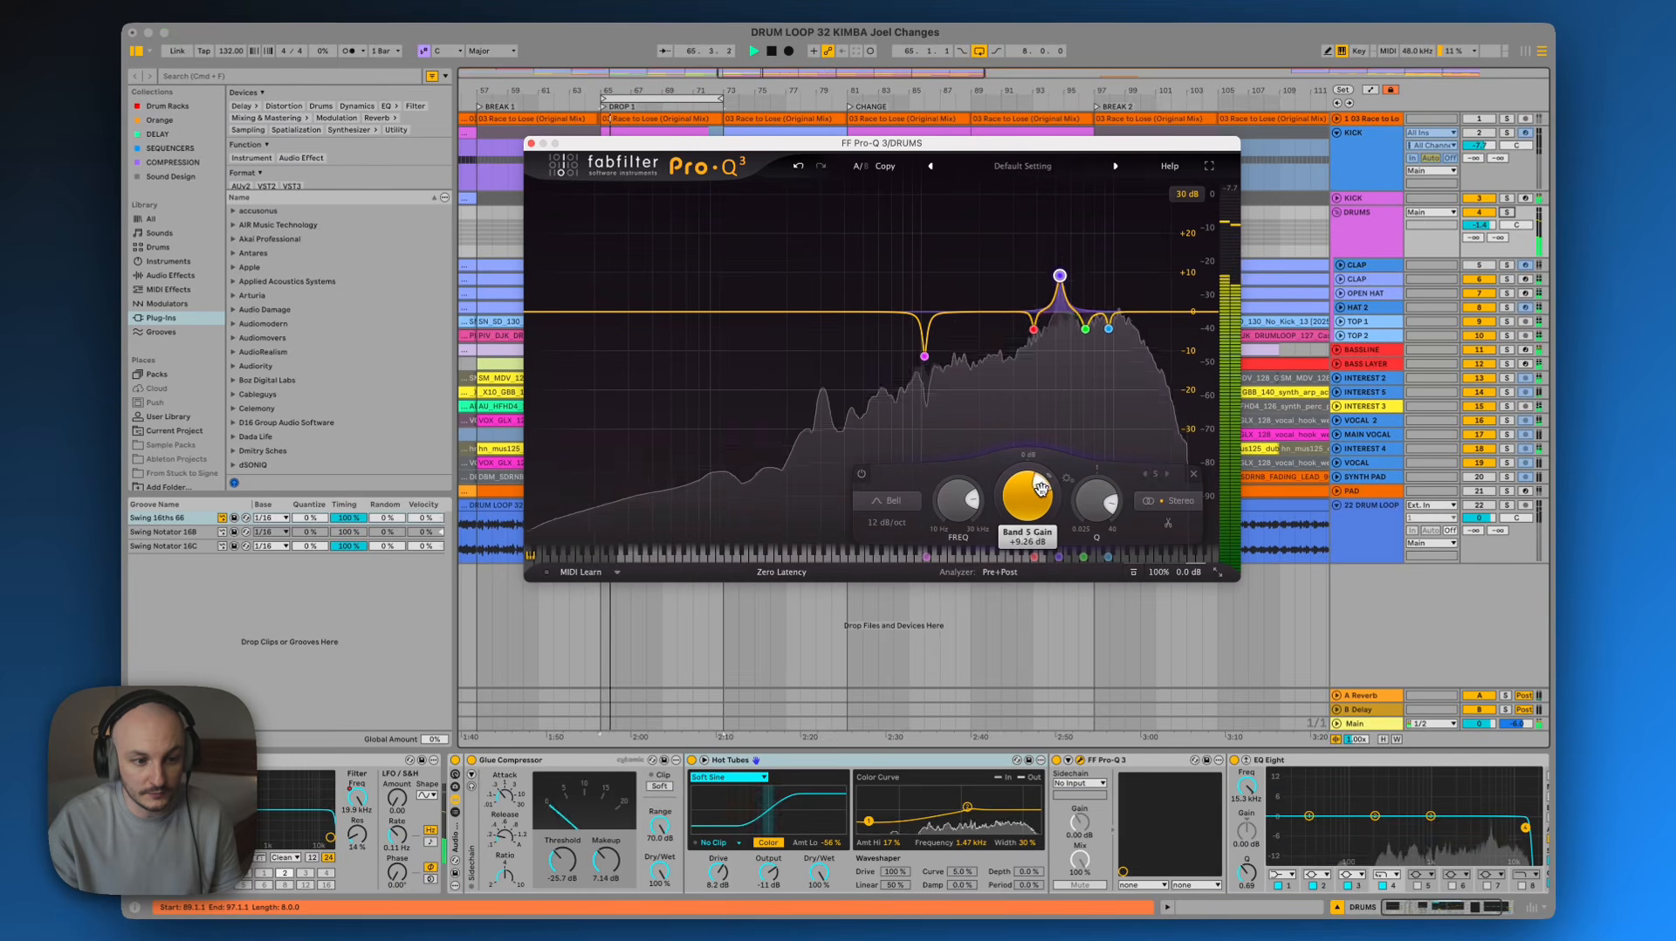
scroll(1027, 489, "down", 4)
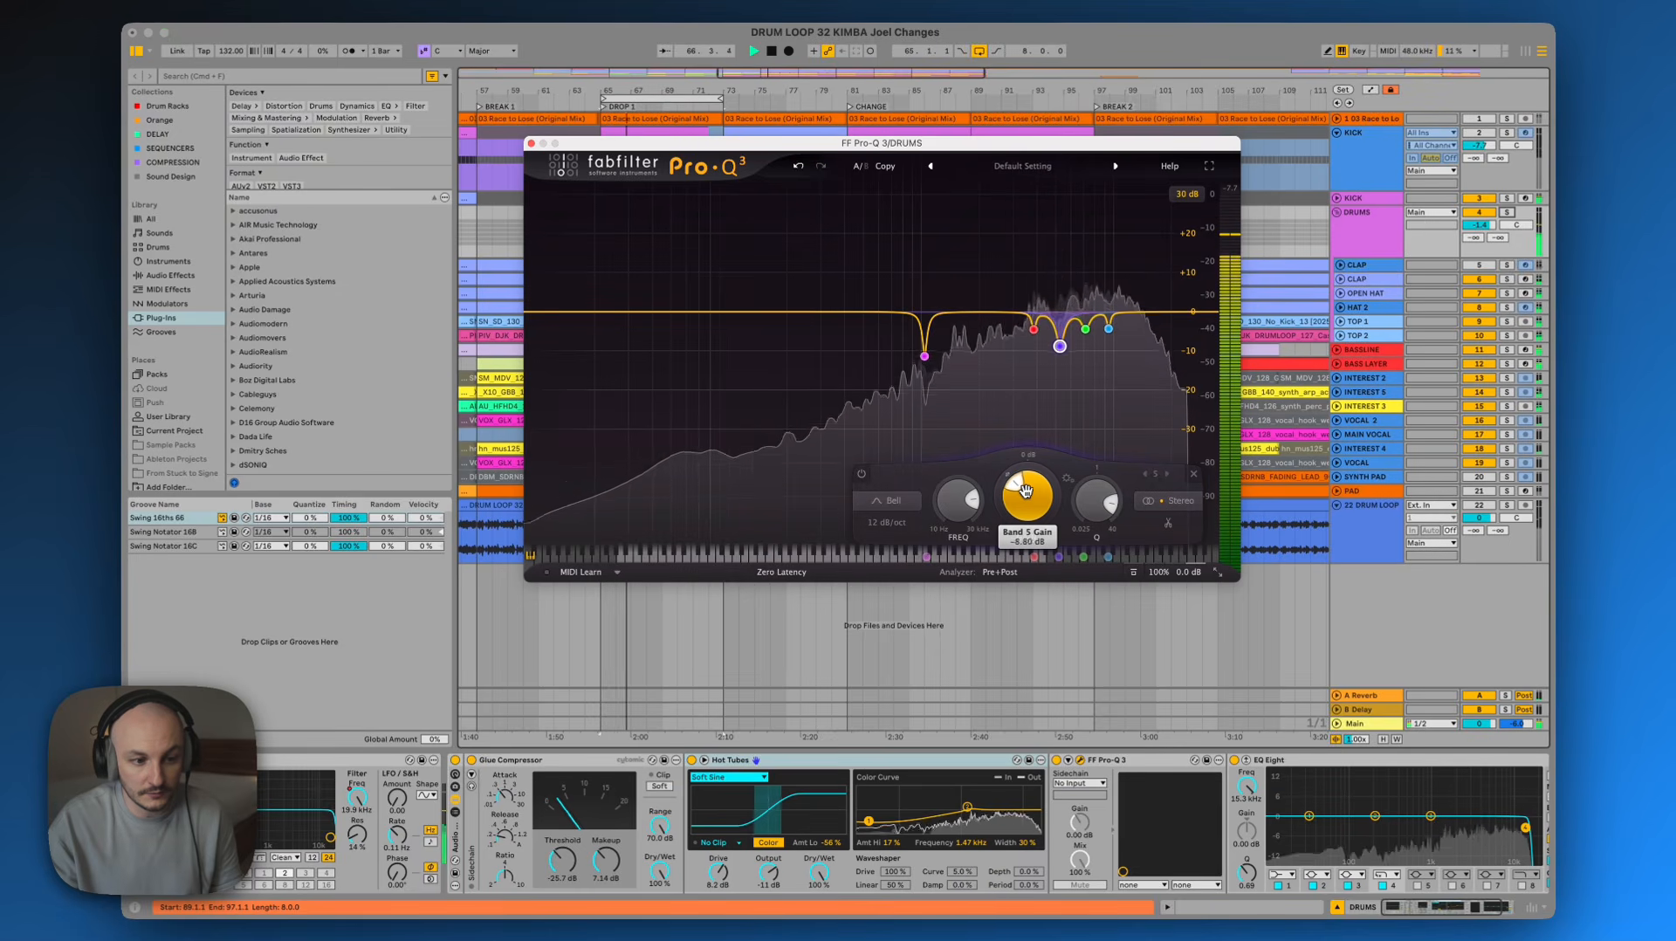
scroll(1026, 490, "up", 5)
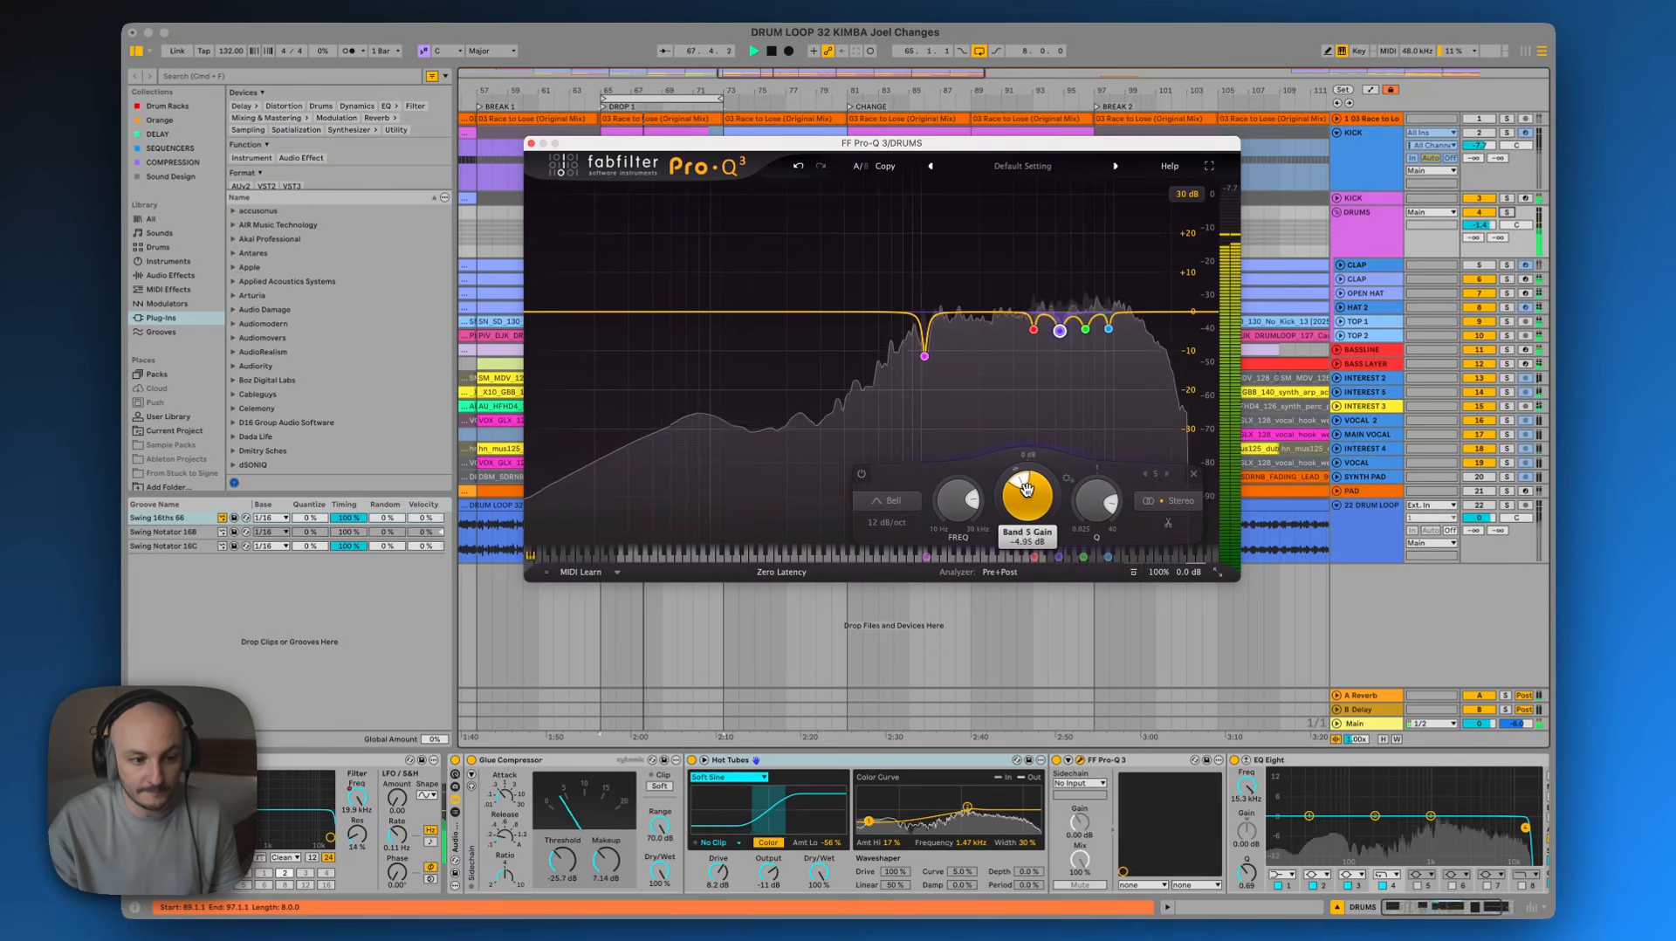
scroll(1027, 489, "down", 2)
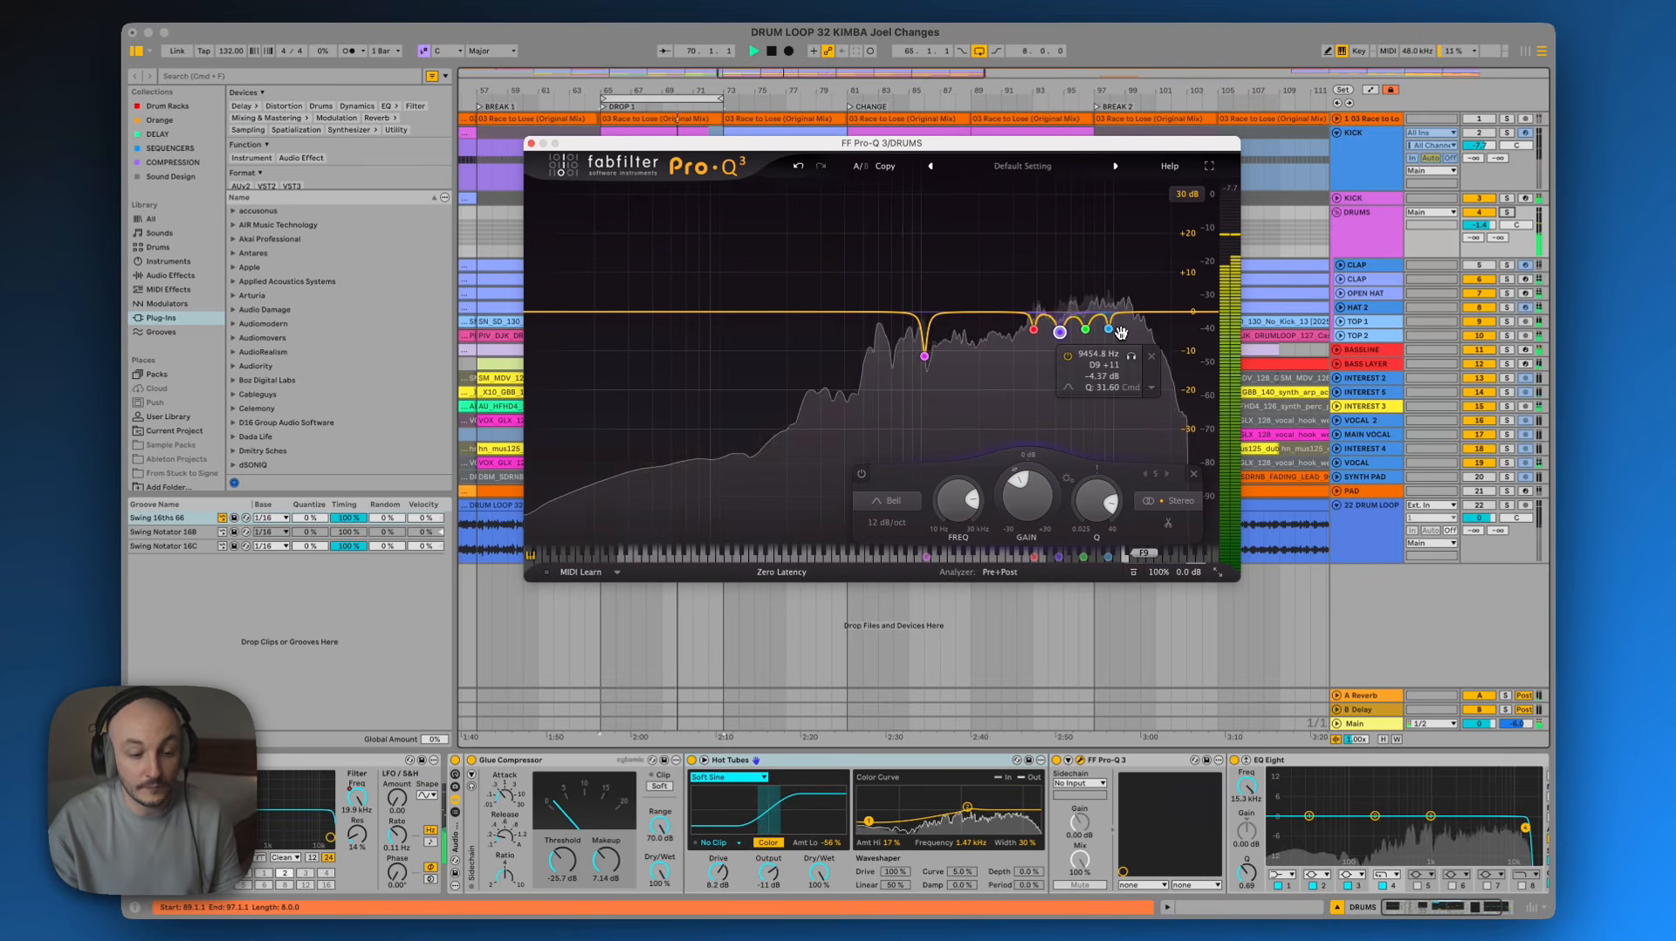
key("space")
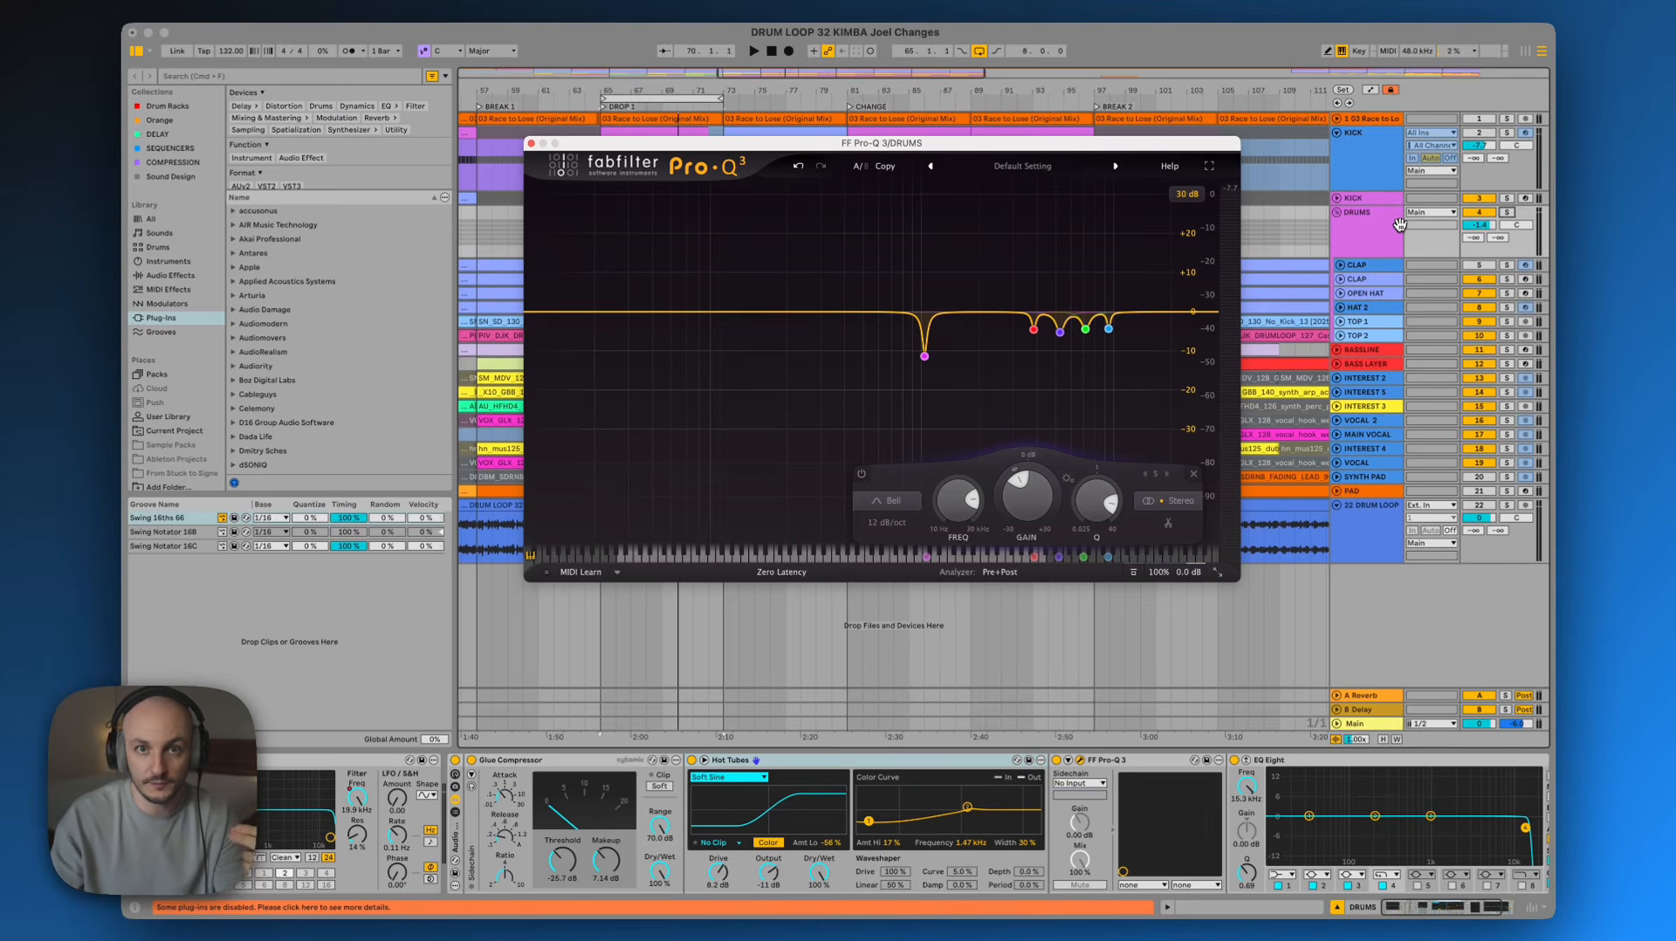
Close the Pro-Q 3 window and raise the DRUMS EQ Eight high-cut band to about 17.6 kHz
key("super+w")
scroll(1120, 784, "right", 3)
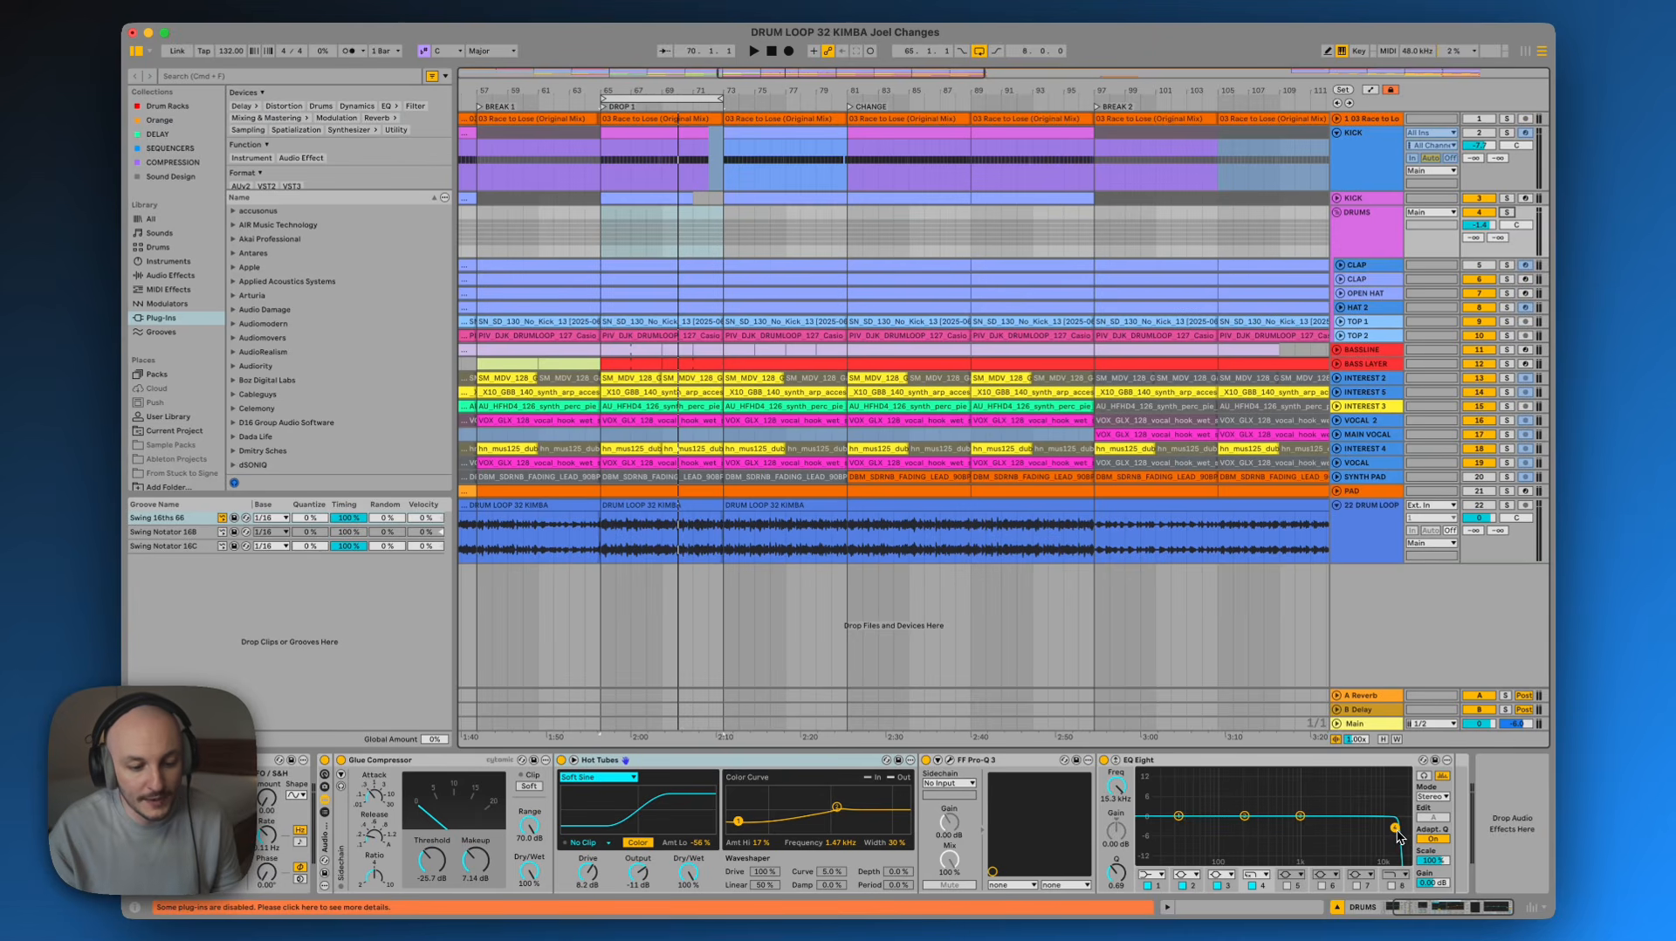
left_click_drag(1397, 829, 1402, 836)
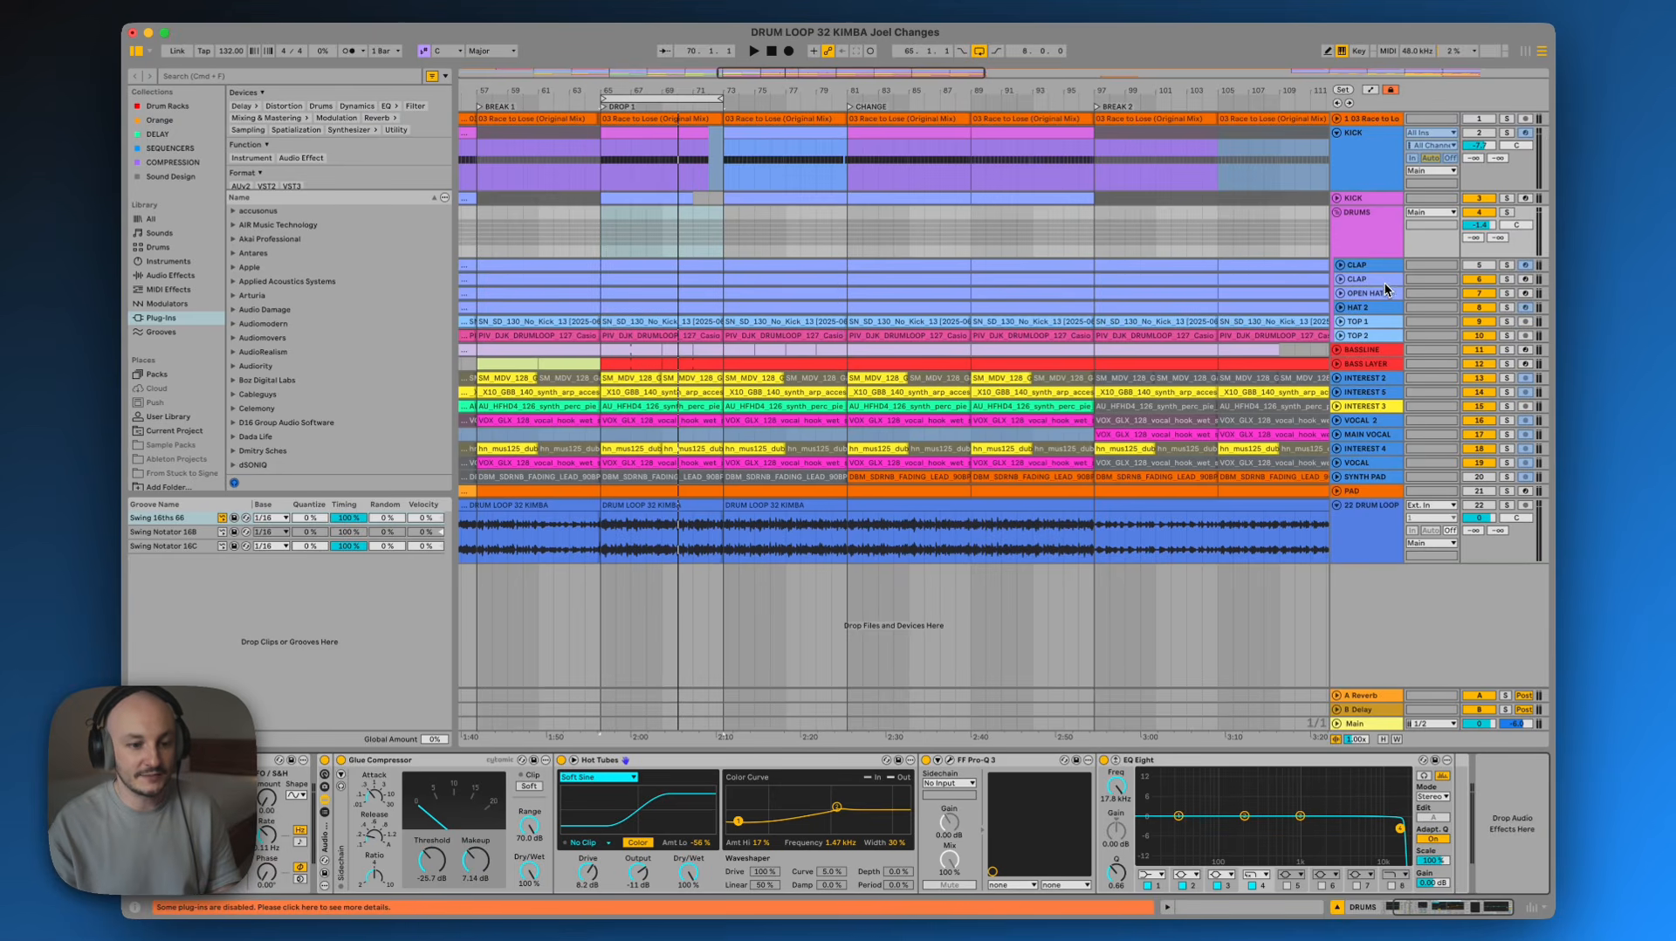
Step through the CLAP, OPEN HAT, HAT 2, TOP 1 and TOP 2 tracks to inspect their devices
left_click(1381, 278)
left_click(1374, 294)
left_click(1375, 308)
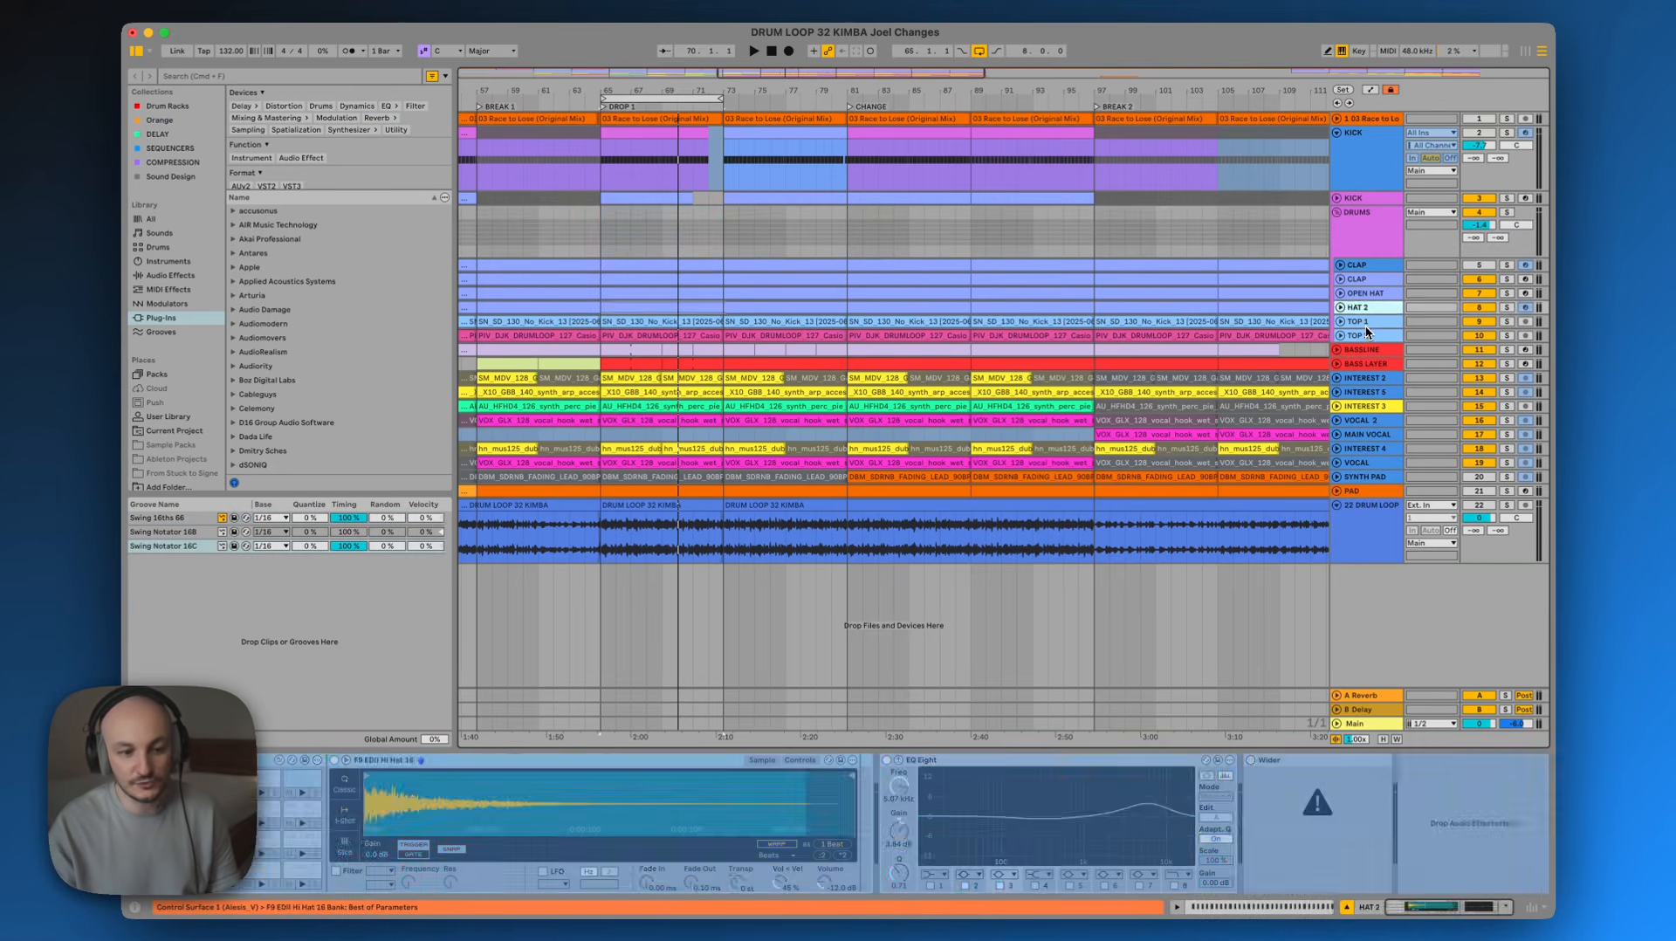
left_click(1375, 321)
left_click(1376, 332)
left_click(1376, 322)
left_click(1376, 308)
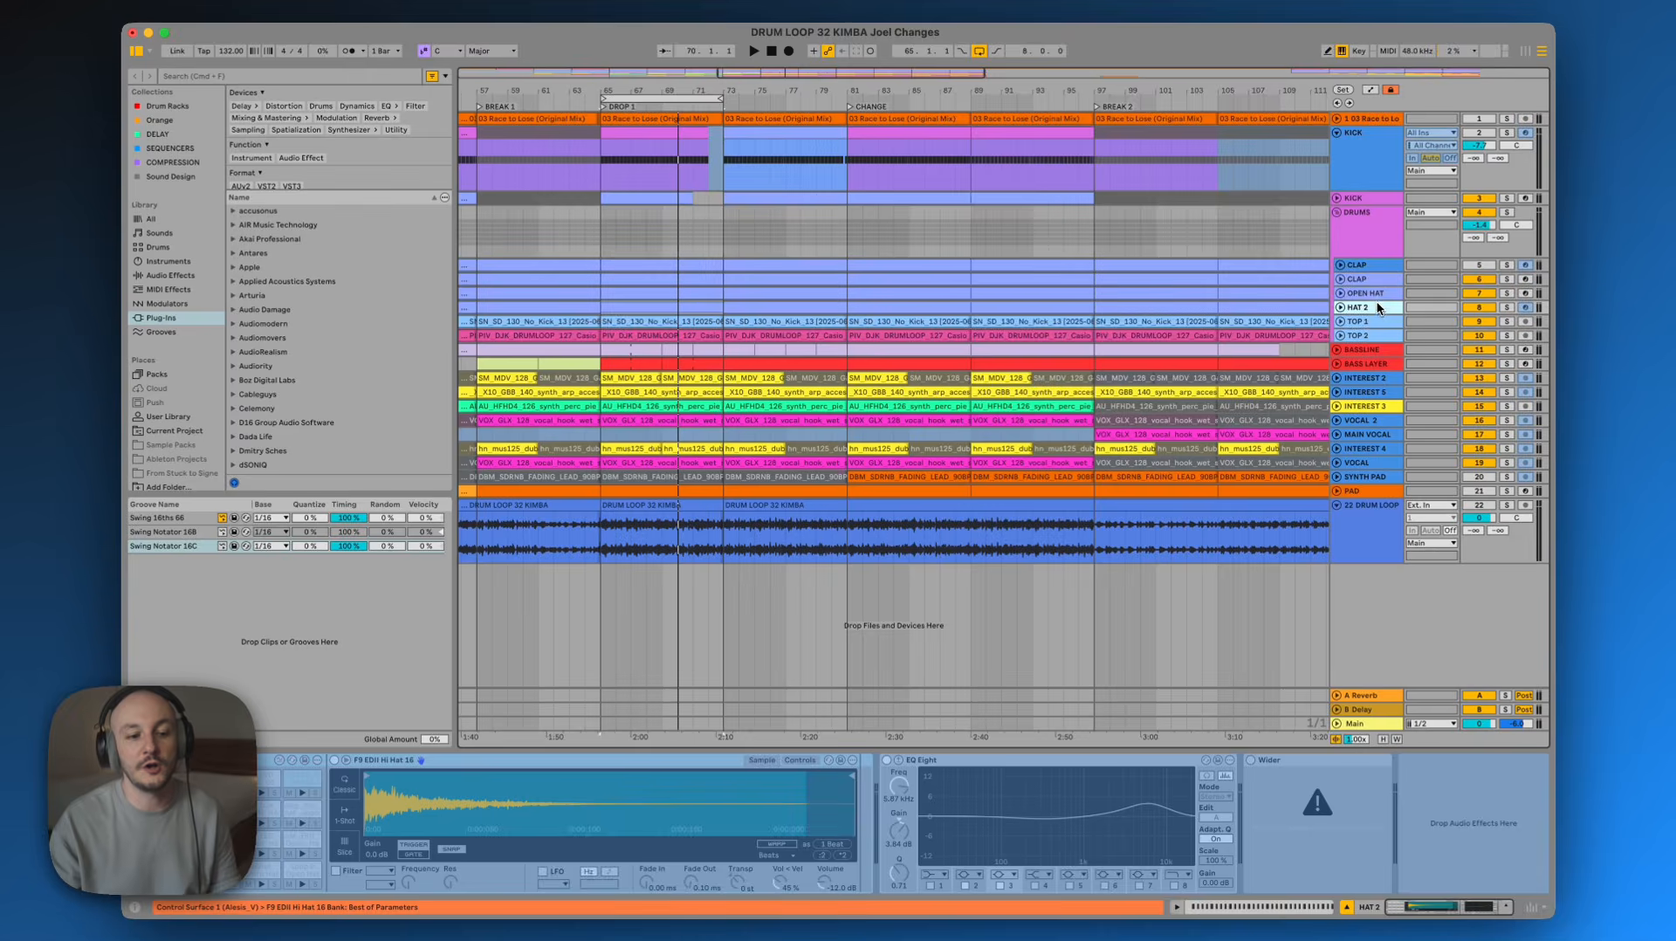
left_click(1375, 293)
left_click(1375, 281)
left_click(1375, 295)
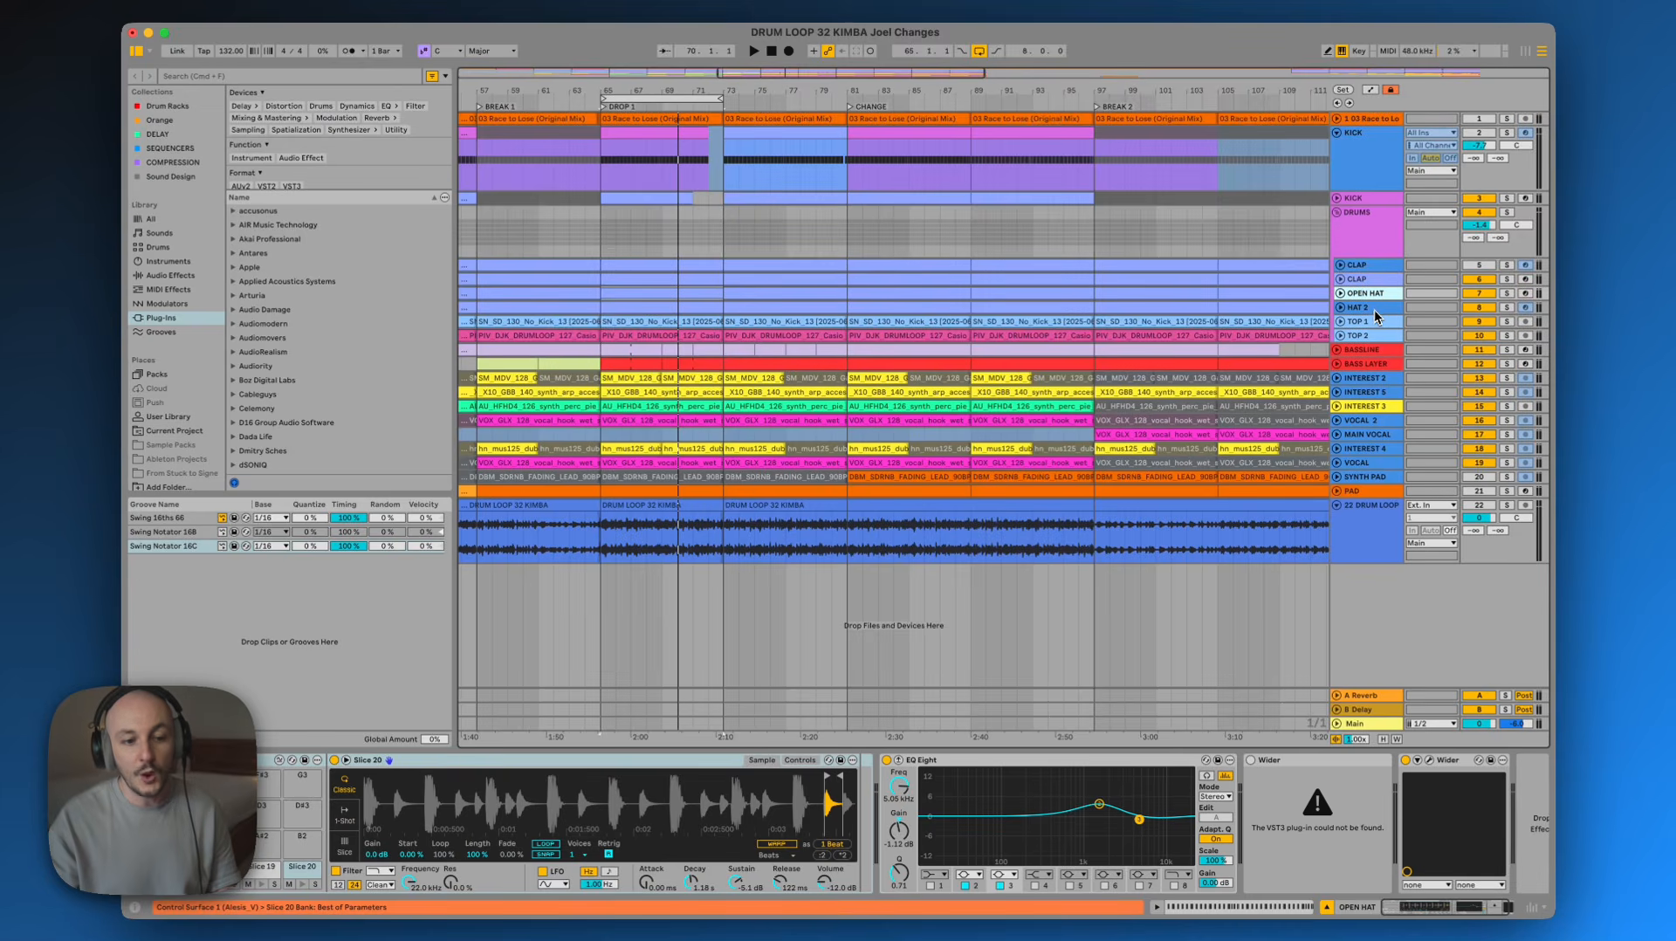
left_click(1375, 309)
left_click(1374, 319)
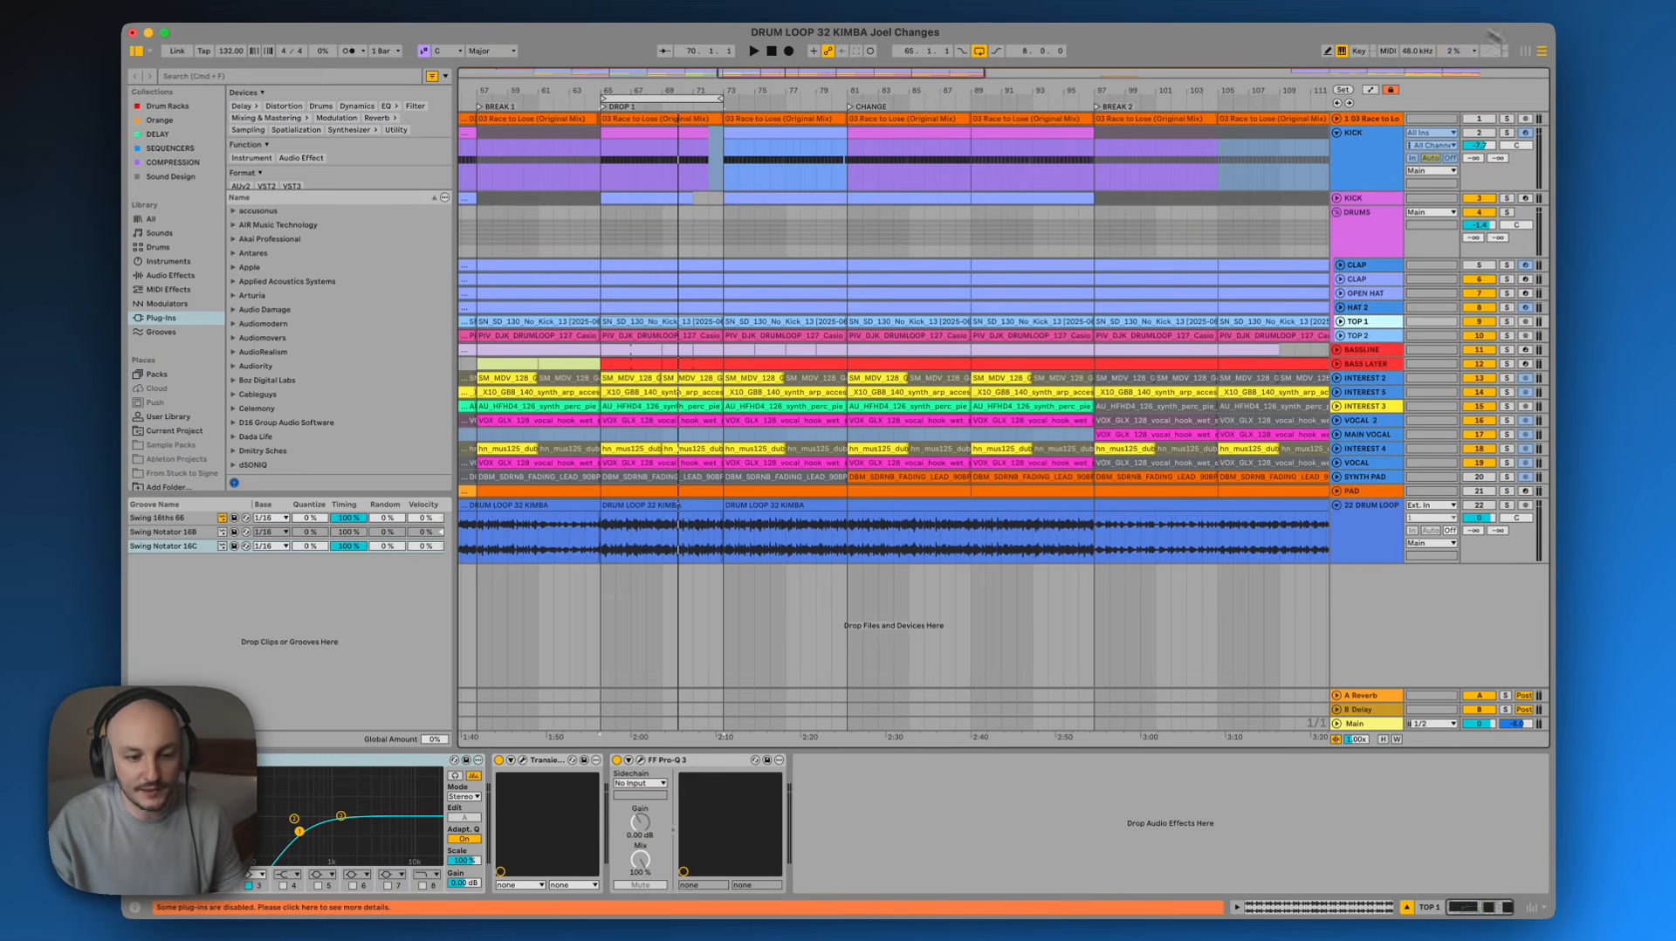
Solo the TOP 2 track and play it back
left_click(1506, 335)
key("space")
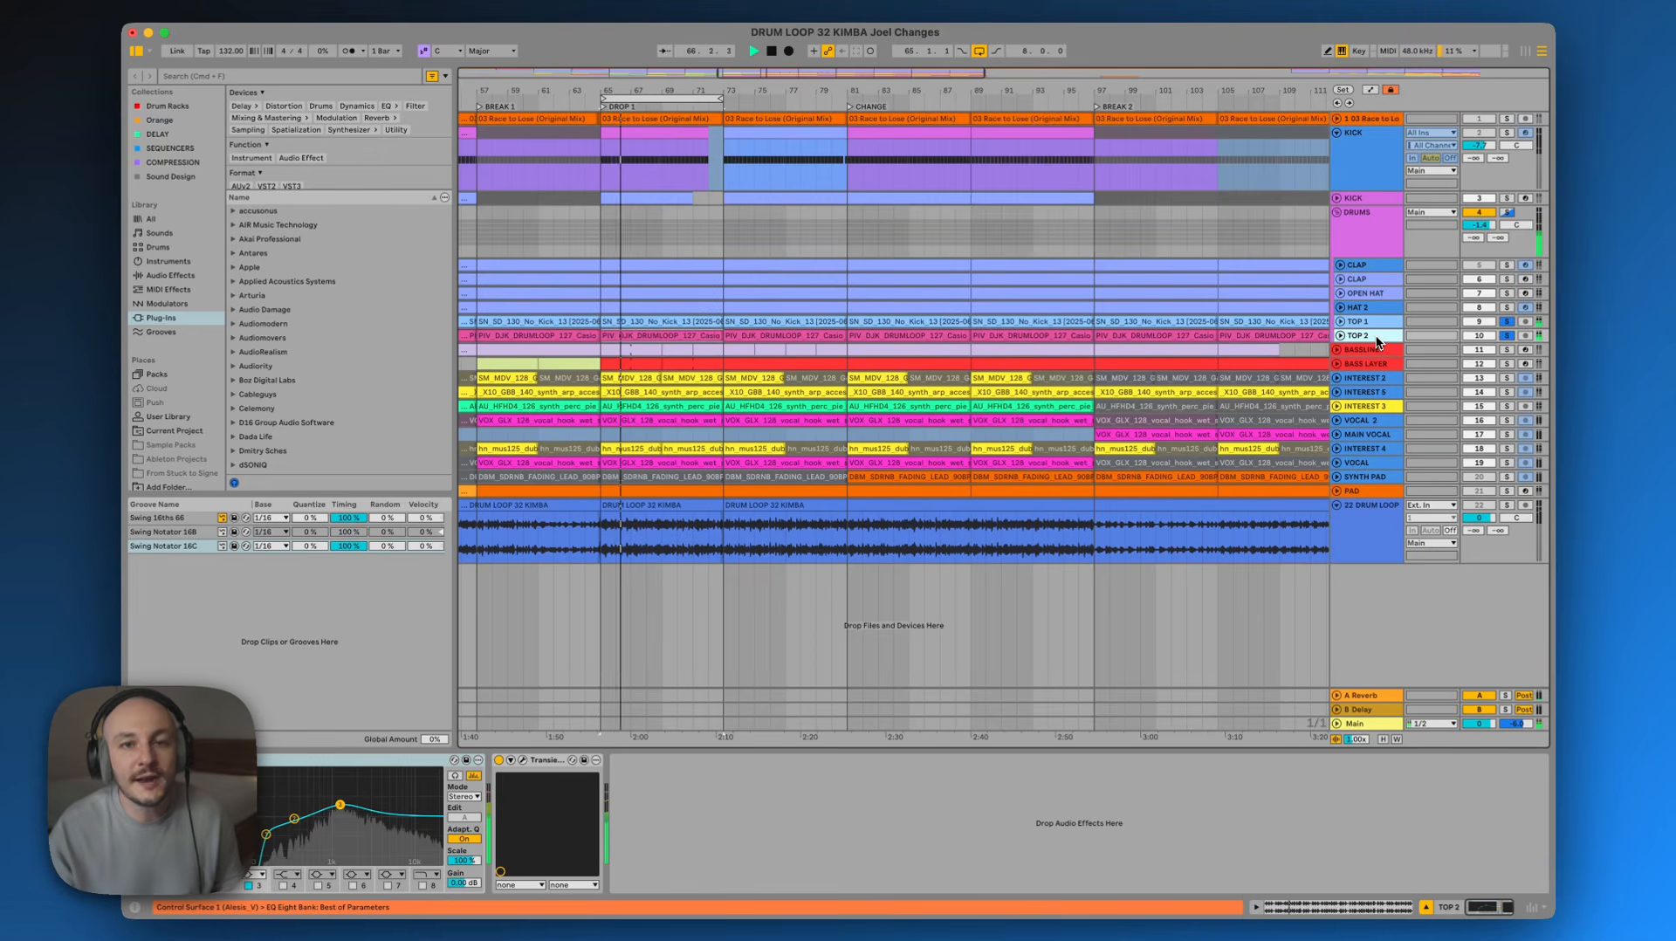
key("space")
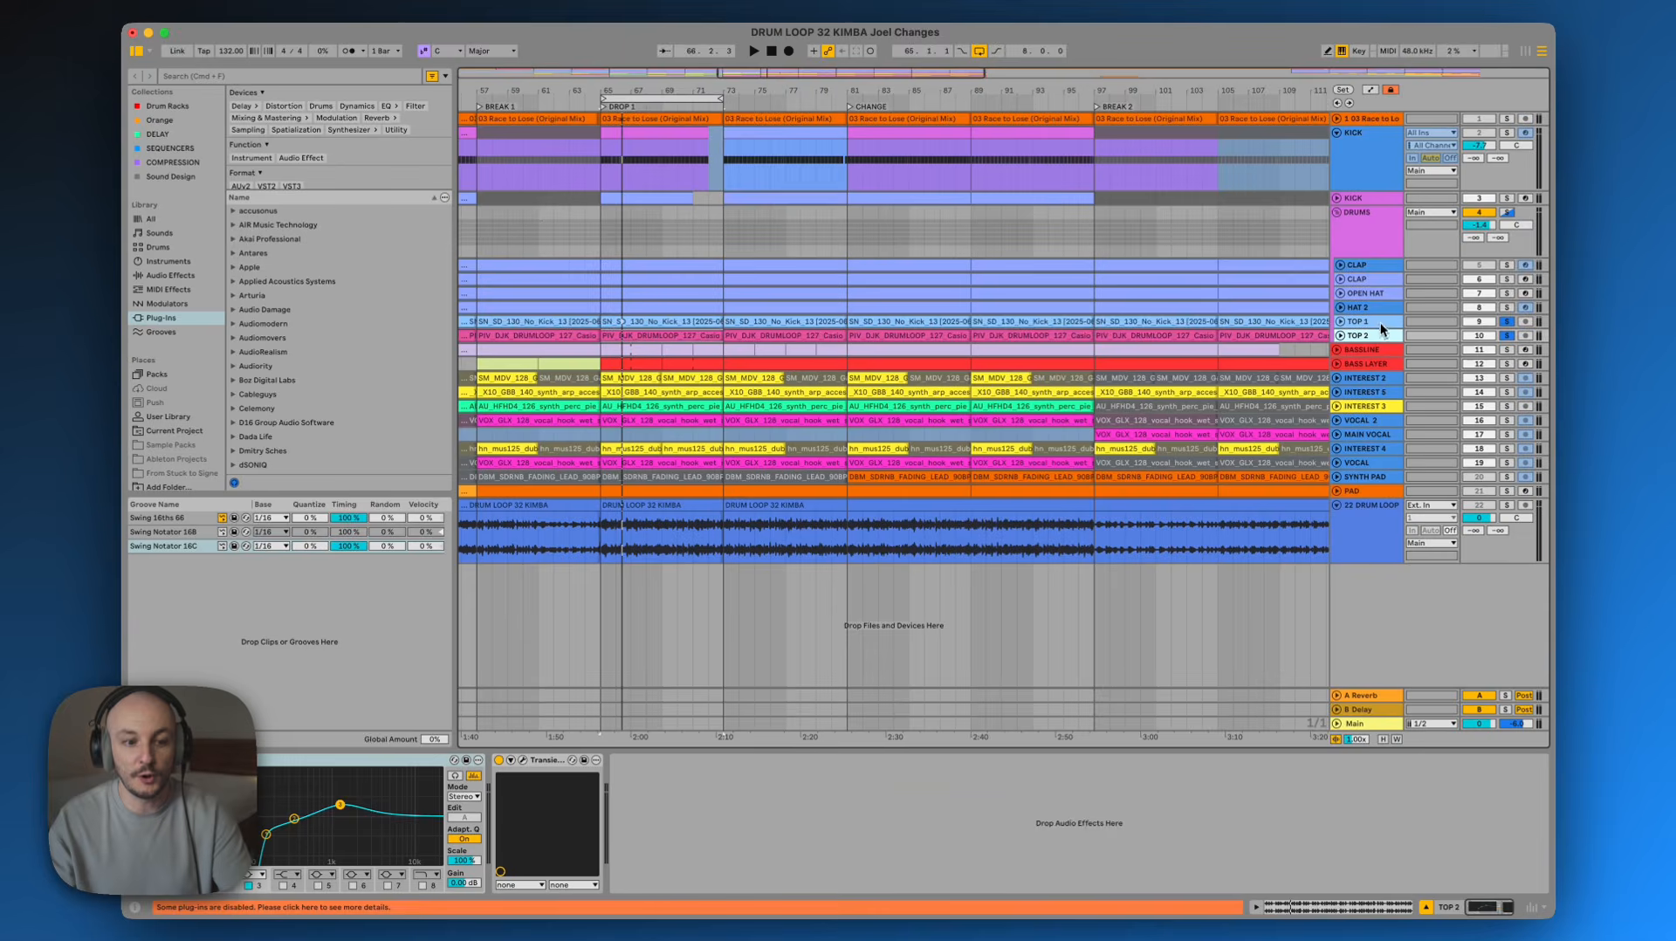
Select the OPEN HAT track, solo it and play it back
left_click(1383, 321)
left_click(1385, 295)
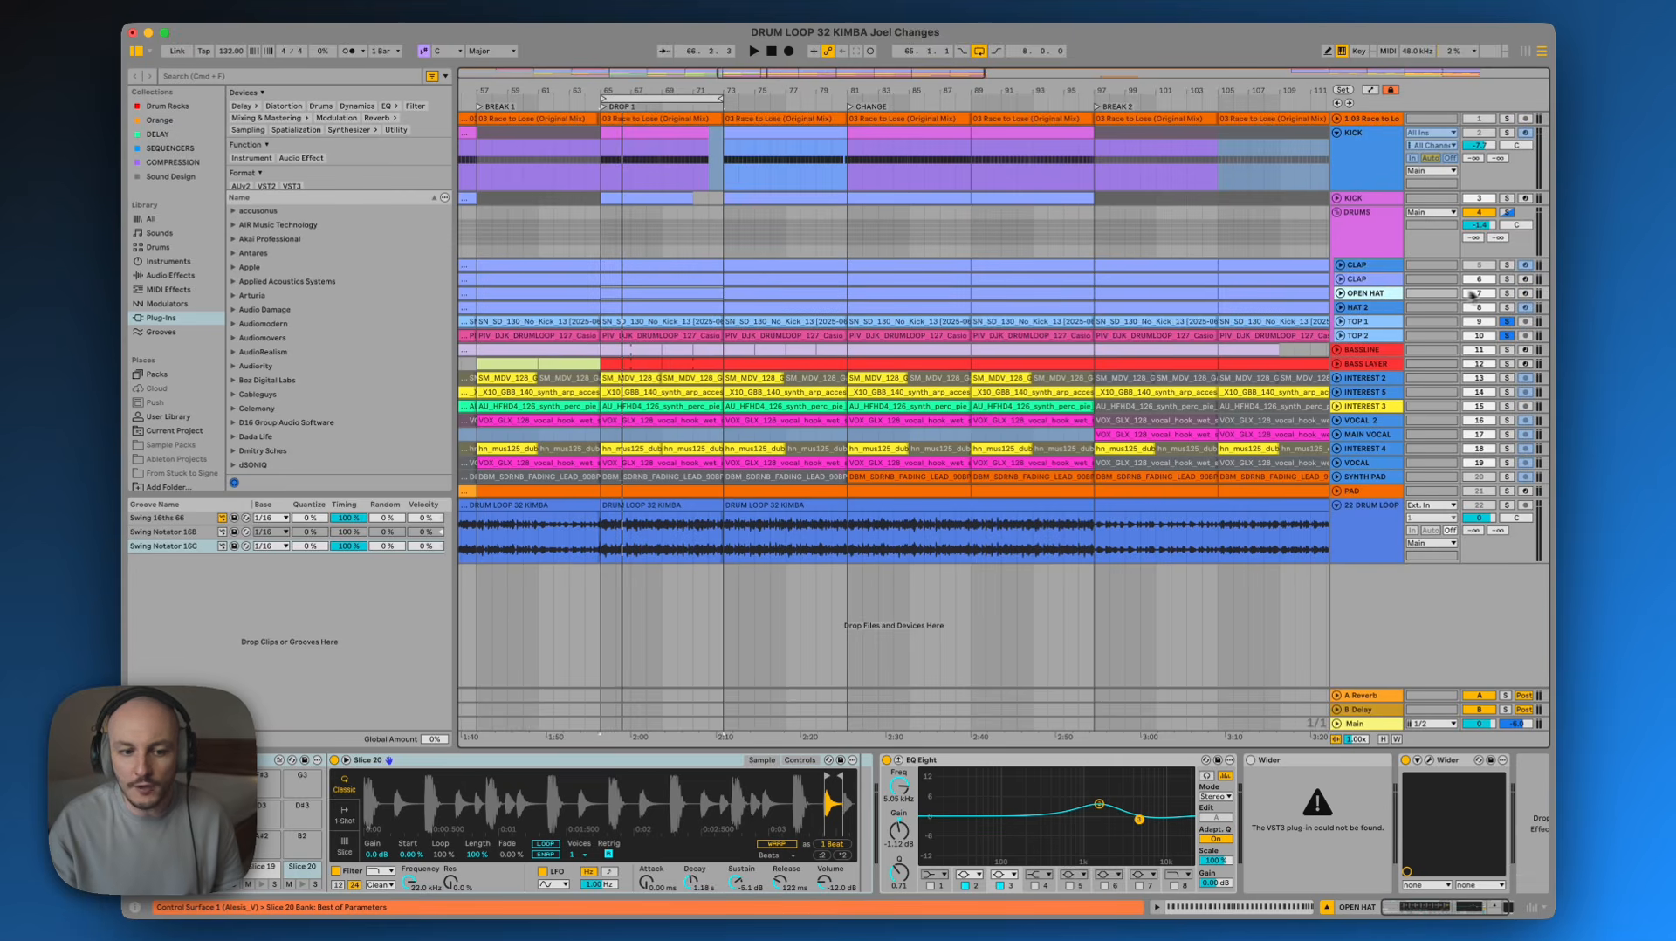
left_click(1505, 294)
key("space")
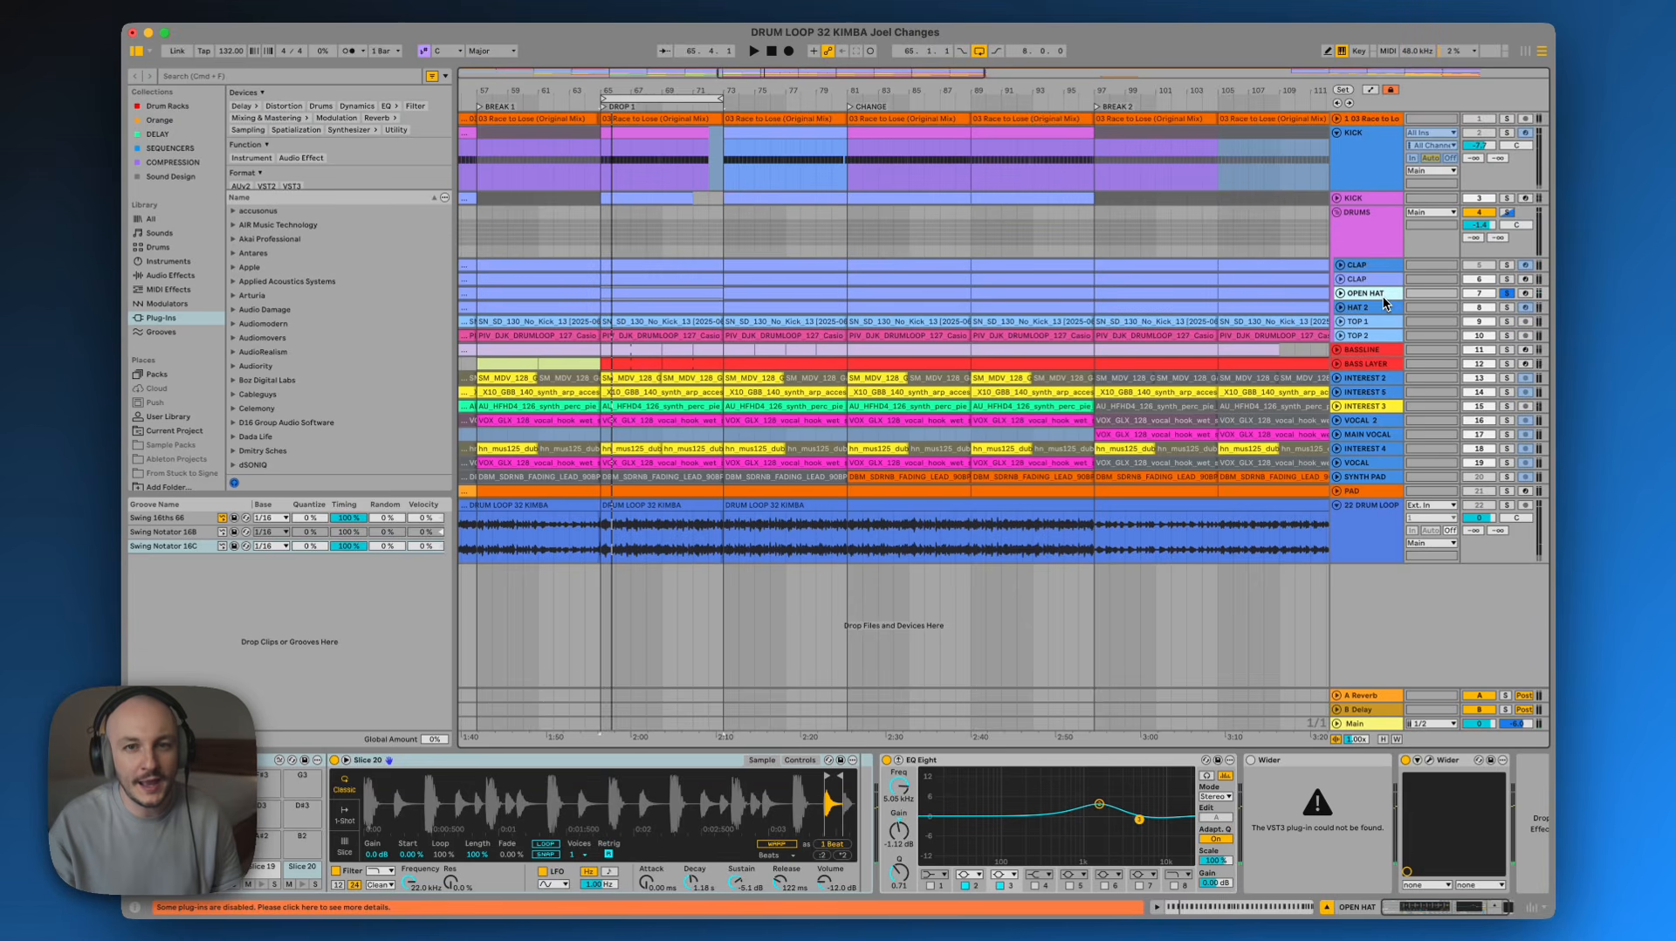
Switch between the TOP 1 and TOP 2 tracks to compare their device chains
left_click(1380, 322)
left_click(1380, 334)
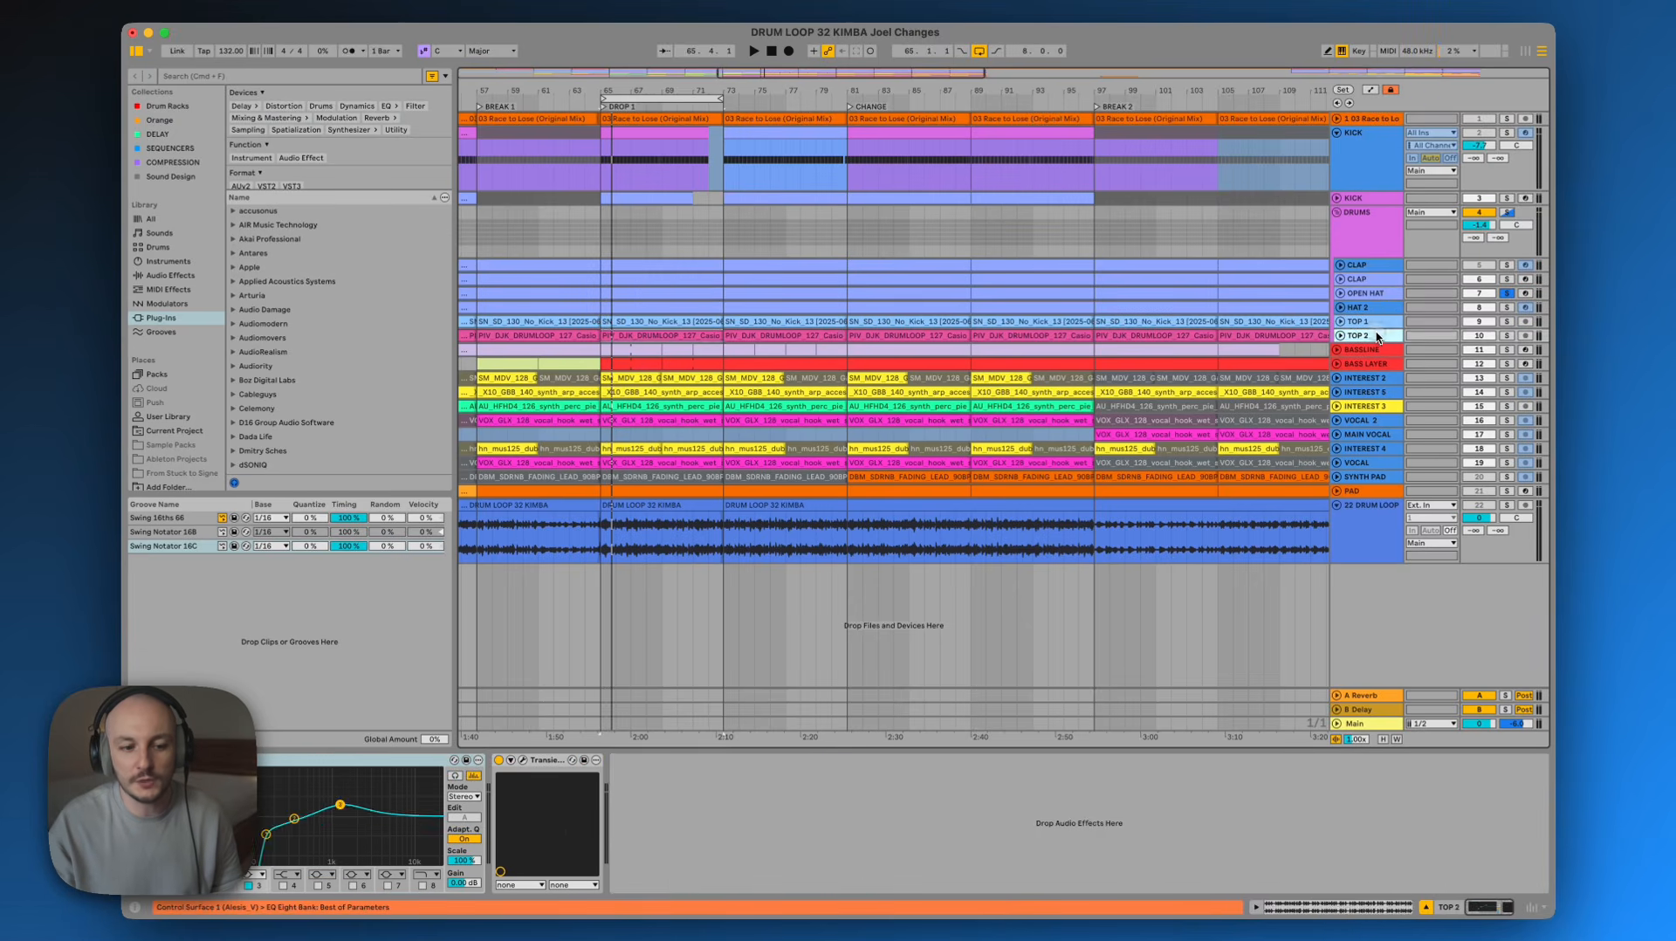
left_click(1380, 325)
left_click(1381, 336)
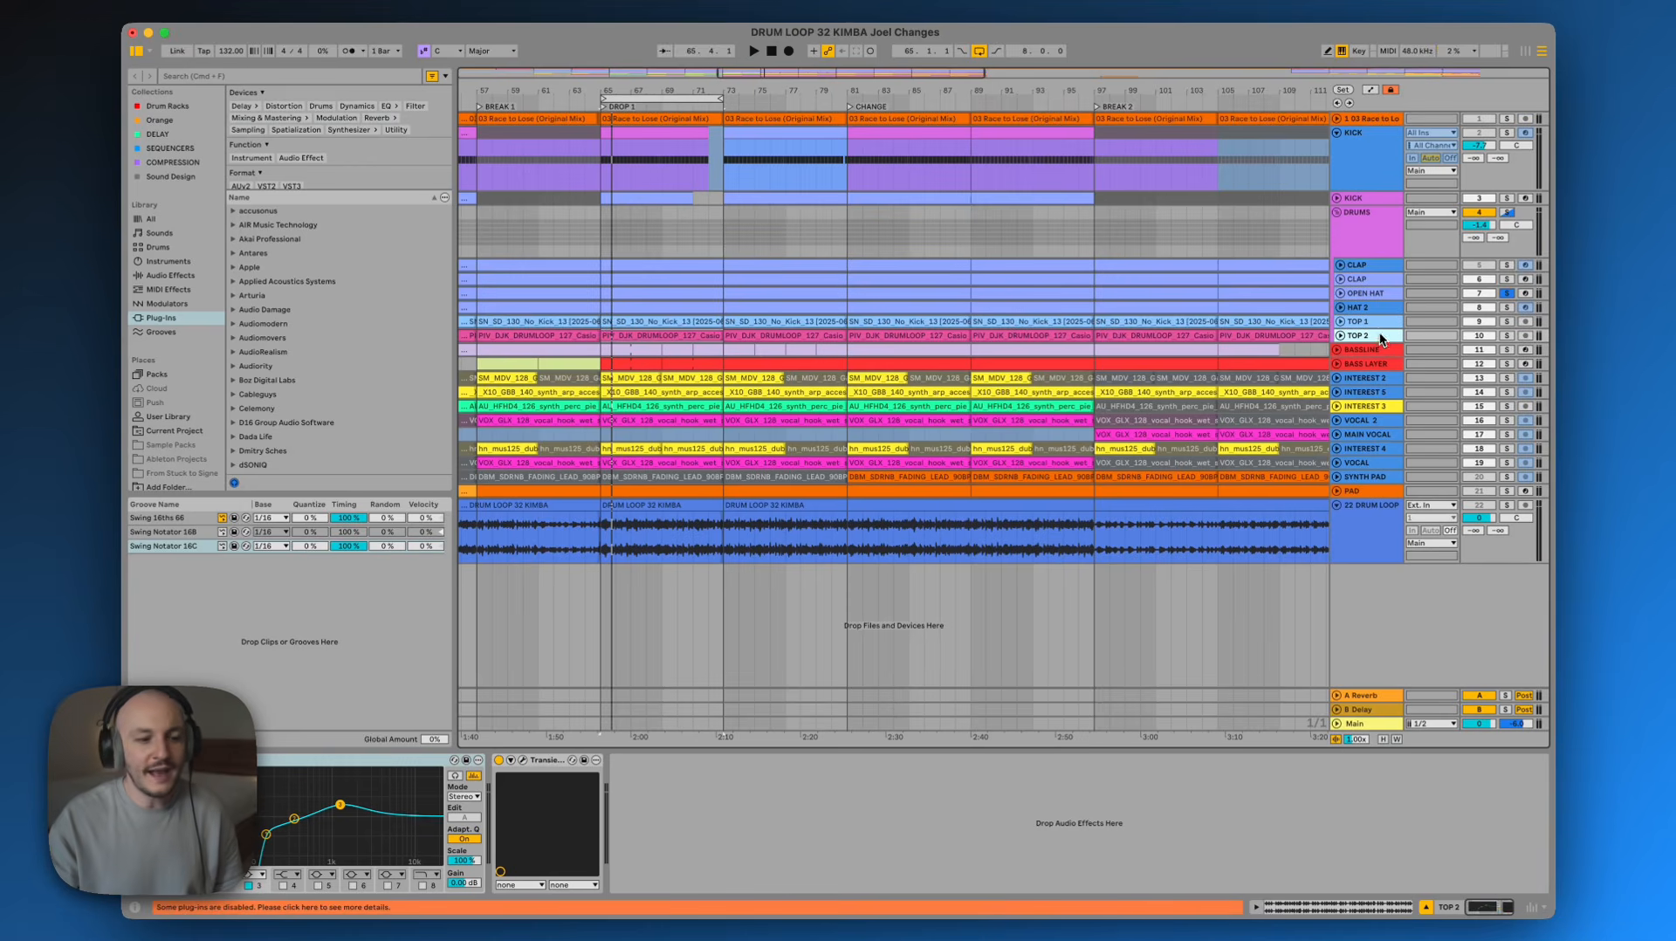
Open the Transient Master plugin on the TOP 1 track to view its settings, and close it
left_click(1374, 323)
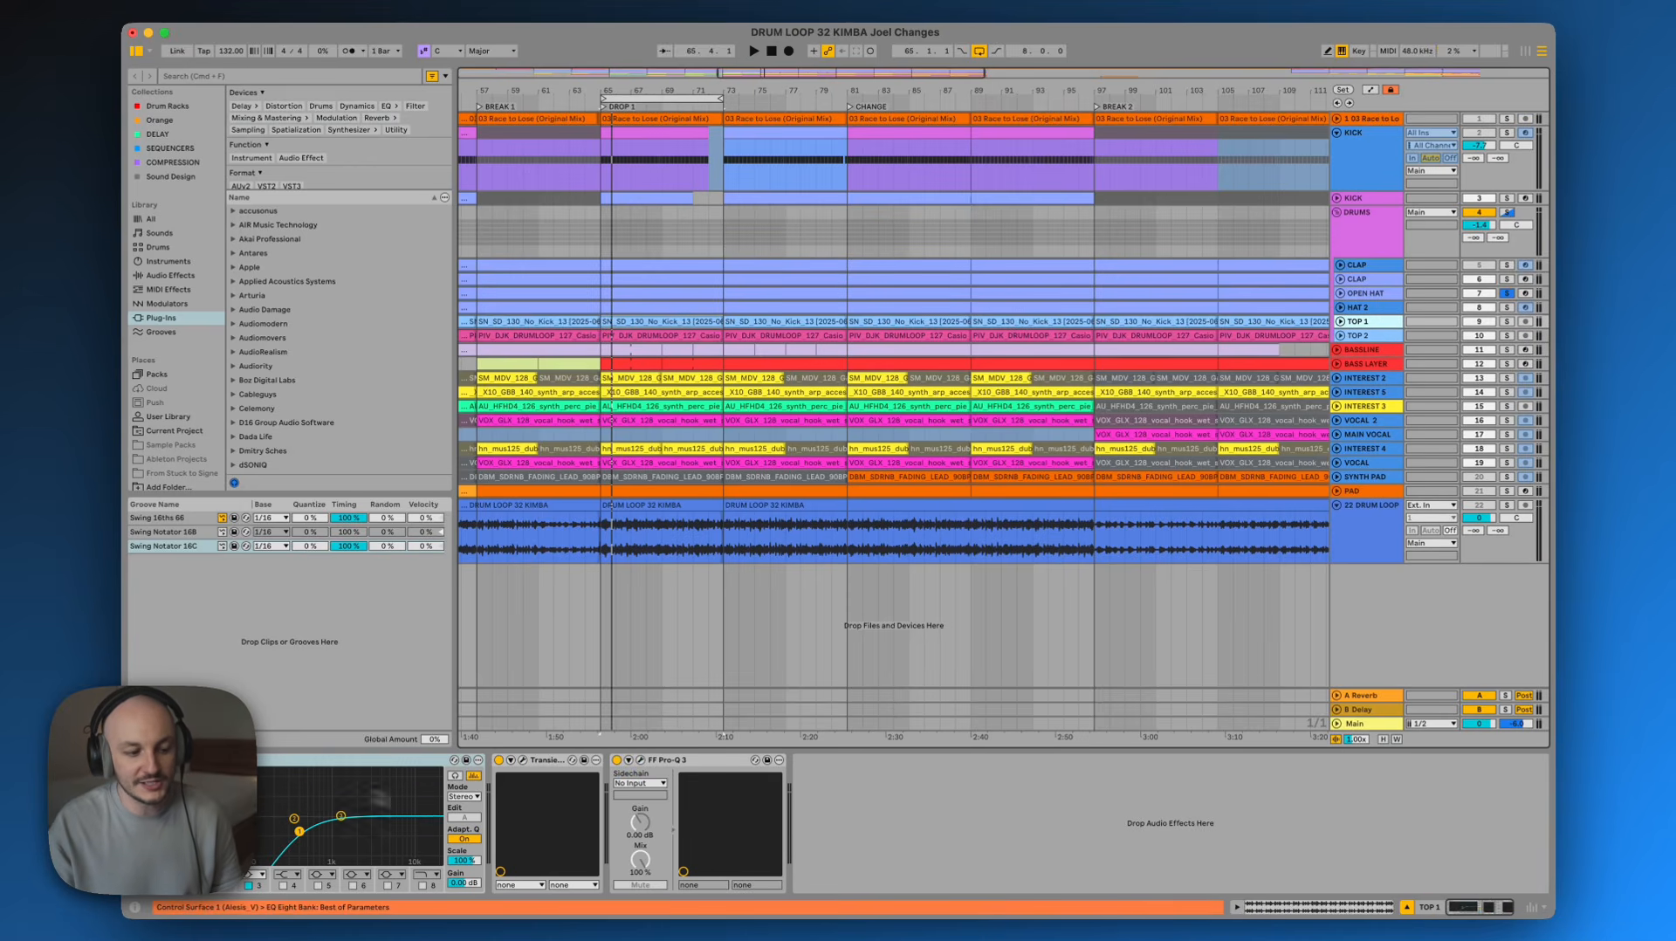
left_click(523, 759)
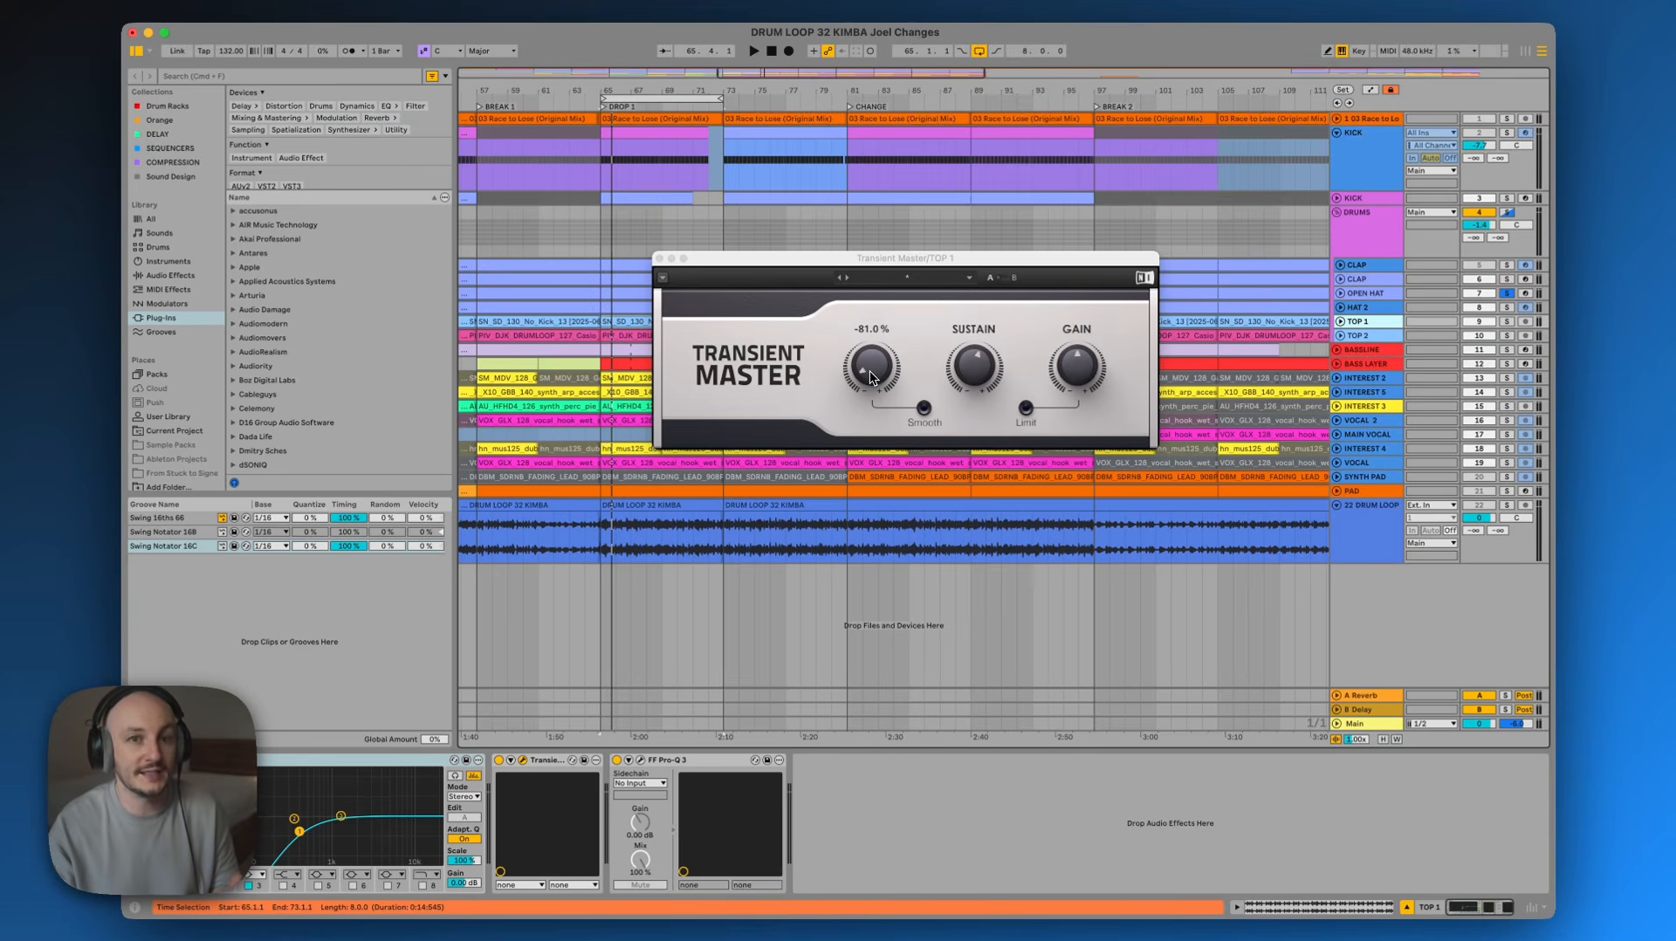
left_click(659, 258)
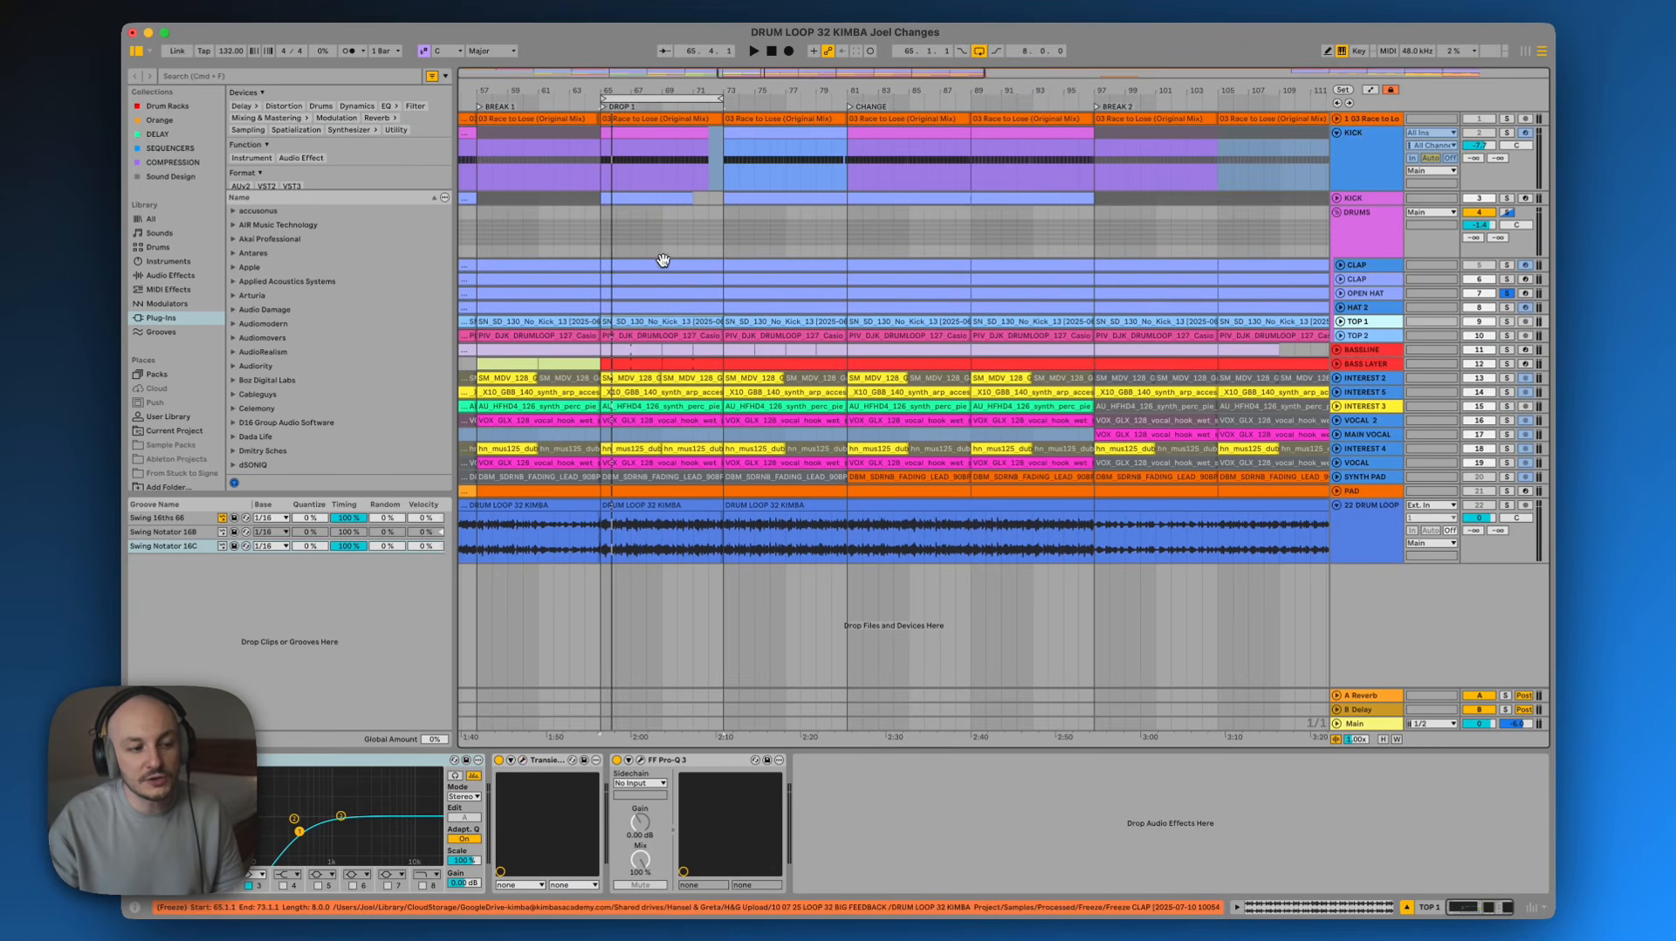
Select the OPEN HAT, TOP 1 and TOP 2 tracks in turn to inspect their device chains
left_click(1362, 293)
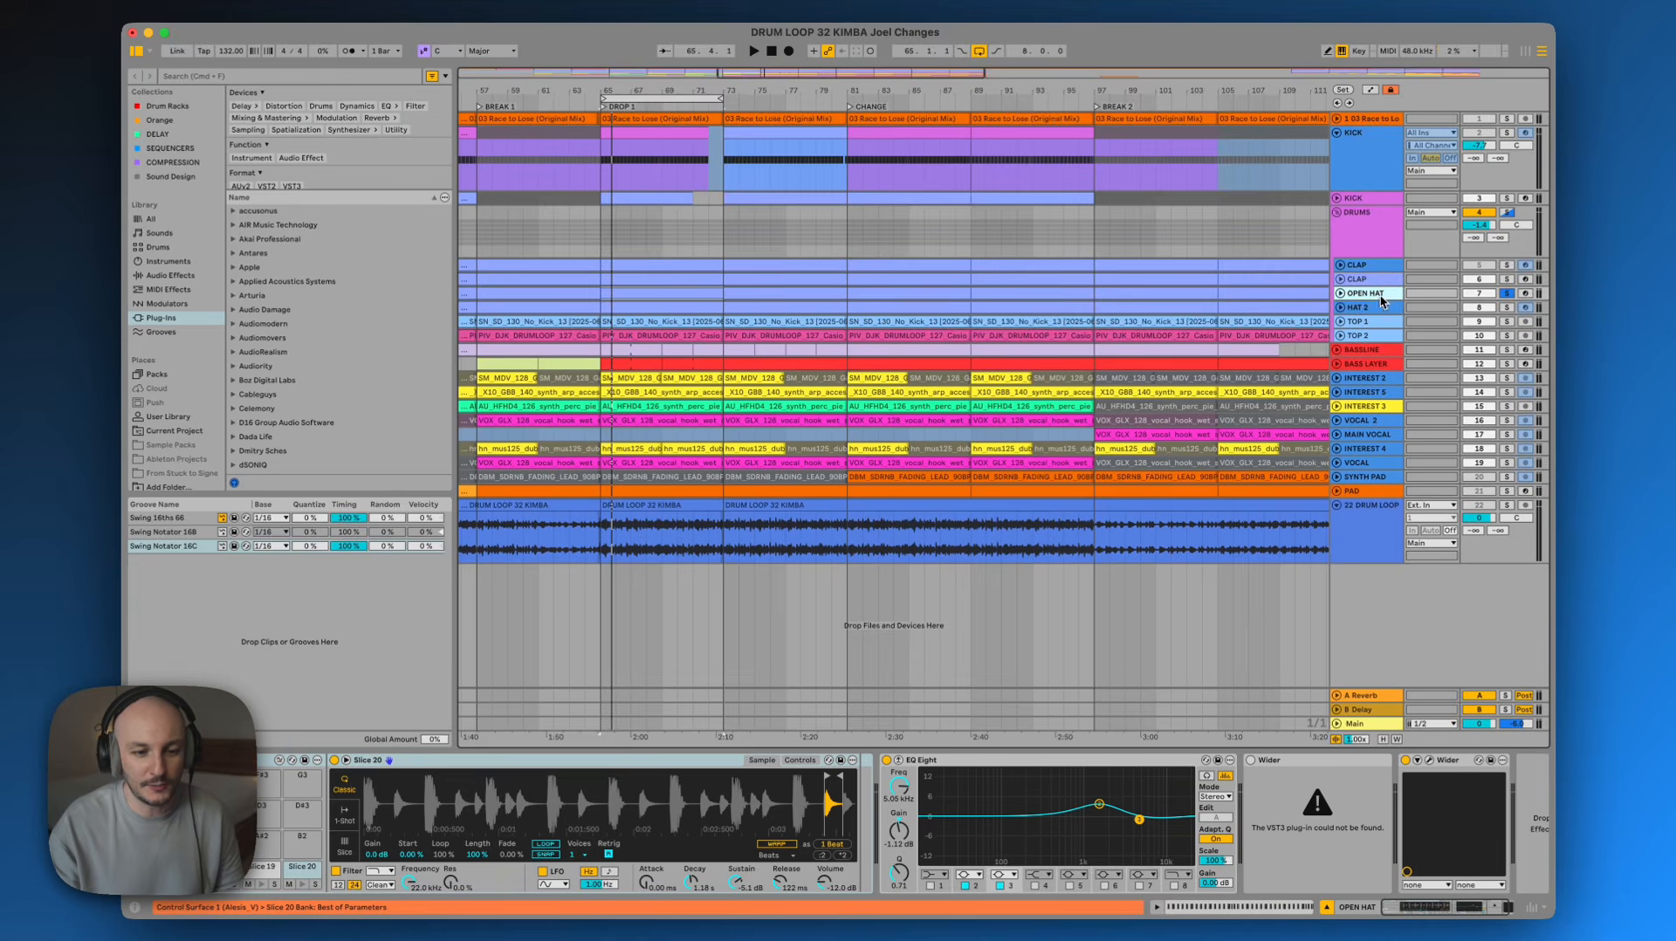
left_click(1374, 322)
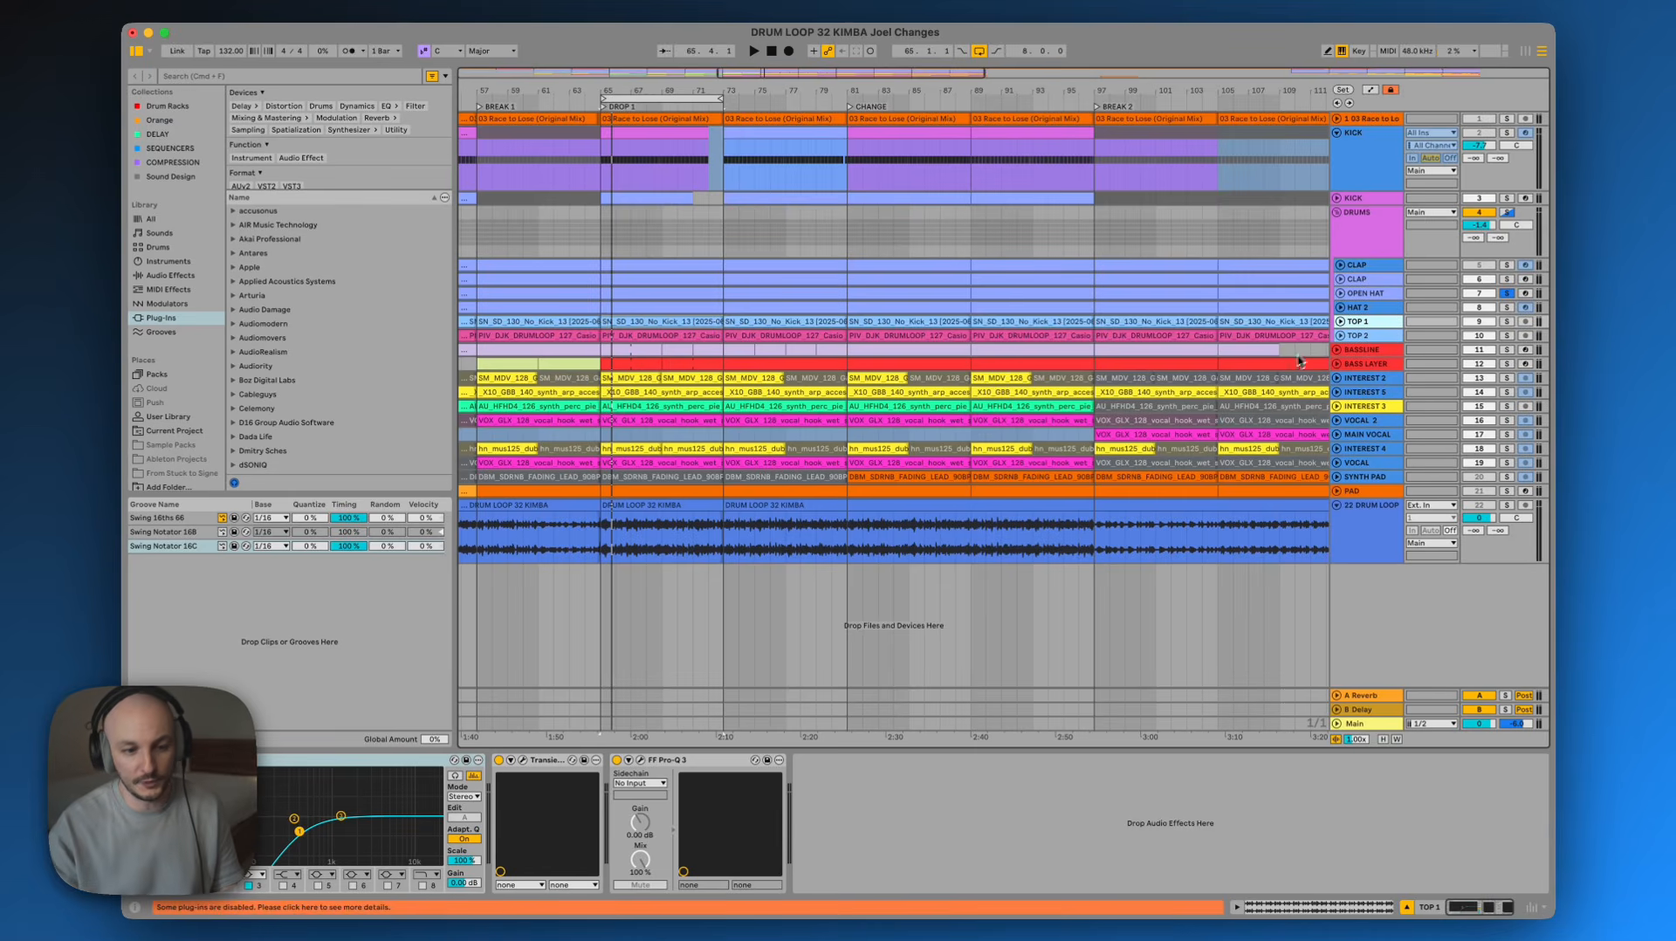
left_click(1385, 339)
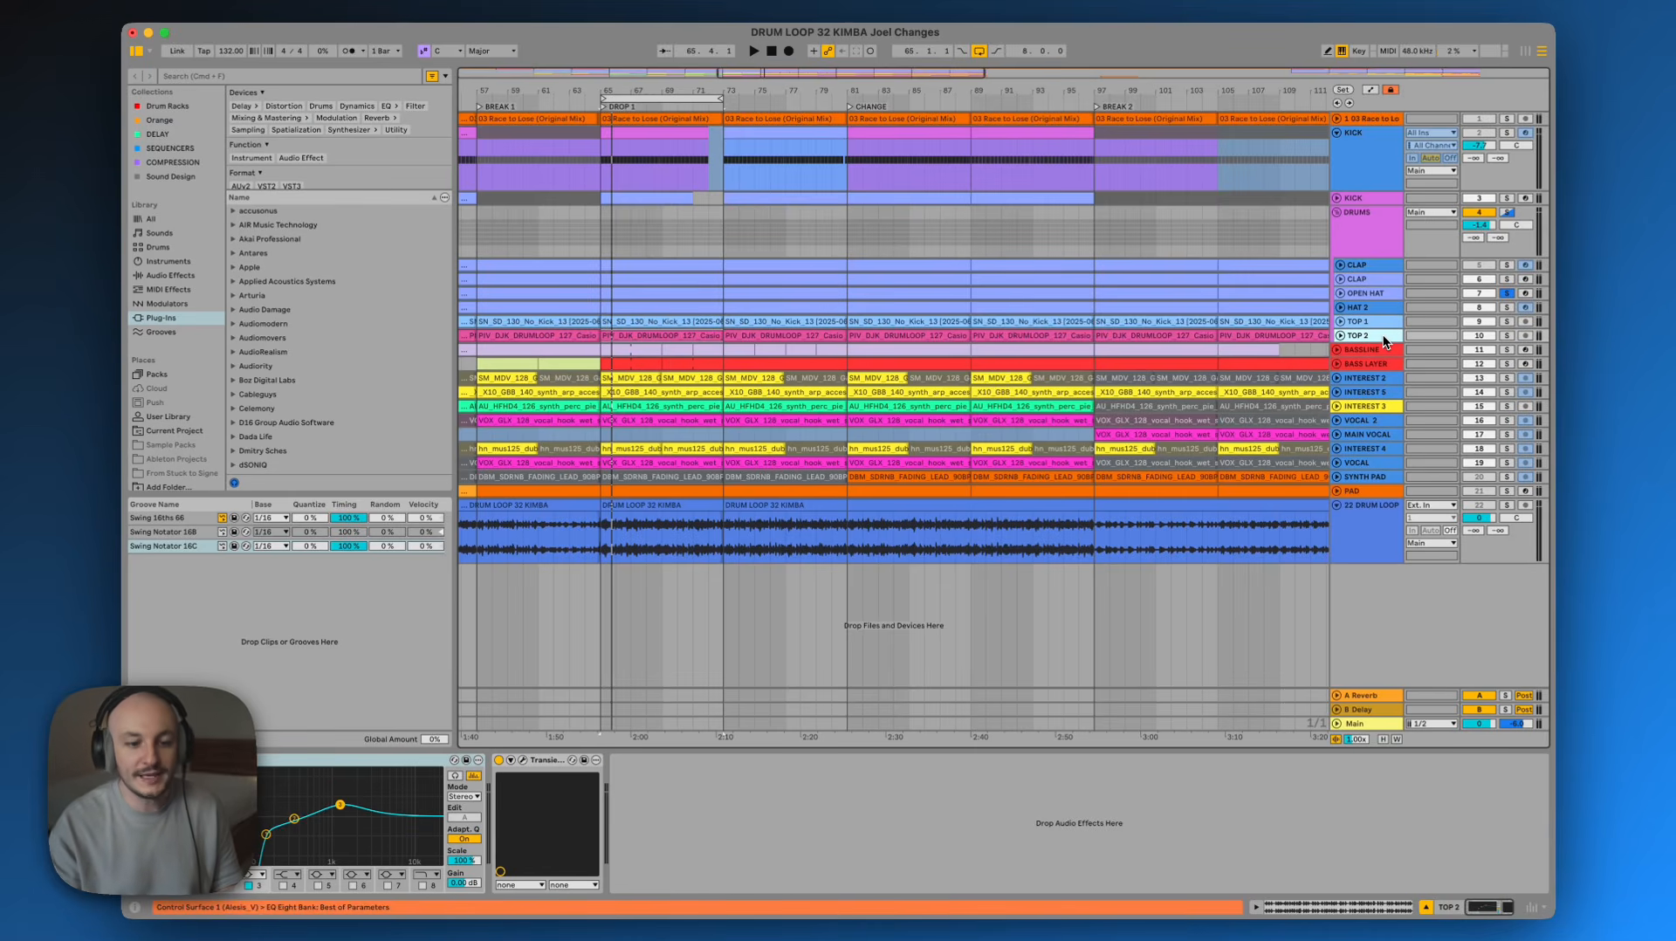
Solo and play the DRUMS group, toggling the Glue Compressor off and on to compare the sound
left_click(1511, 215)
left_click(1510, 213)
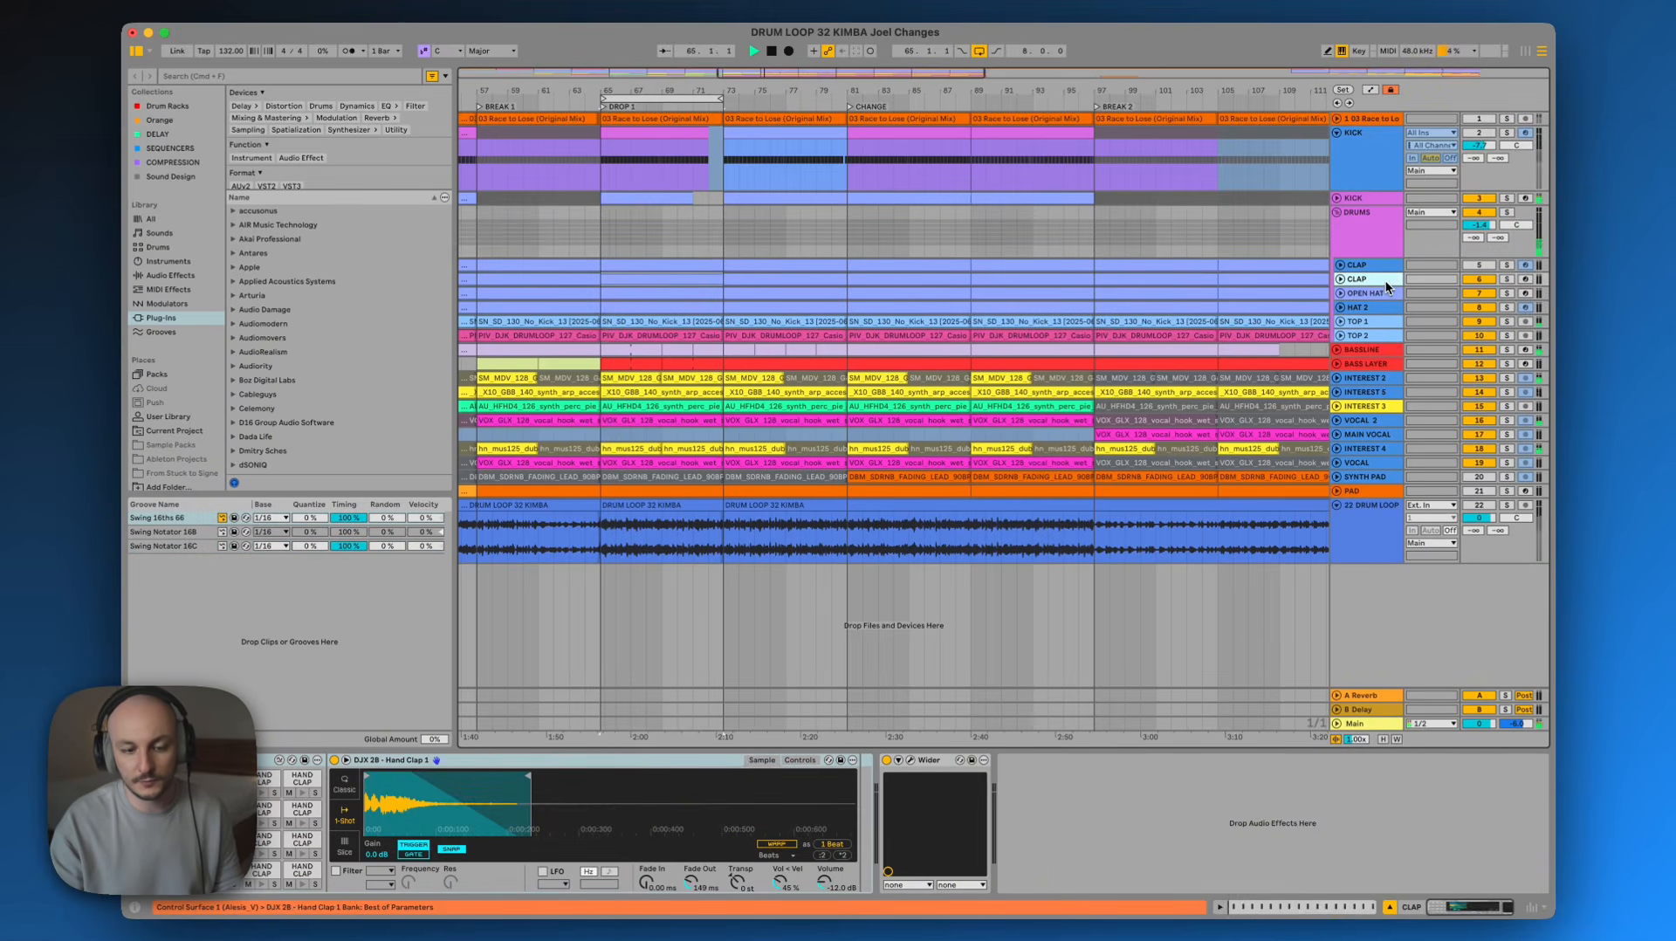
key("space")
left_click(1384, 240)
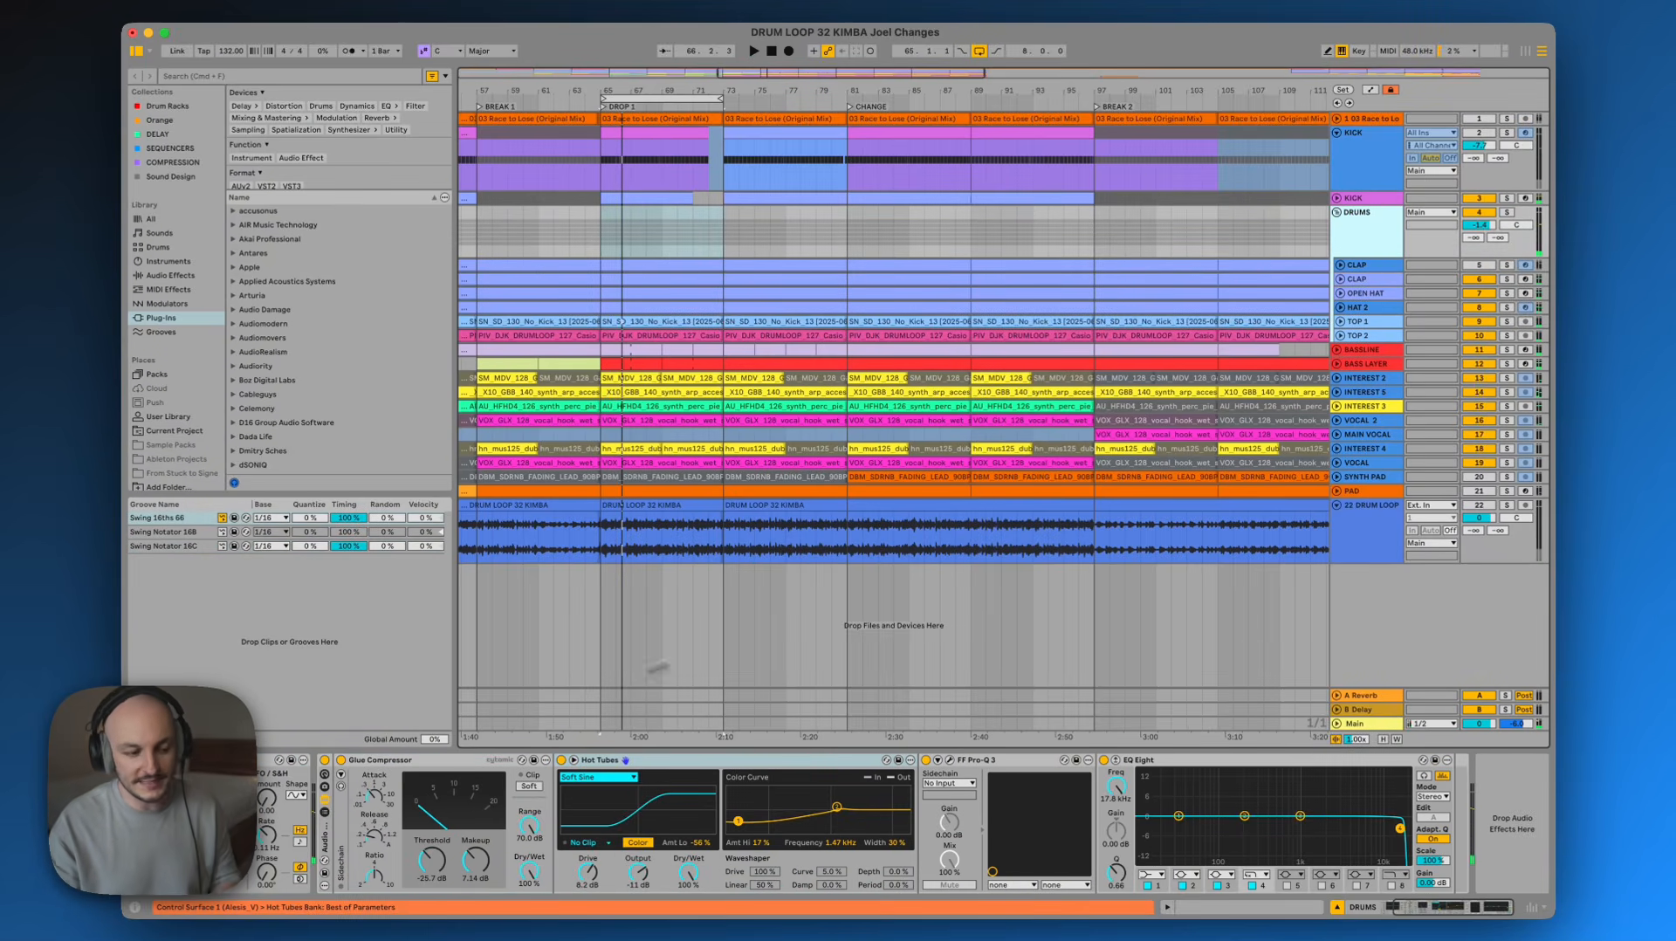
left_click(324, 761)
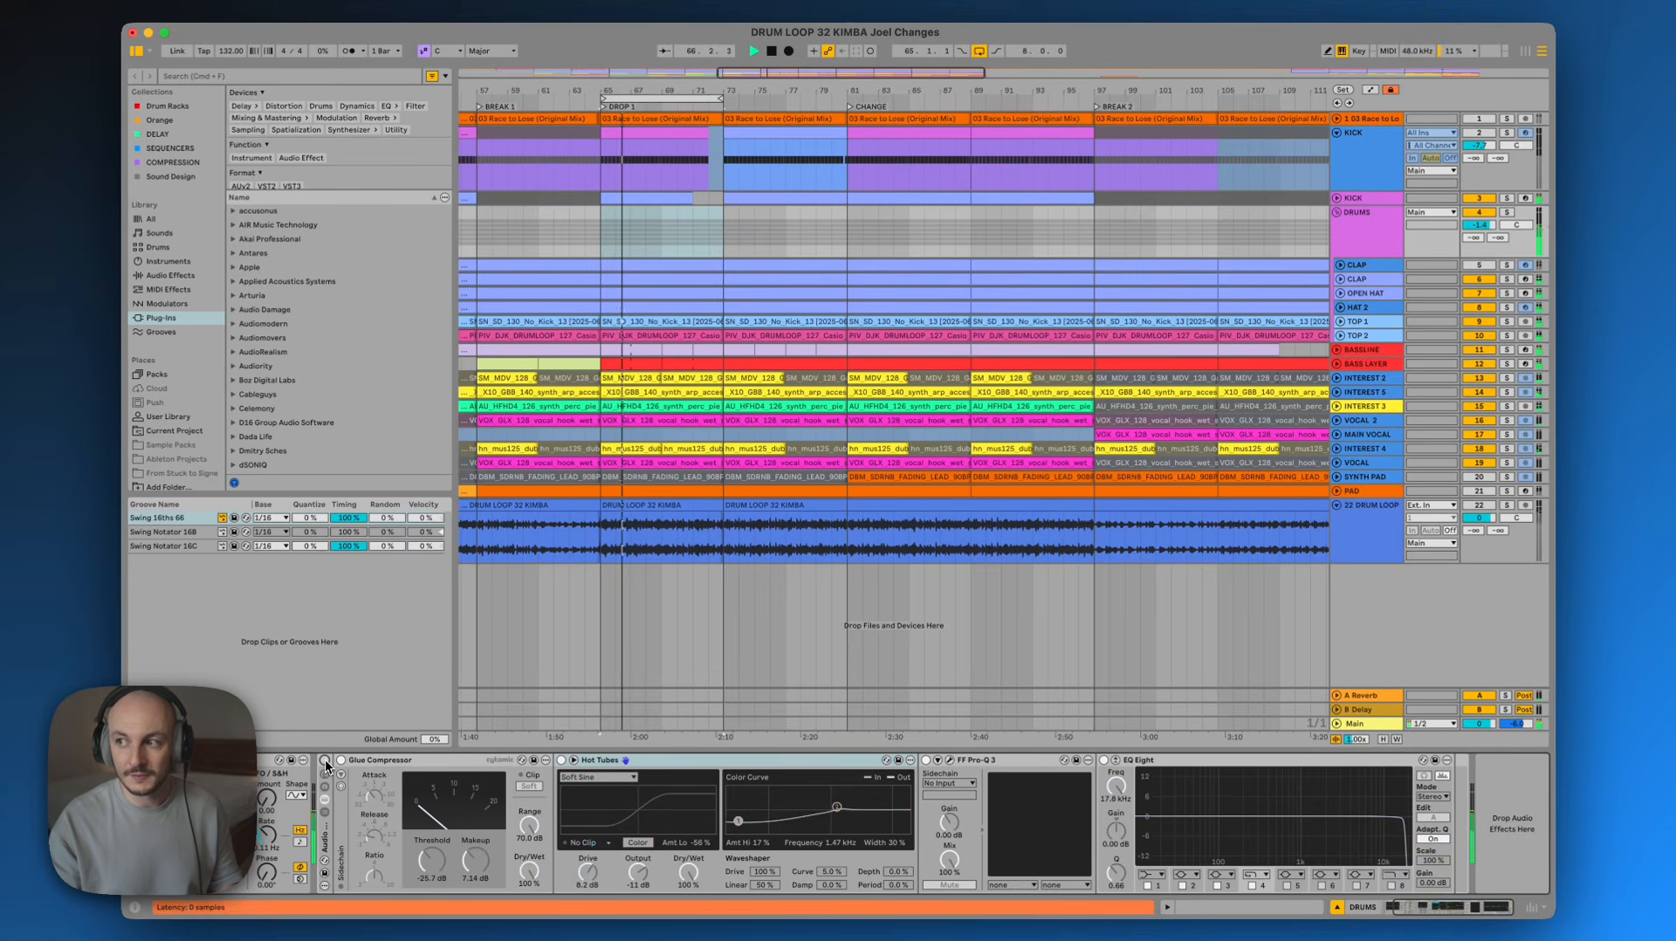
left_click(325, 761)
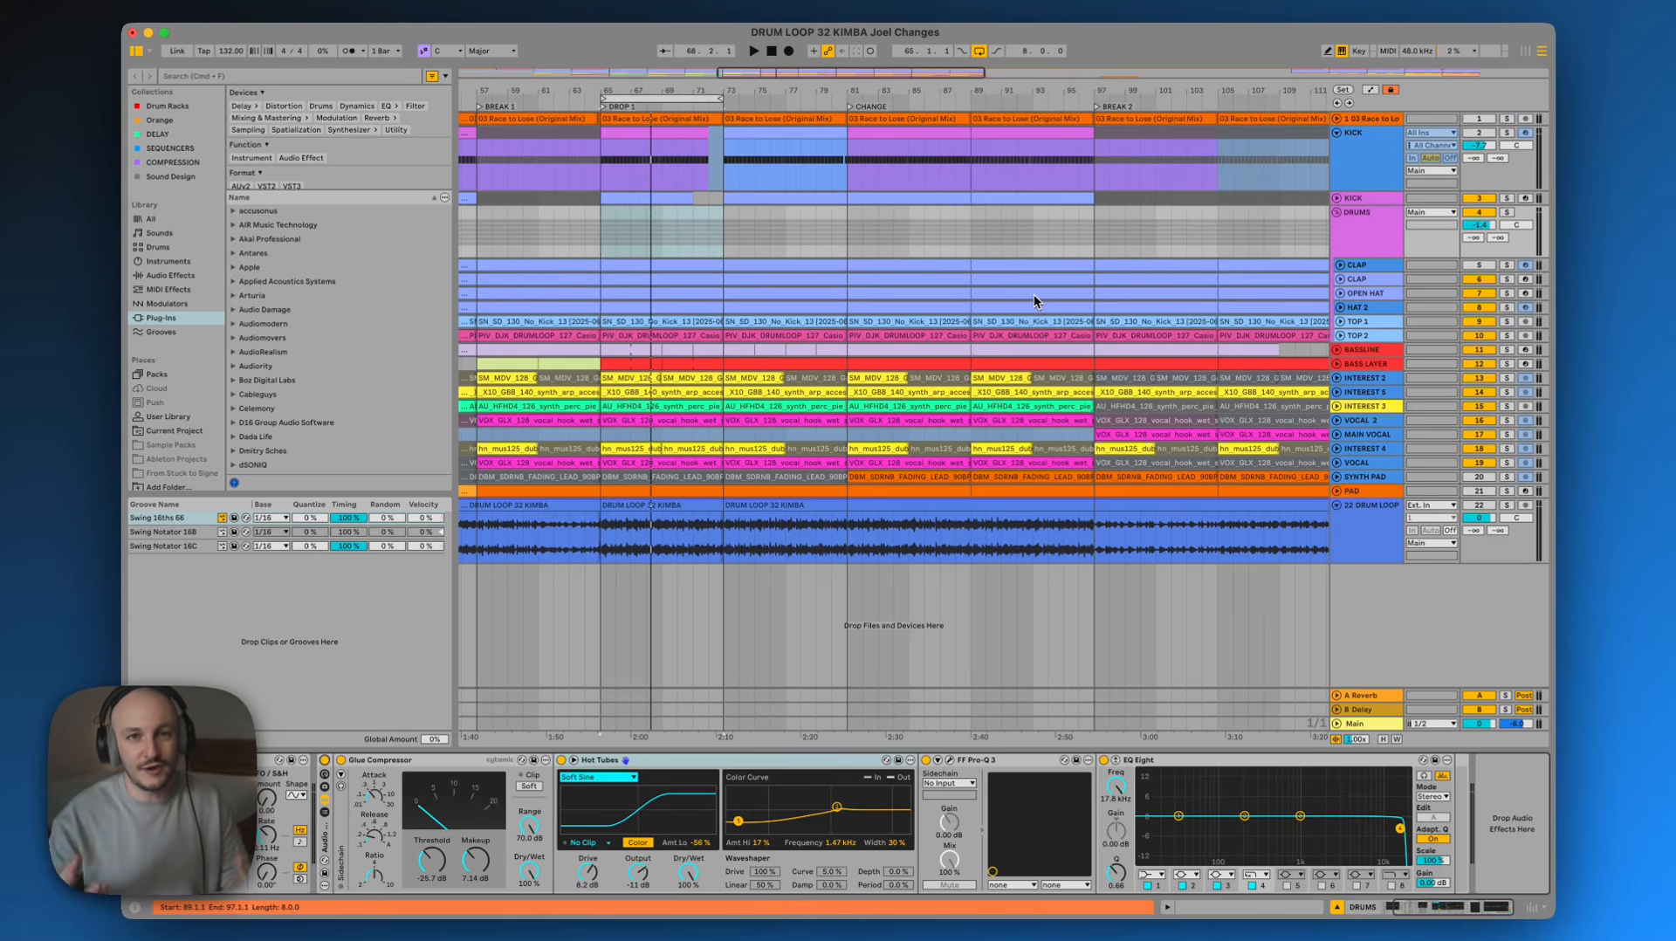
Solo the first CLAP track in the DRUMS group and play it back
left_click(1349, 220)
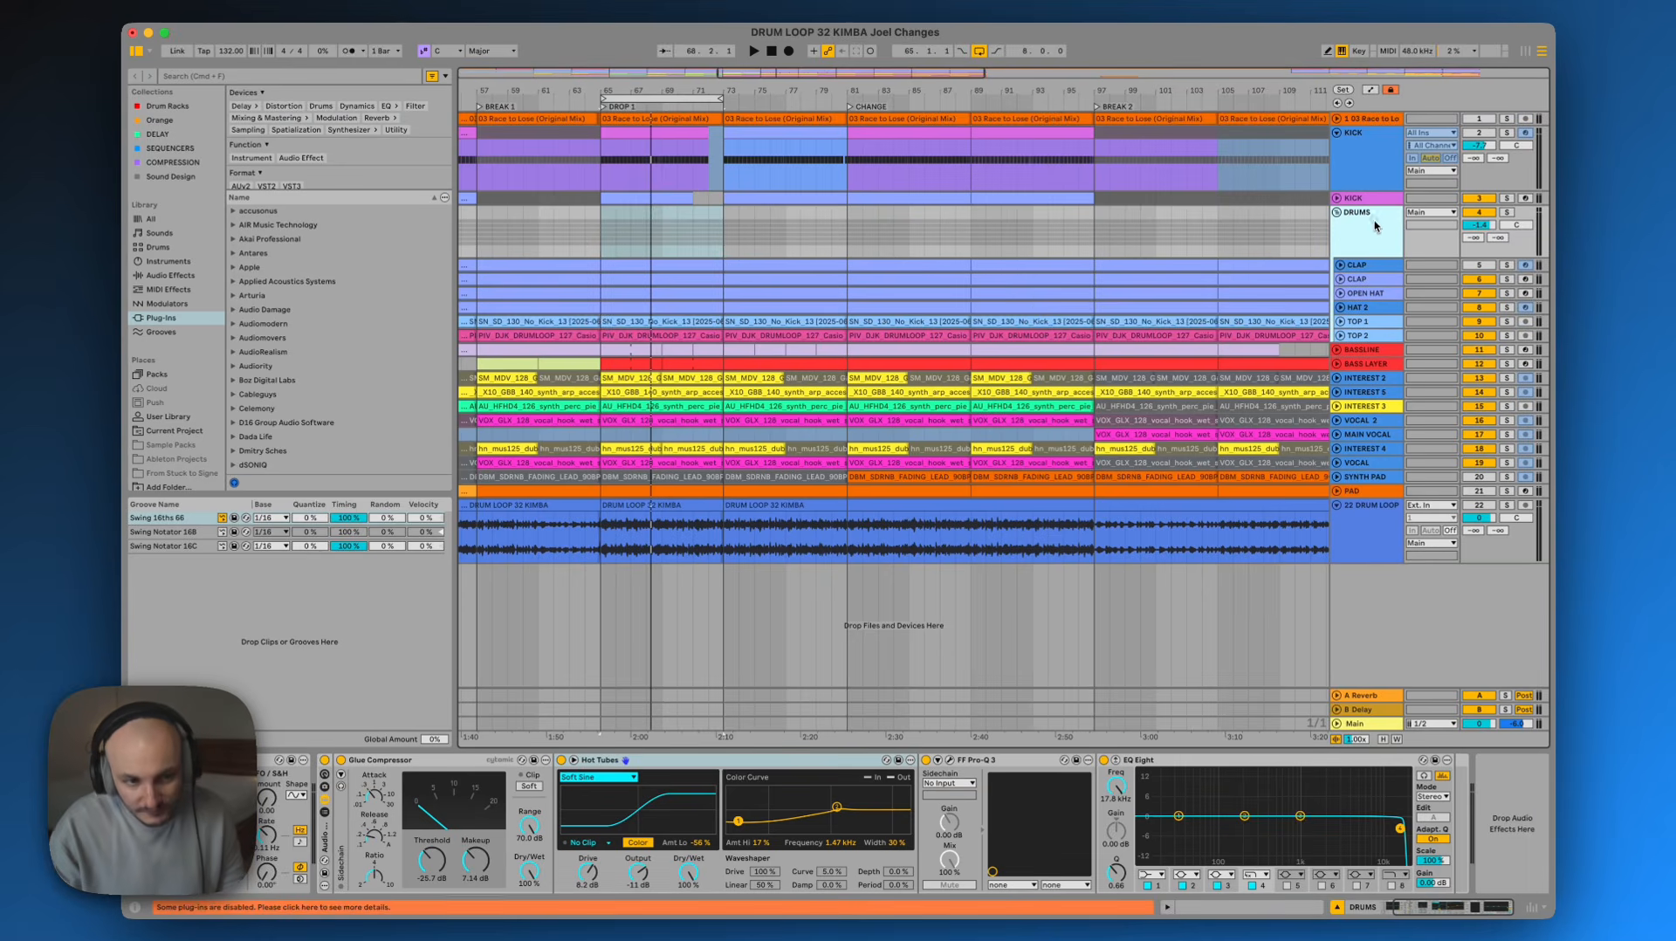
left_click(1356, 266)
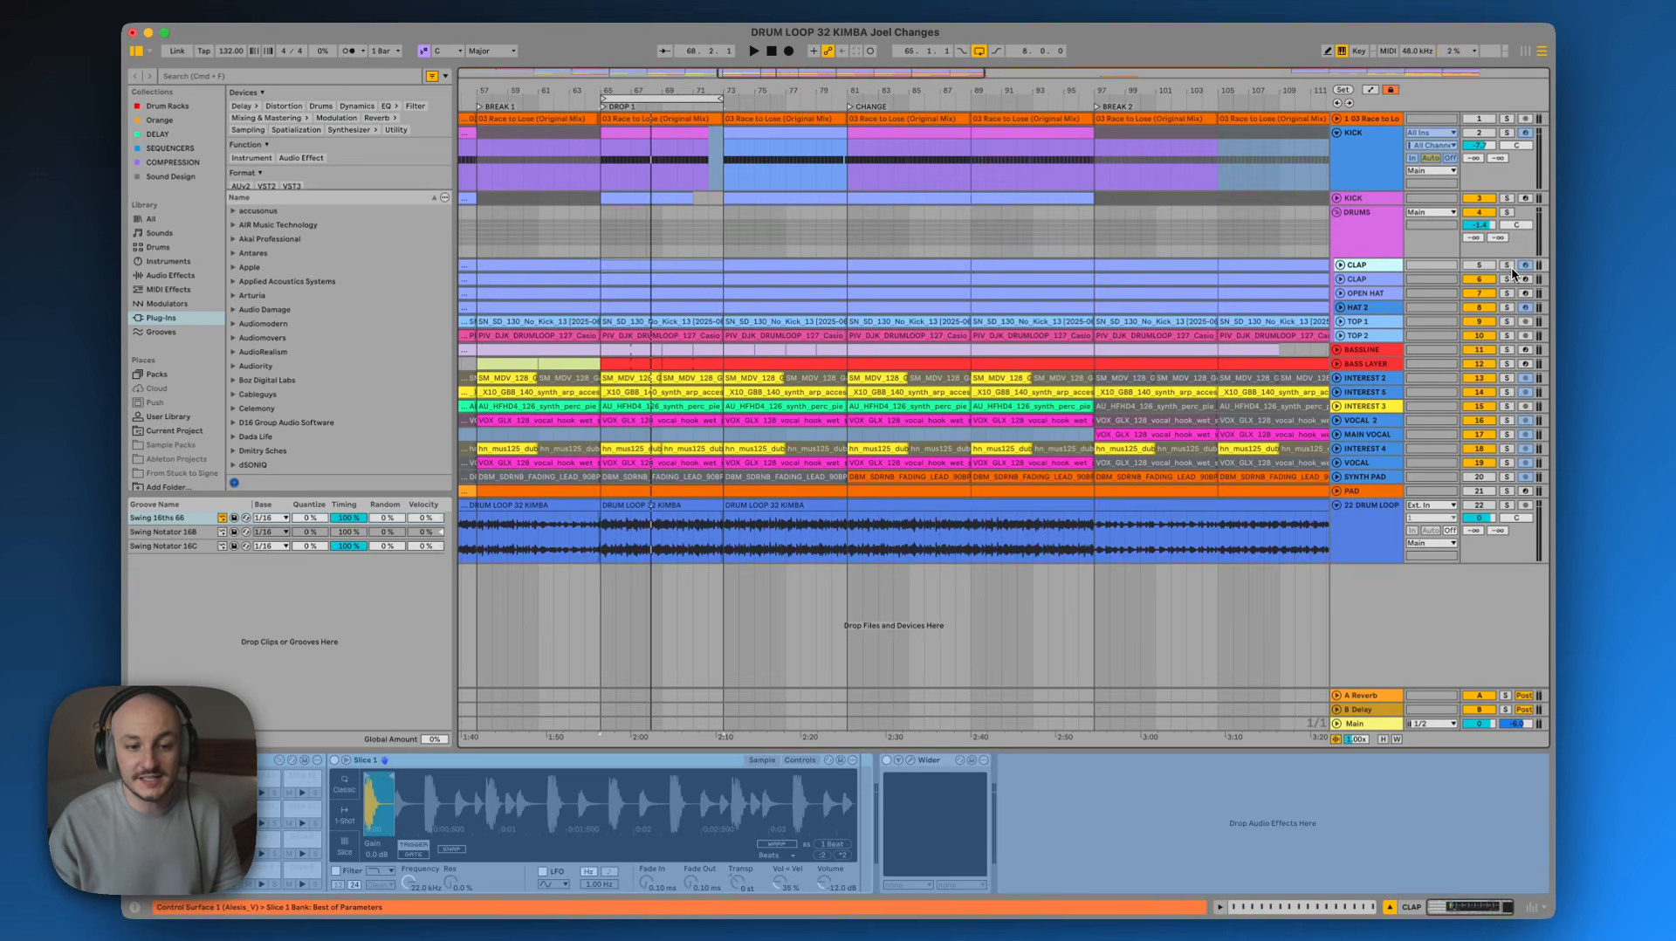
left_click(1506, 266)
key("space")
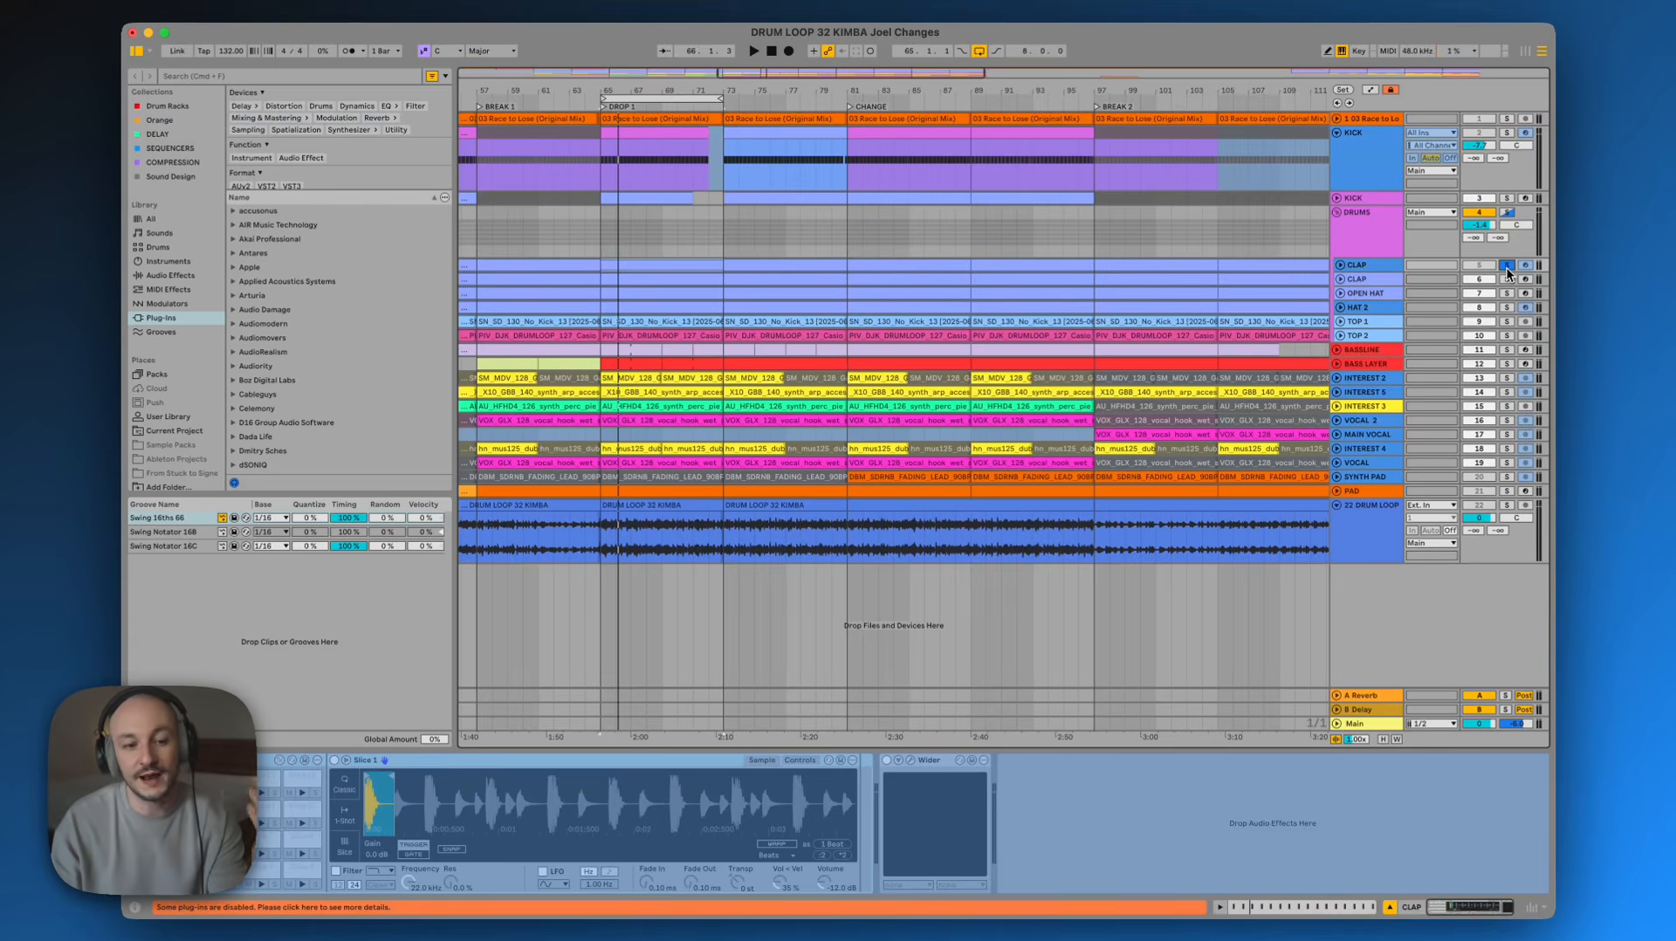
Mute both CLAP tracks and solo the DRUMS group to hear the drums without claps
left_click(1370, 280)
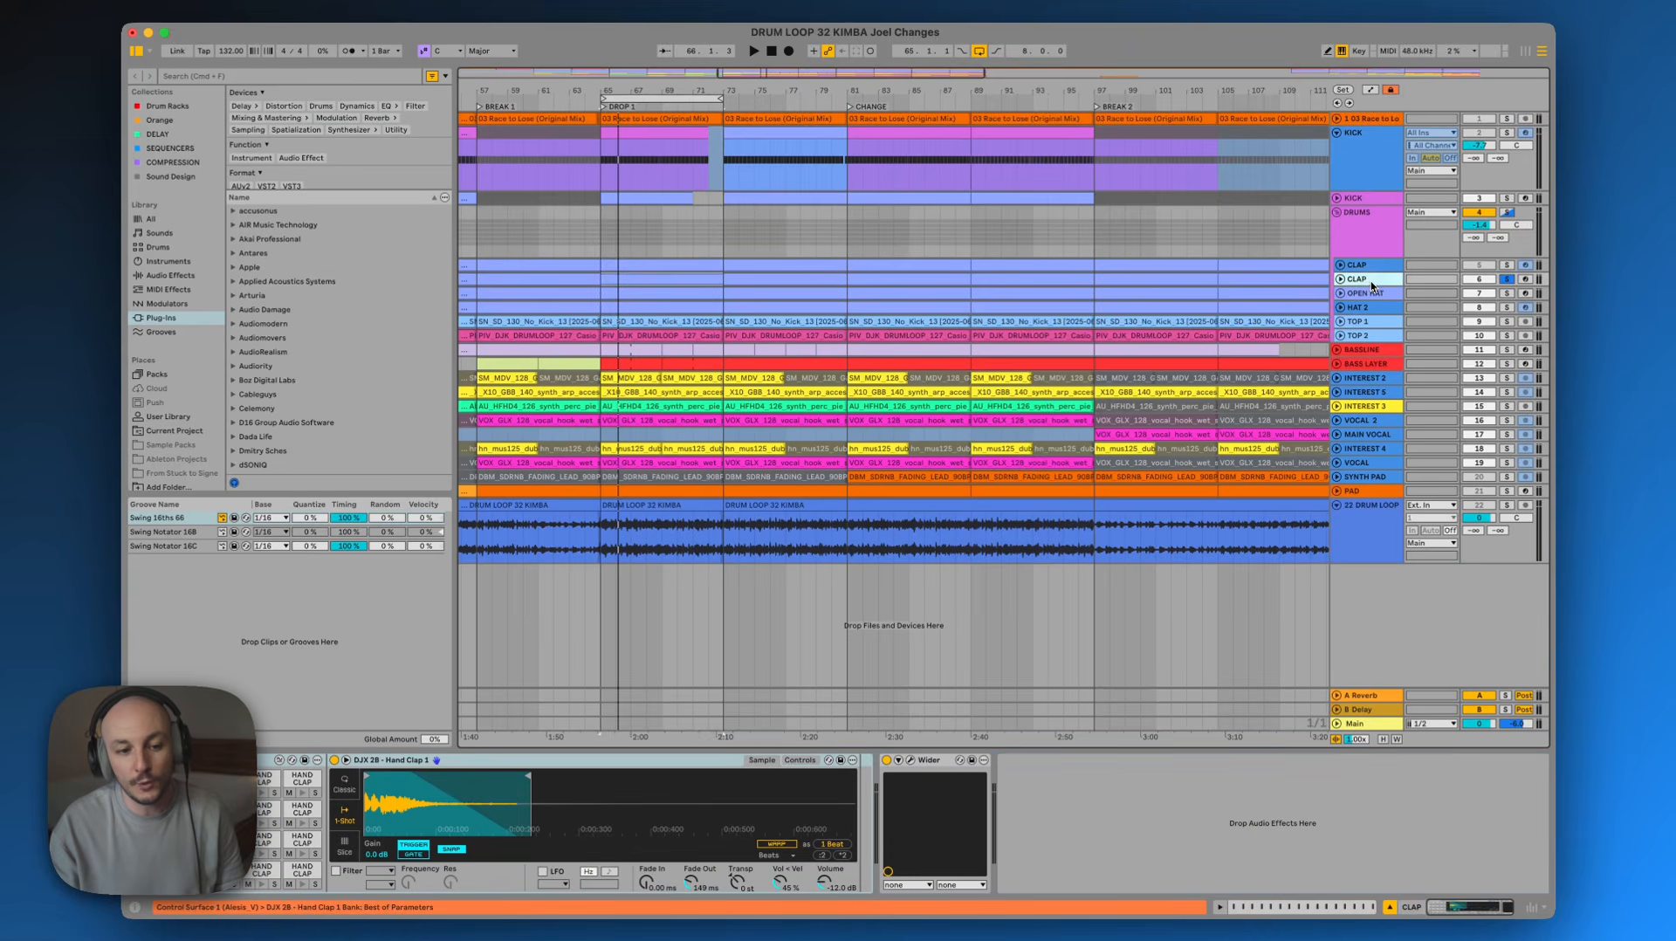
key("space")
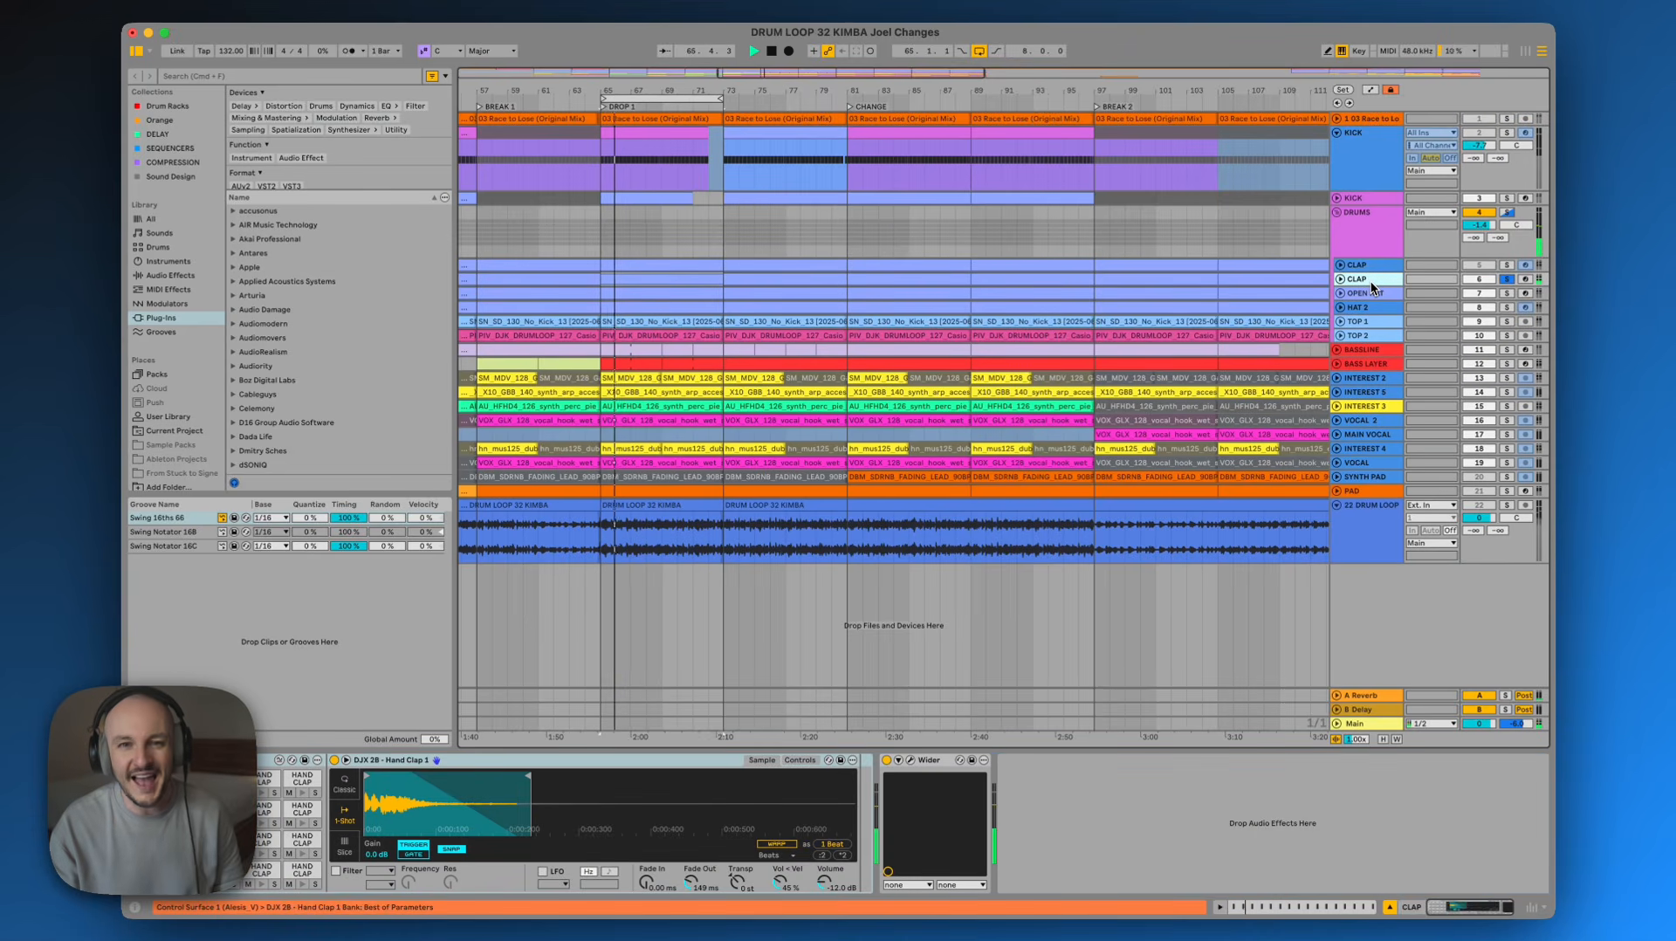
key("space")
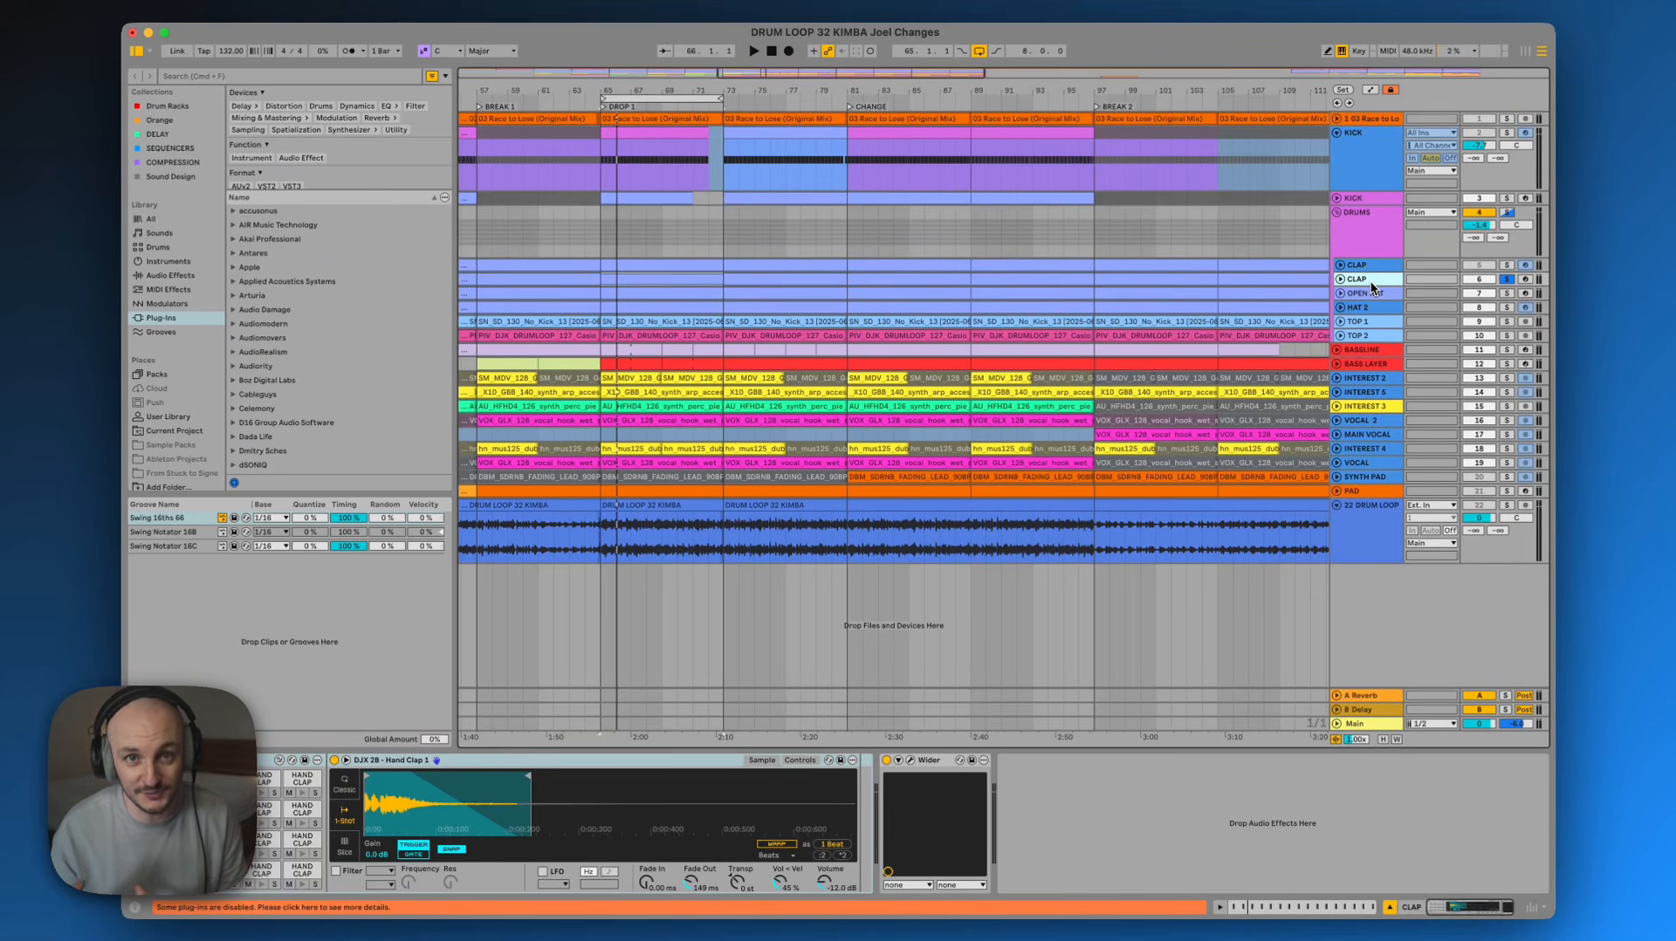
left_click(1483, 280)
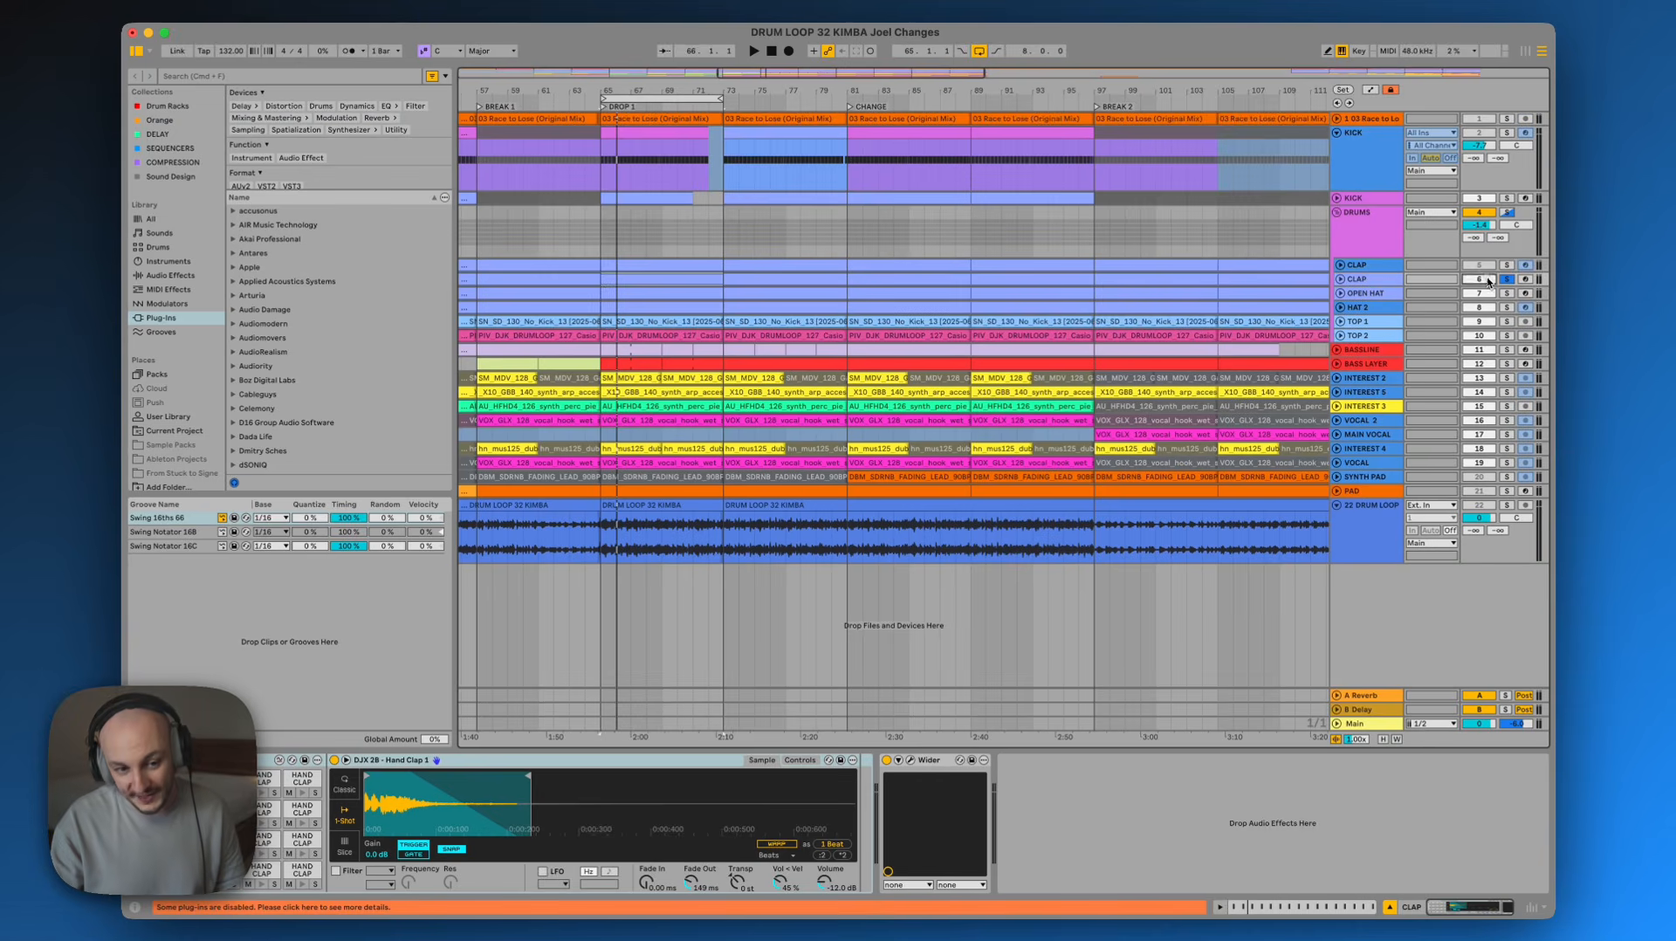
left_click(1483, 265)
left_click(1507, 213)
key("space")
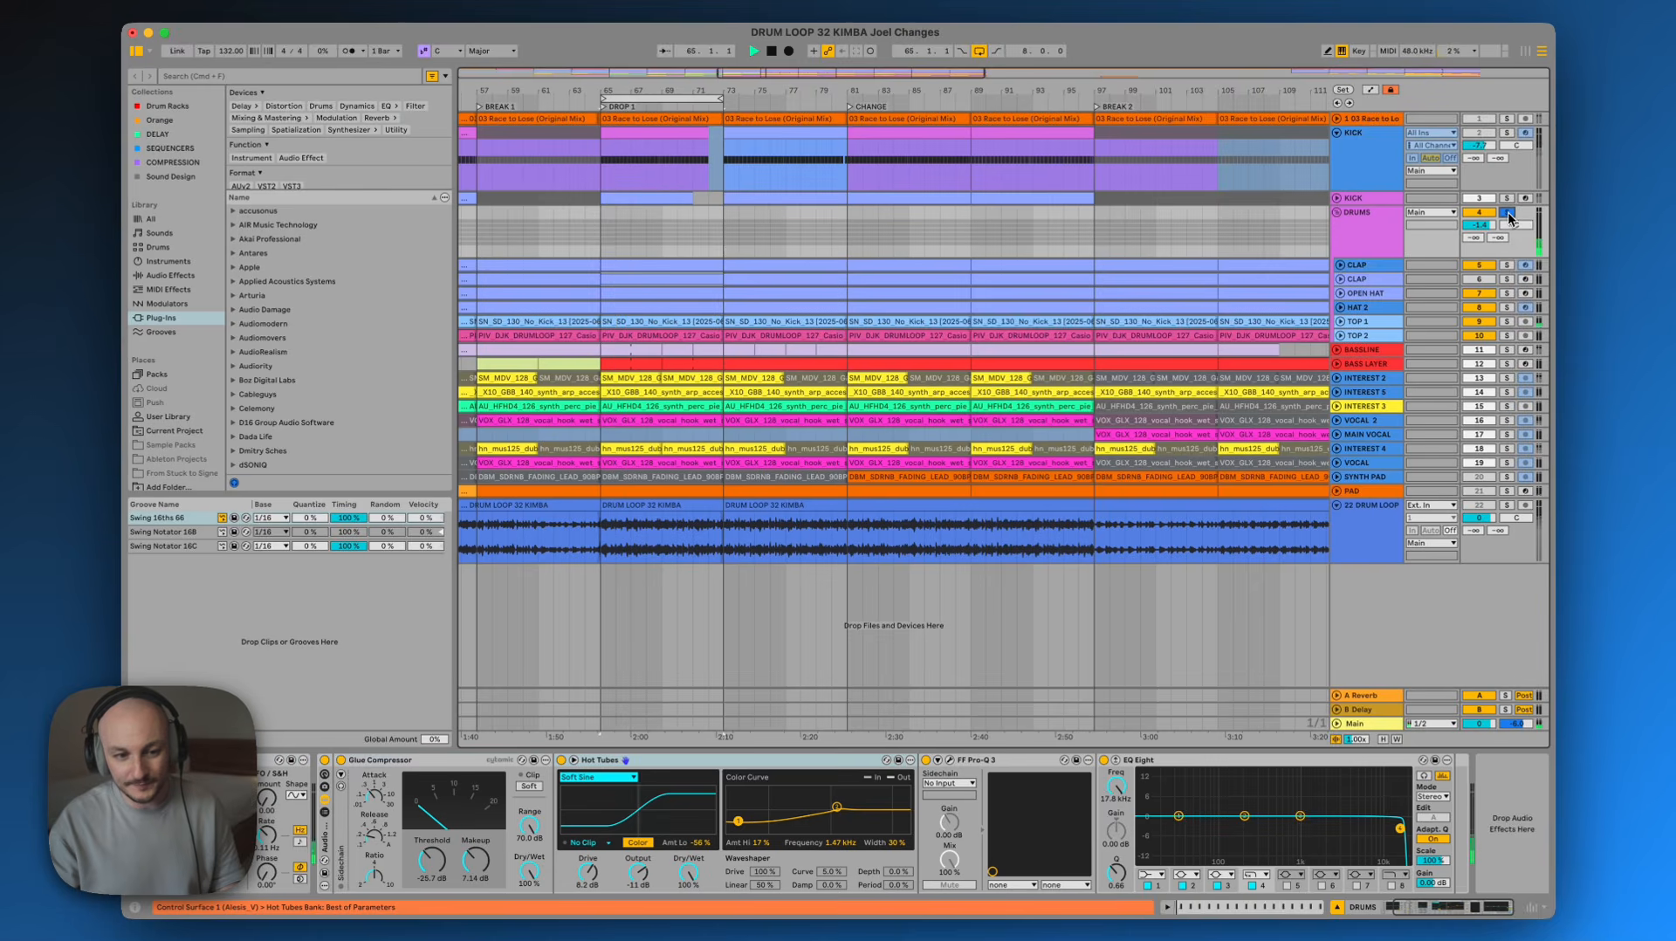
Unmute the second CLAP track and solo both CLAP tracks together for playback
left_click(1374, 269)
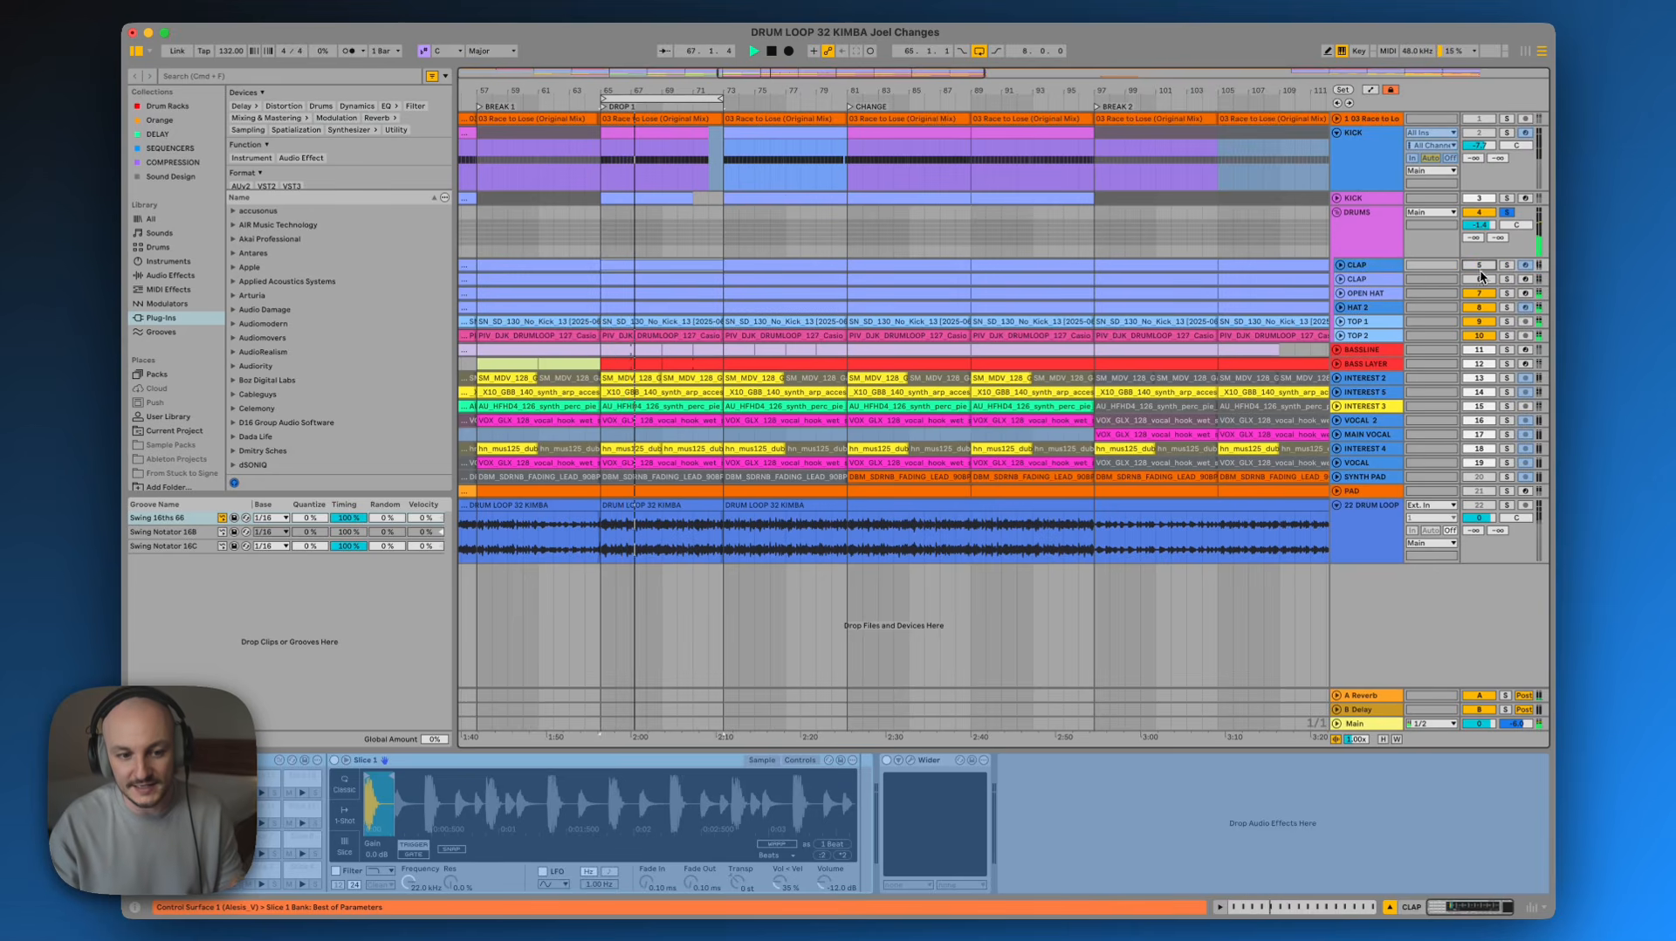
left_click(1482, 280)
left_click(1359, 280)
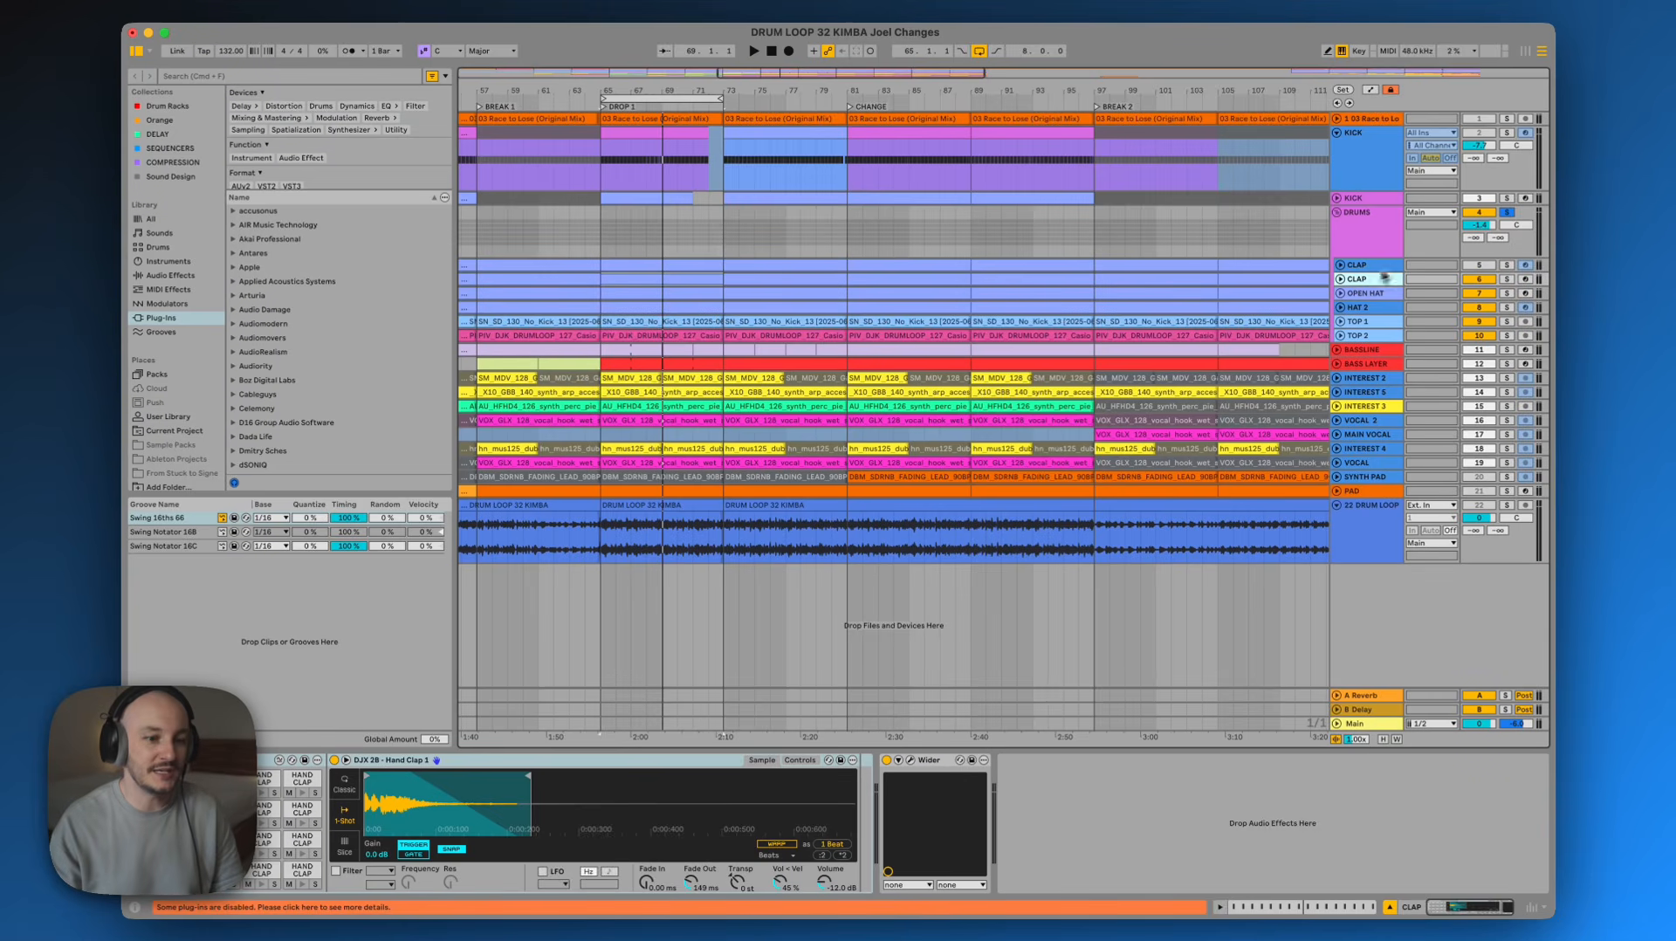
left_click(1384, 267)
left_click(1506, 266)
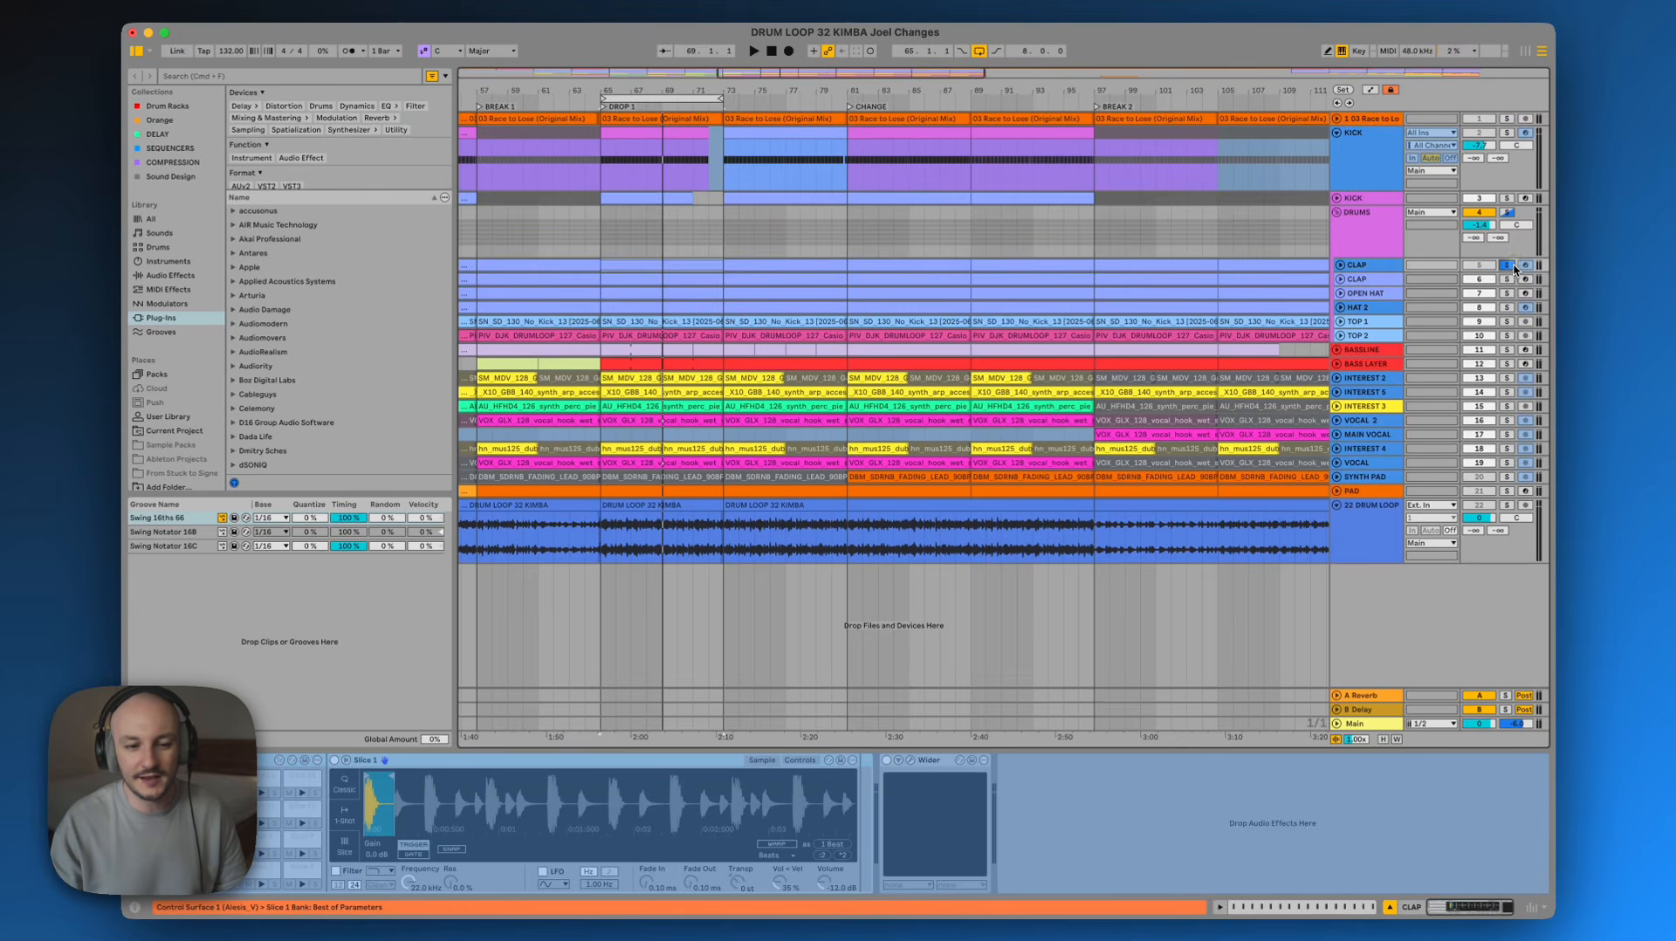
key("space")
left_click(1506, 280)
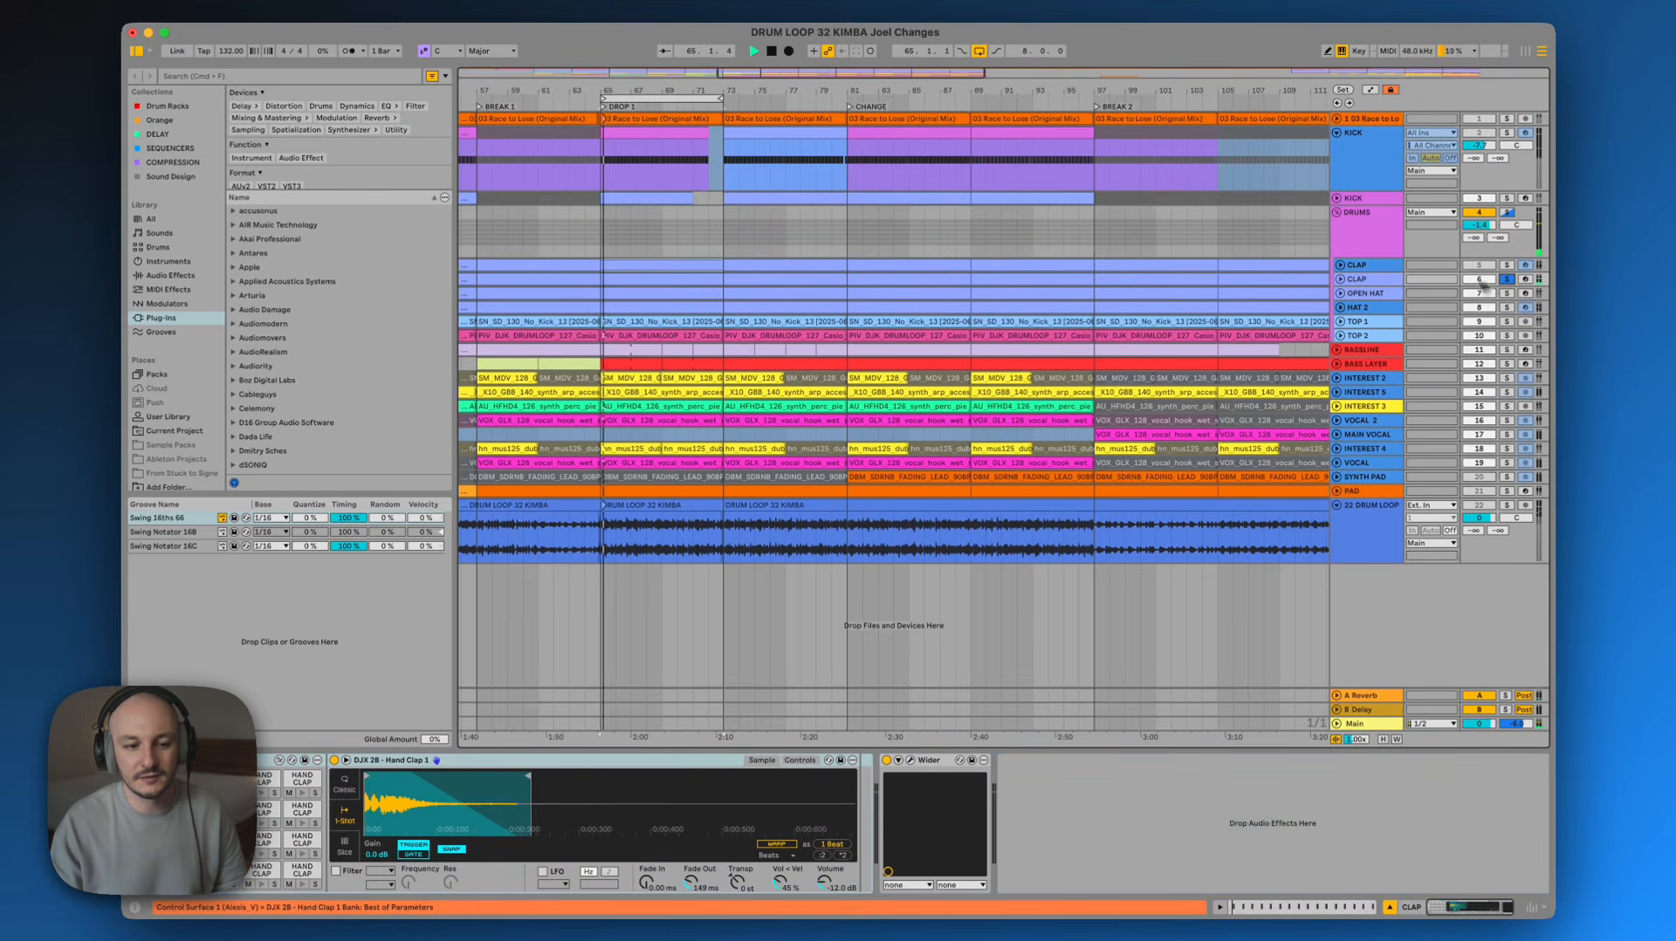
left_click(1369, 279)
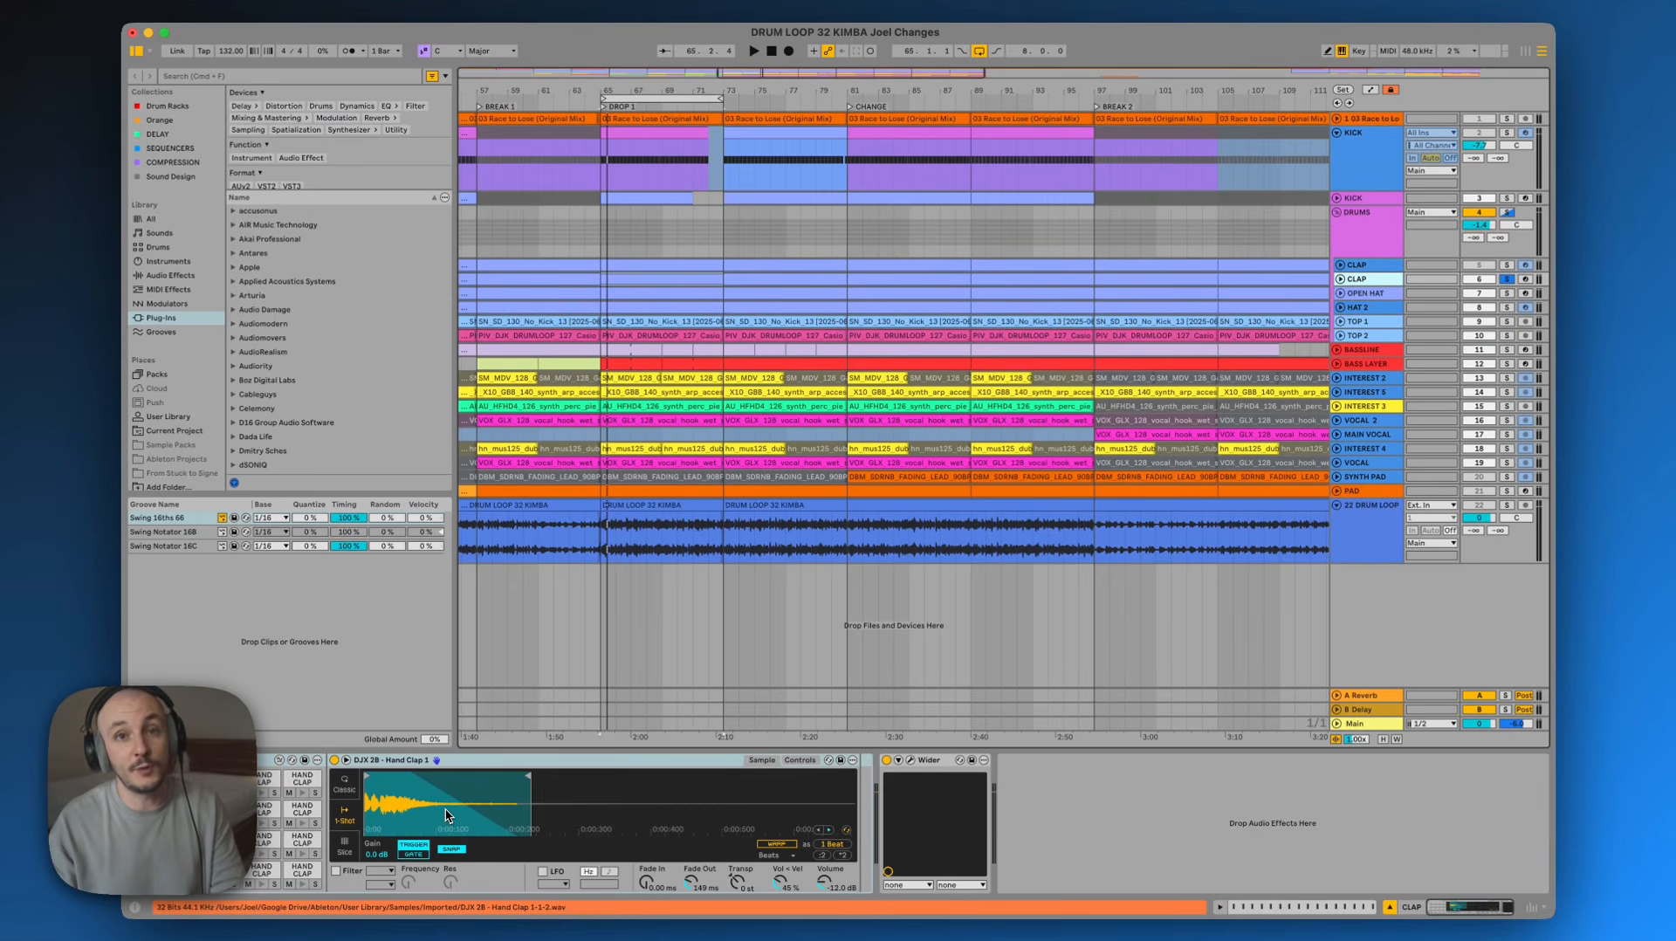
Collapse the DRUMS group and solo the BASSLINE track after comparing its devices with BASS LAYER
left_click(1335, 215)
left_click(1375, 228)
left_click(1380, 241)
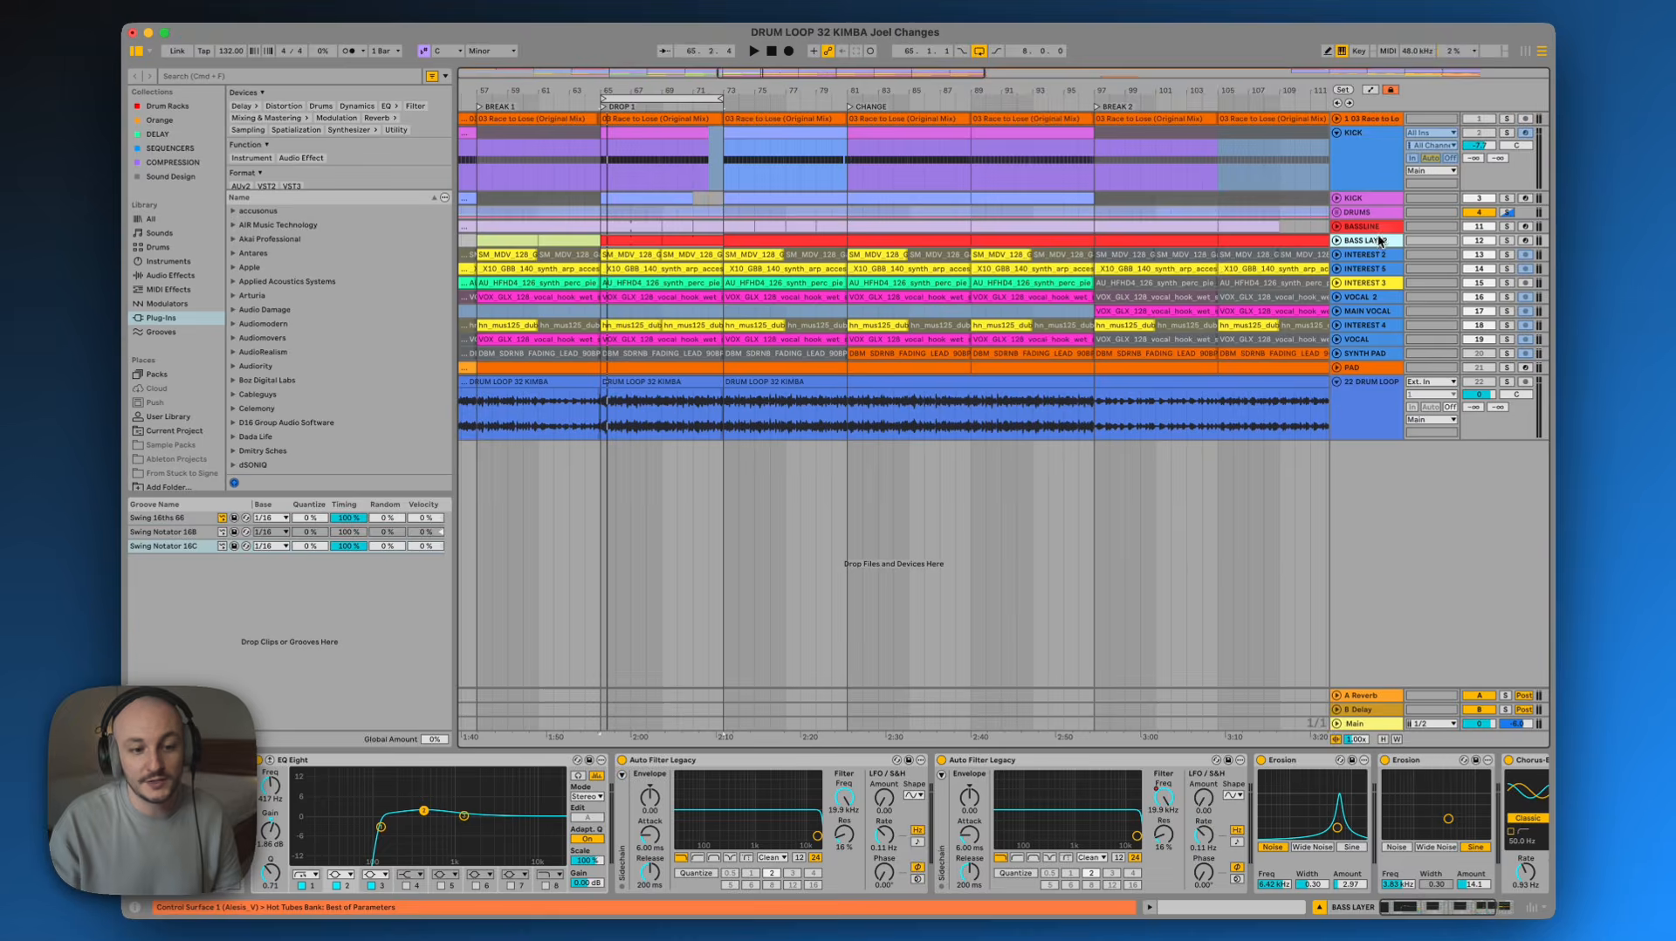
left_click(1380, 230)
left_click(1382, 242)
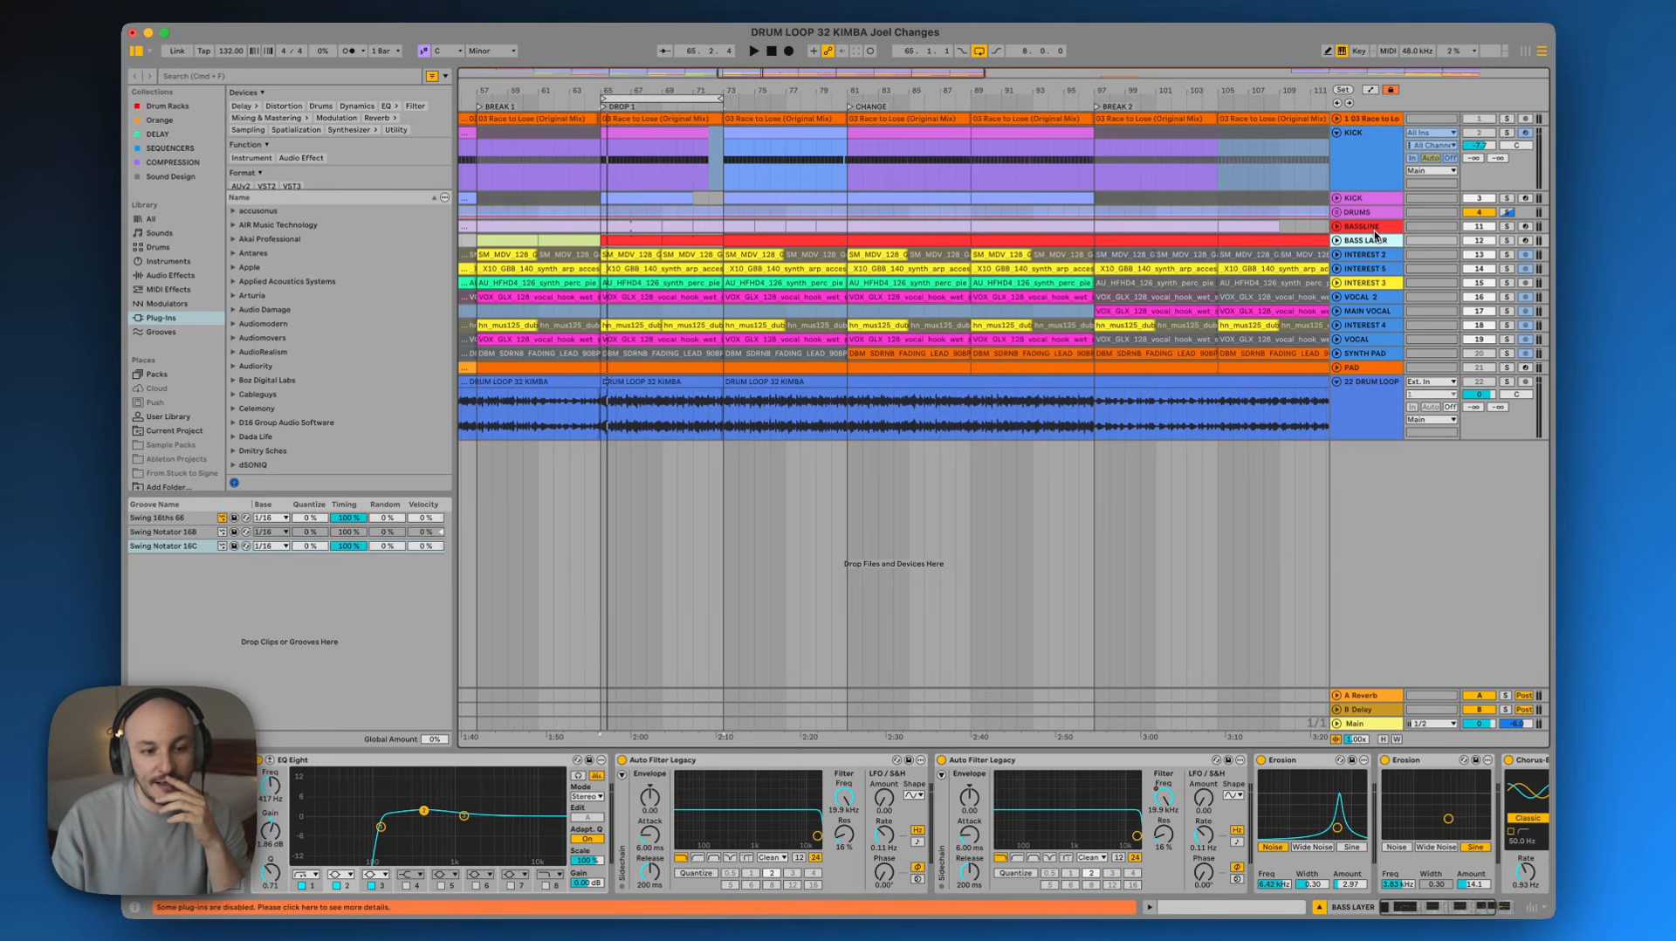
left_click(1377, 227)
left_click(1507, 227)
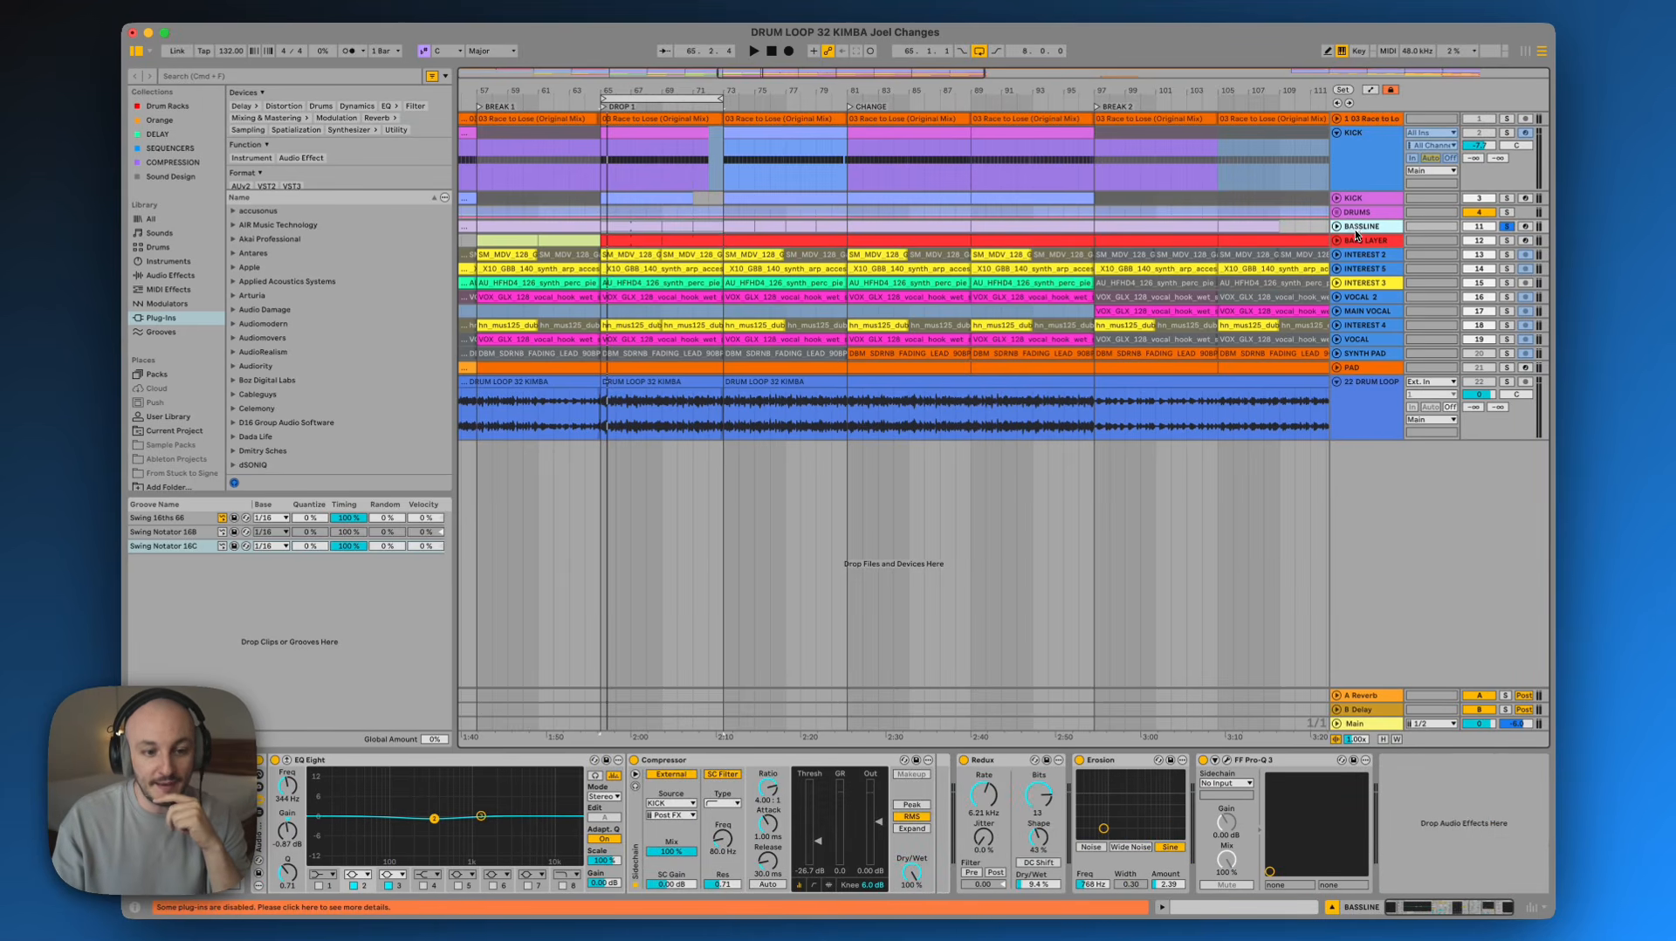
Expand the BASSLINE track and open its MIDI clip in the CHANGE section to examine the notes
left_click(1337, 226)
left_click(896, 226)
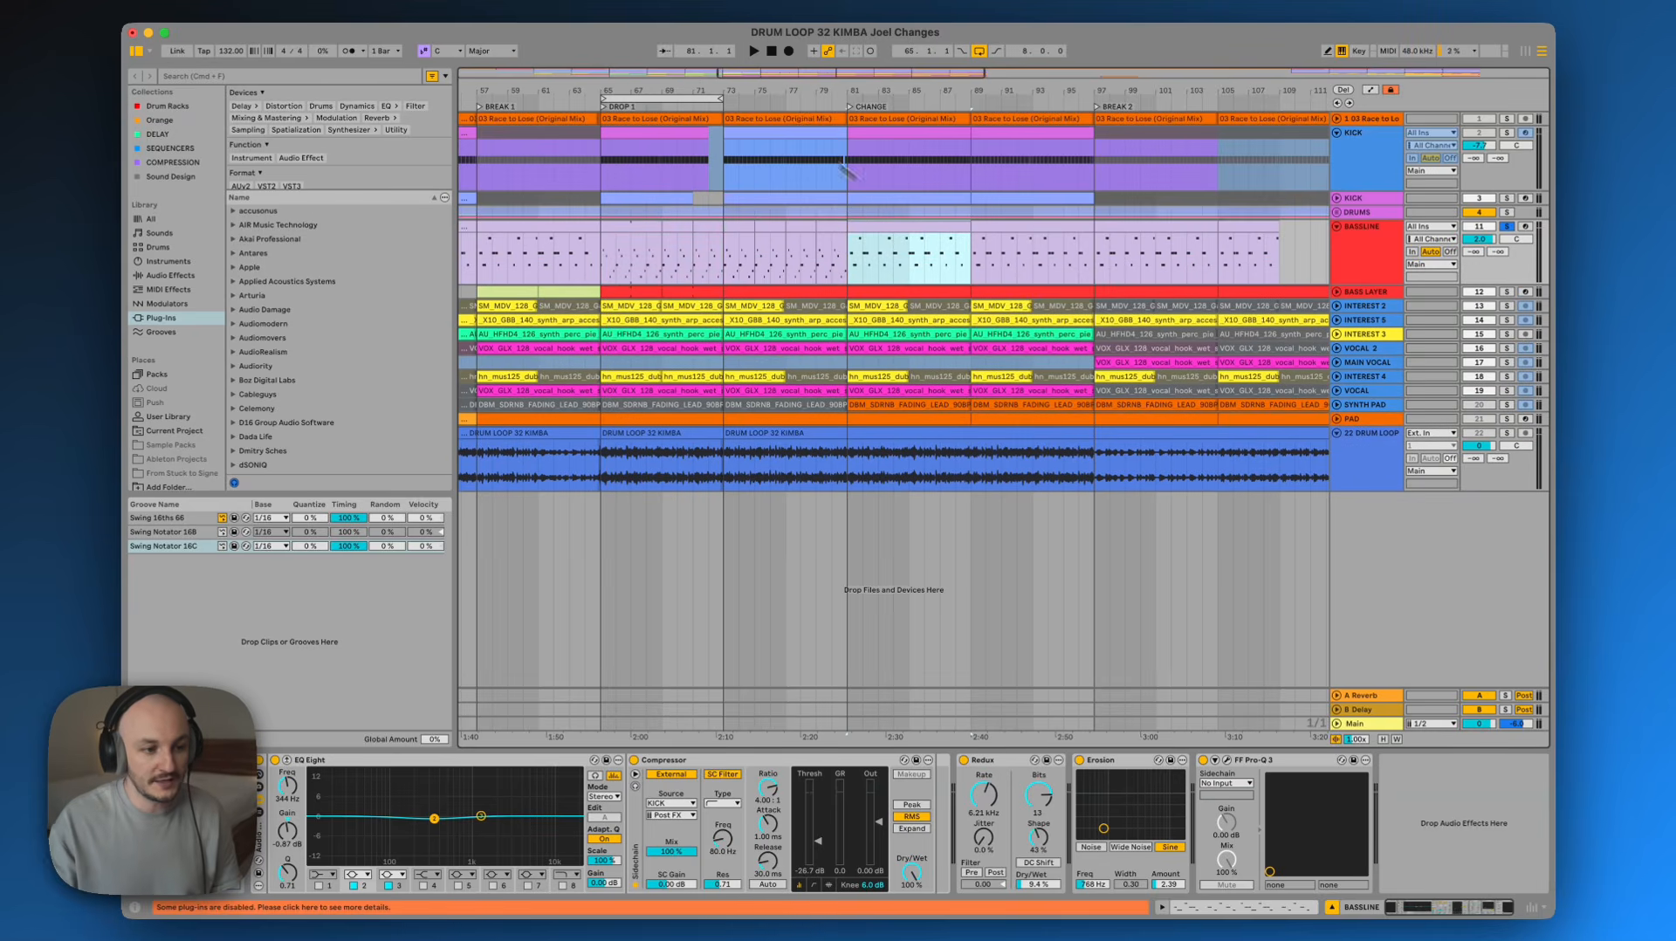
left_click_drag(650, 97, 872, 101)
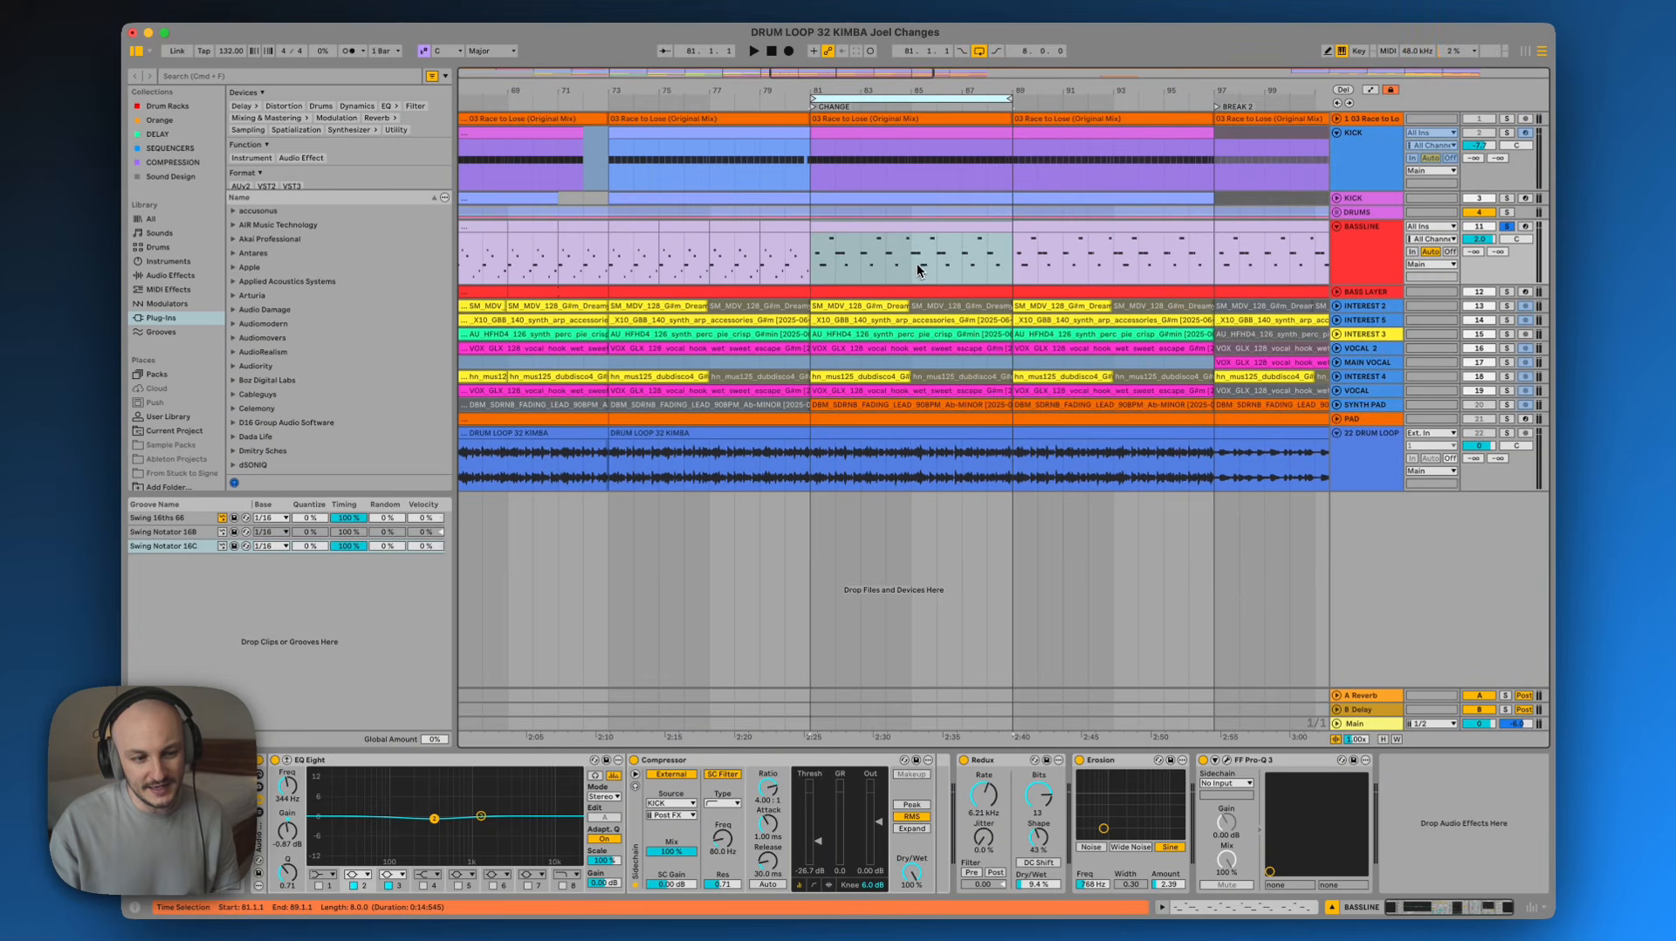
double_click(915, 227)
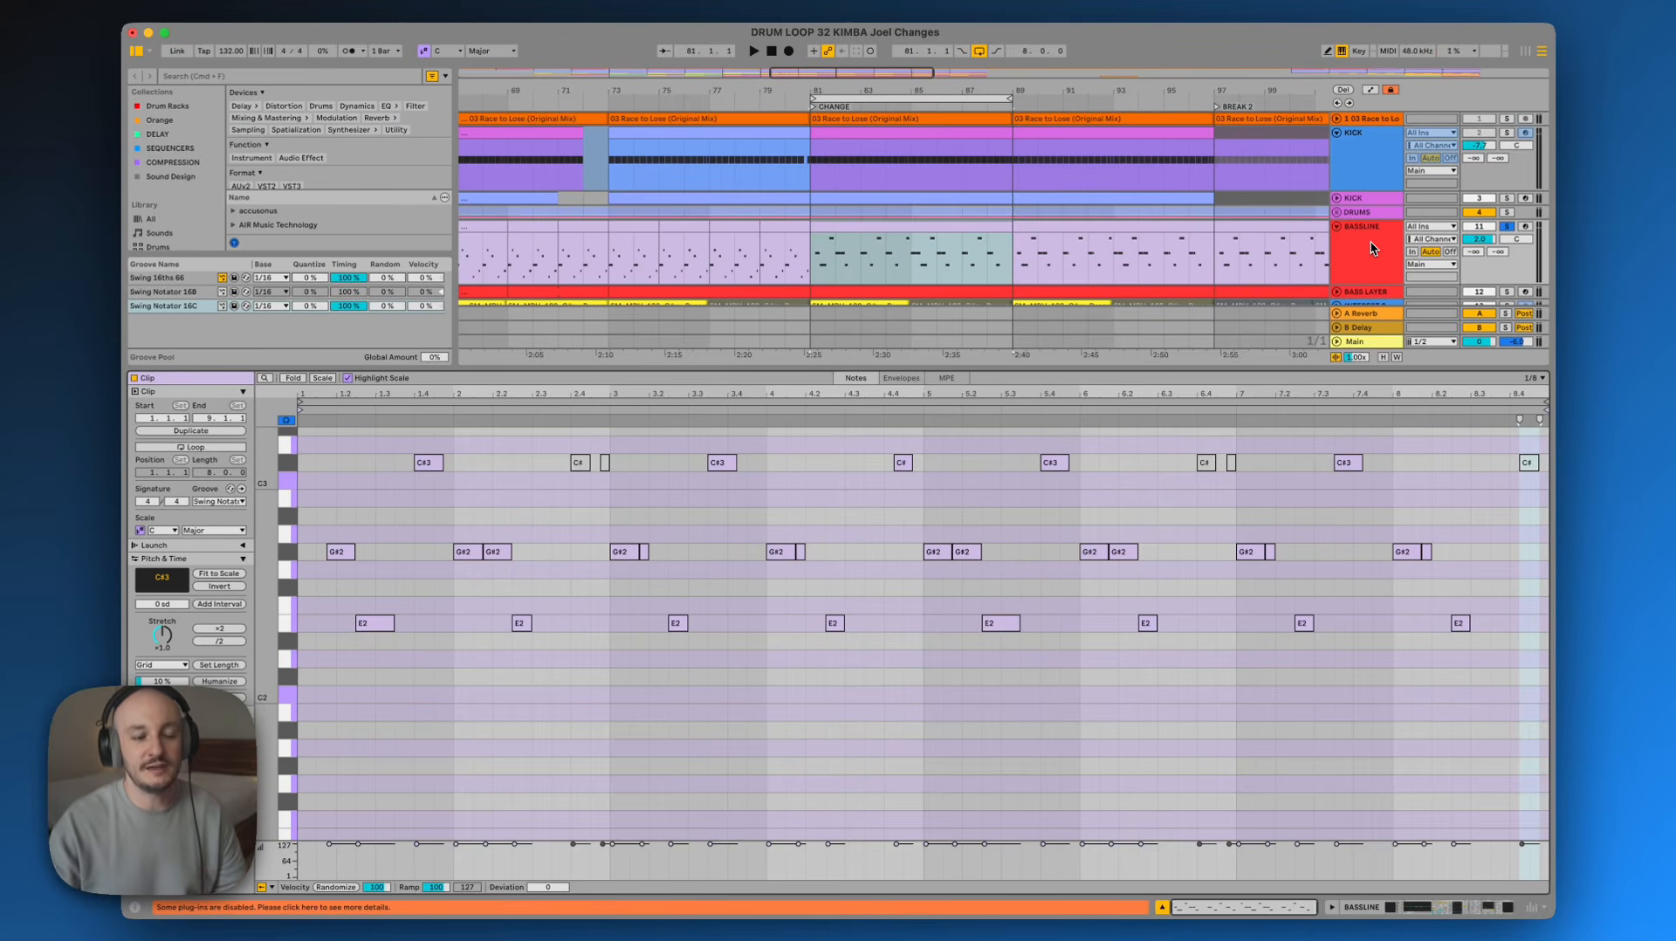
left_click(660, 93)
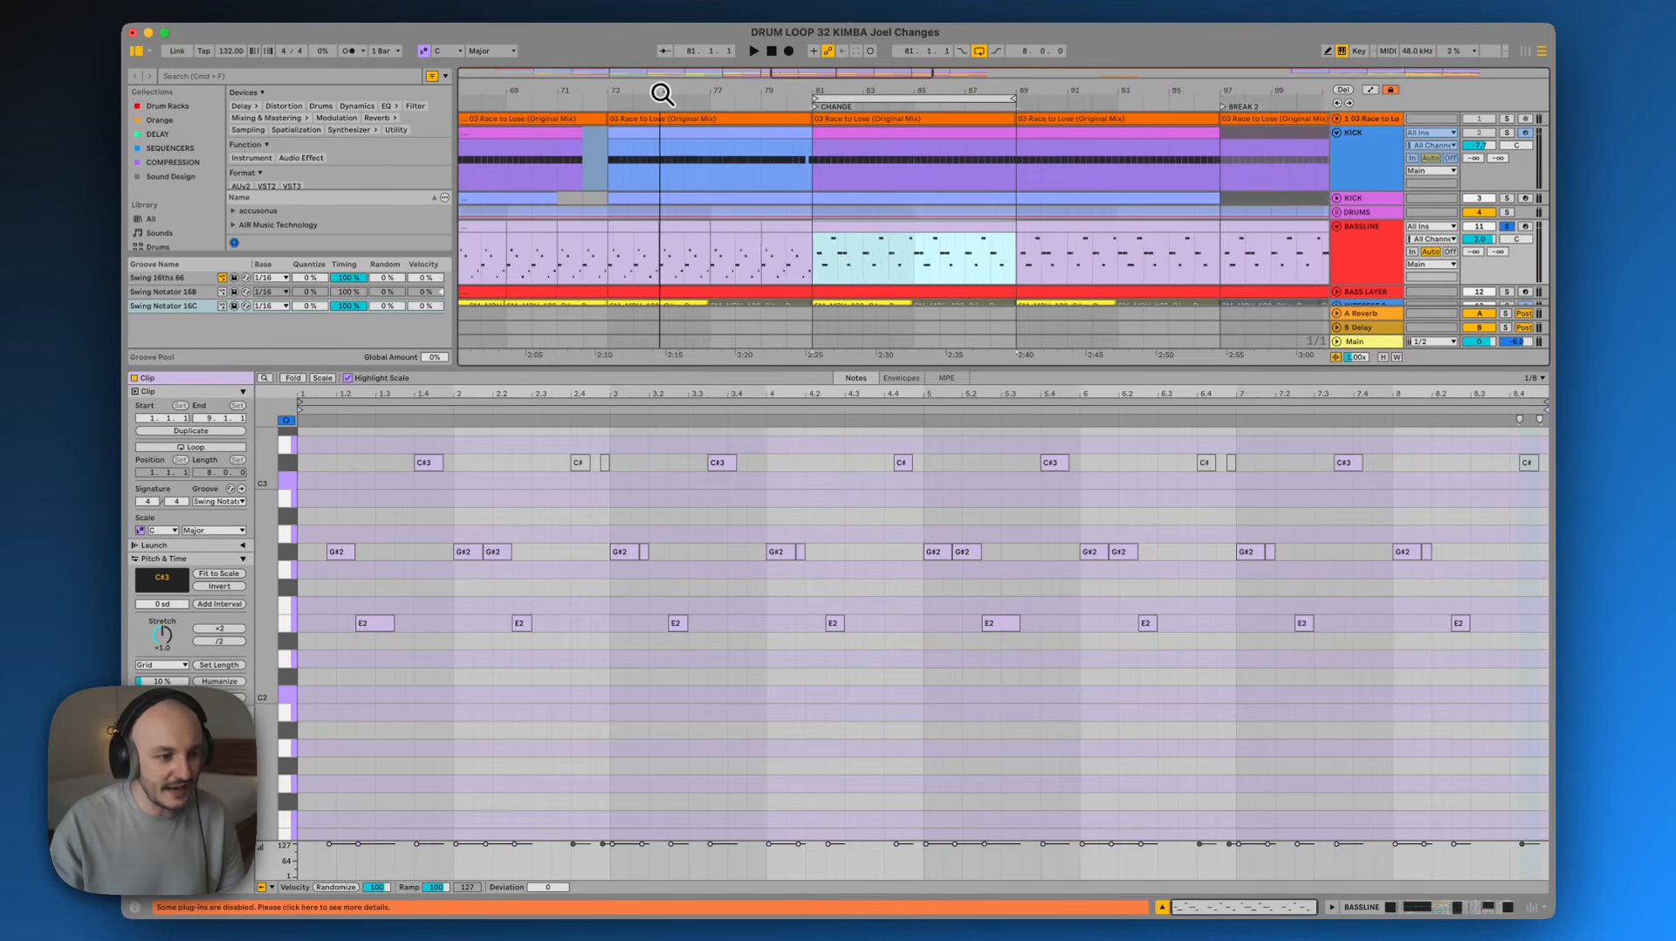
left_click_drag(661, 94, 663, 94)
left_click(707, 254)
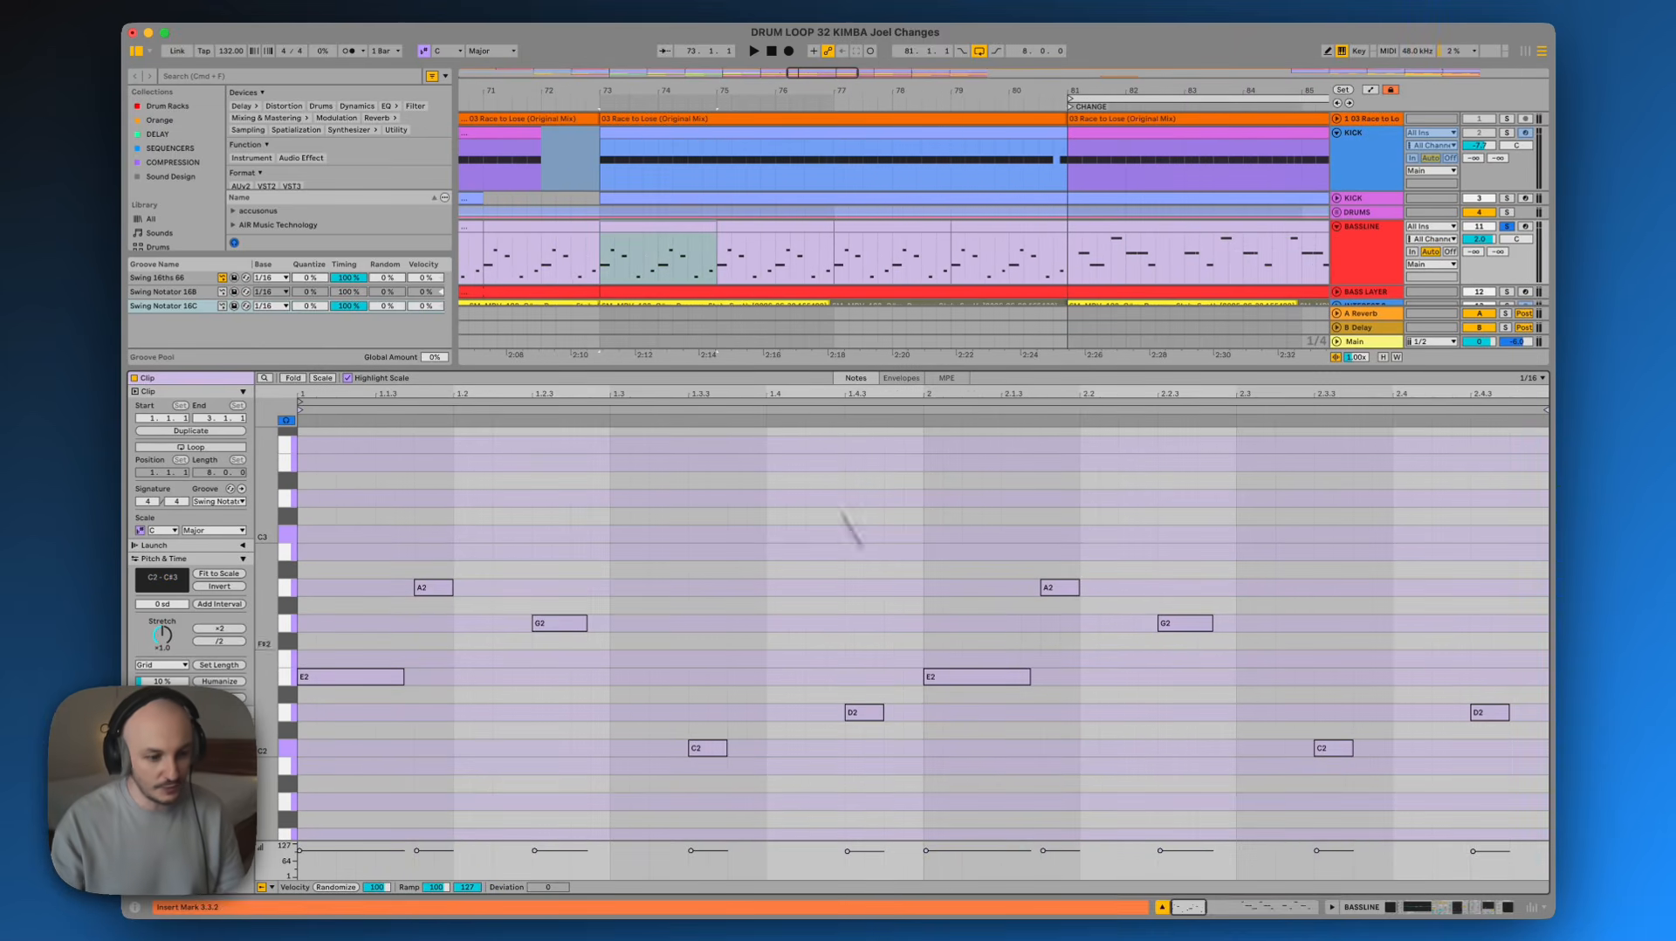
left_click_drag(981, 746, 995, 585)
left_click_drag(337, 748, 368, 587)
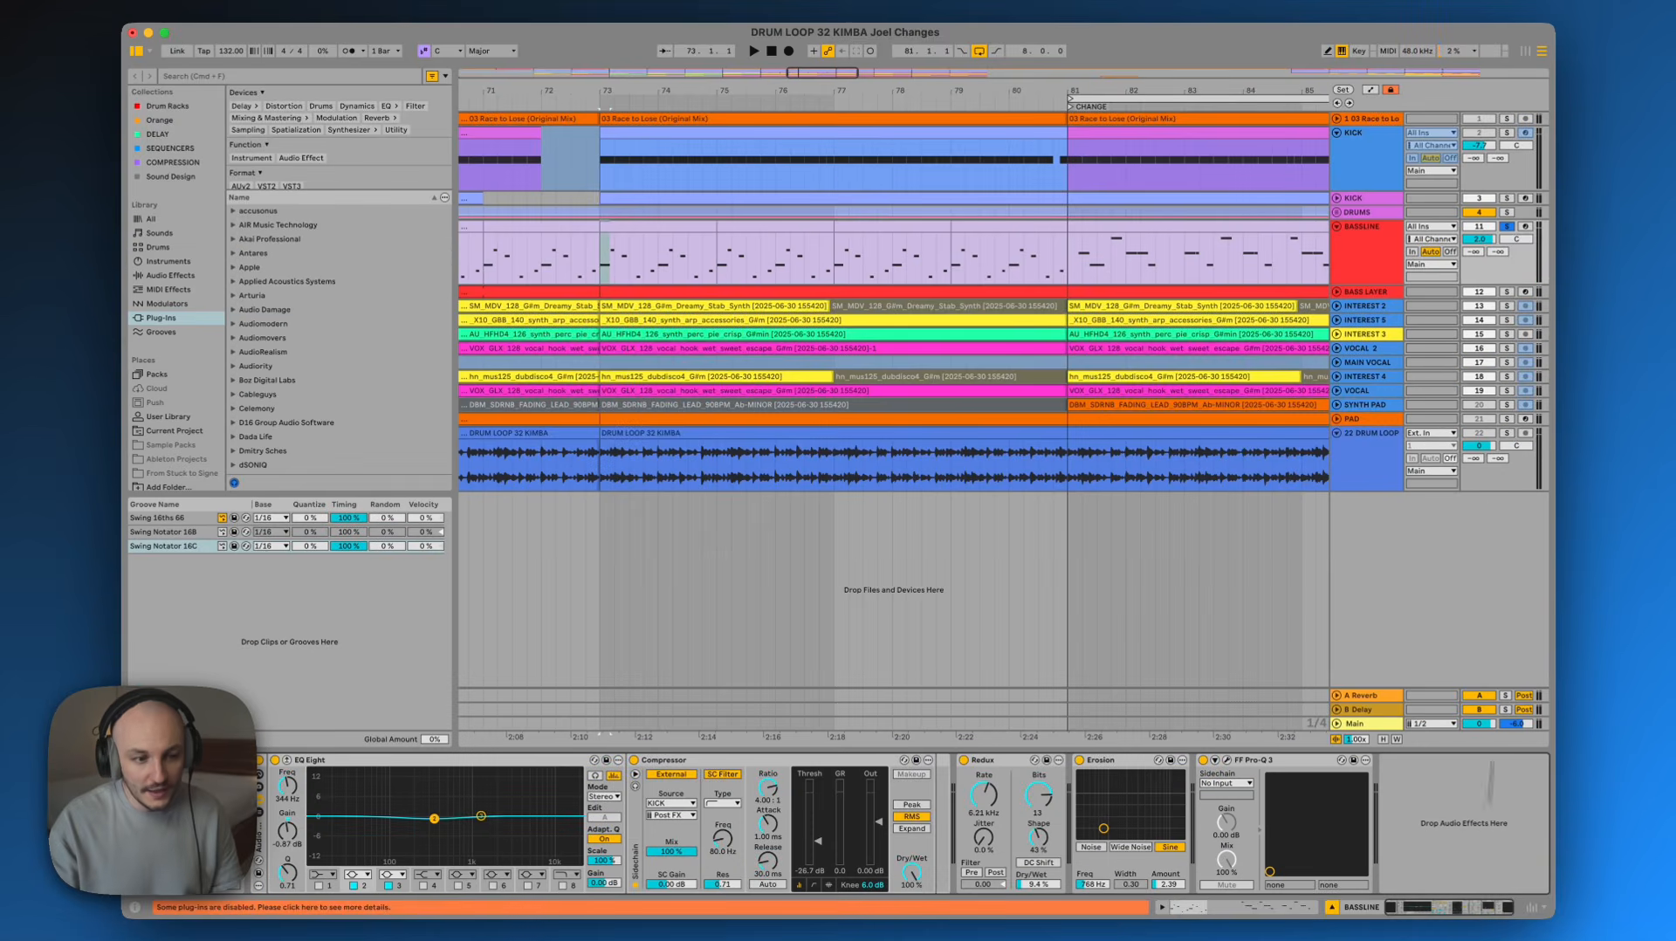
Return to the arrangement and examine the BASSLINE clips around the CHANGE section
left_click(1369, 267)
left_click(1354, 266)
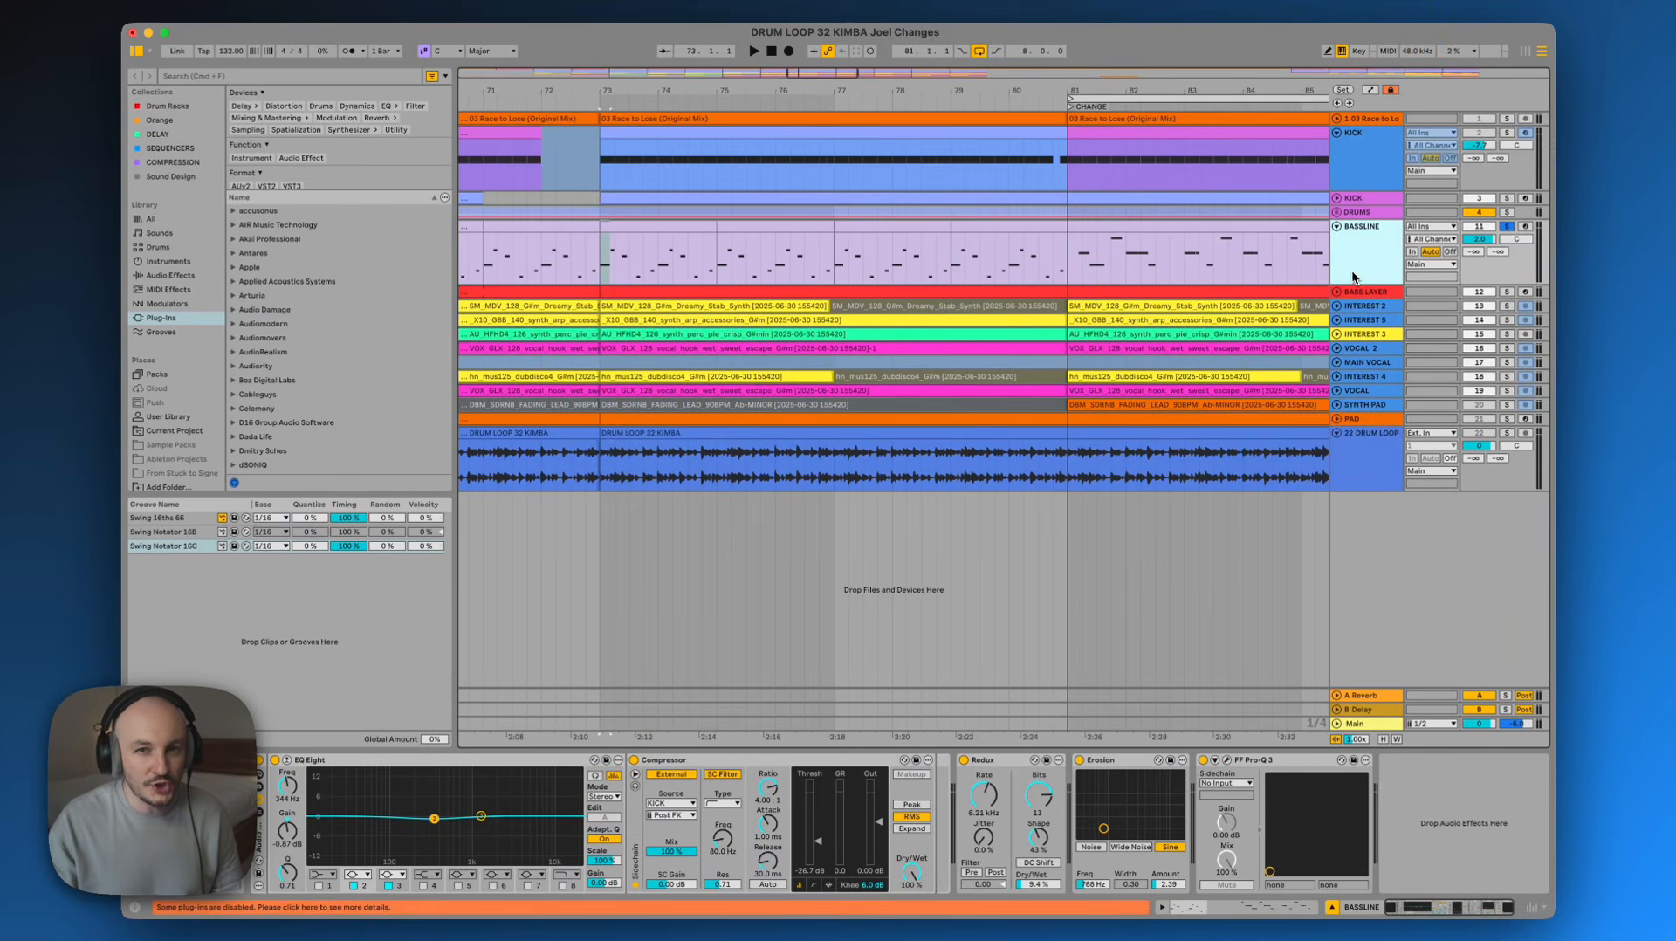
left_click(1336, 227)
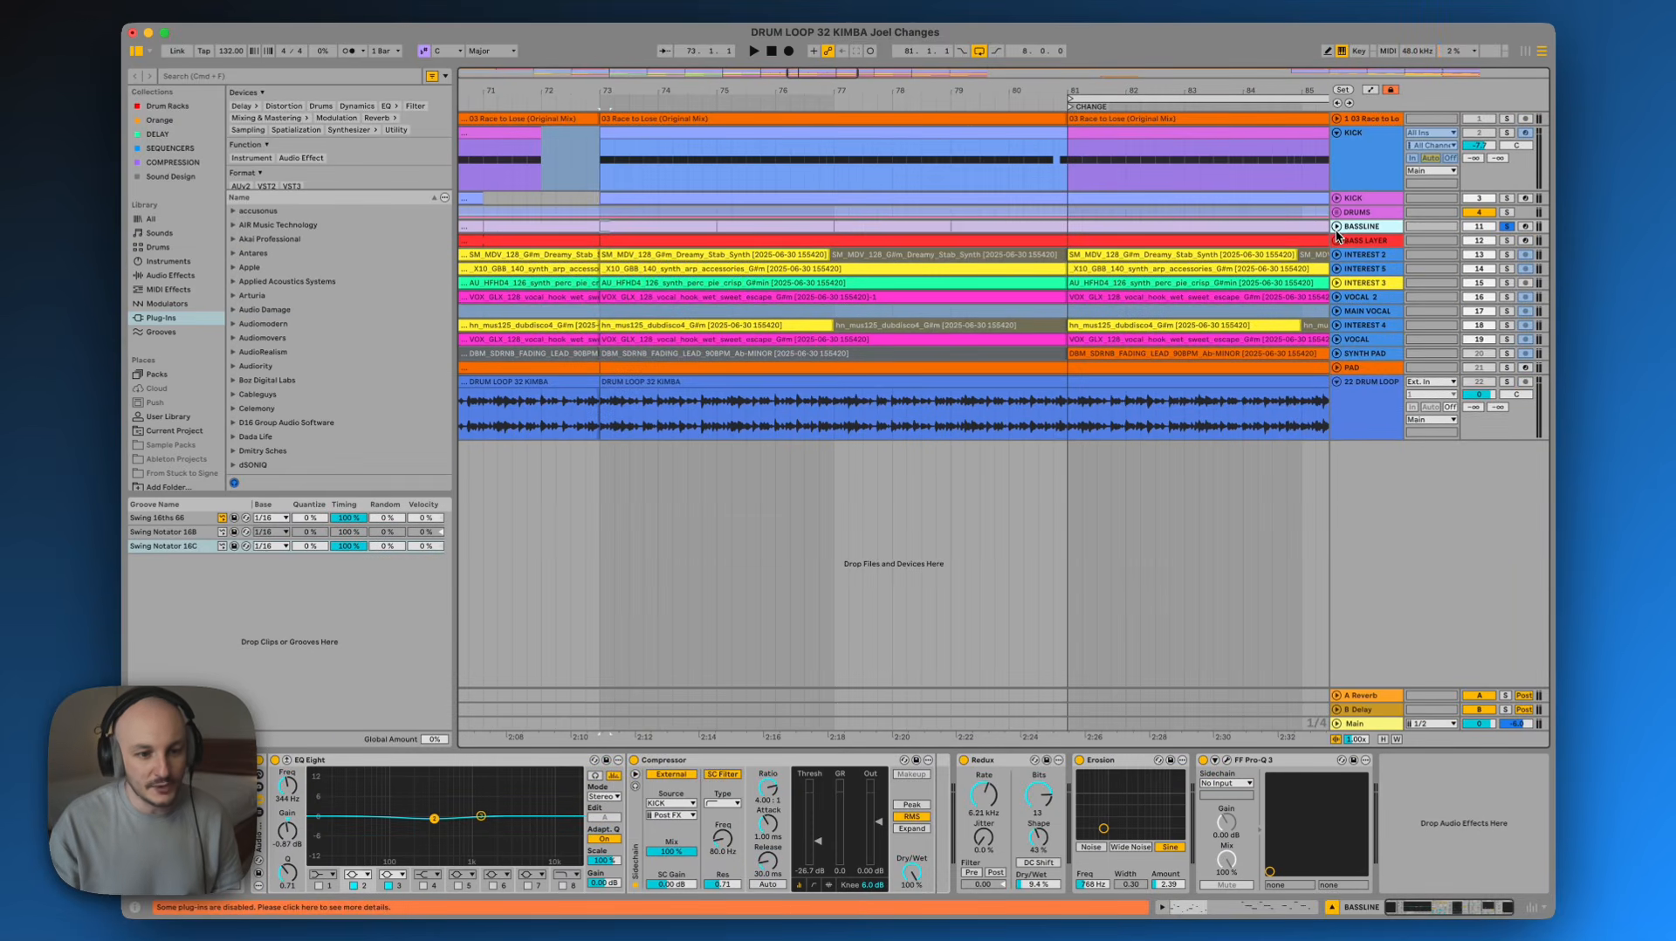
left_click(1336, 227)
left_click(1195, 238)
left_click_drag(1185, 96, 1149, 90)
left_click(1080, 241)
left_click(1079, 229)
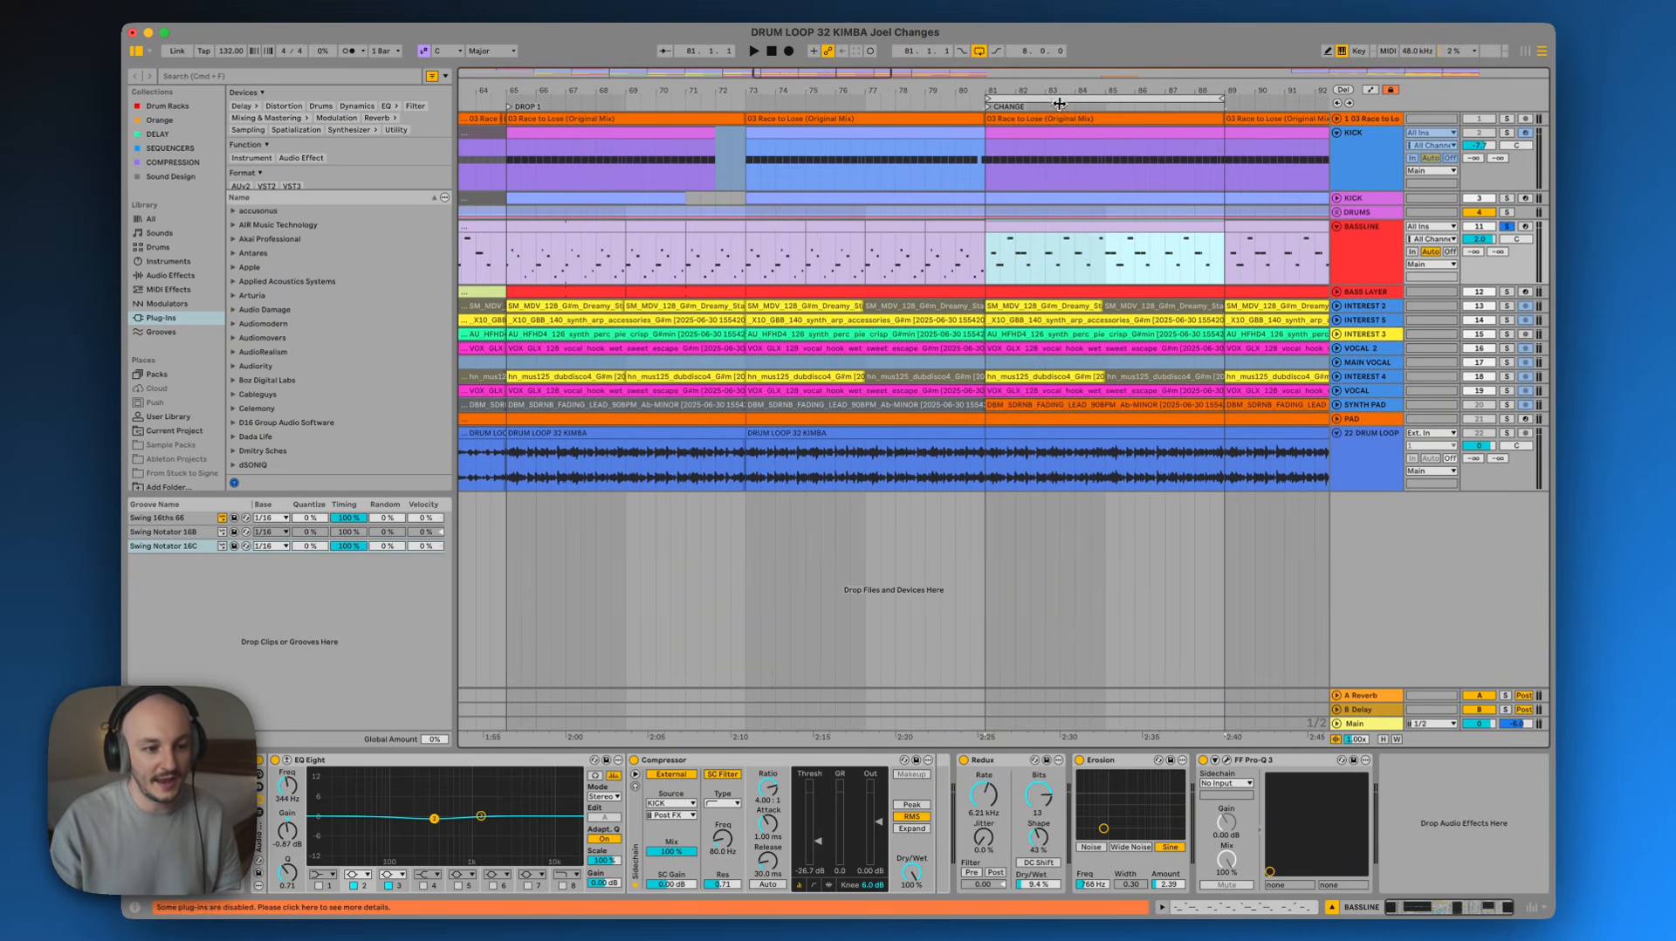
Open the BASSLINE MIDI clips around the CHANGE section in the note editor to compare them
left_click_drag(1059, 103, 808, 97)
double_click(846, 225)
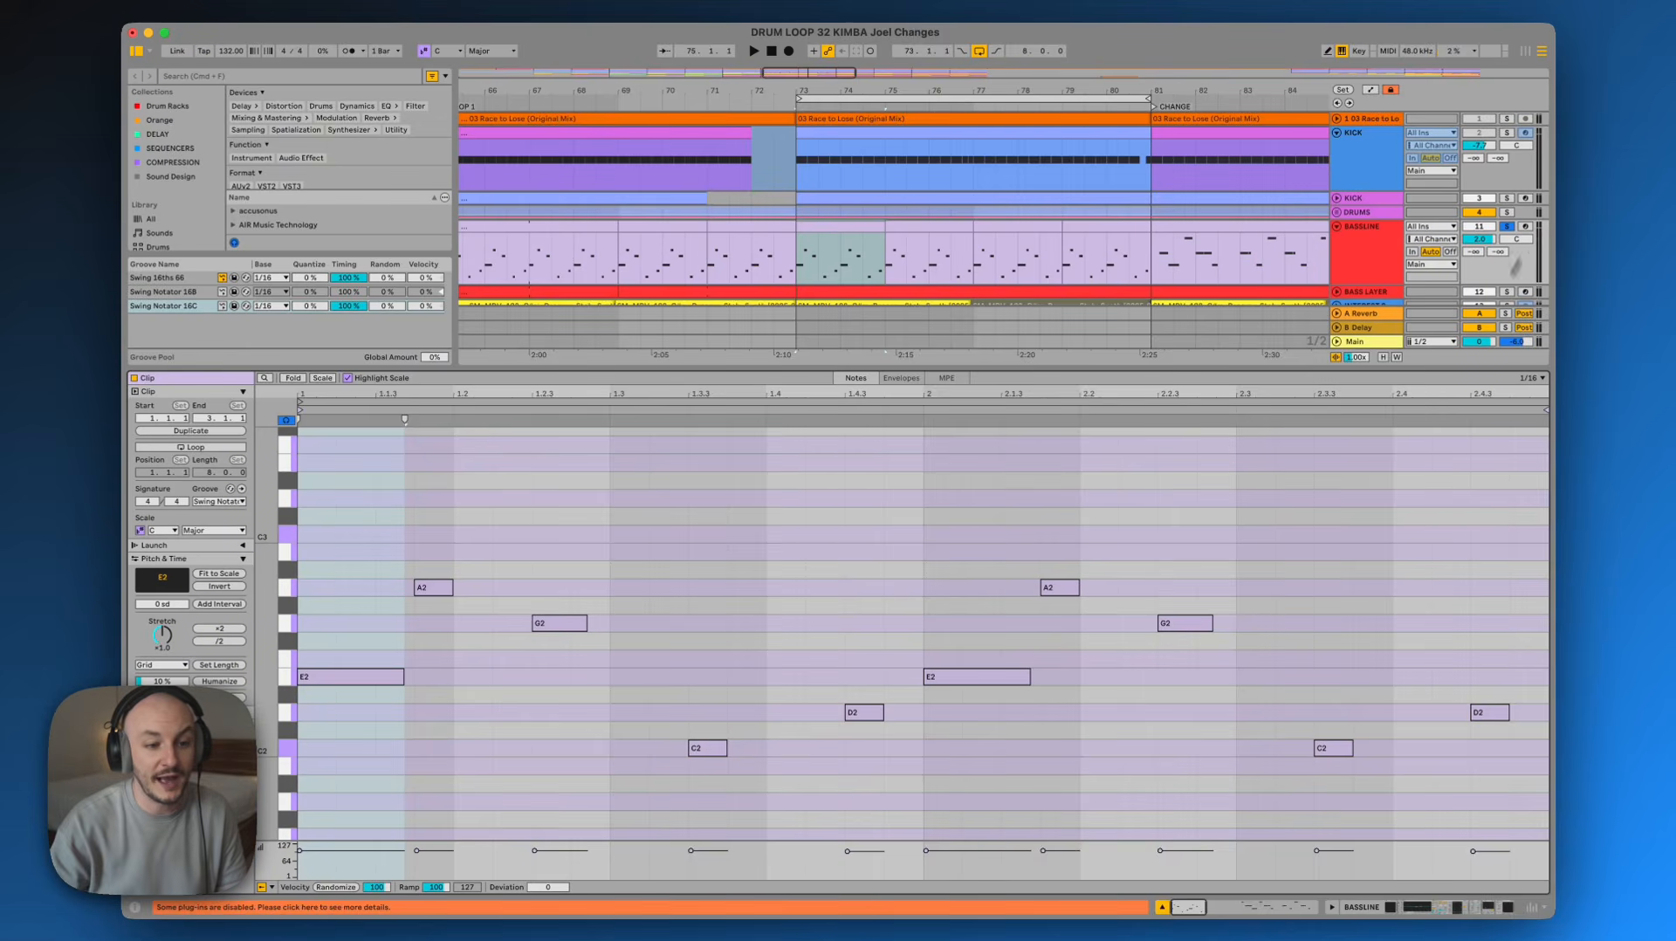
left_click_drag(1203, 90, 1196, 80)
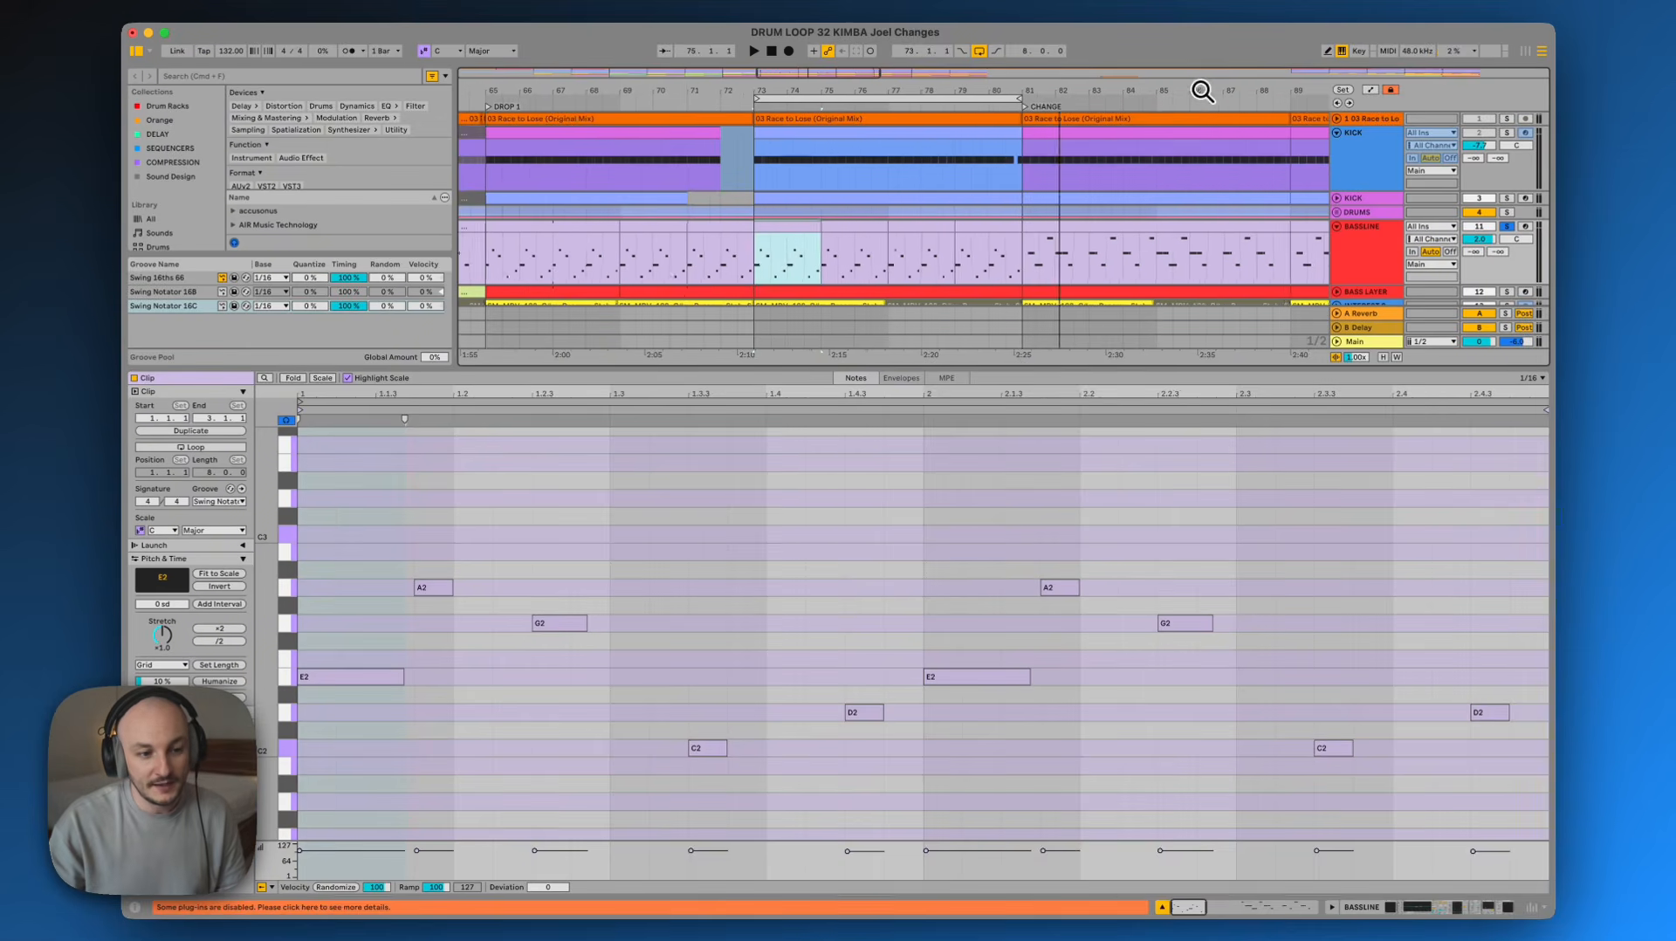
left_click(1182, 227)
left_click(868, 780)
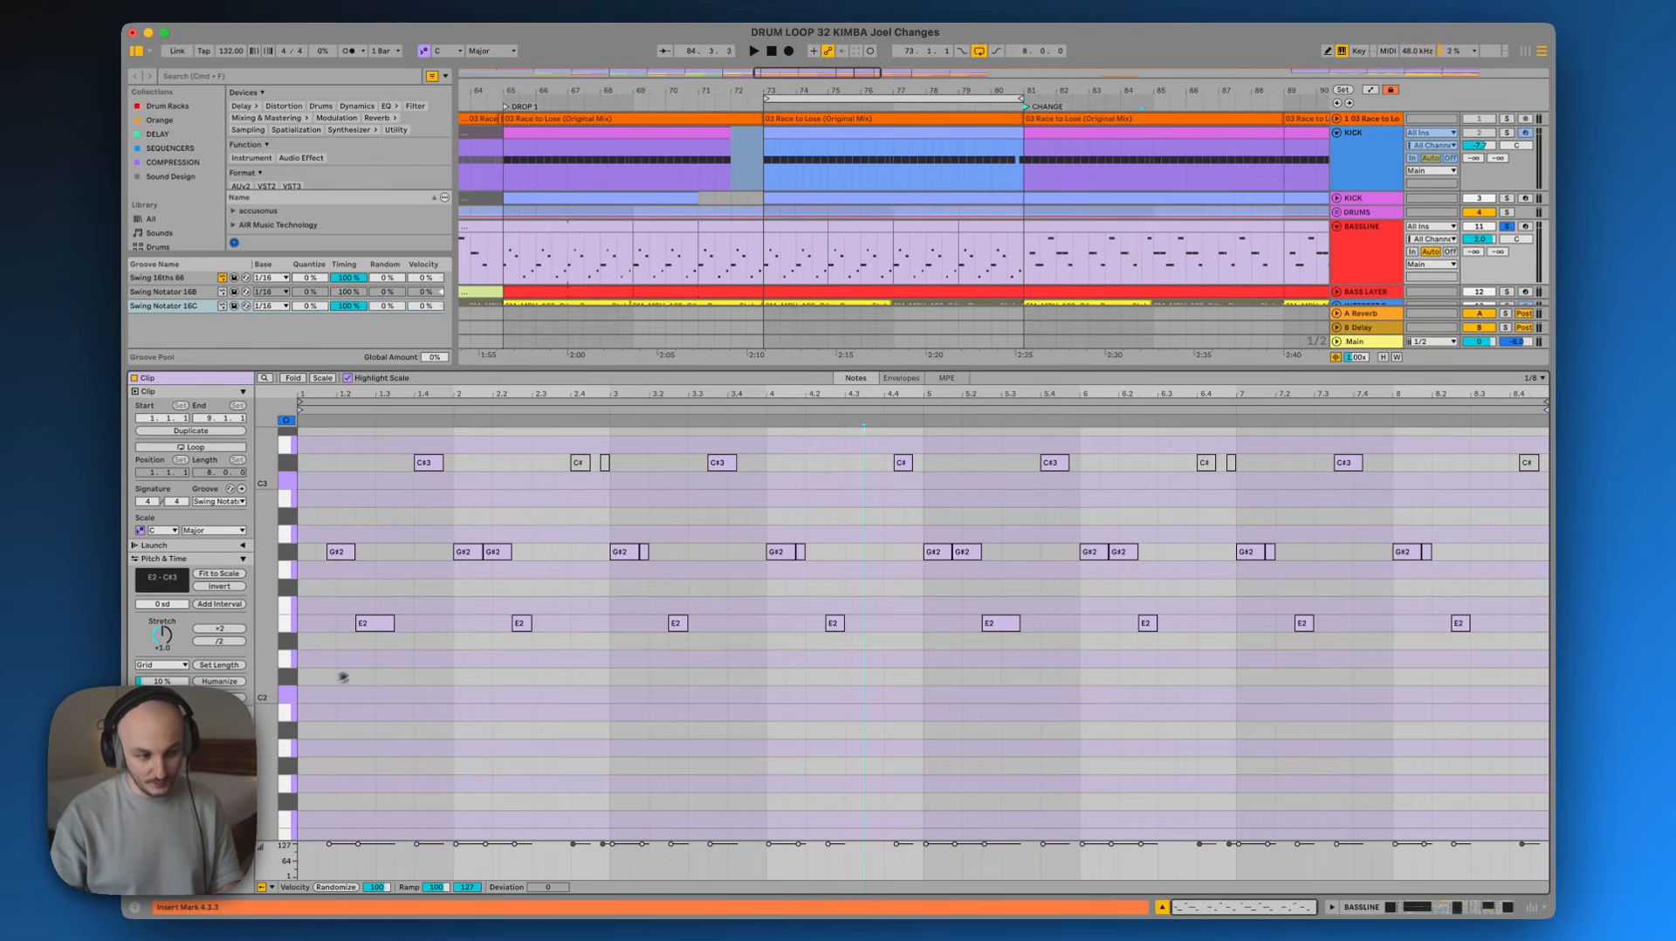
Select successive groups of notes in the CHANGE section bassline clip to audition each phrase
left_click_drag(306, 688, 455, 424)
left_click_drag(469, 659, 587, 442)
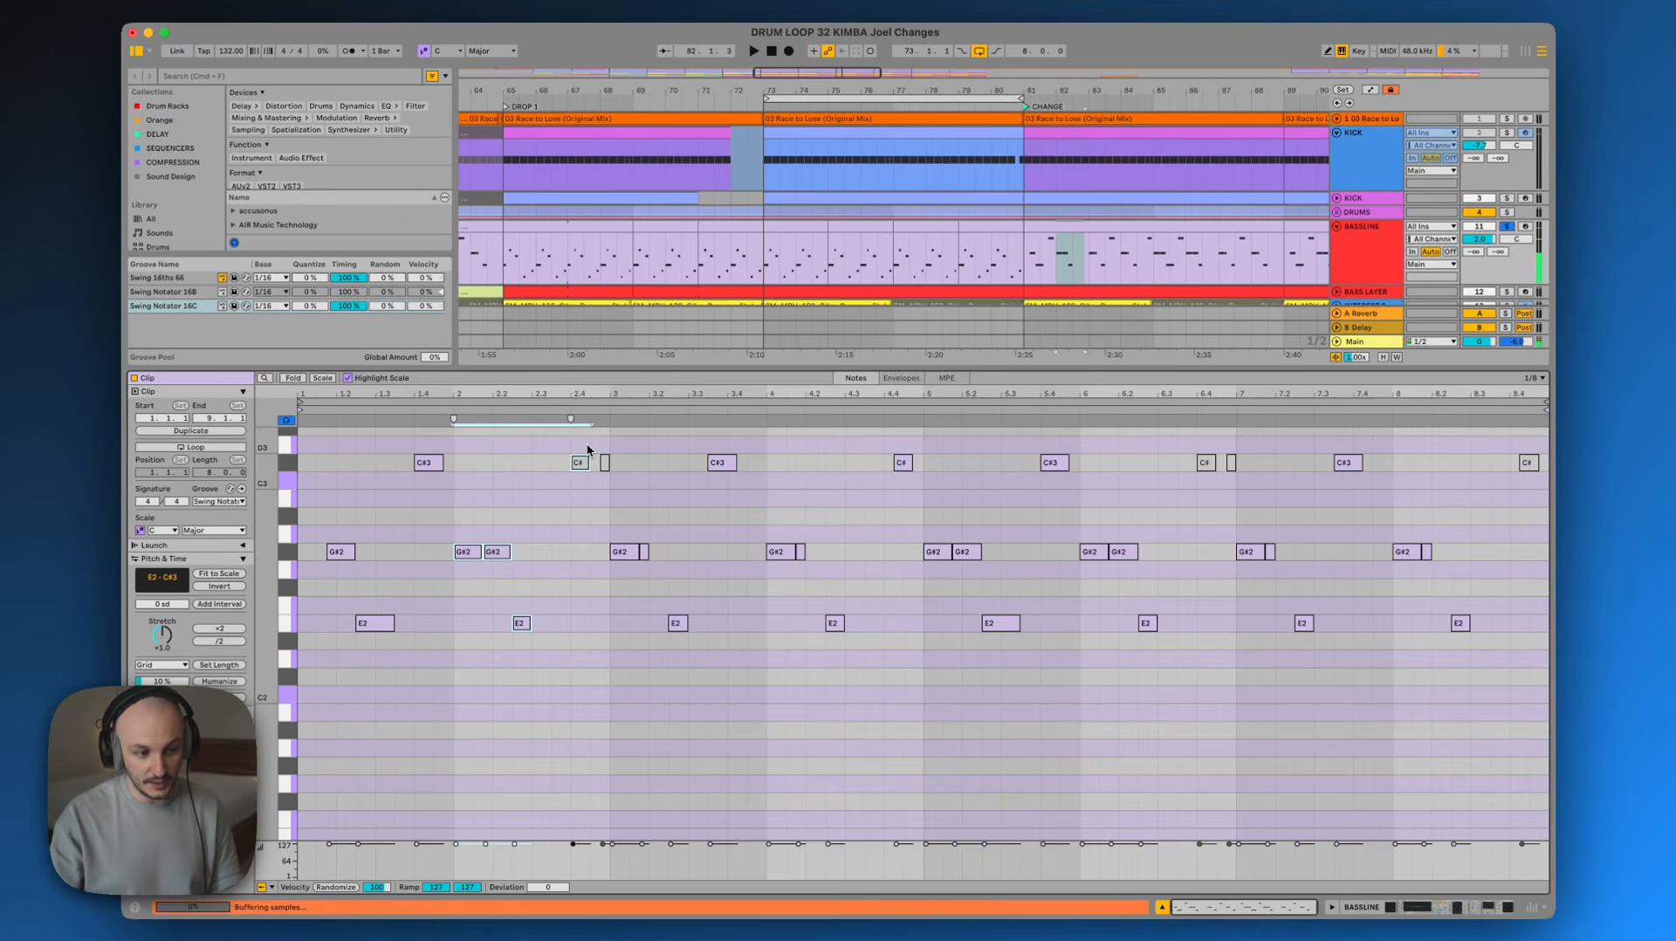
left_click(632, 664)
left_click_drag(632, 663, 756, 459)
left_click_drag(772, 662, 905, 438)
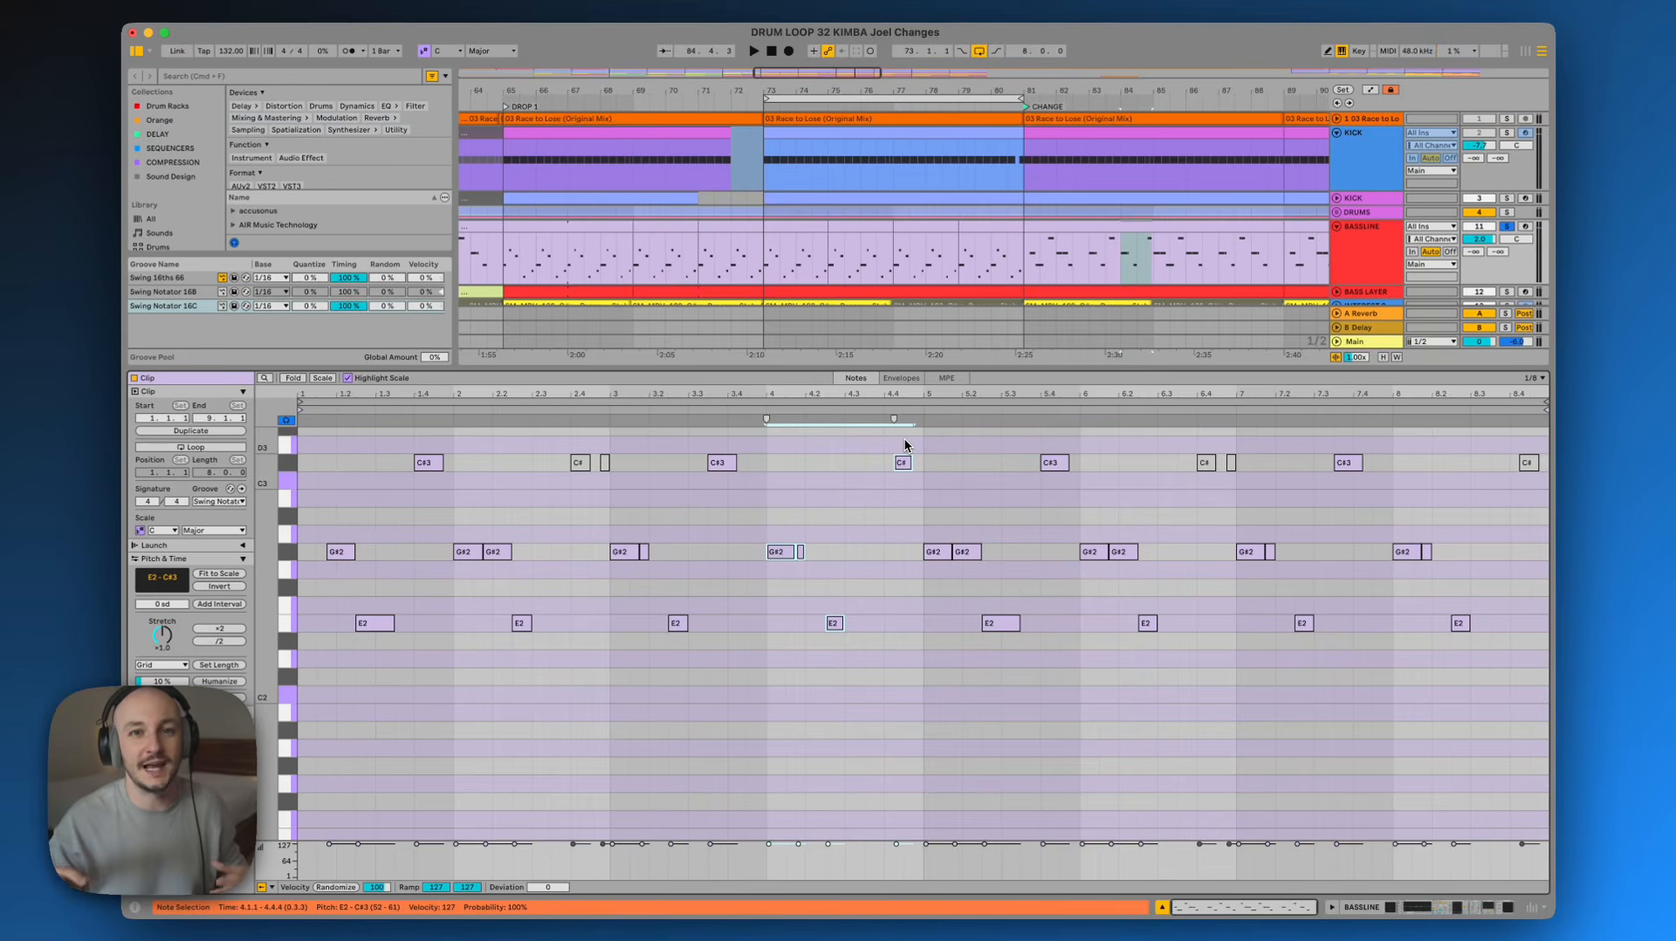
Open the BASSLINE clip just before the CHANGE section and play it back
left_click(801, 230)
scroll(610, 585, "down", 2)
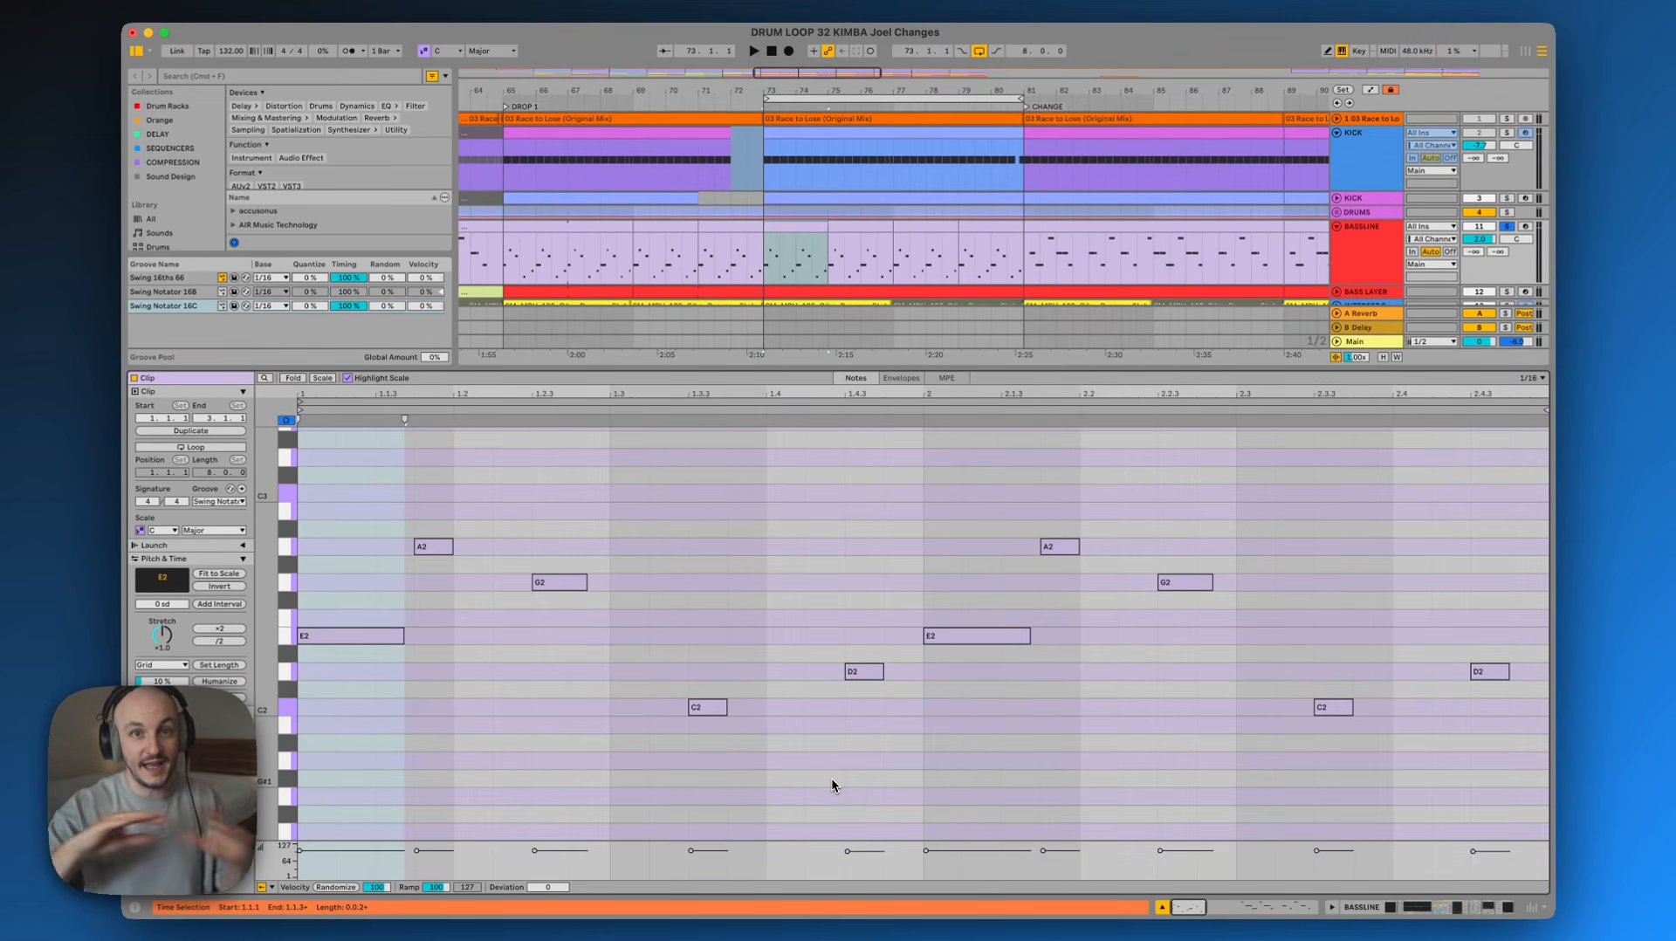
scroll(830, 775, "right", 2)
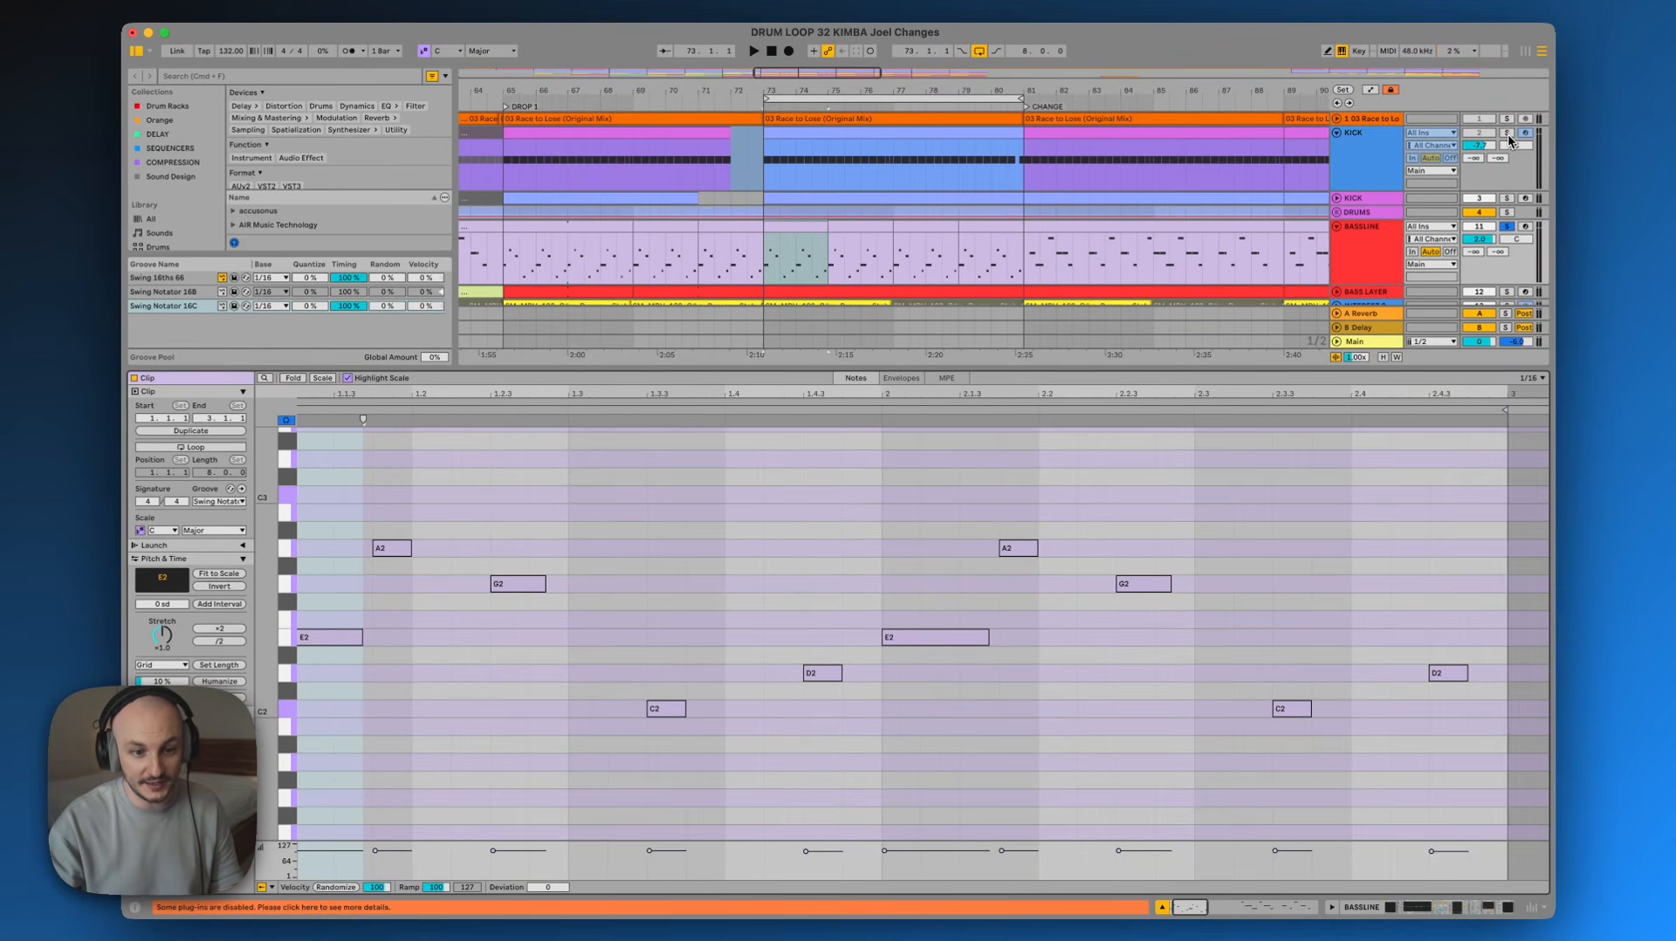
left_click(1507, 198)
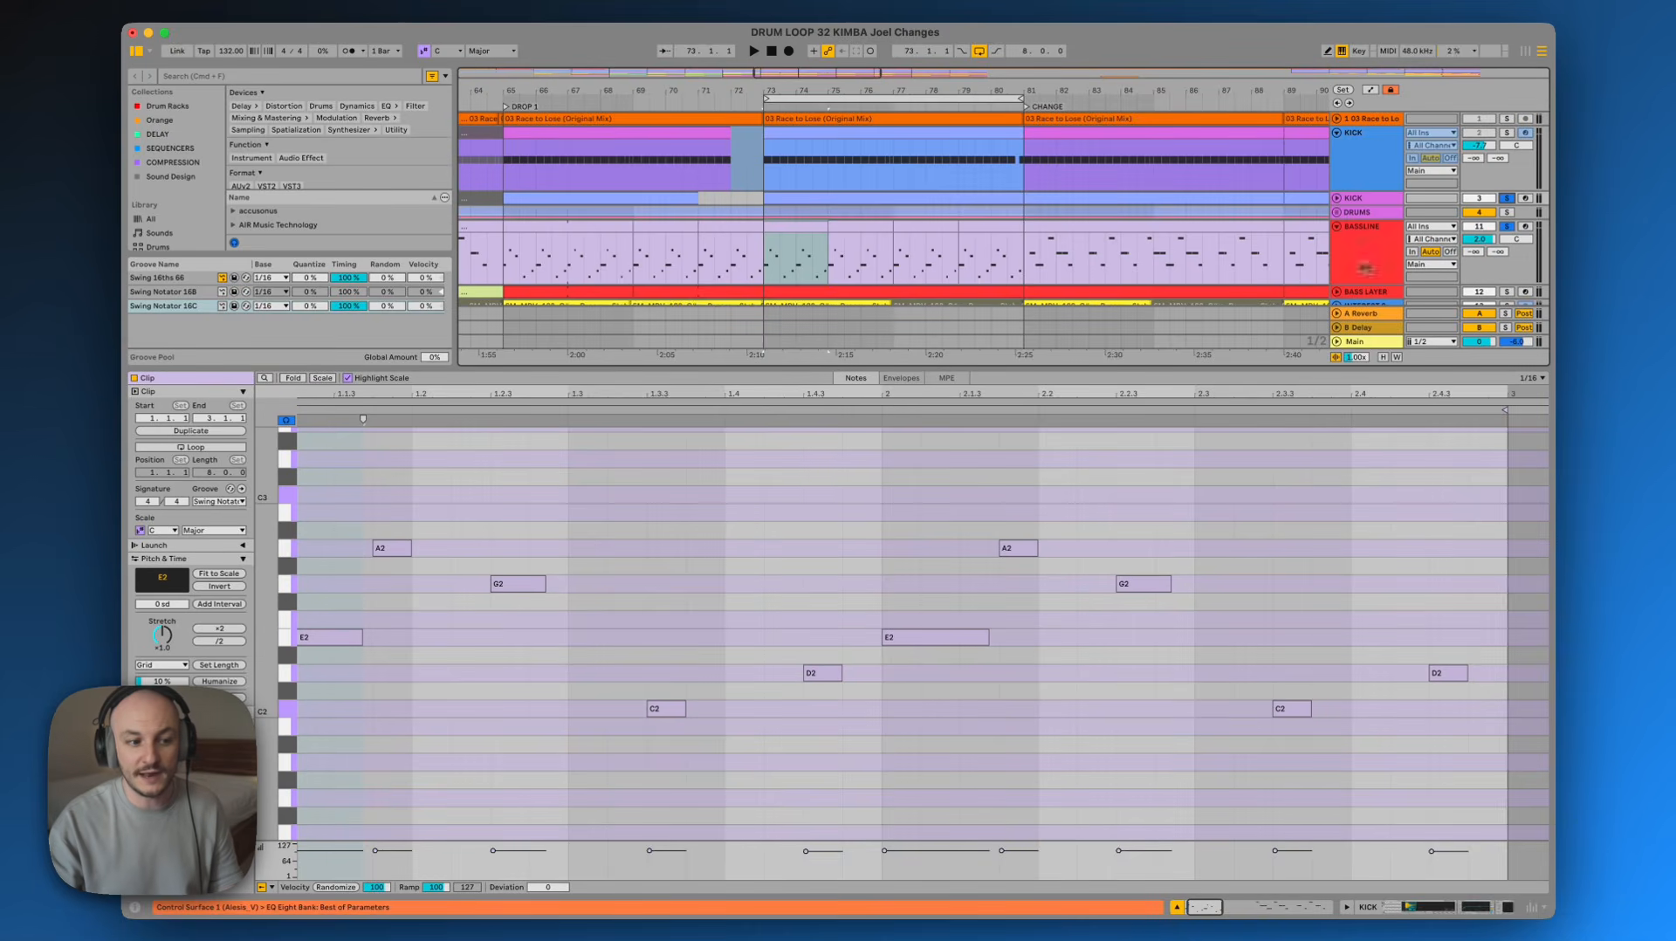
left_click(791, 229)
key("space")
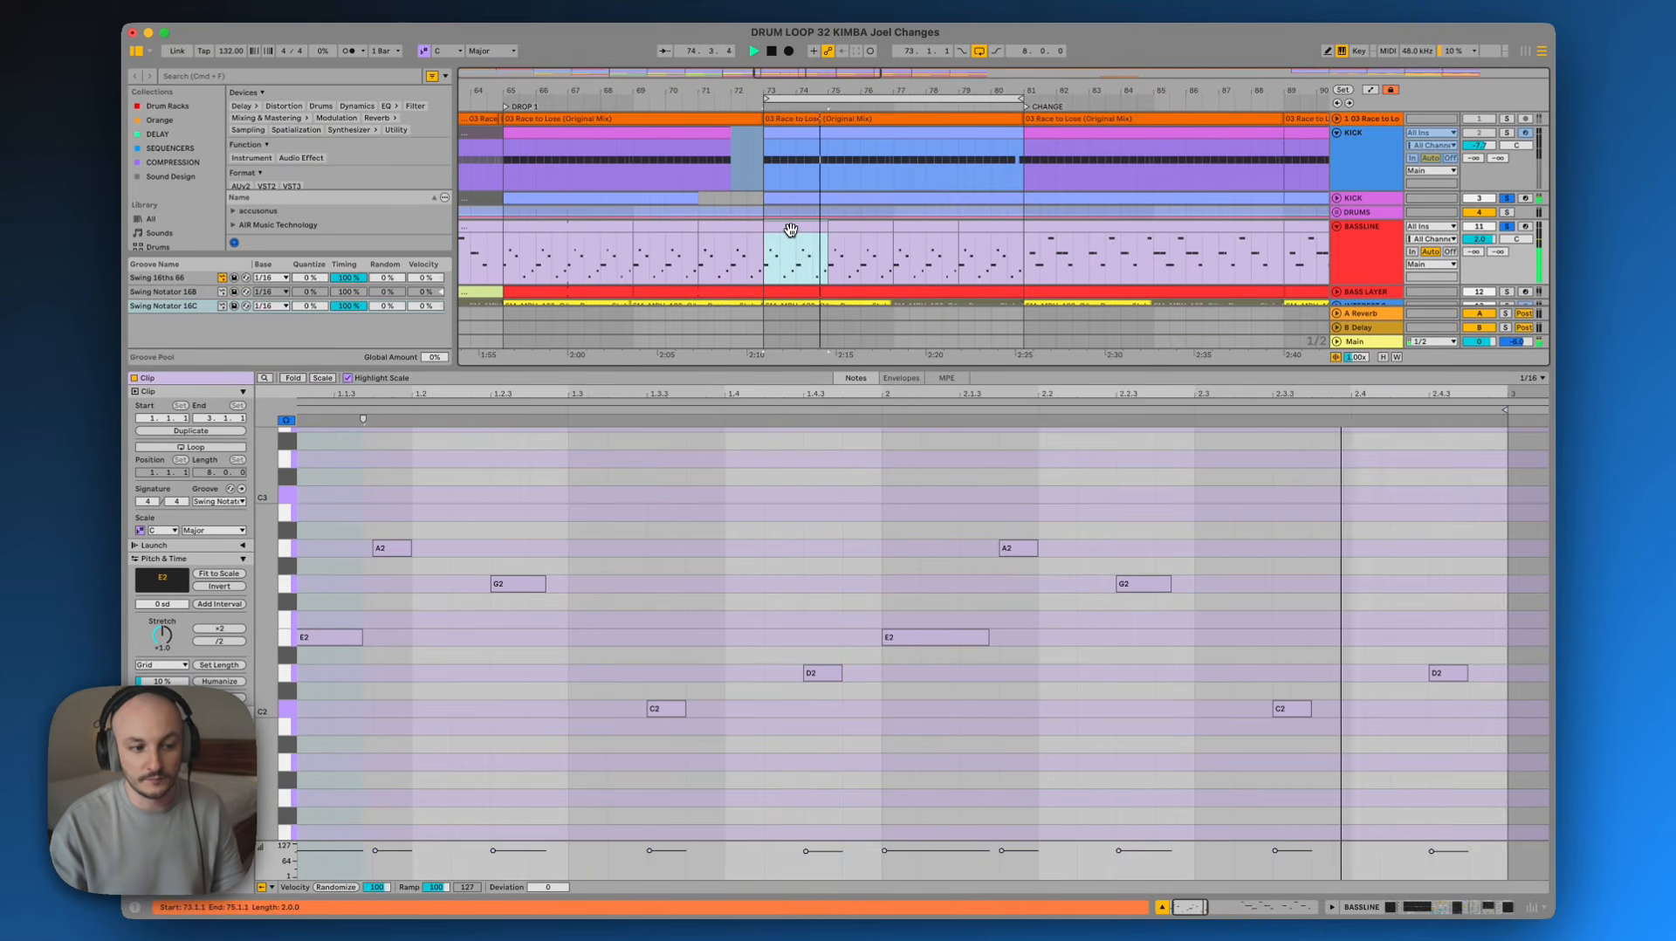
key("space")
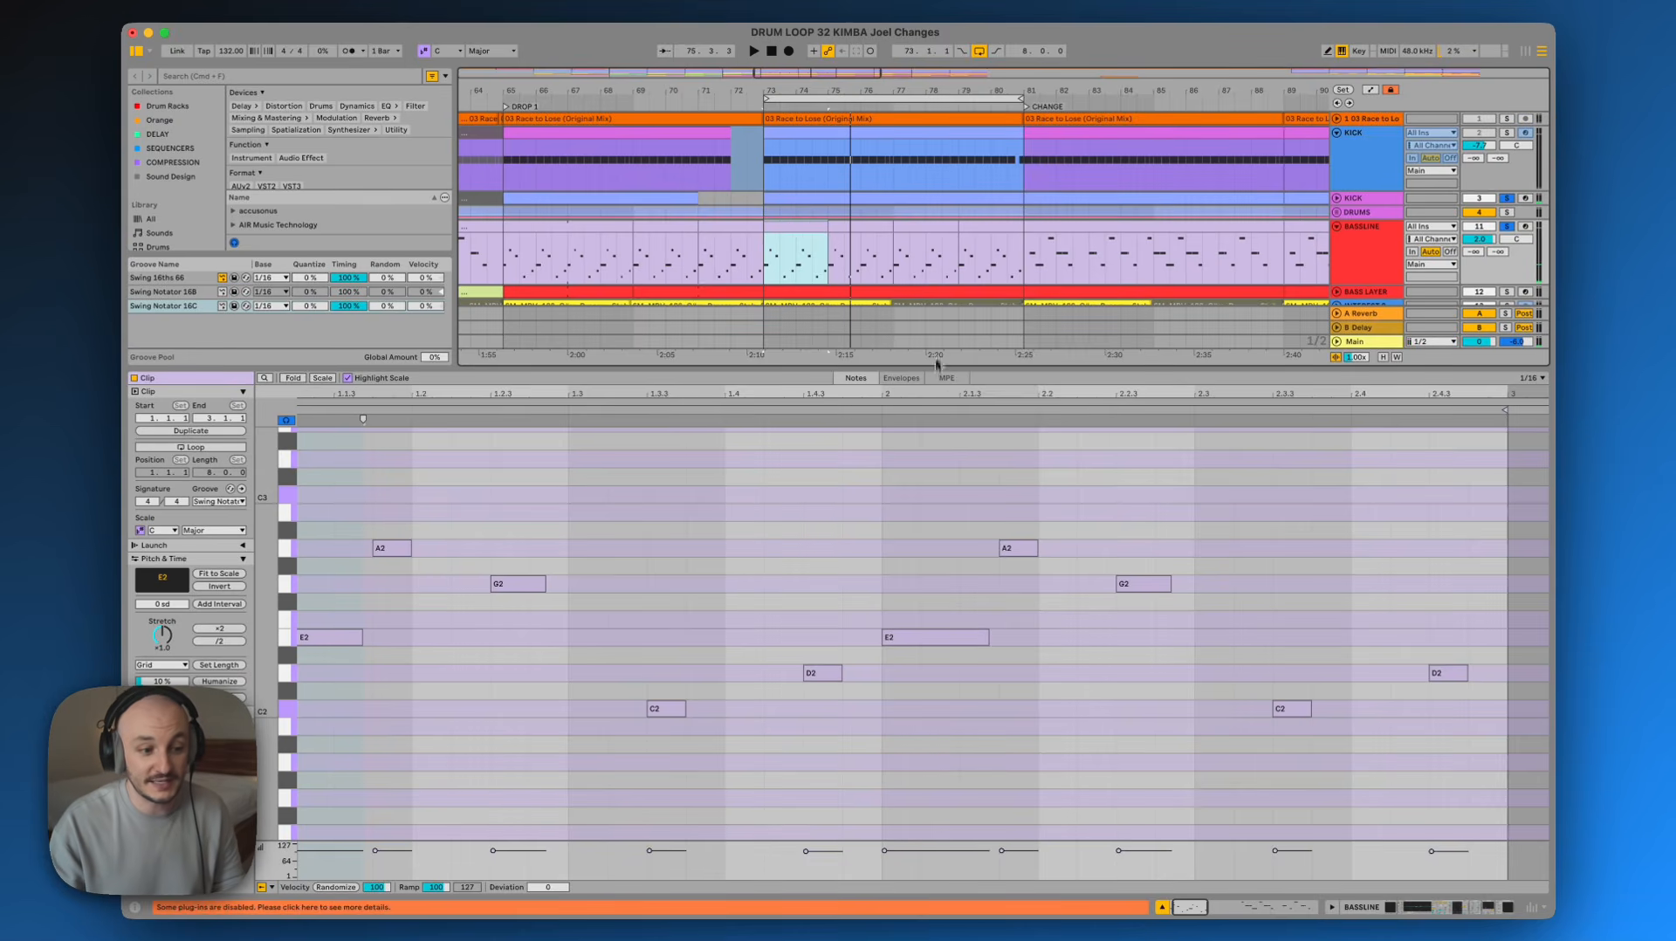
left_click_drag(937, 395, 937, 396)
Select the bassline notes across the first bars of the clip and play the passage back
left_click_drag(338, 694, 452, 506)
left_click_drag(573, 718, 786, 535)
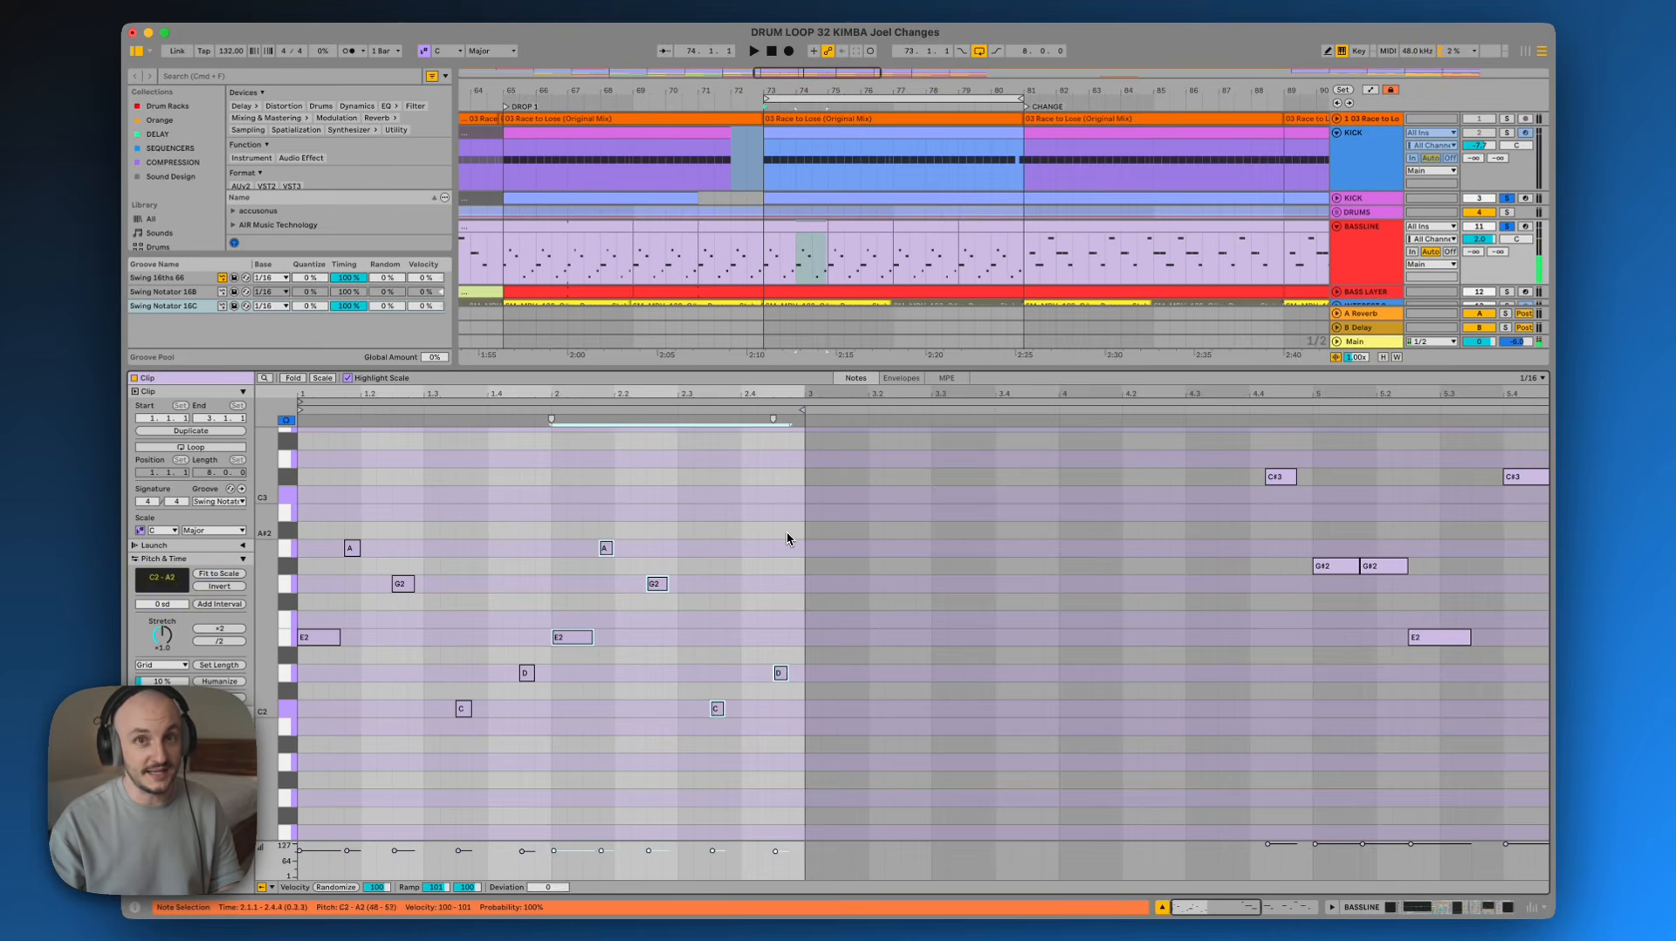
left_click(787, 531)
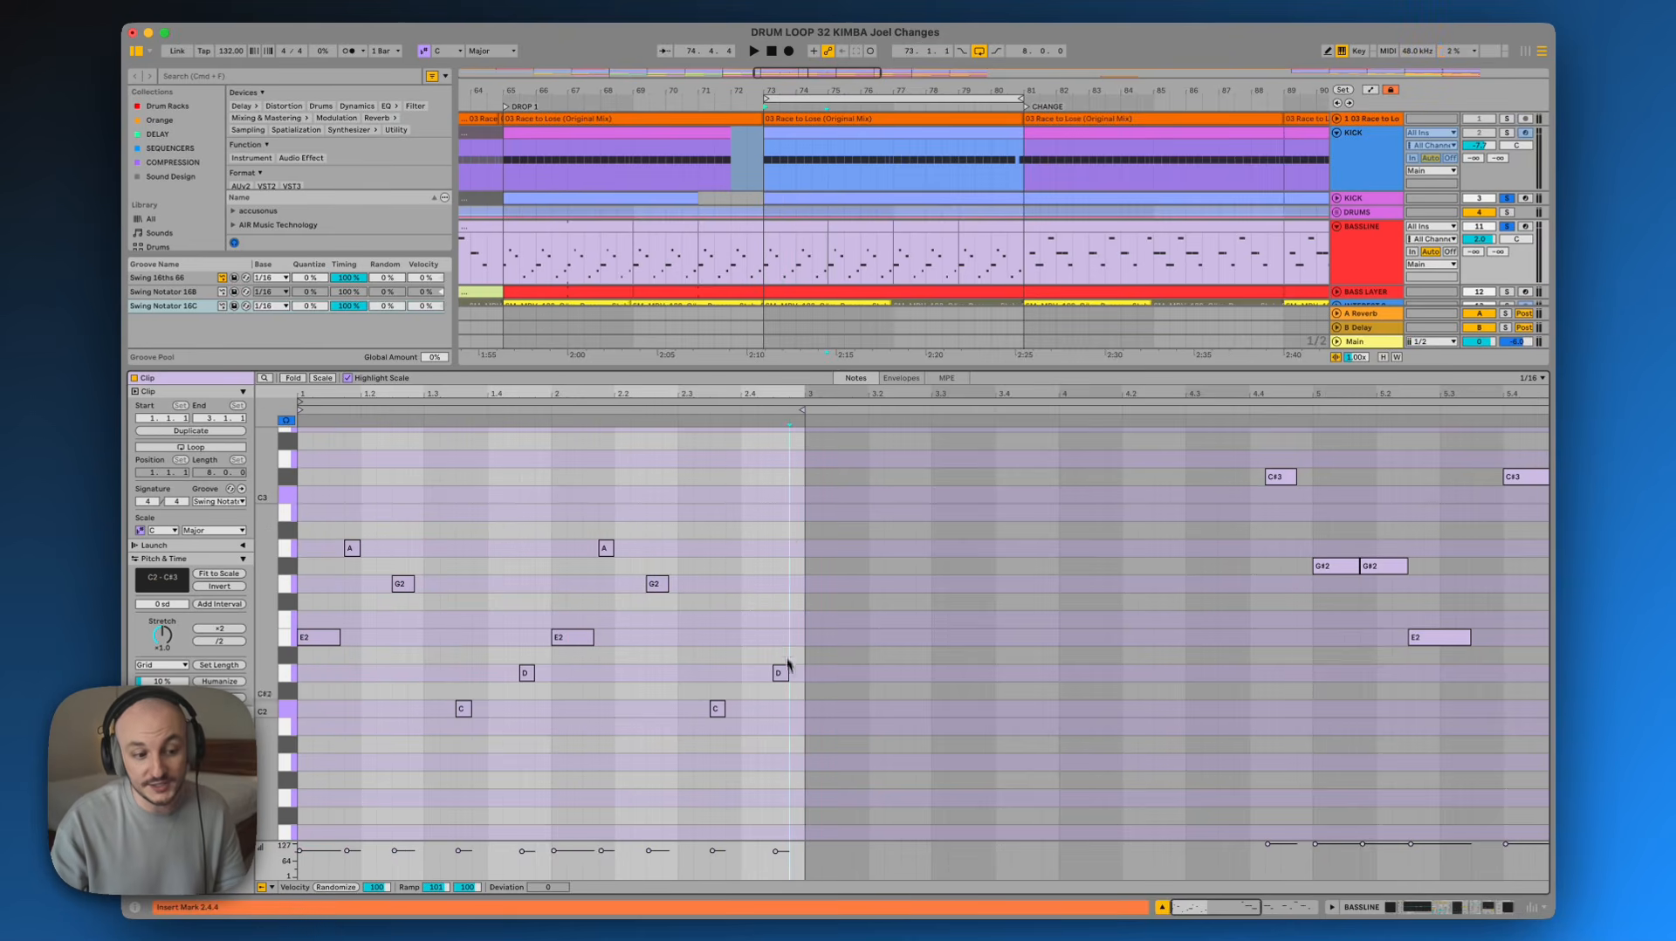
key("space")
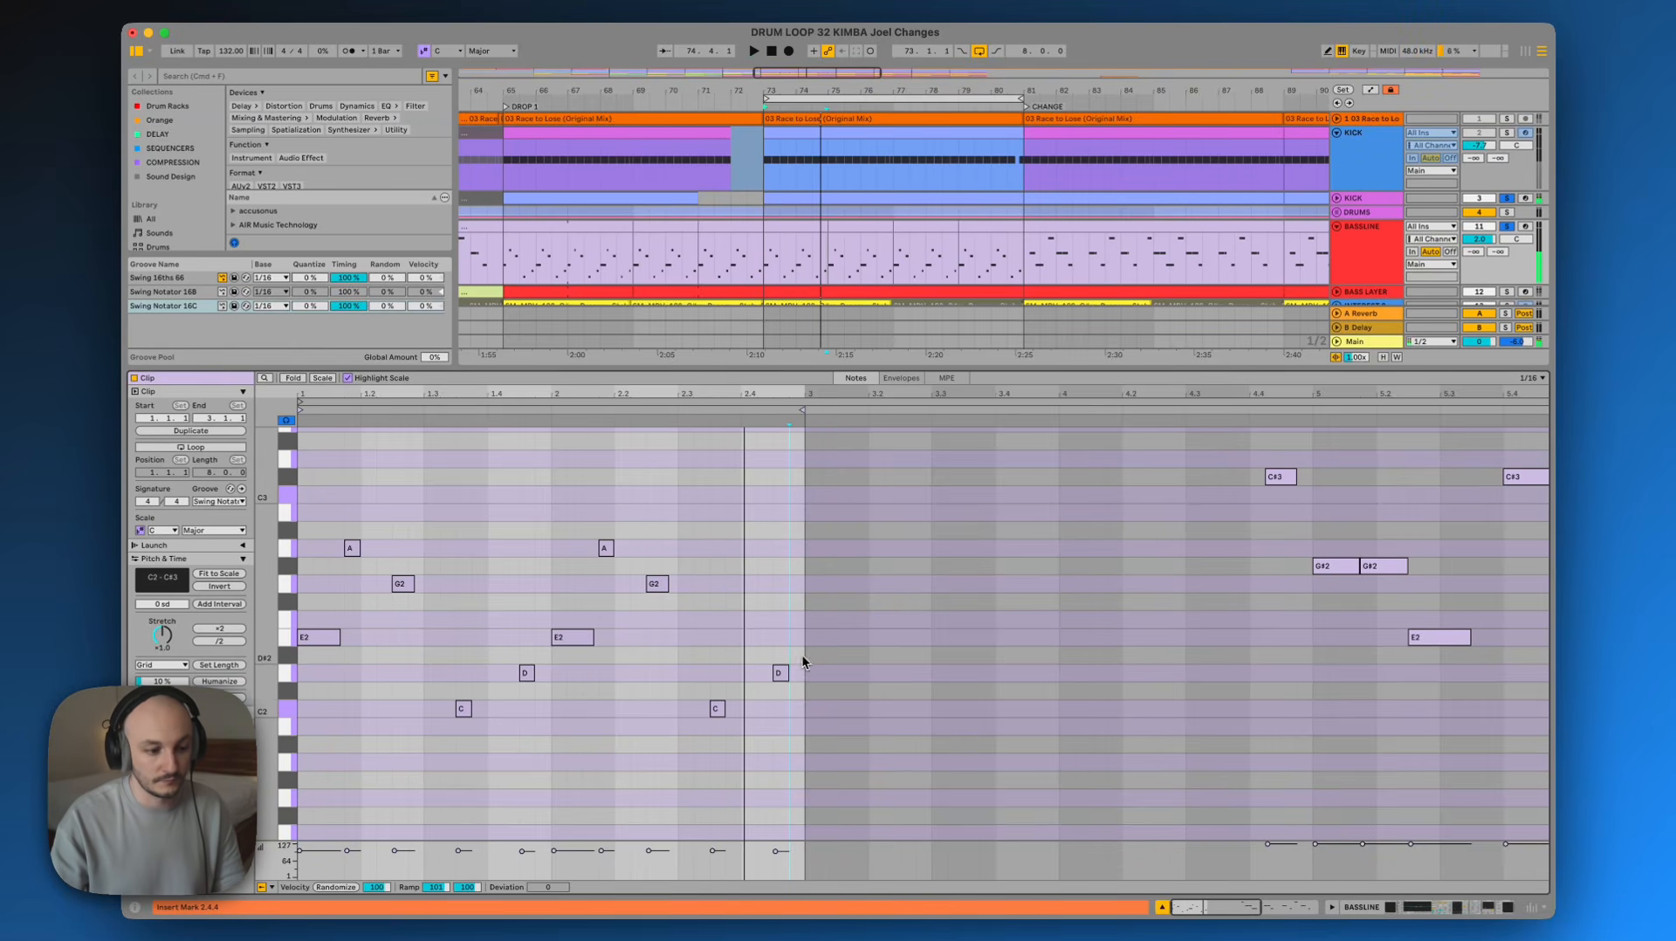
key("space")
Try moving the final D note up to E2, audition it, and undo the edit
left_click_drag(782, 680, 792, 631)
key("space")
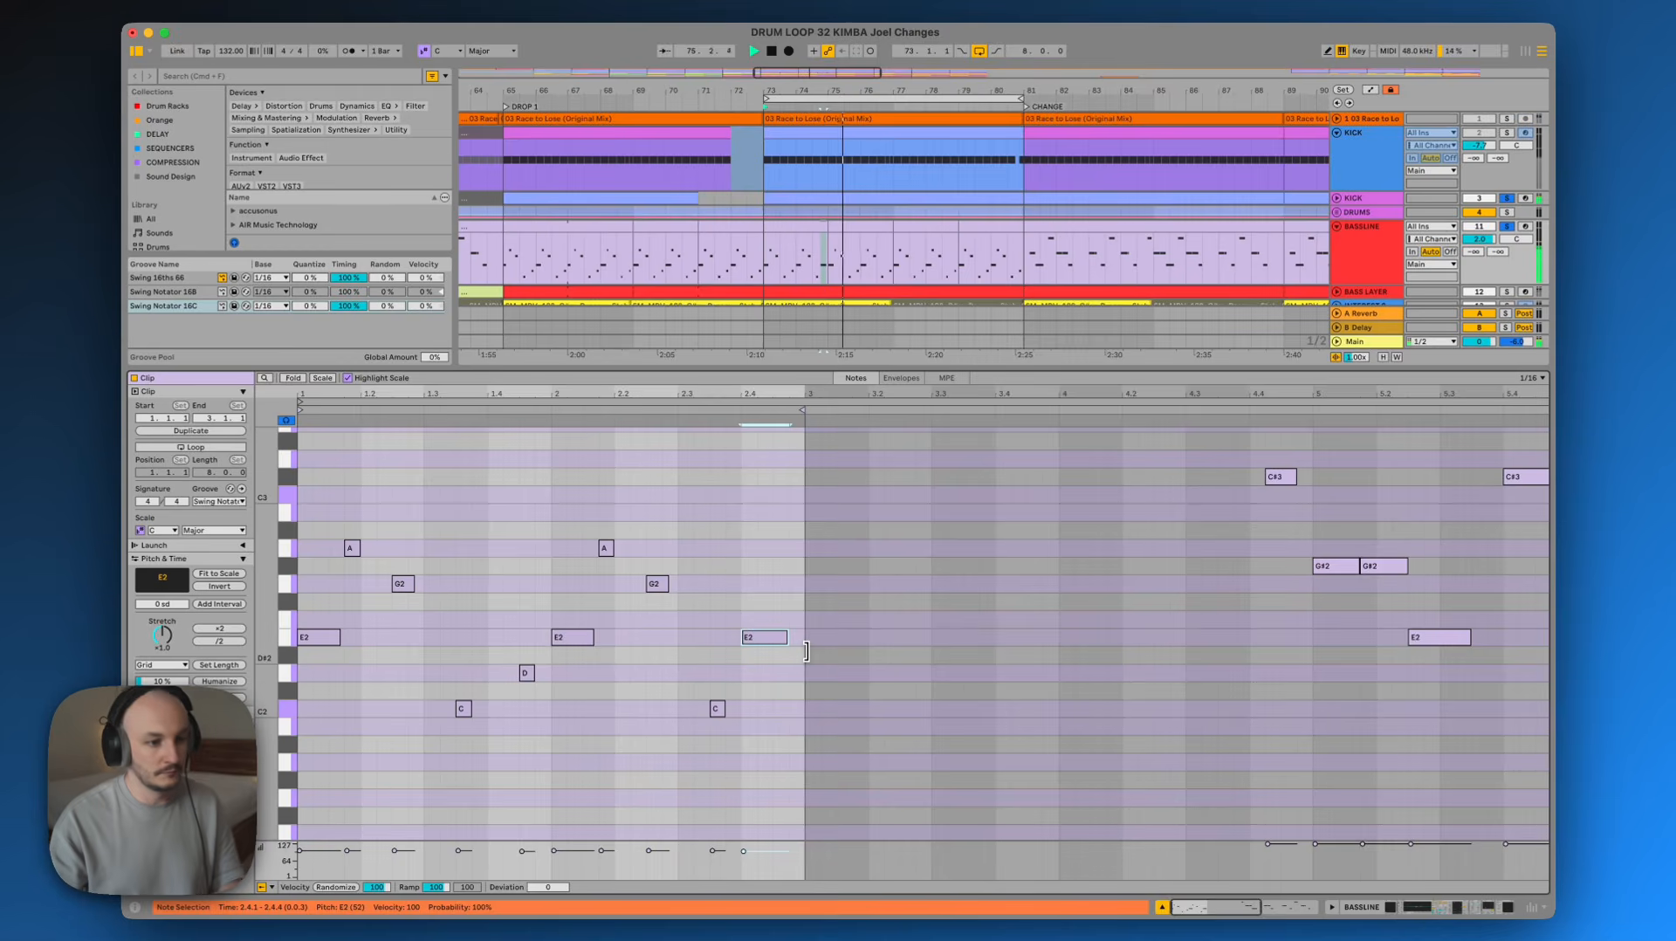
left_click(791, 229)
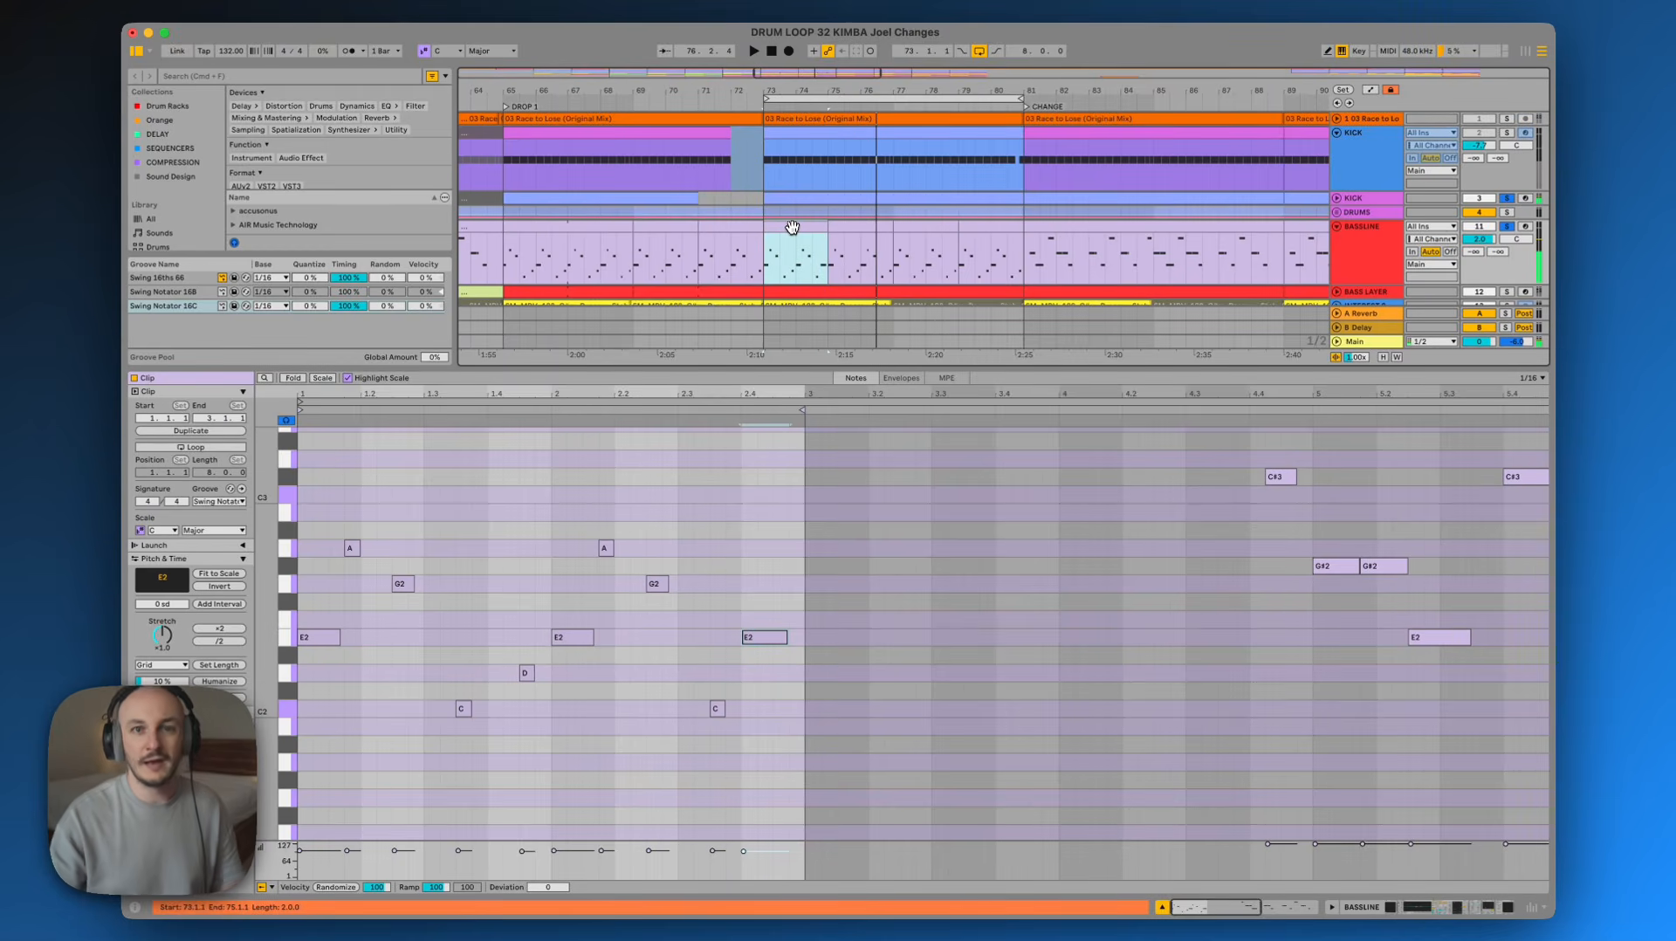
key("super+z")
key("super+z")
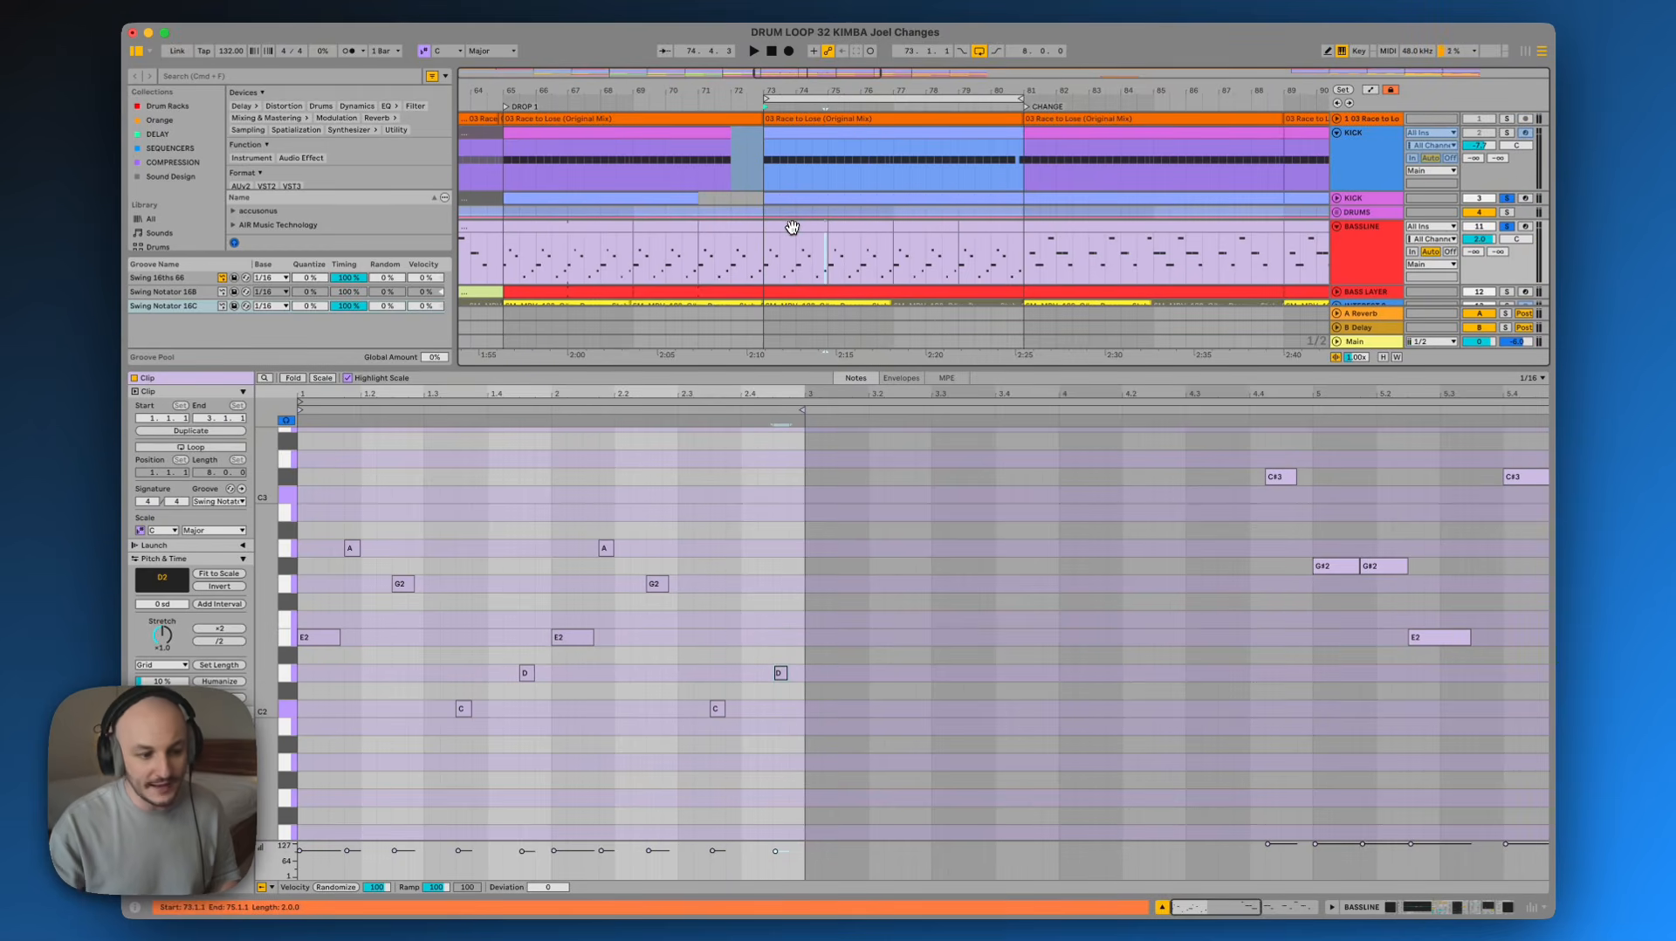
Open the BASSLINE track's Serum instrument window and reposition it over the arrangement
left_click(1458, 908)
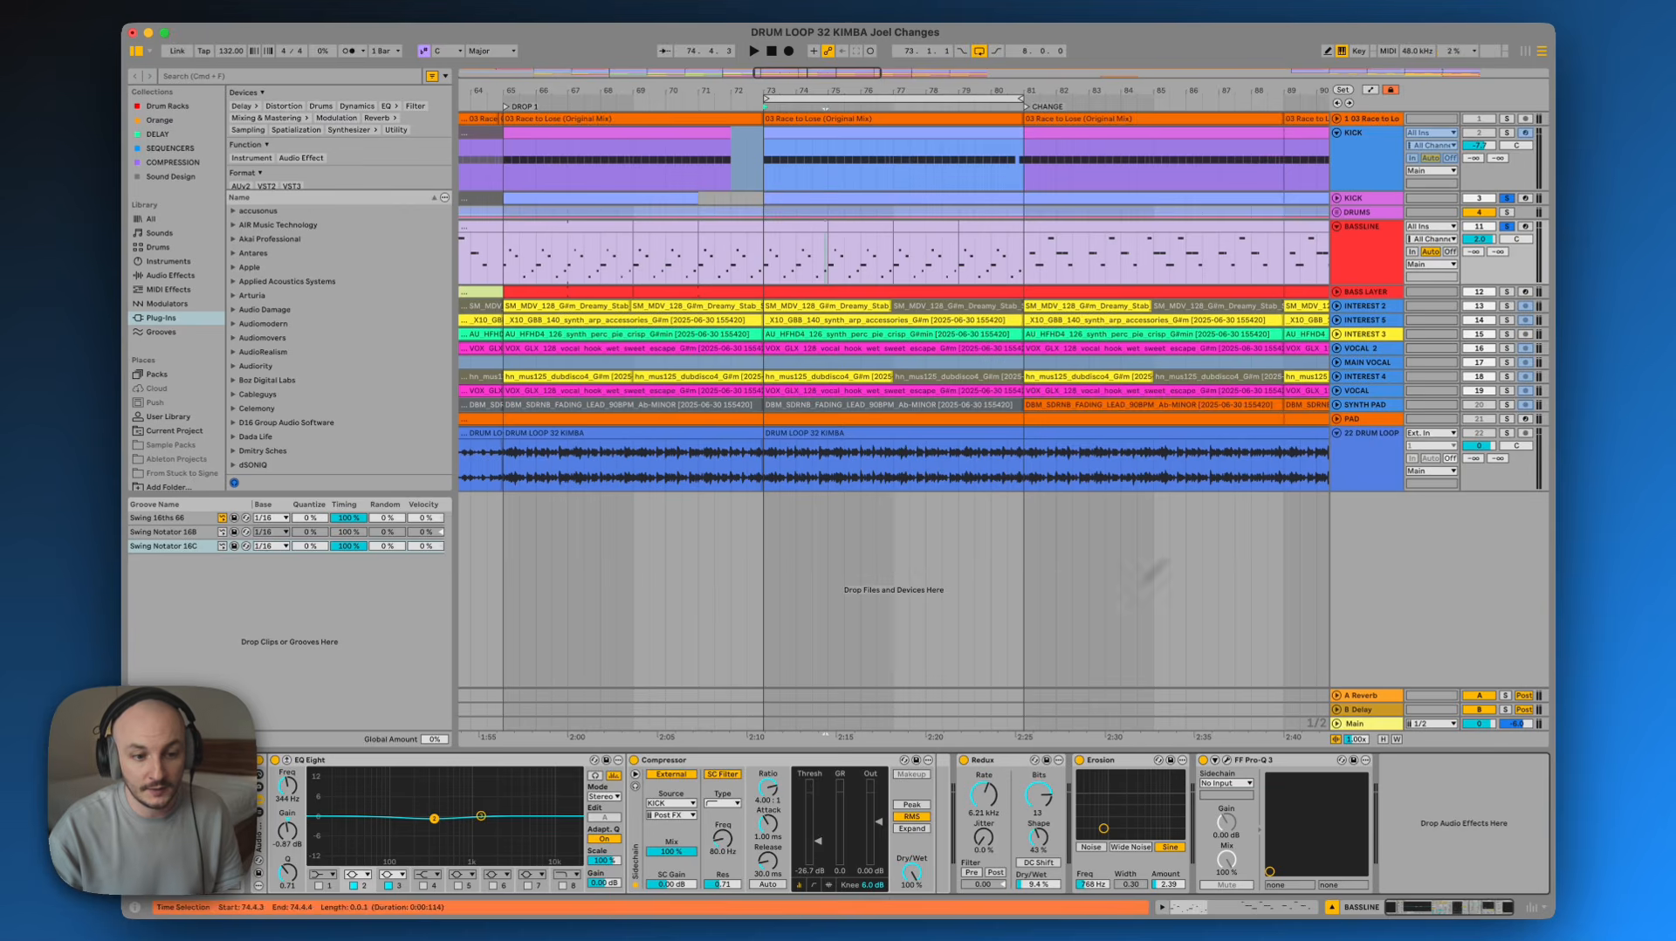
left_click(1352, 251)
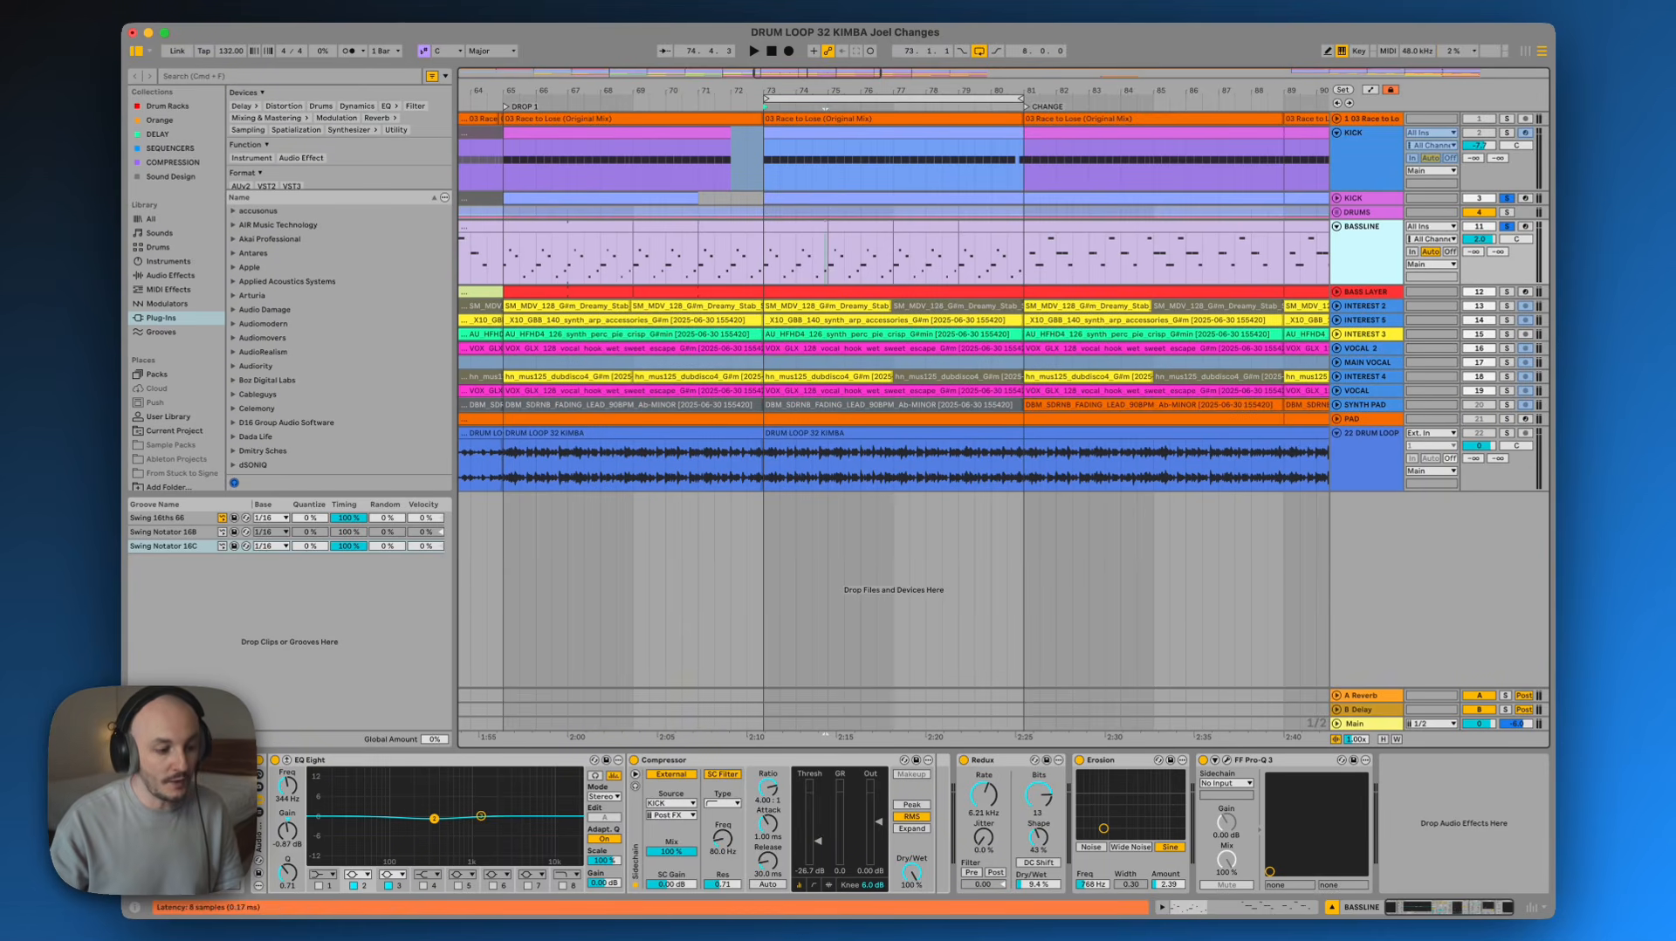
left_click(175, 760)
left_click_drag(838, 182, 919, 121)
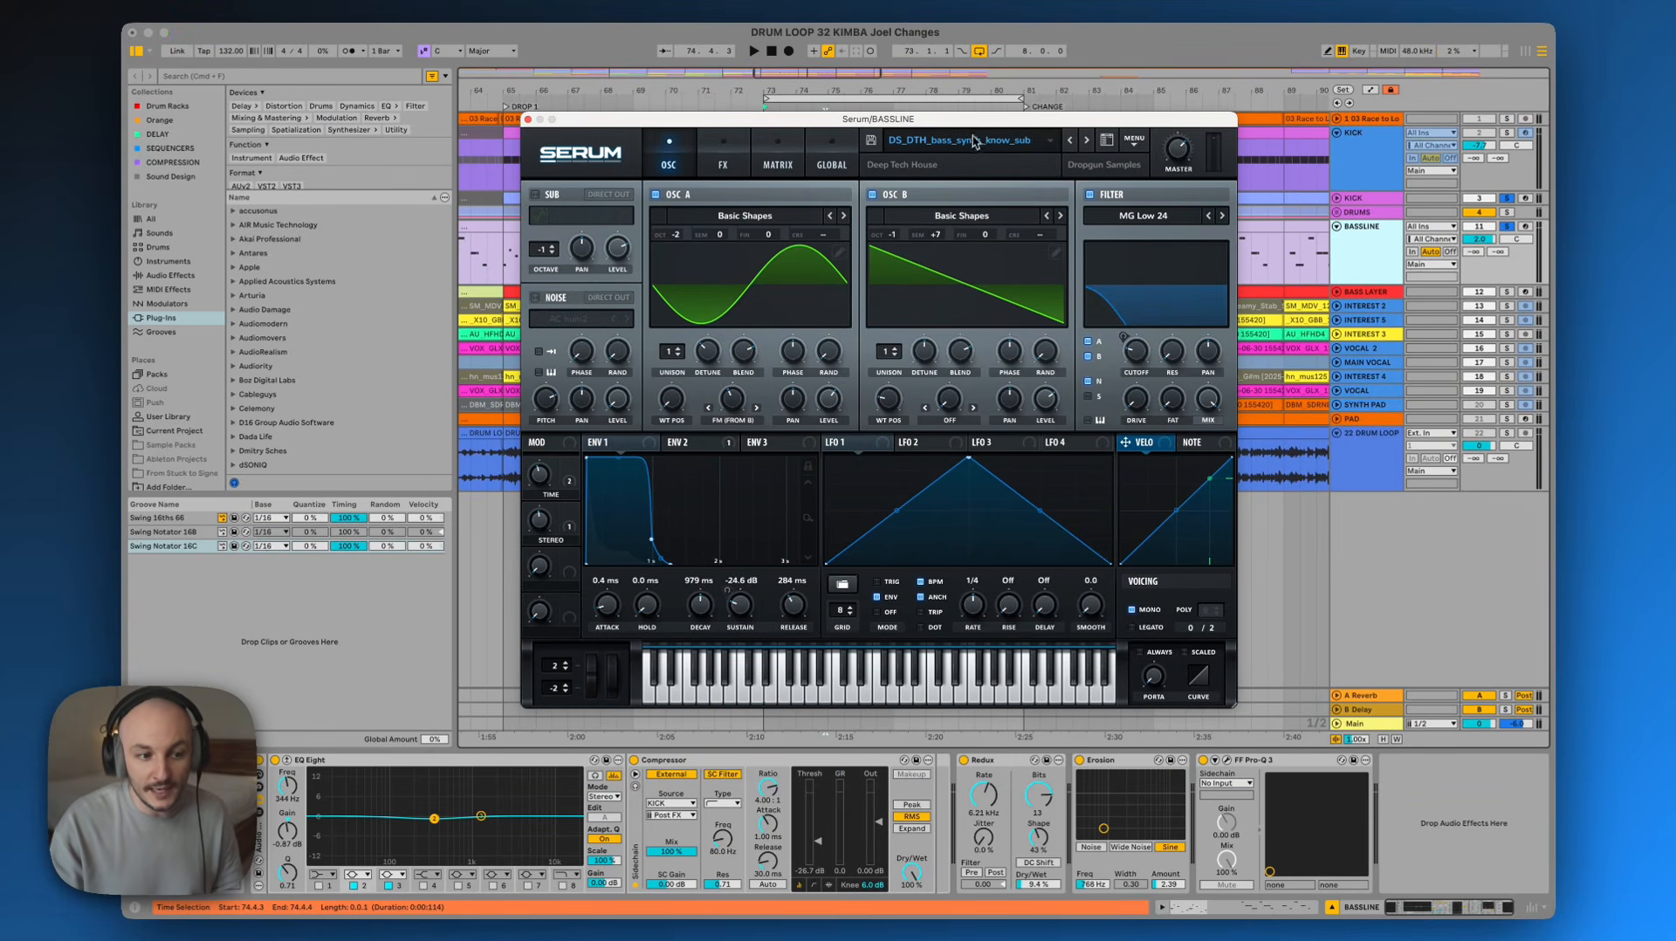
left_click_drag(975, 141, 988, 117)
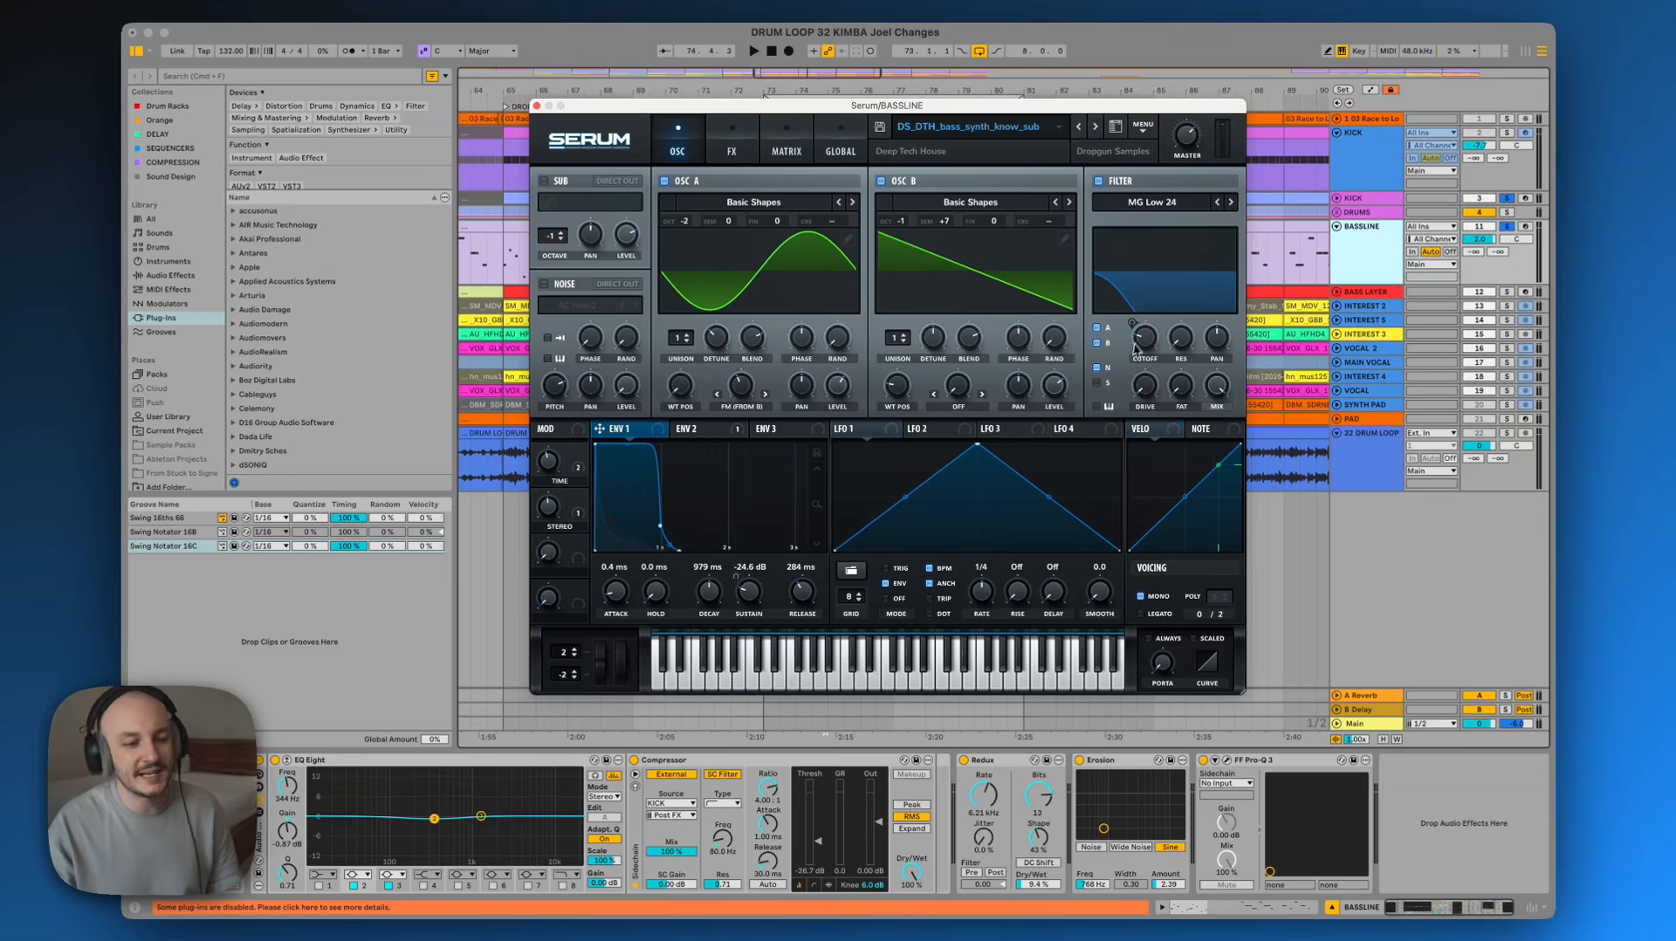
mouse_move(1137, 339)
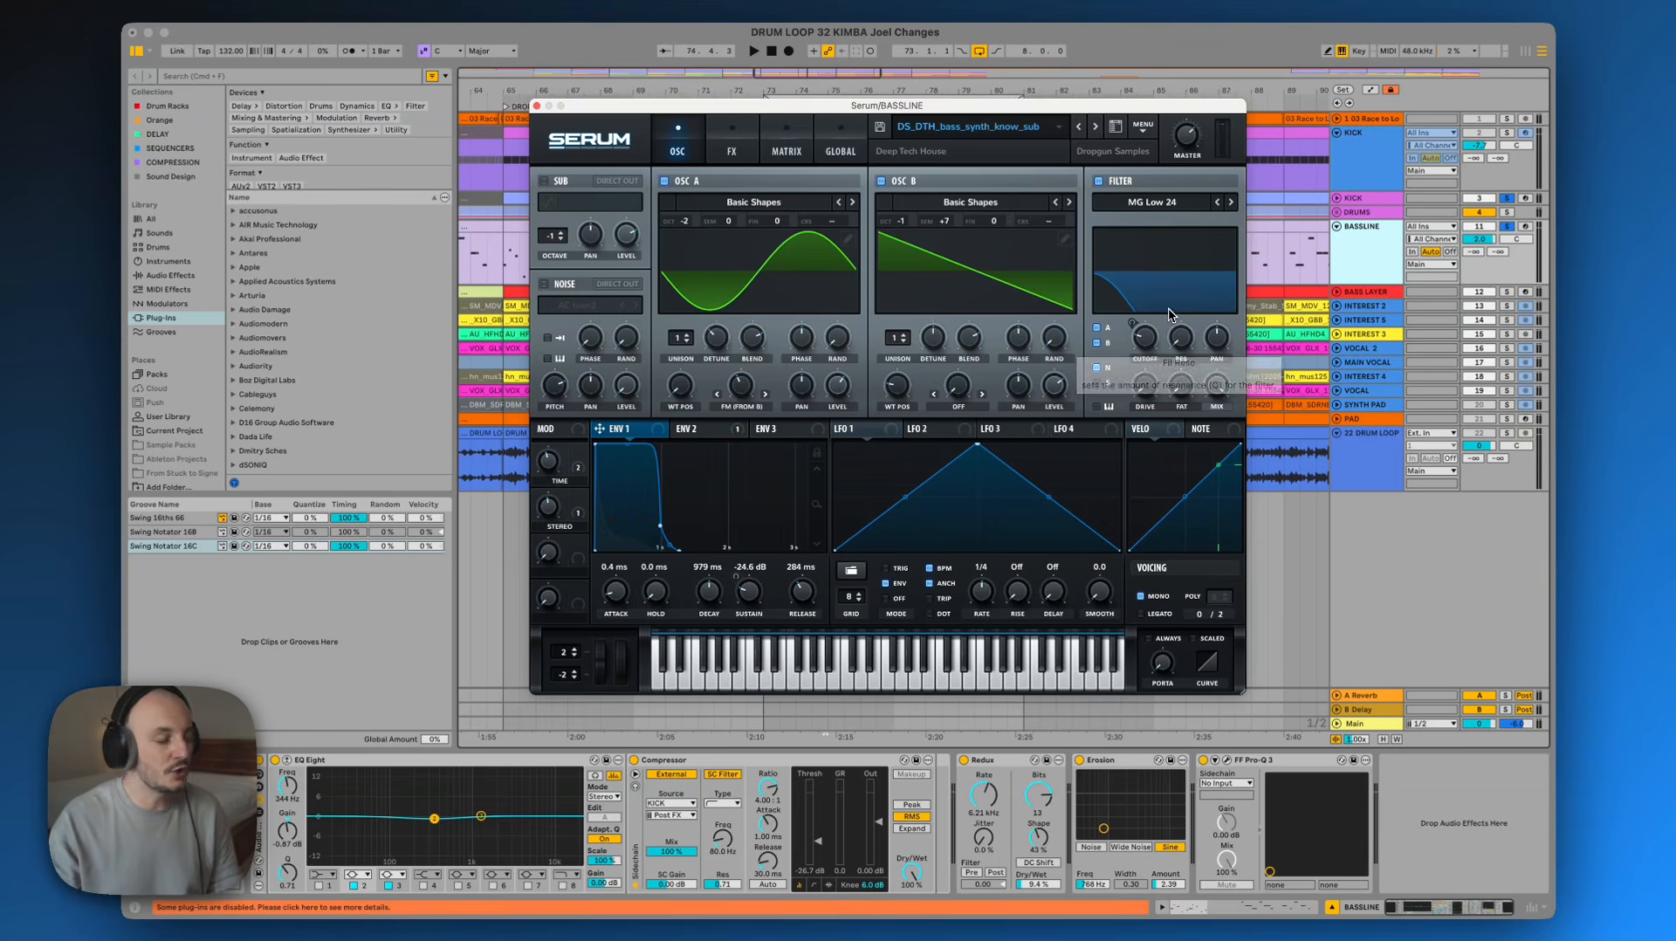
Inspect Serum's oscillator page and ENV 2 modulating the filter cutoff during playback, then close the window
left_click(735, 133)
left_click(690, 145)
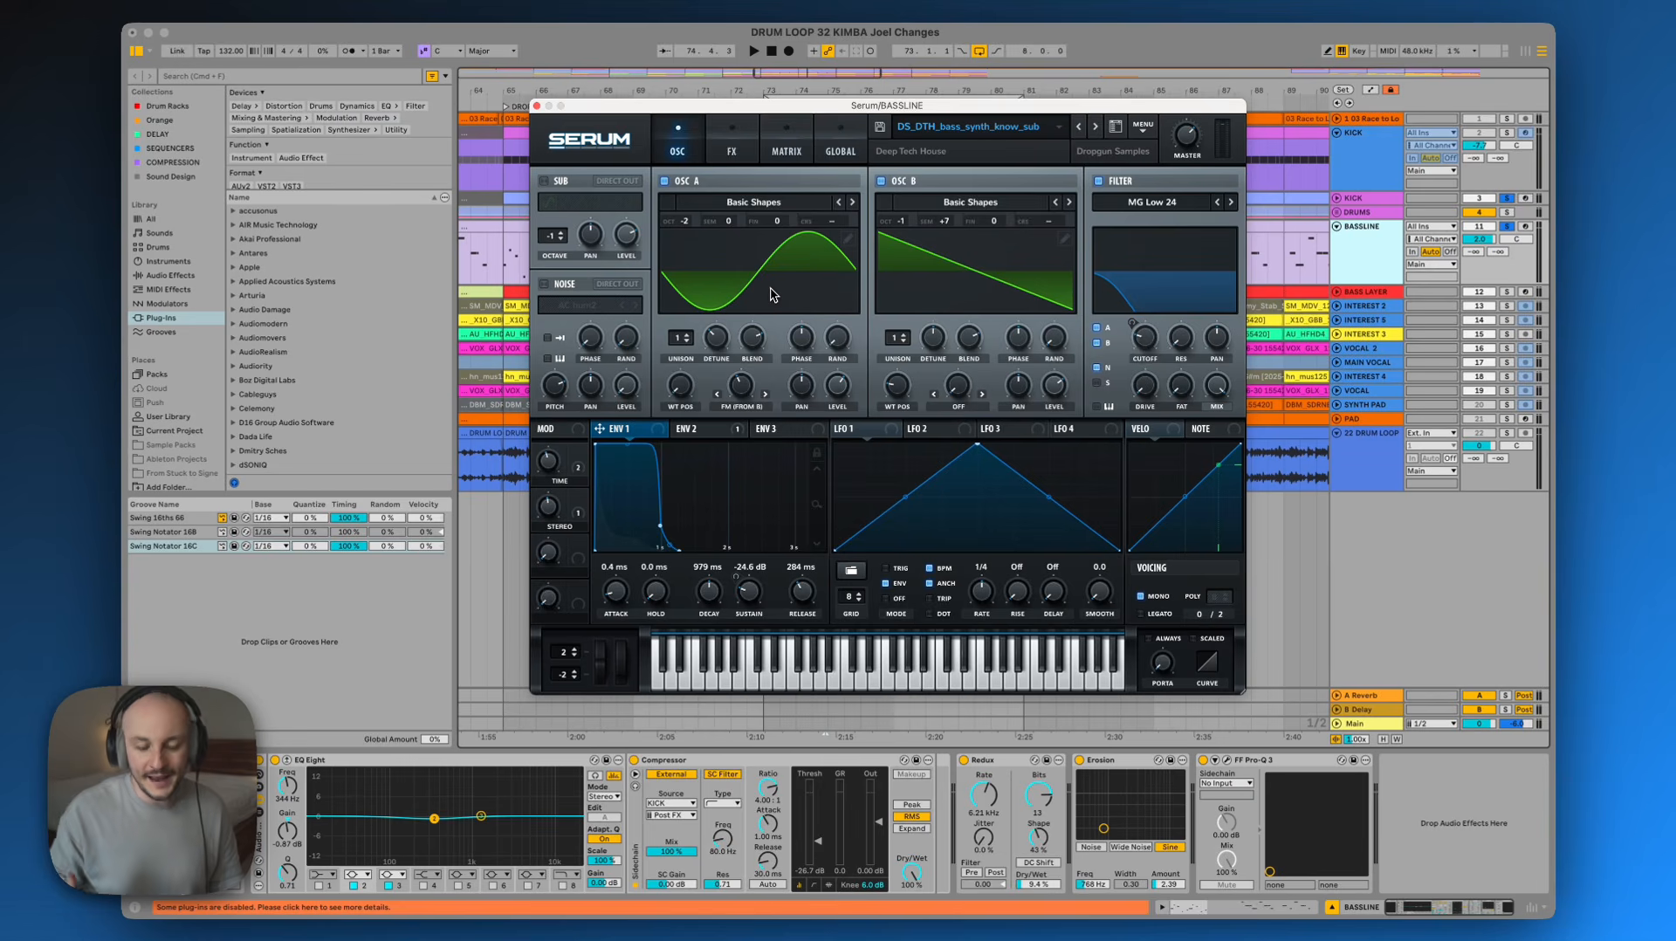
left_click(696, 432)
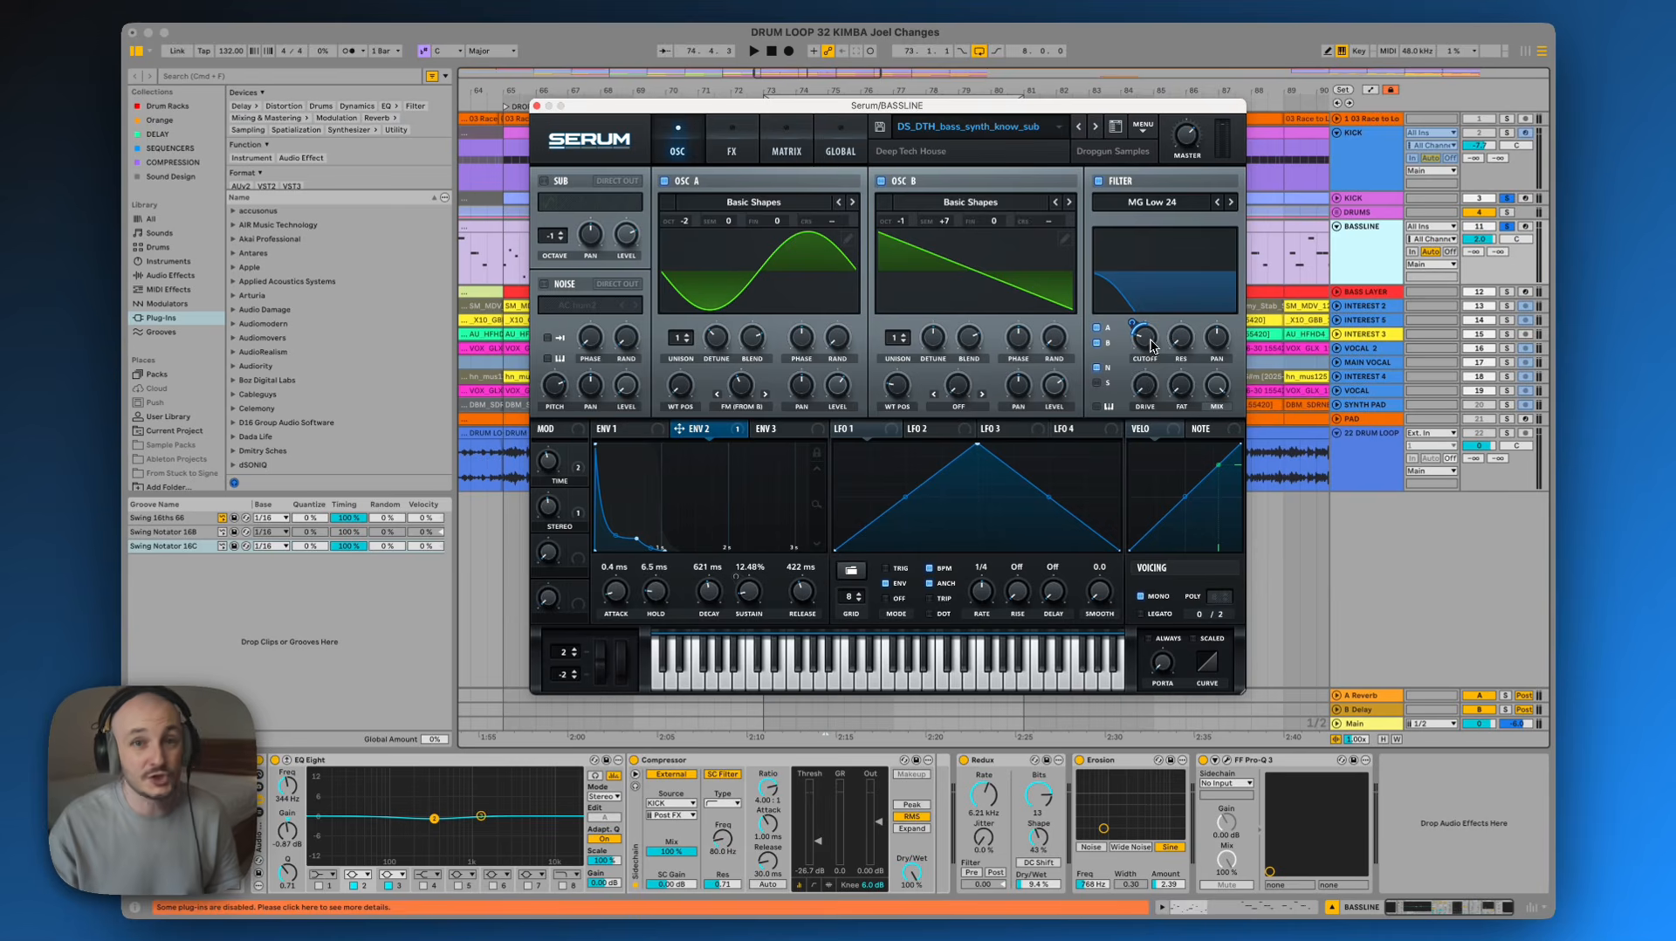
mouse_move(1154, 343)
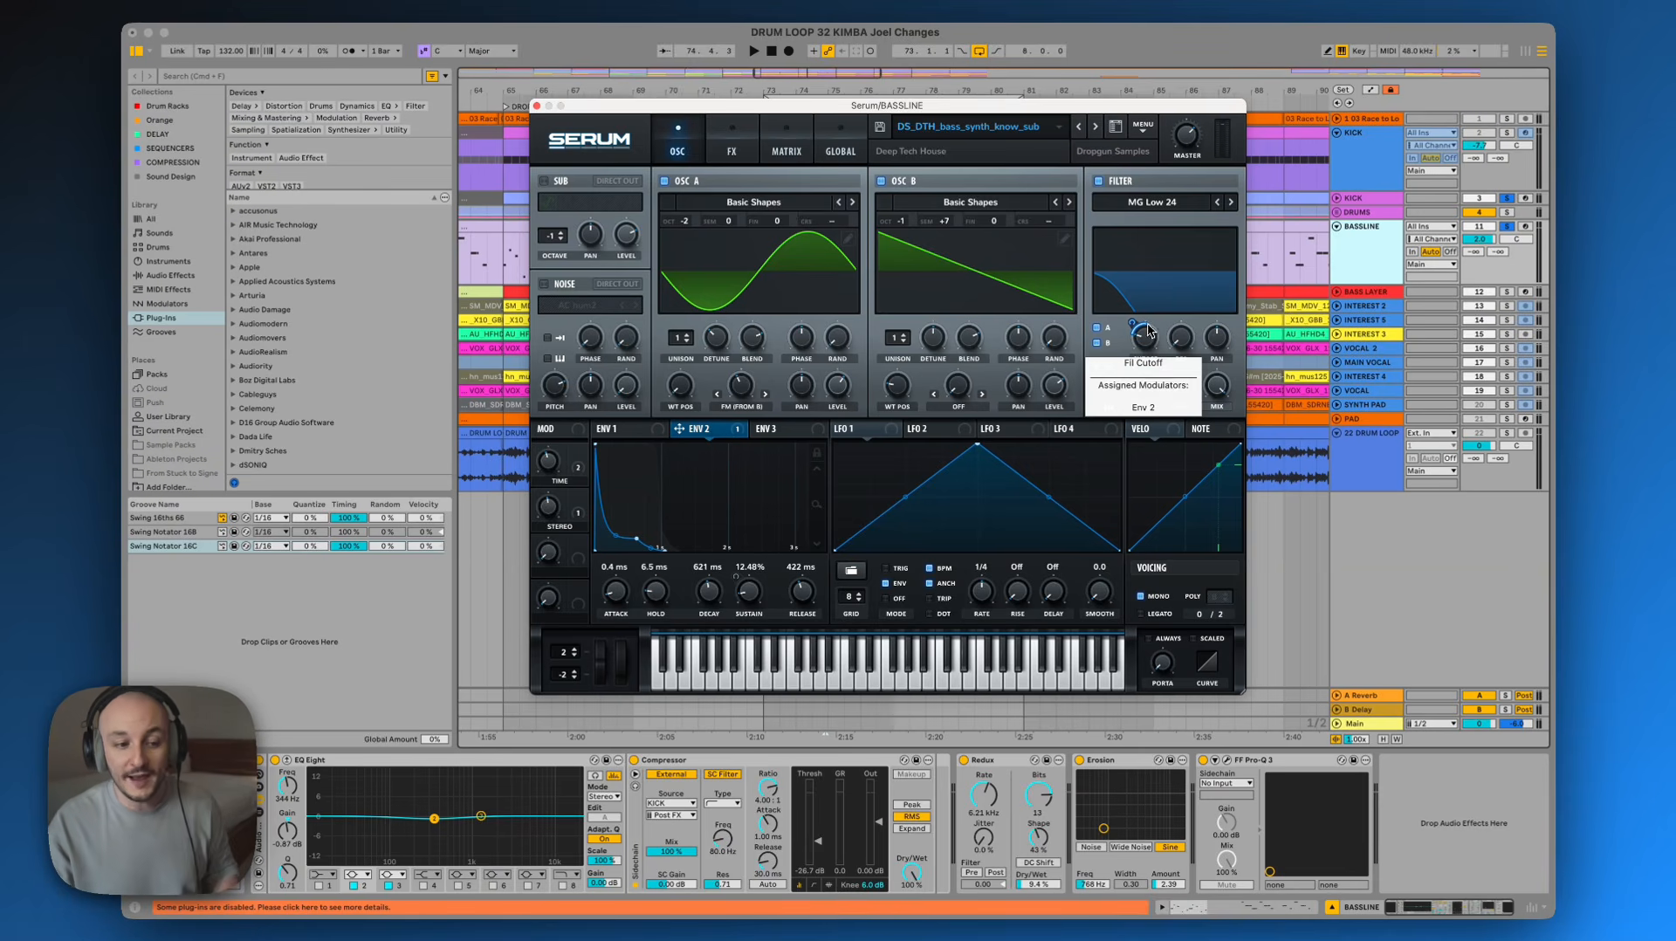
key("space")
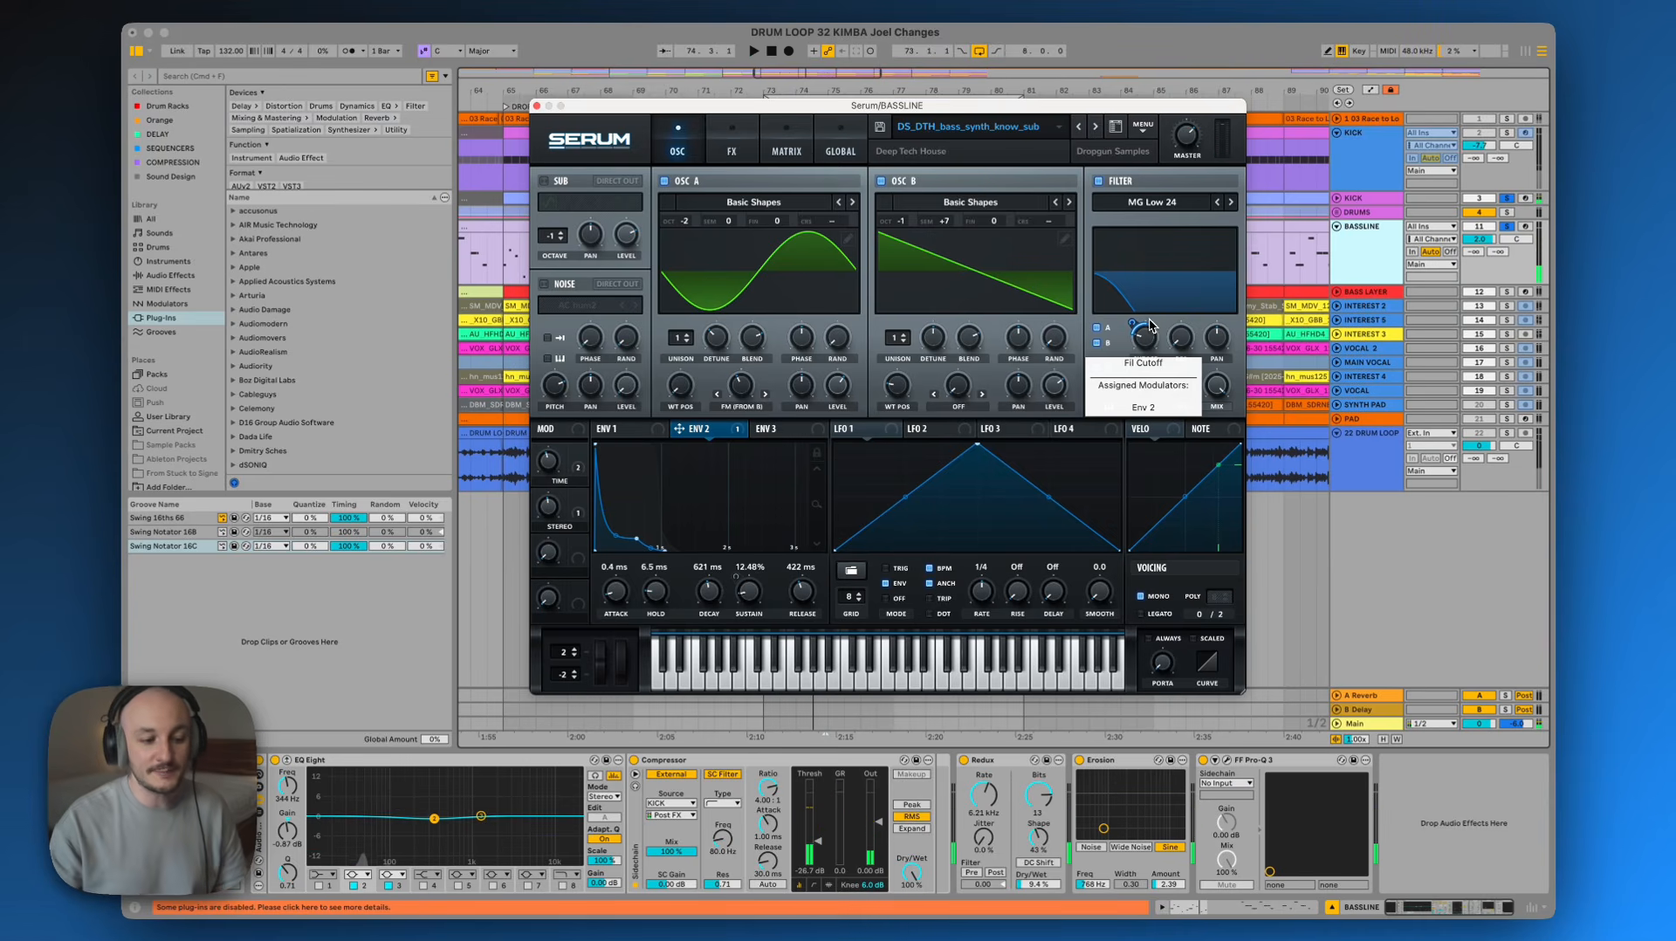
left_click(536, 106)
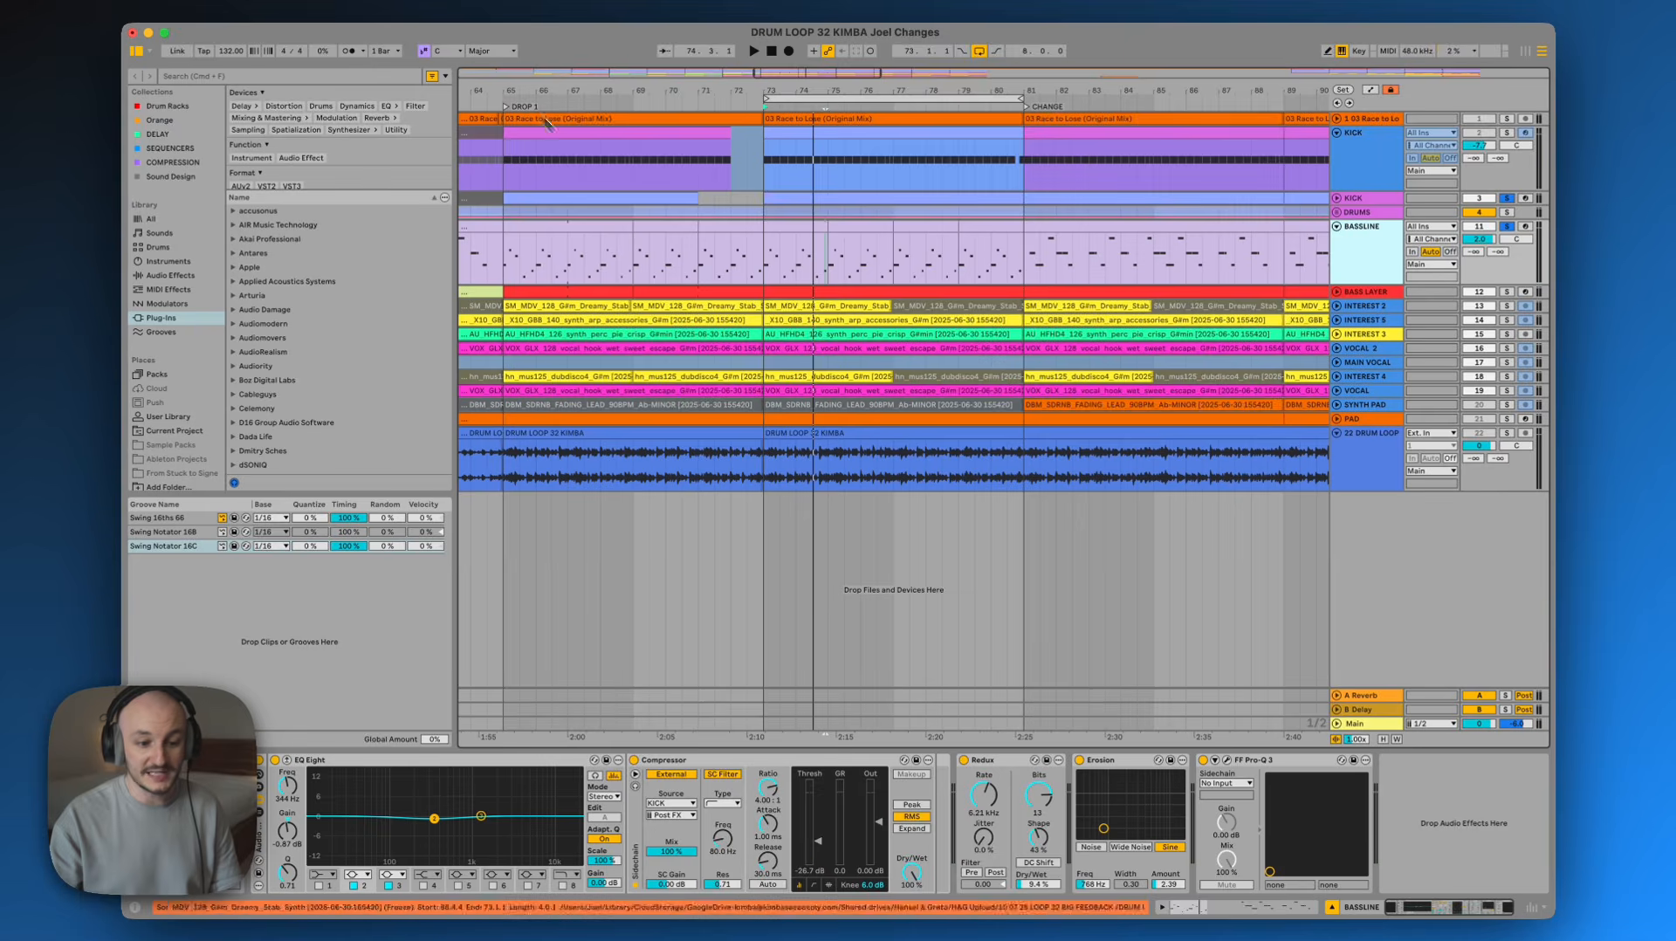
Bypass and re-enable the Redux, Erosion and FF Pro-Q 3 devices on BASSLINE during playback to compare them
left_click(1006, 764)
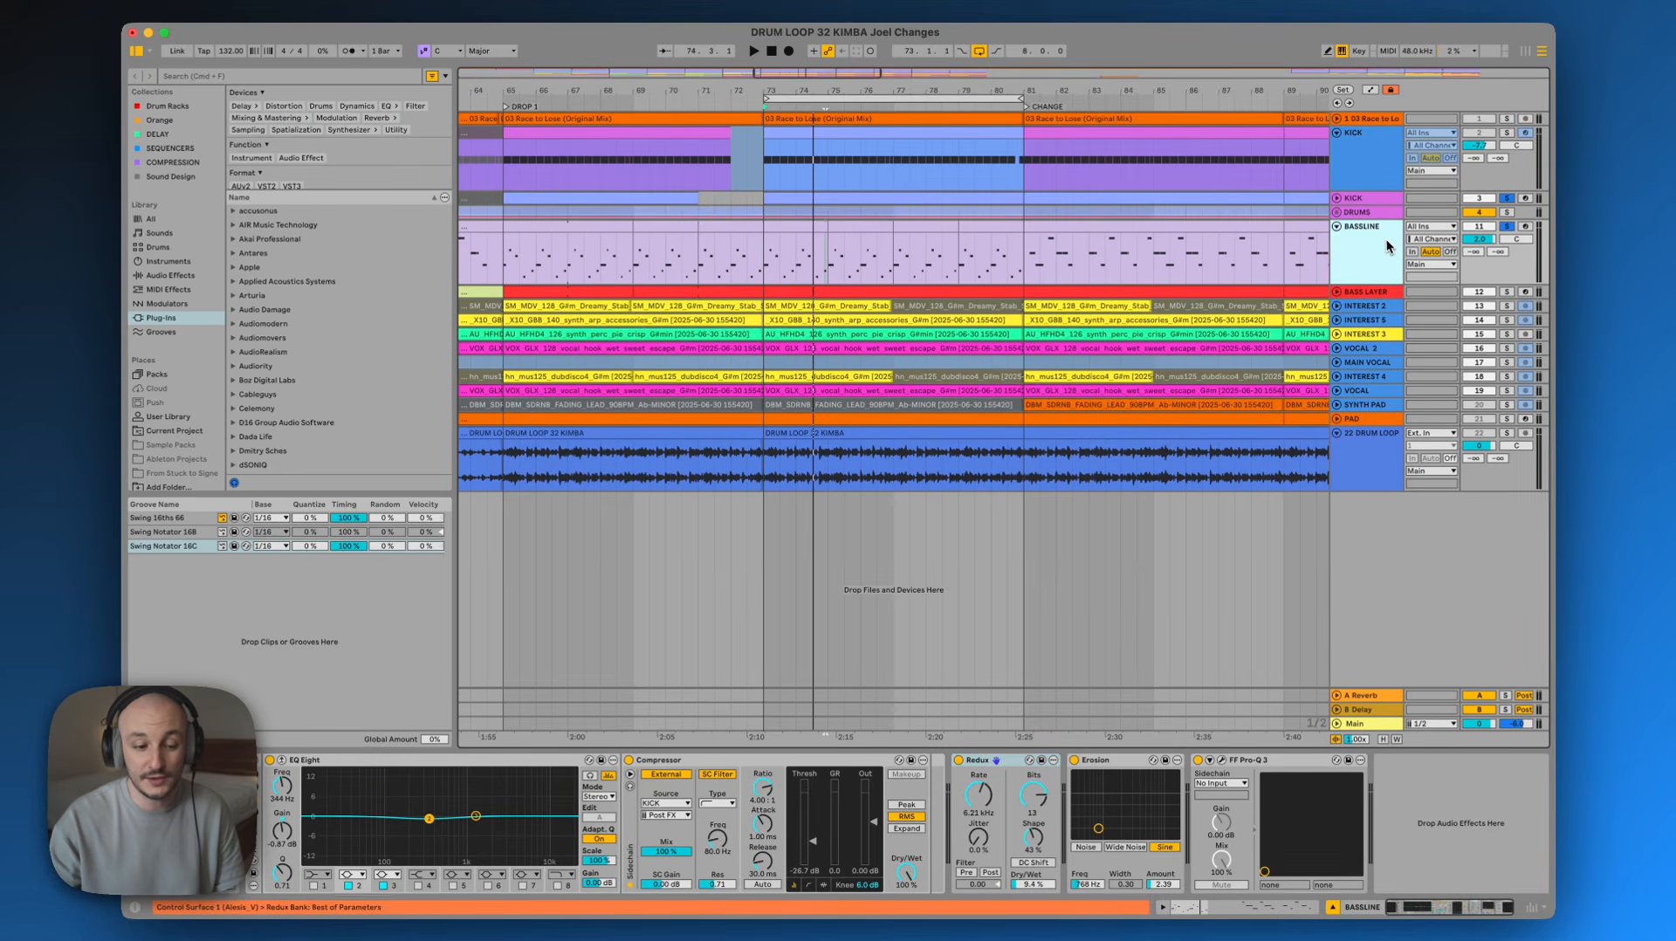
left_click(1386, 239)
left_click(992, 770)
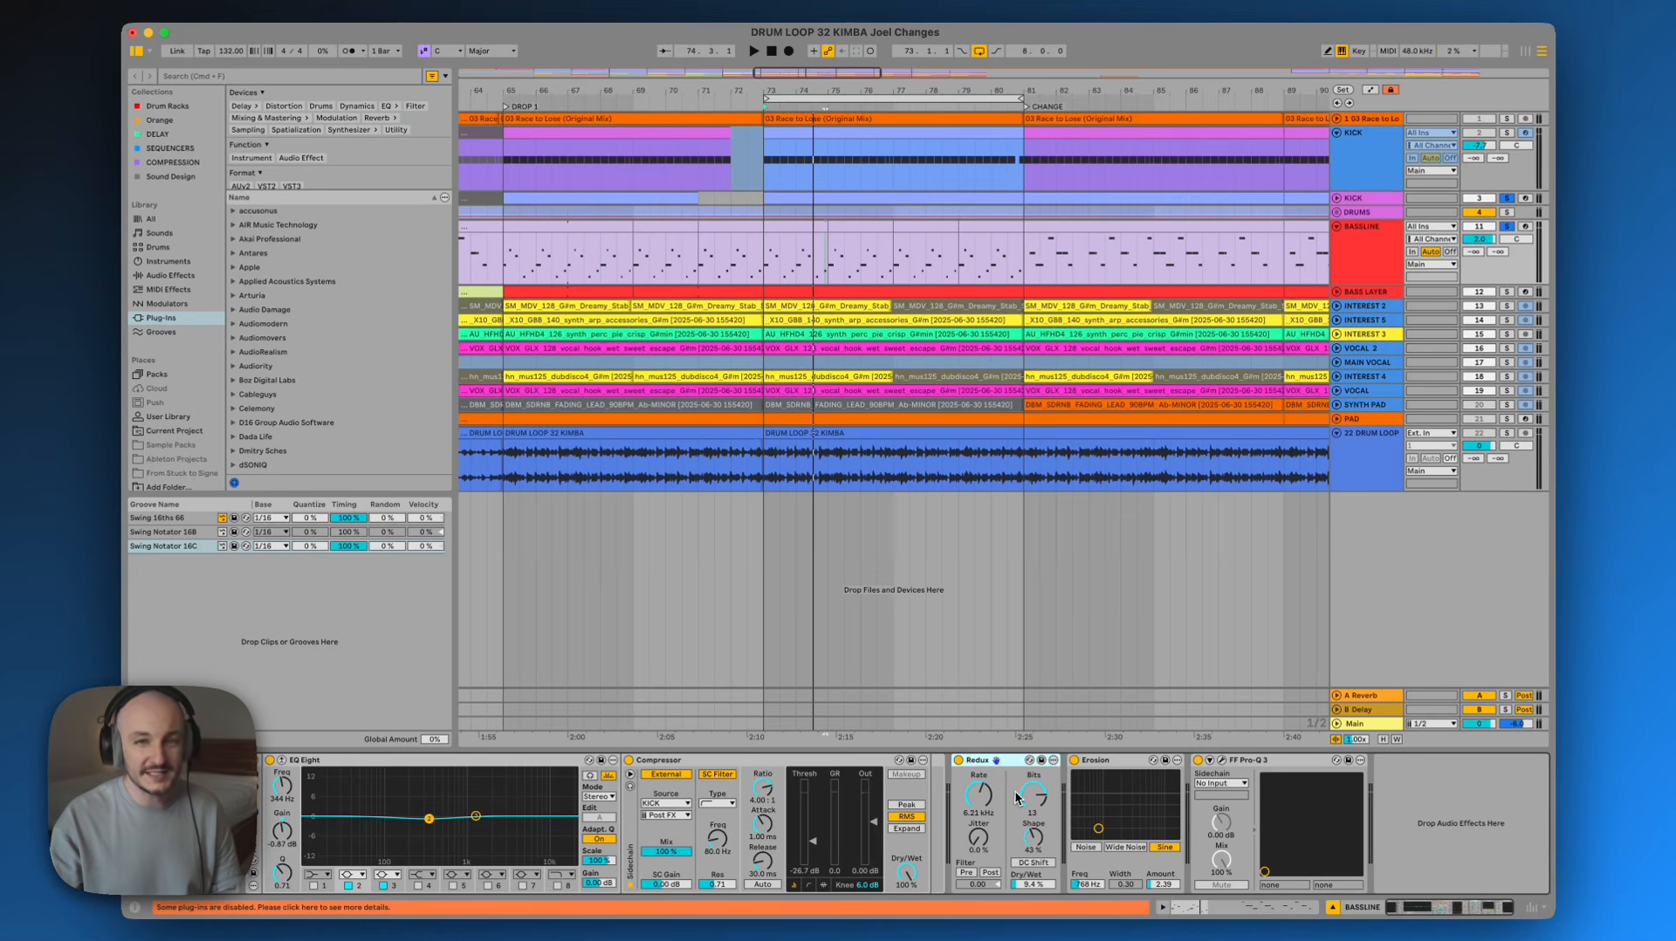
key("space")
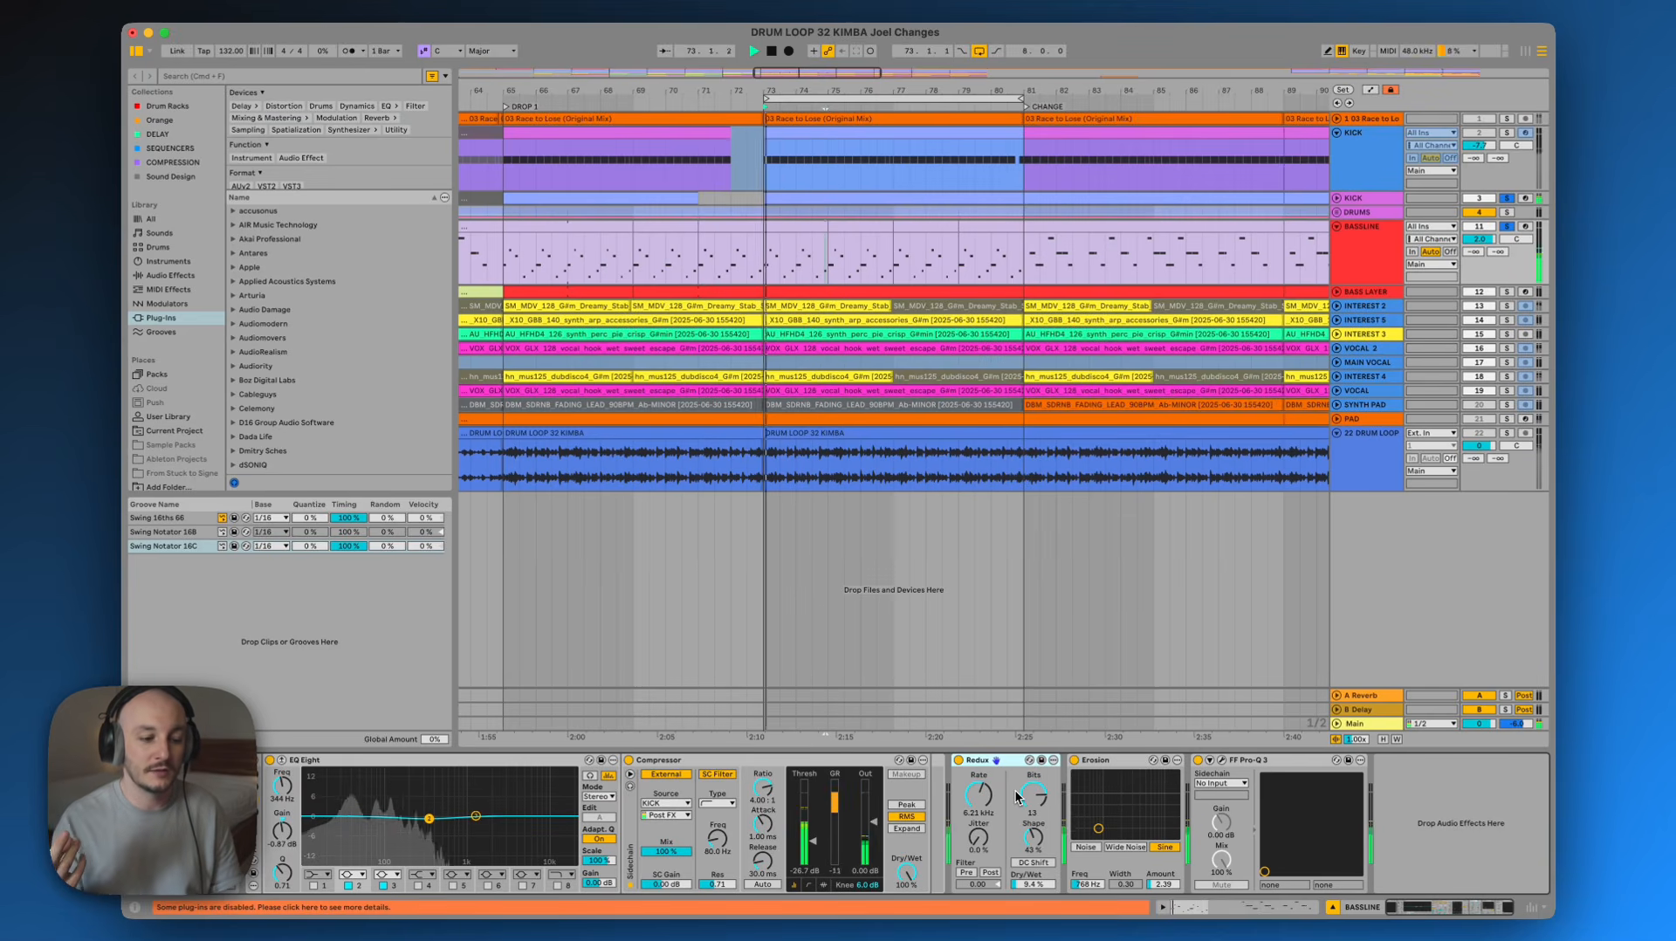
left_click(957, 758)
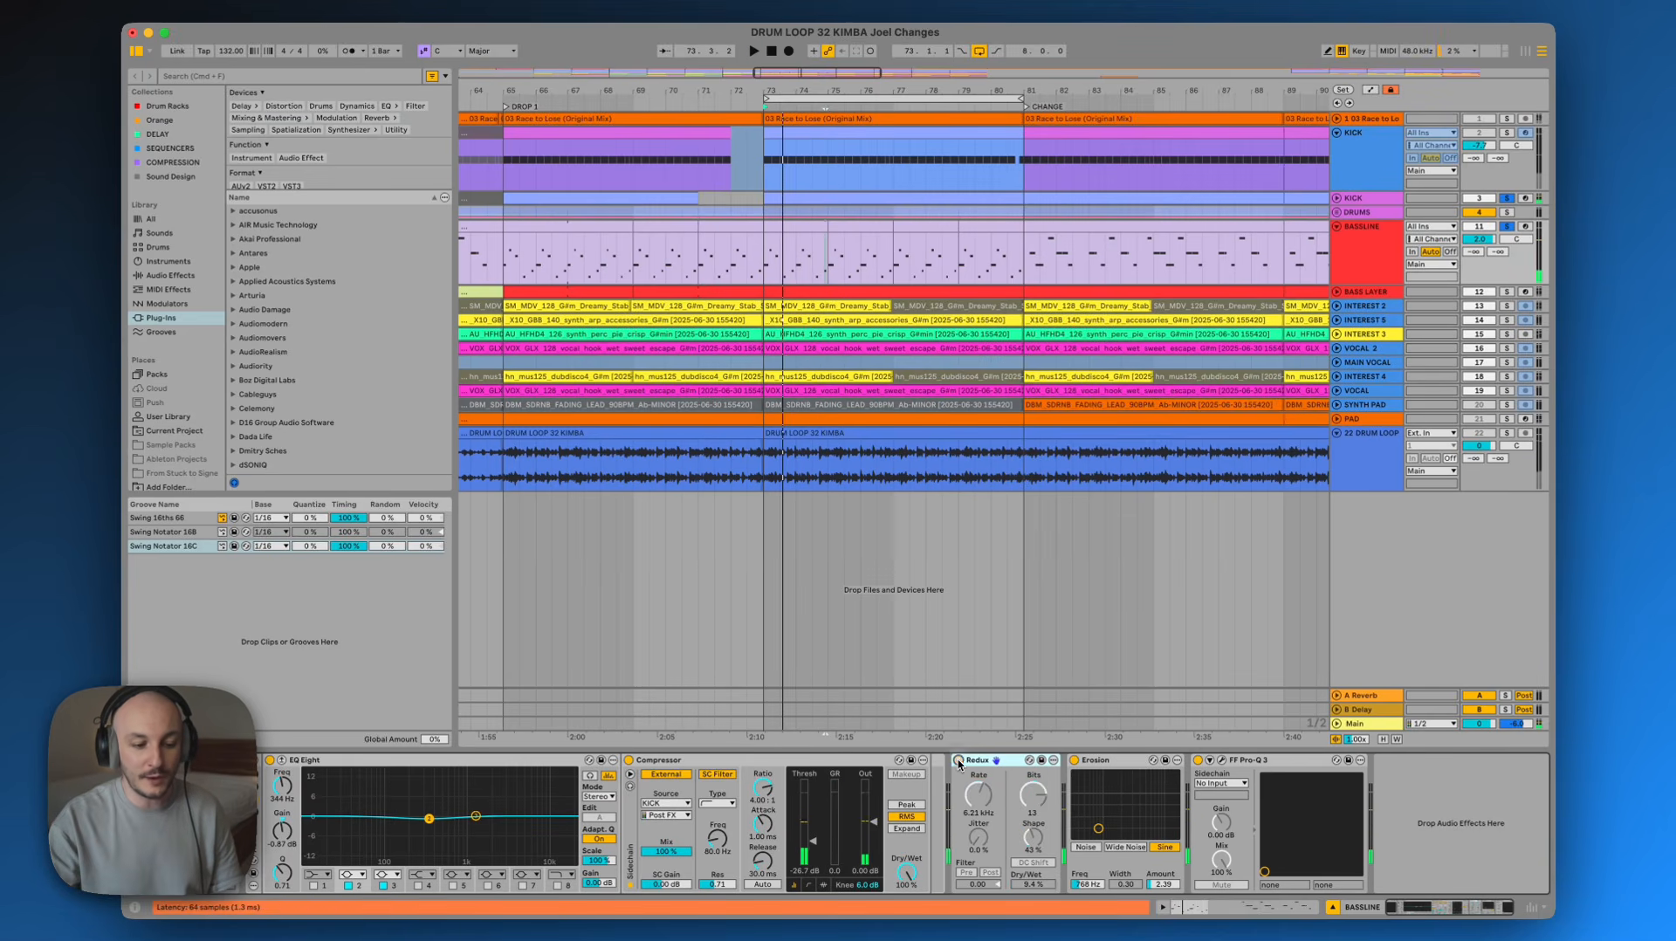
left_click(1075, 760)
left_click(1197, 760)
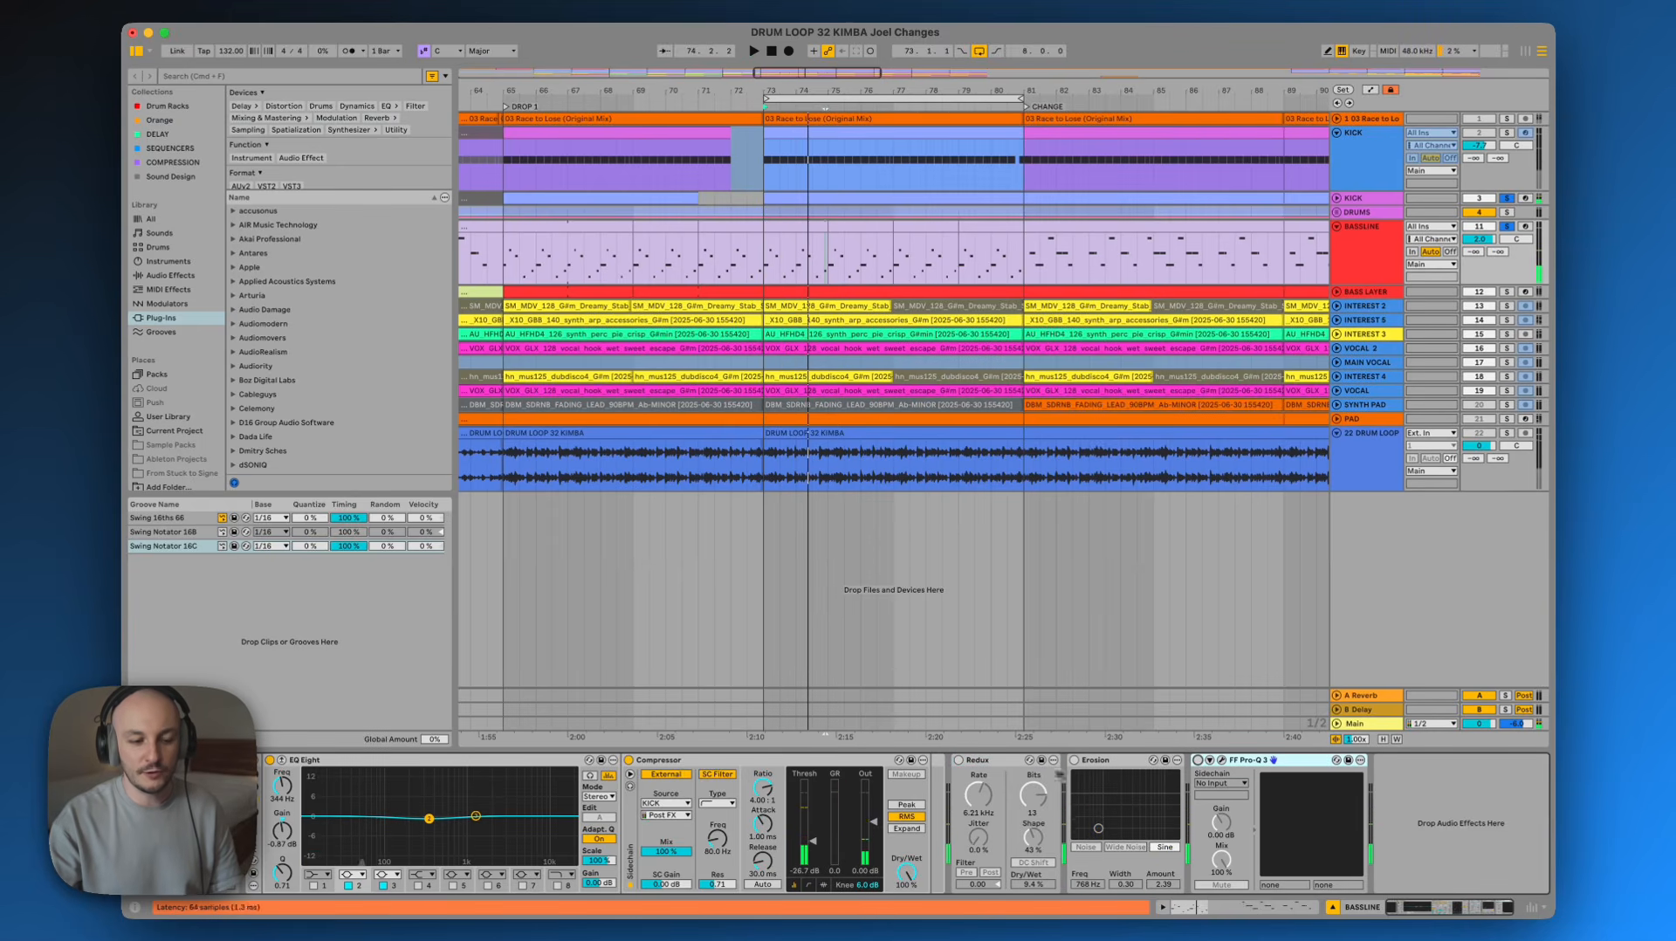
left_click(962, 765)
left_click(959, 762)
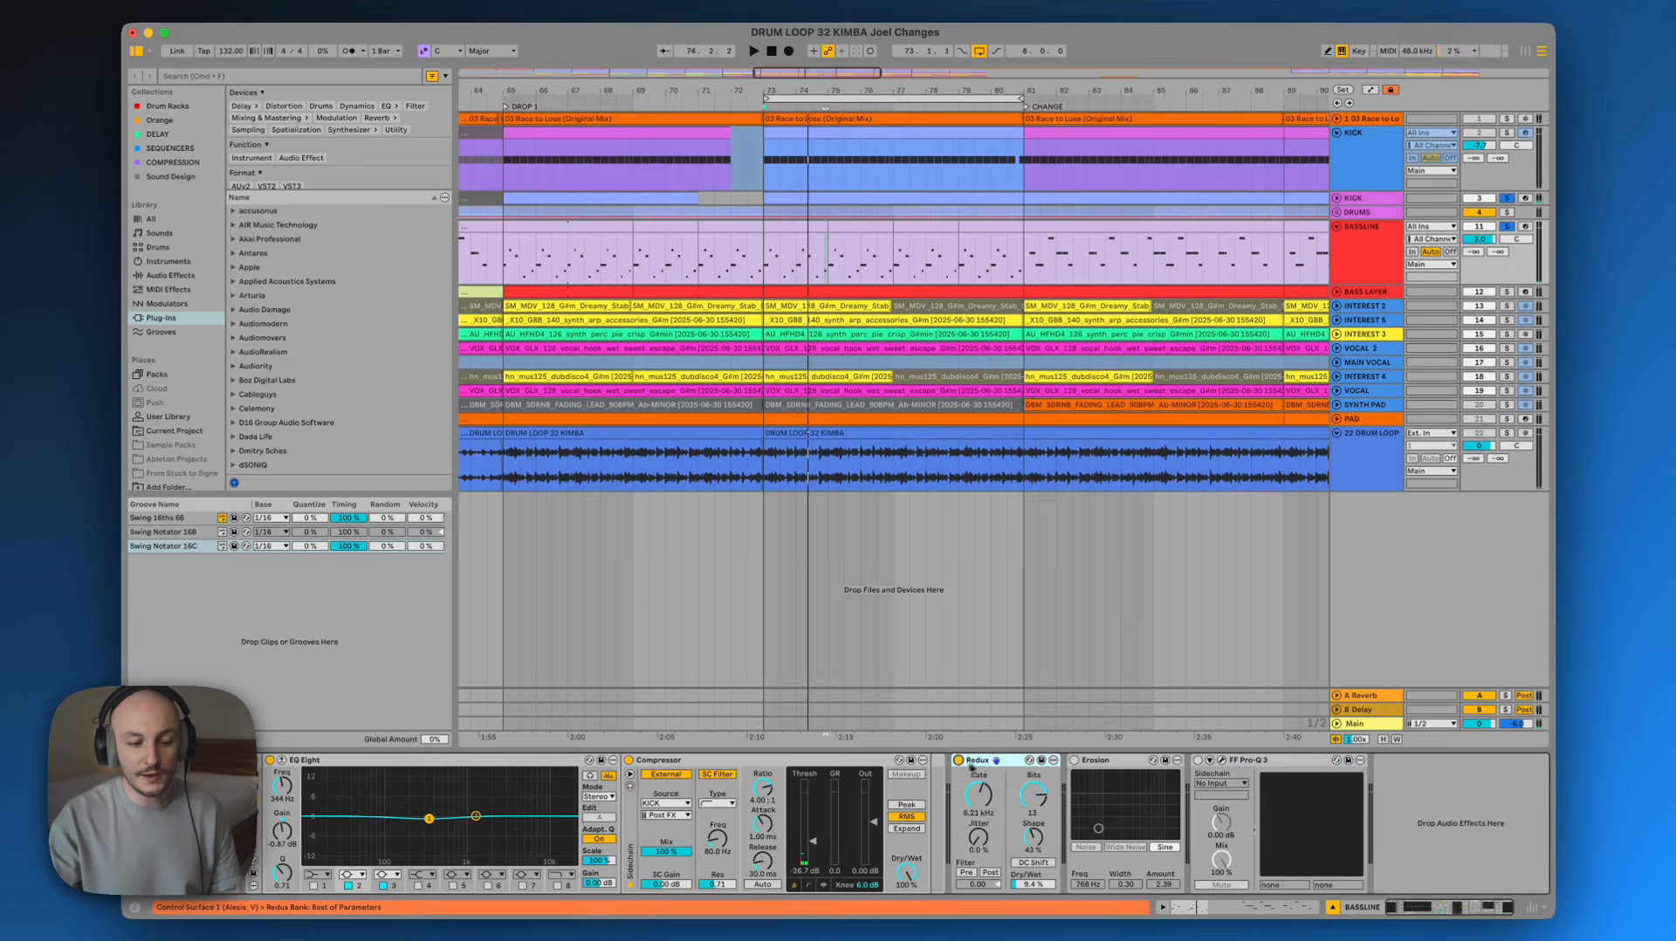
left_click(1075, 762)
left_click(1250, 761)
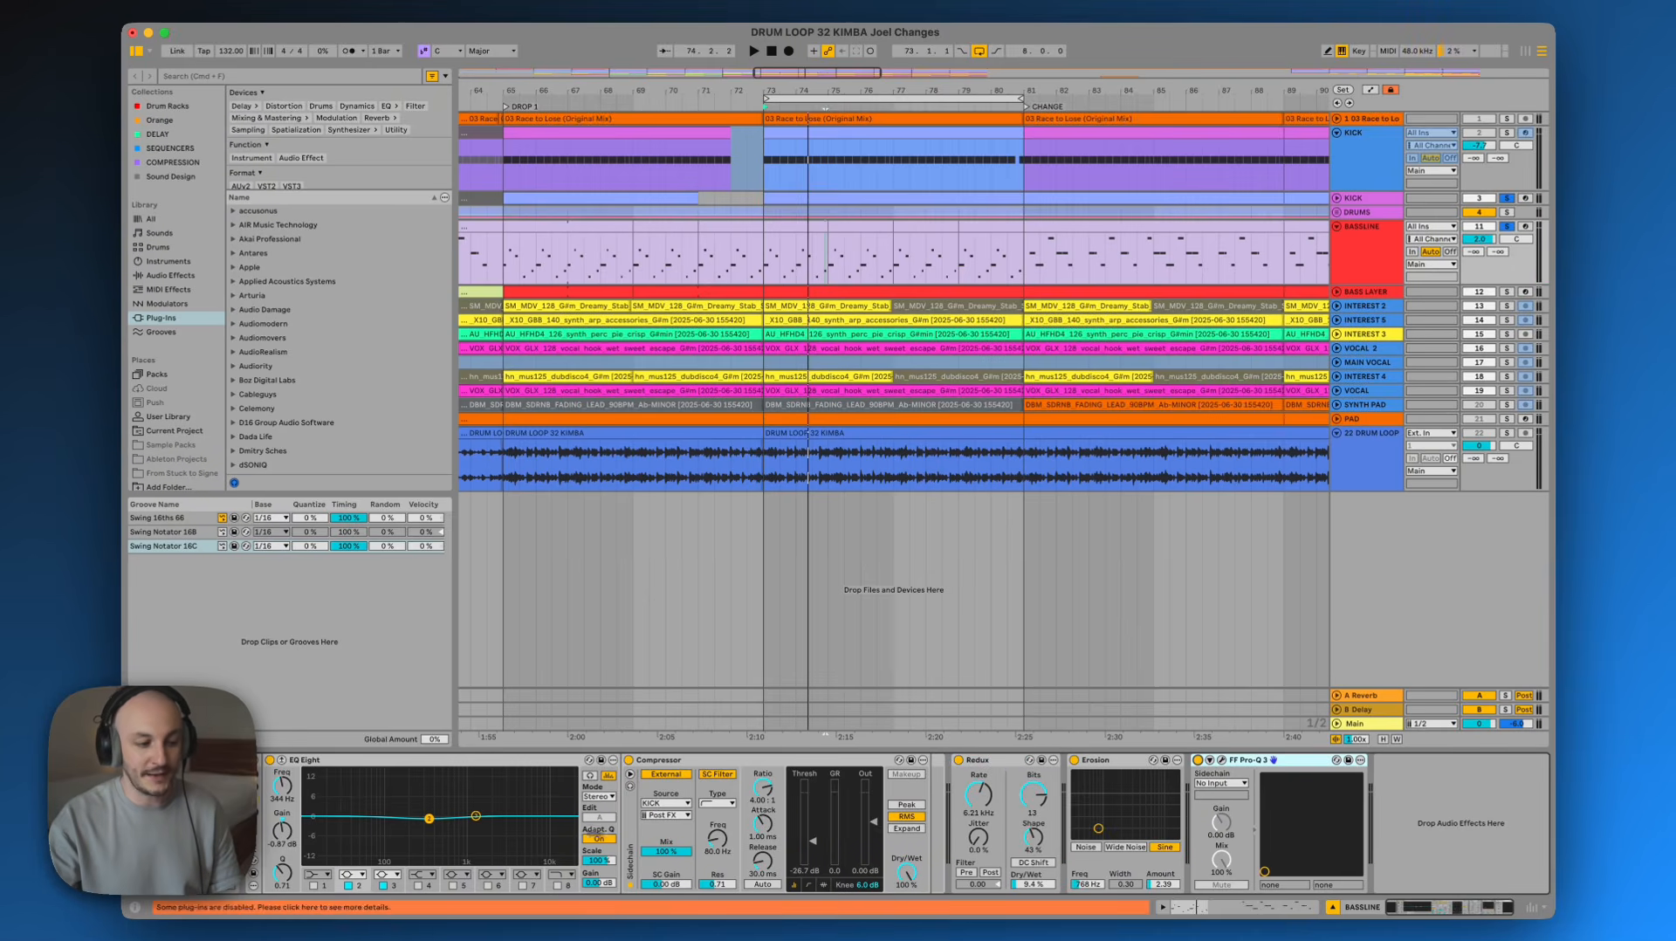
left_click(1198, 760)
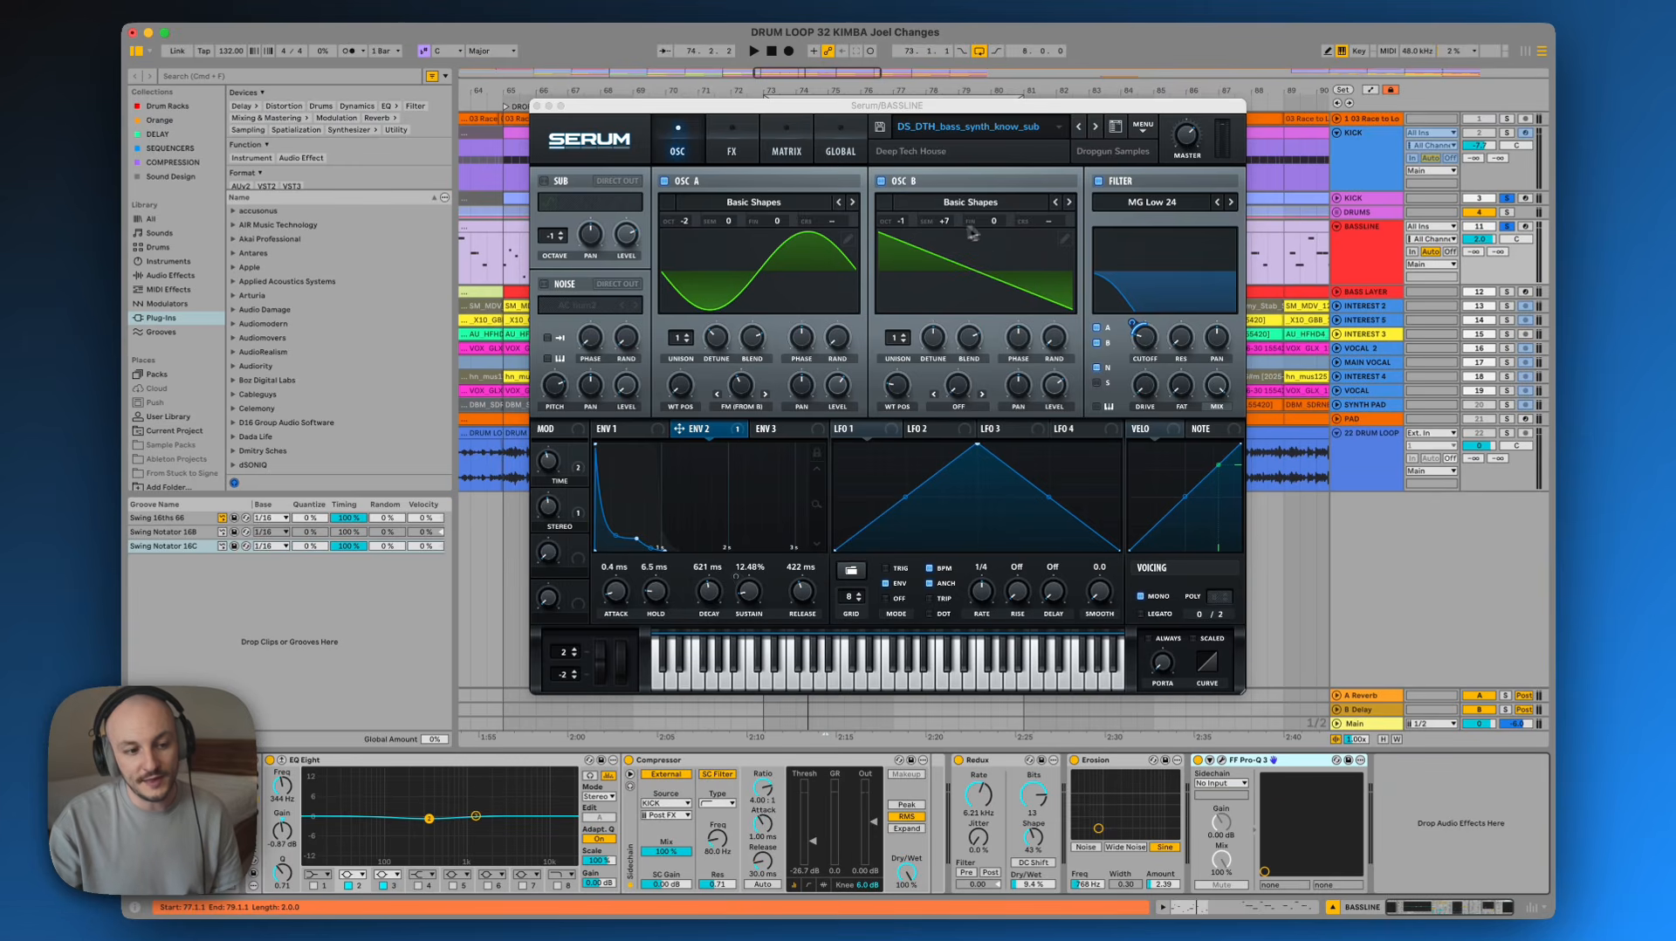
Lower Serum's Oscillator B semitone transpose and play the bassline back
left_click_drag(947, 224, 957, 292)
key("space")
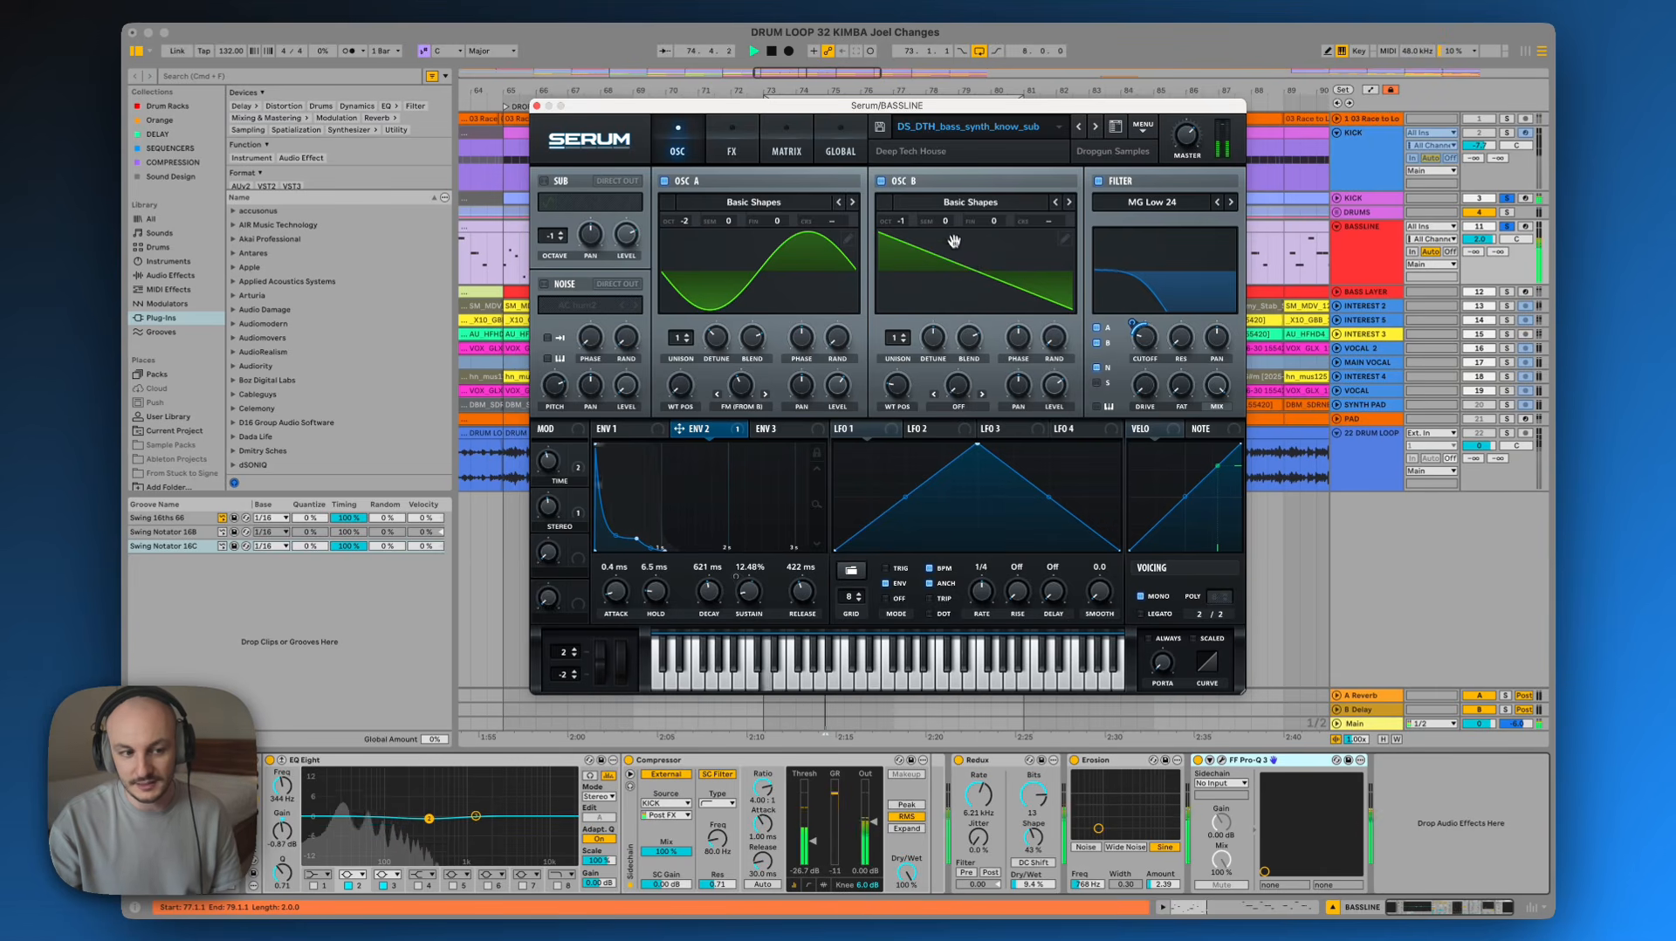
Set Serum's Oscillator B semitone transpose to +7 and play the bassline back
left_click_drag(952, 221, 950, 164)
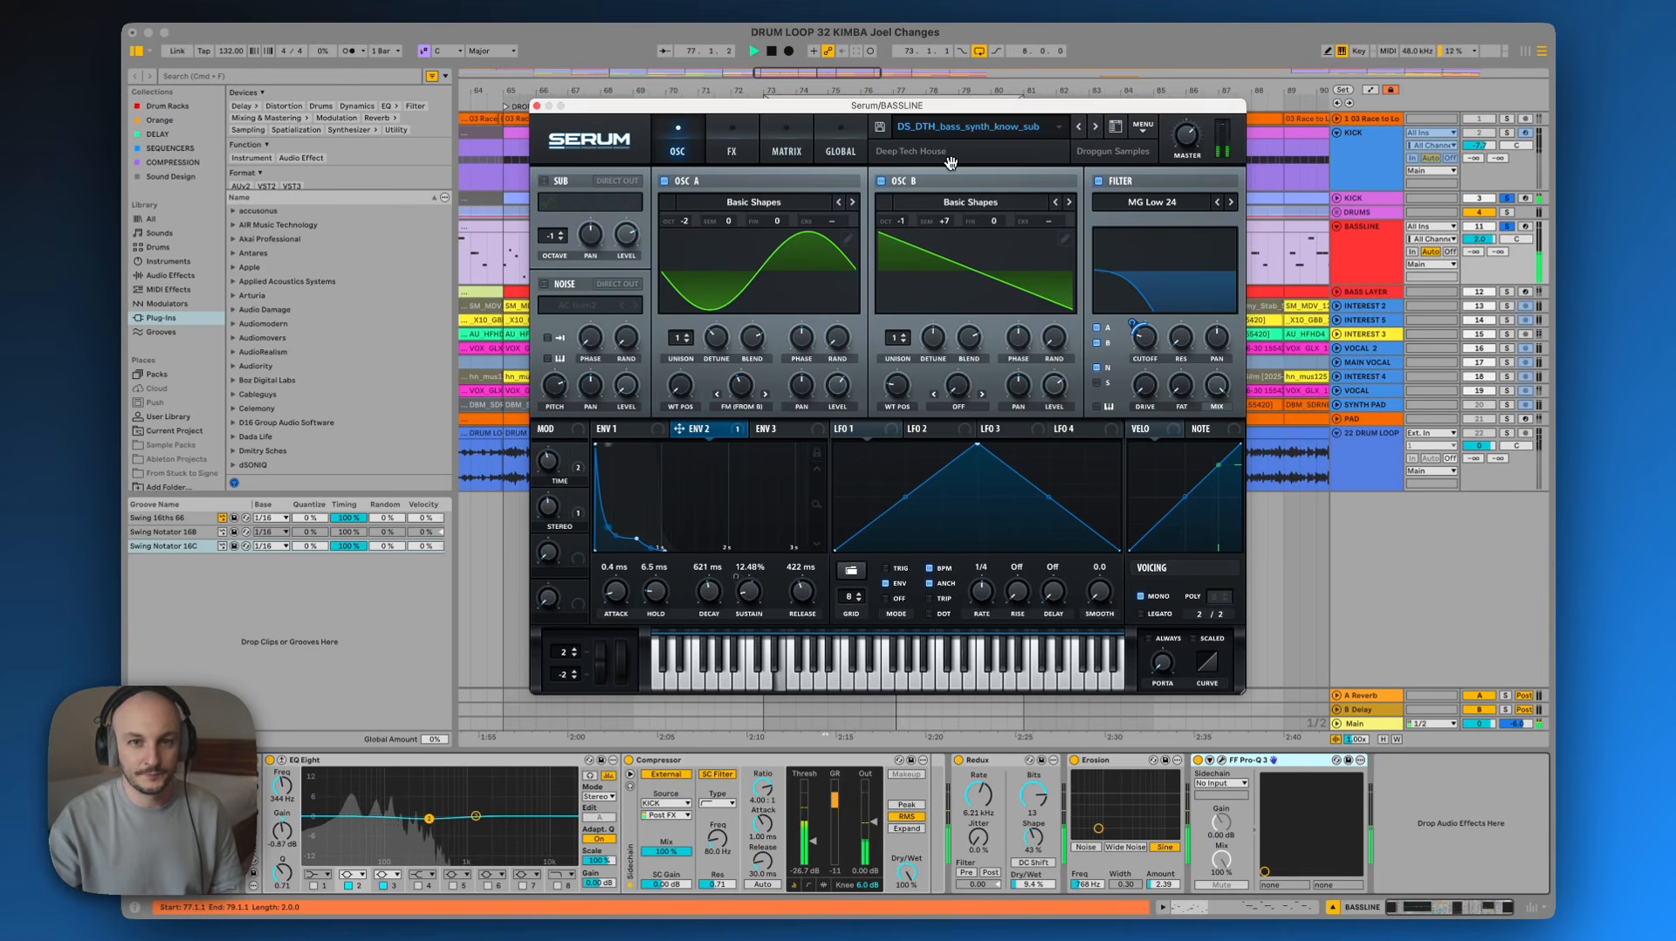
key("space")
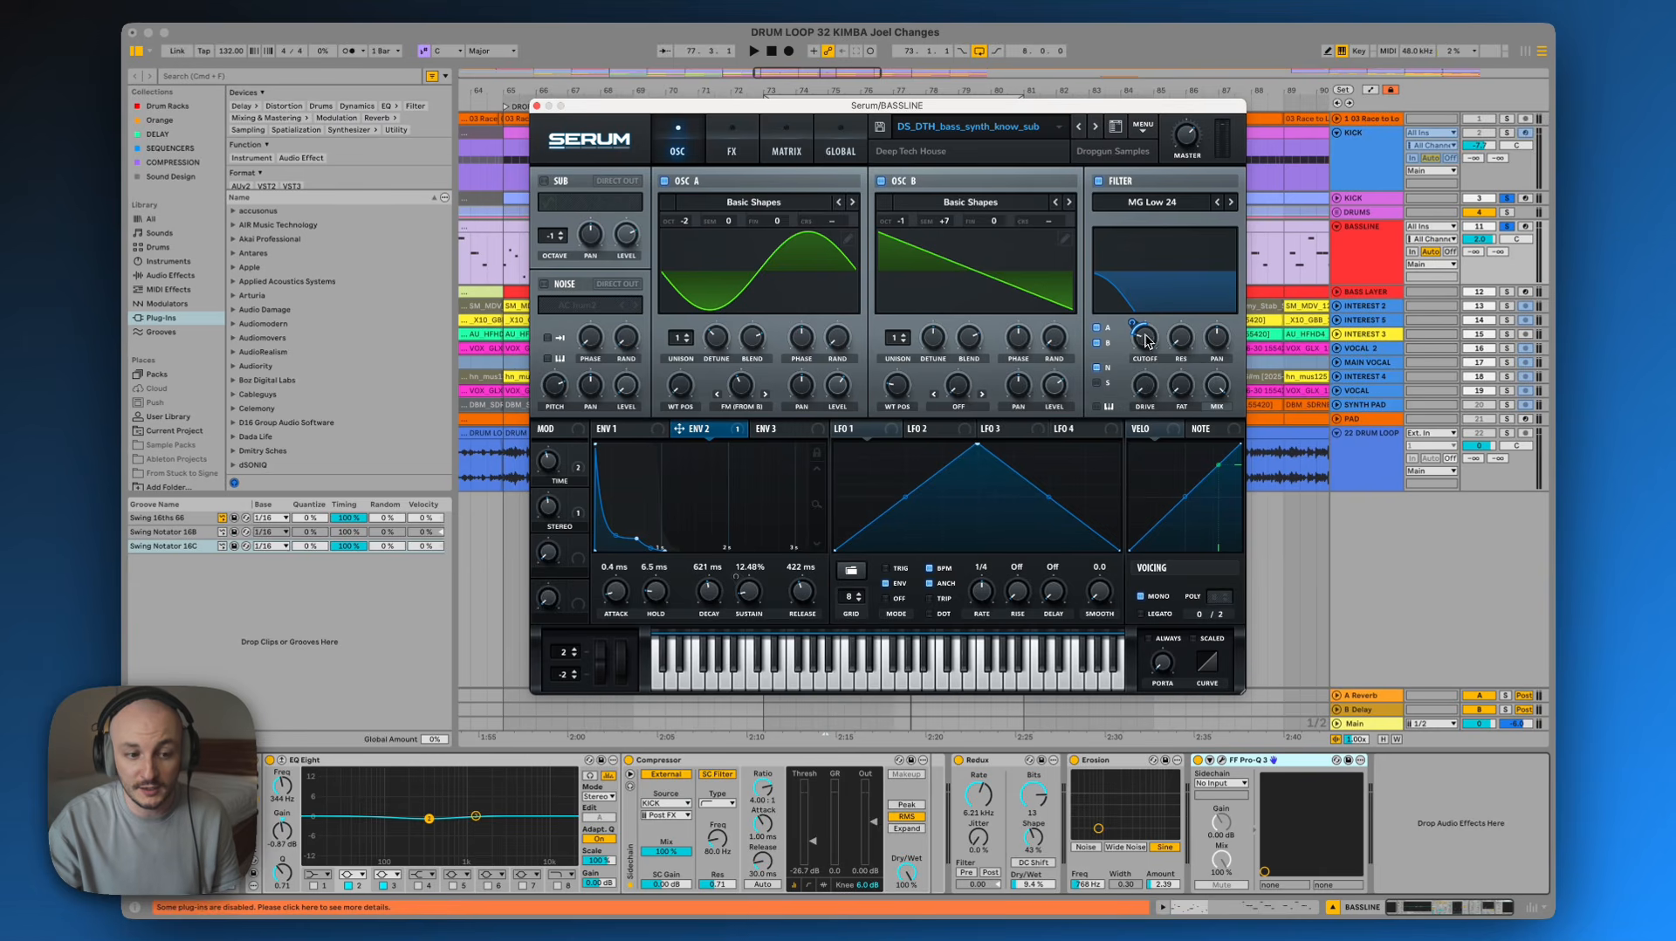
mouse_move(1144, 336)
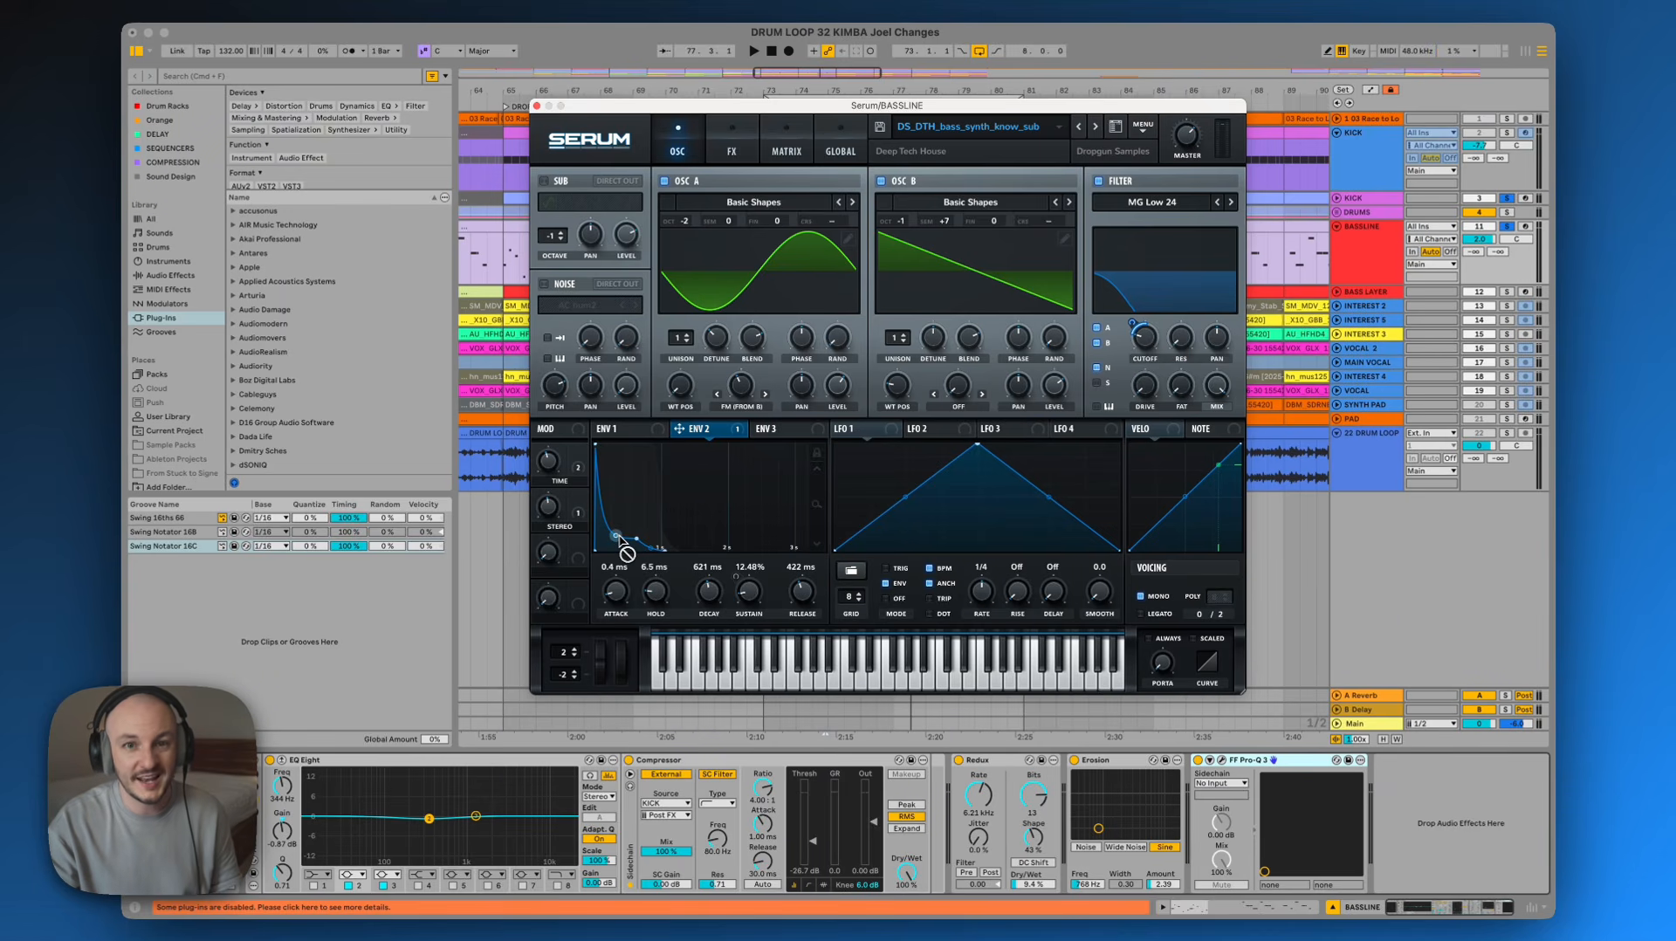
key("space")
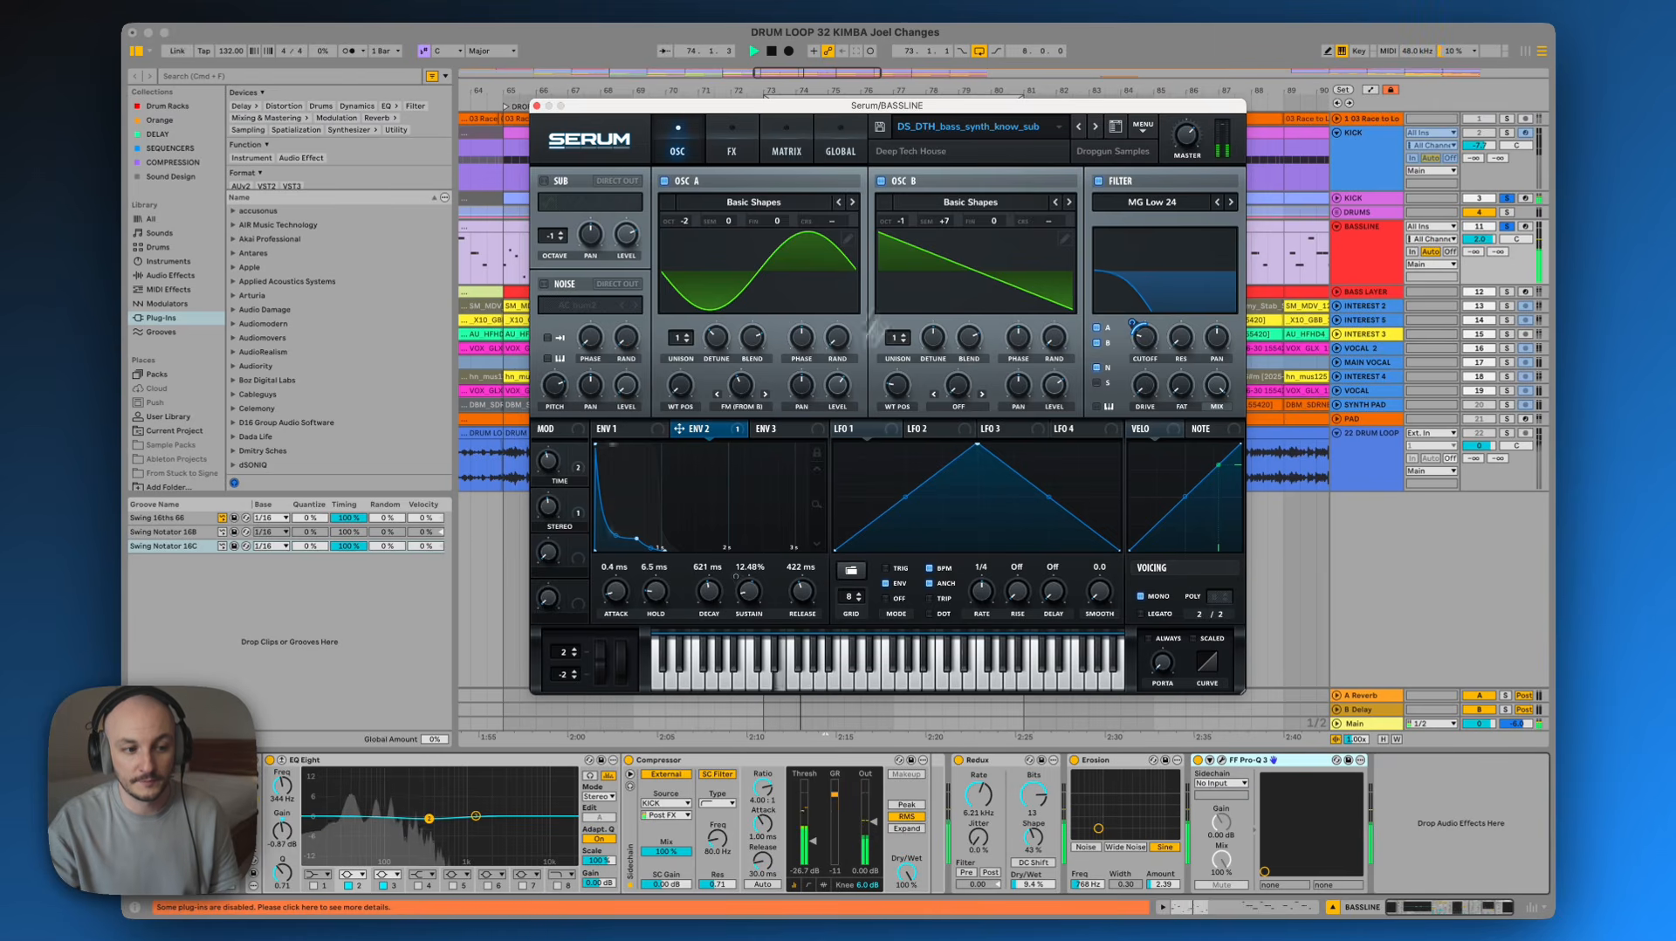
key("space")
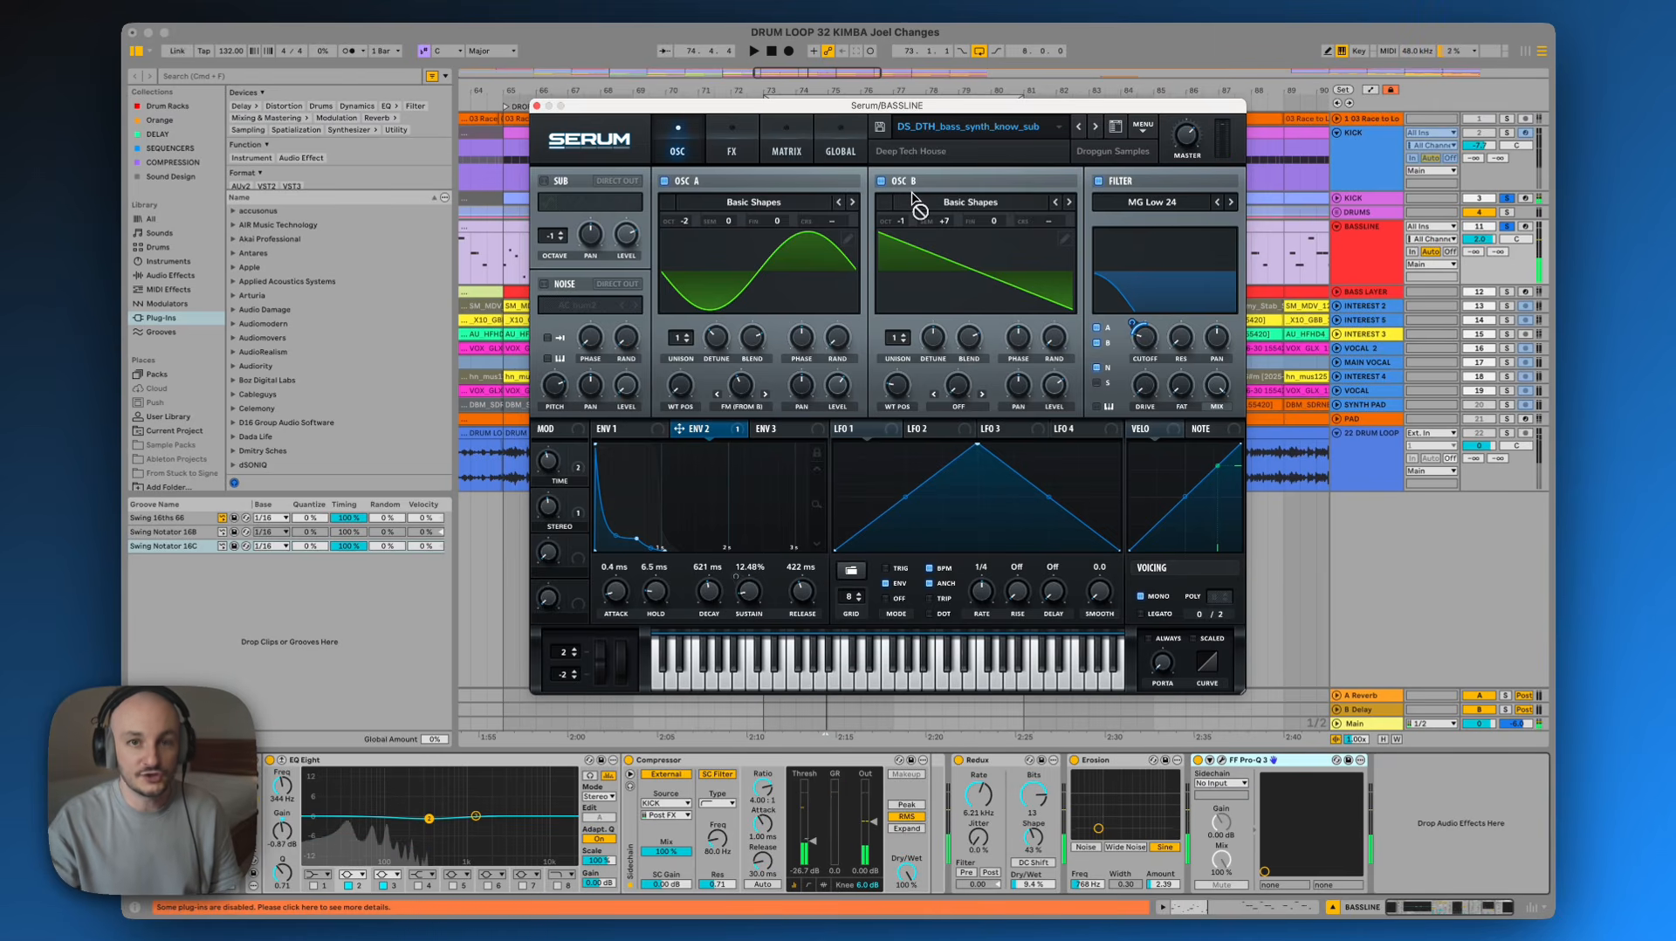
Close the Serum window and play the arrangement back
left_click(1382, 255)
left_click(540, 106)
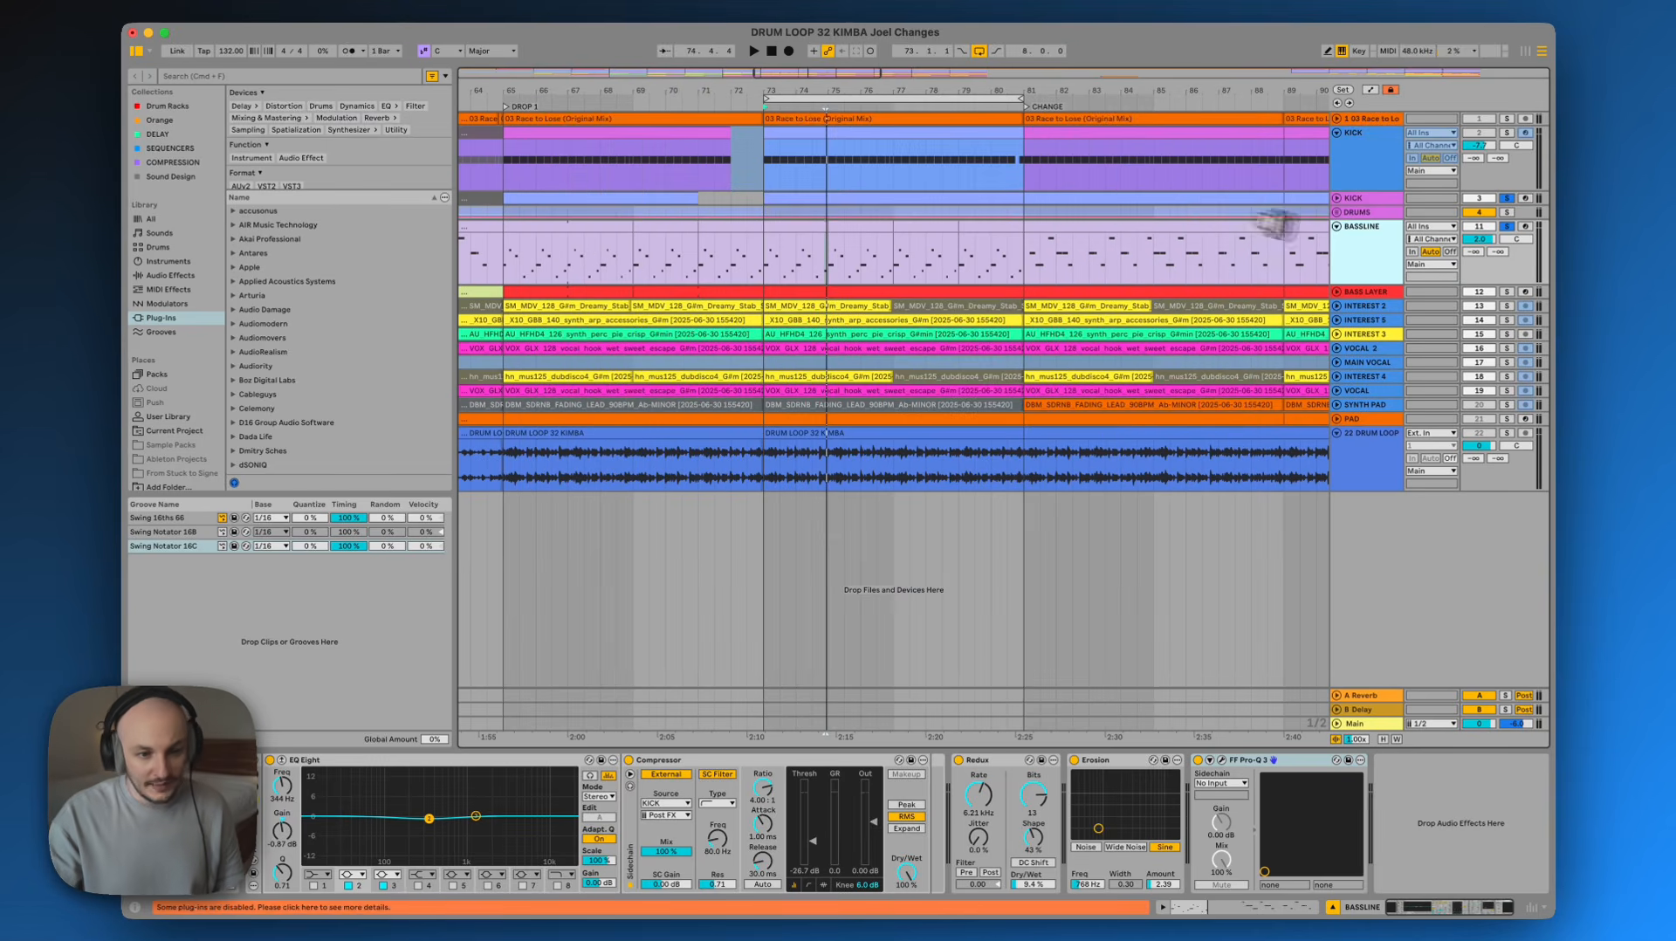
key("space")
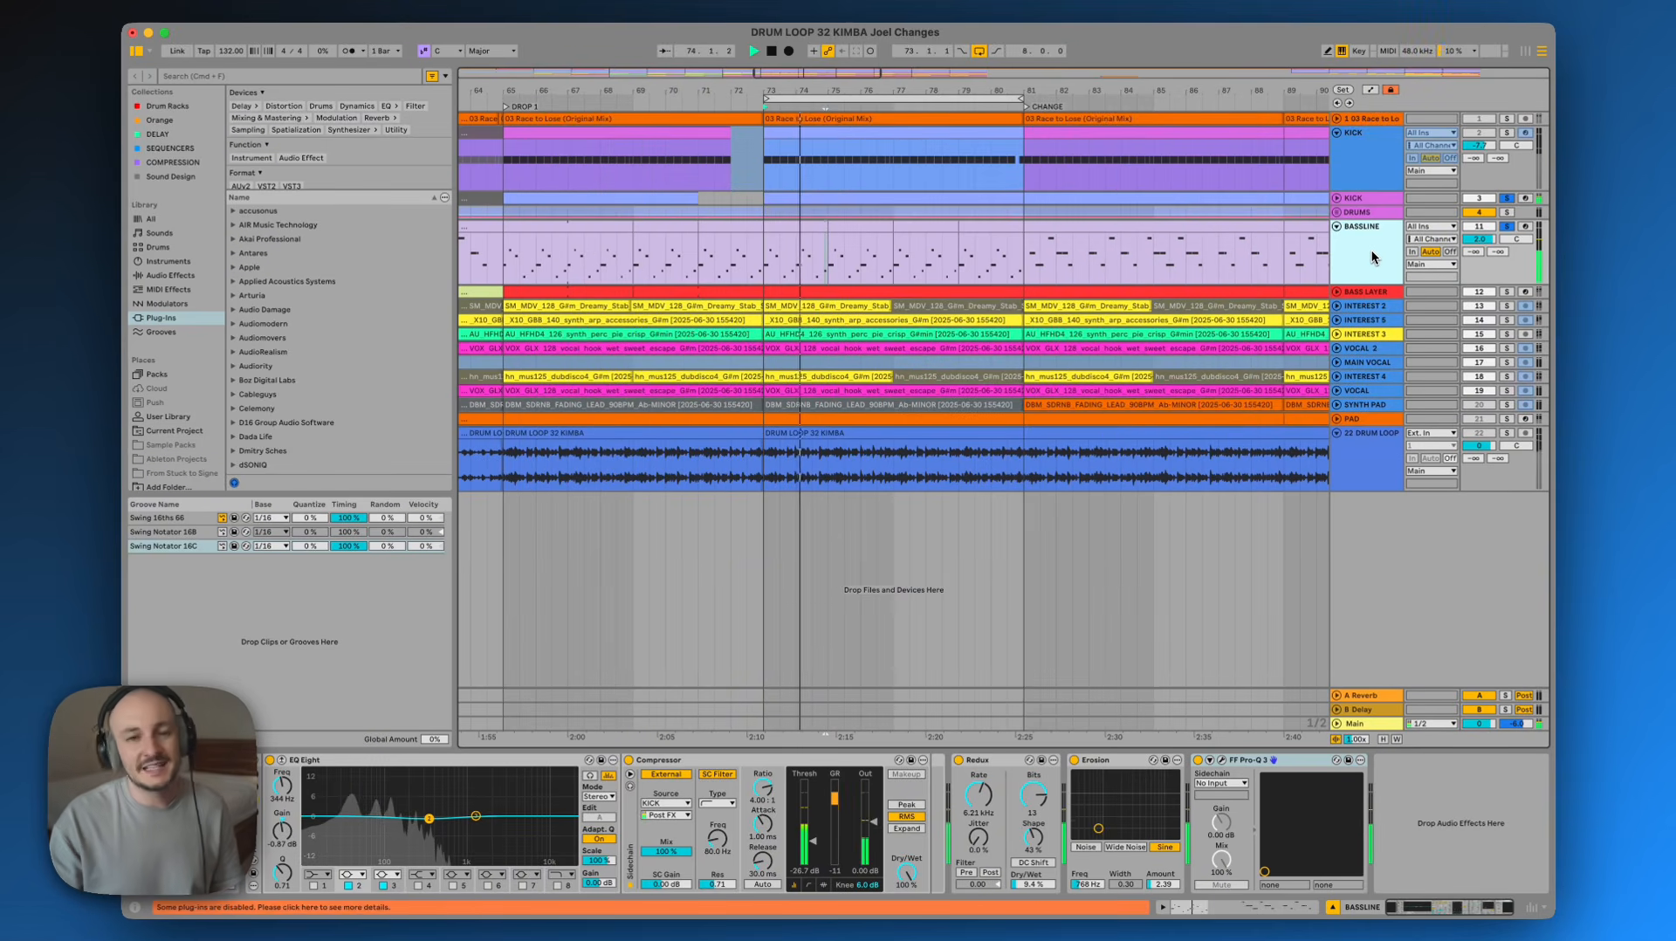
key("space")
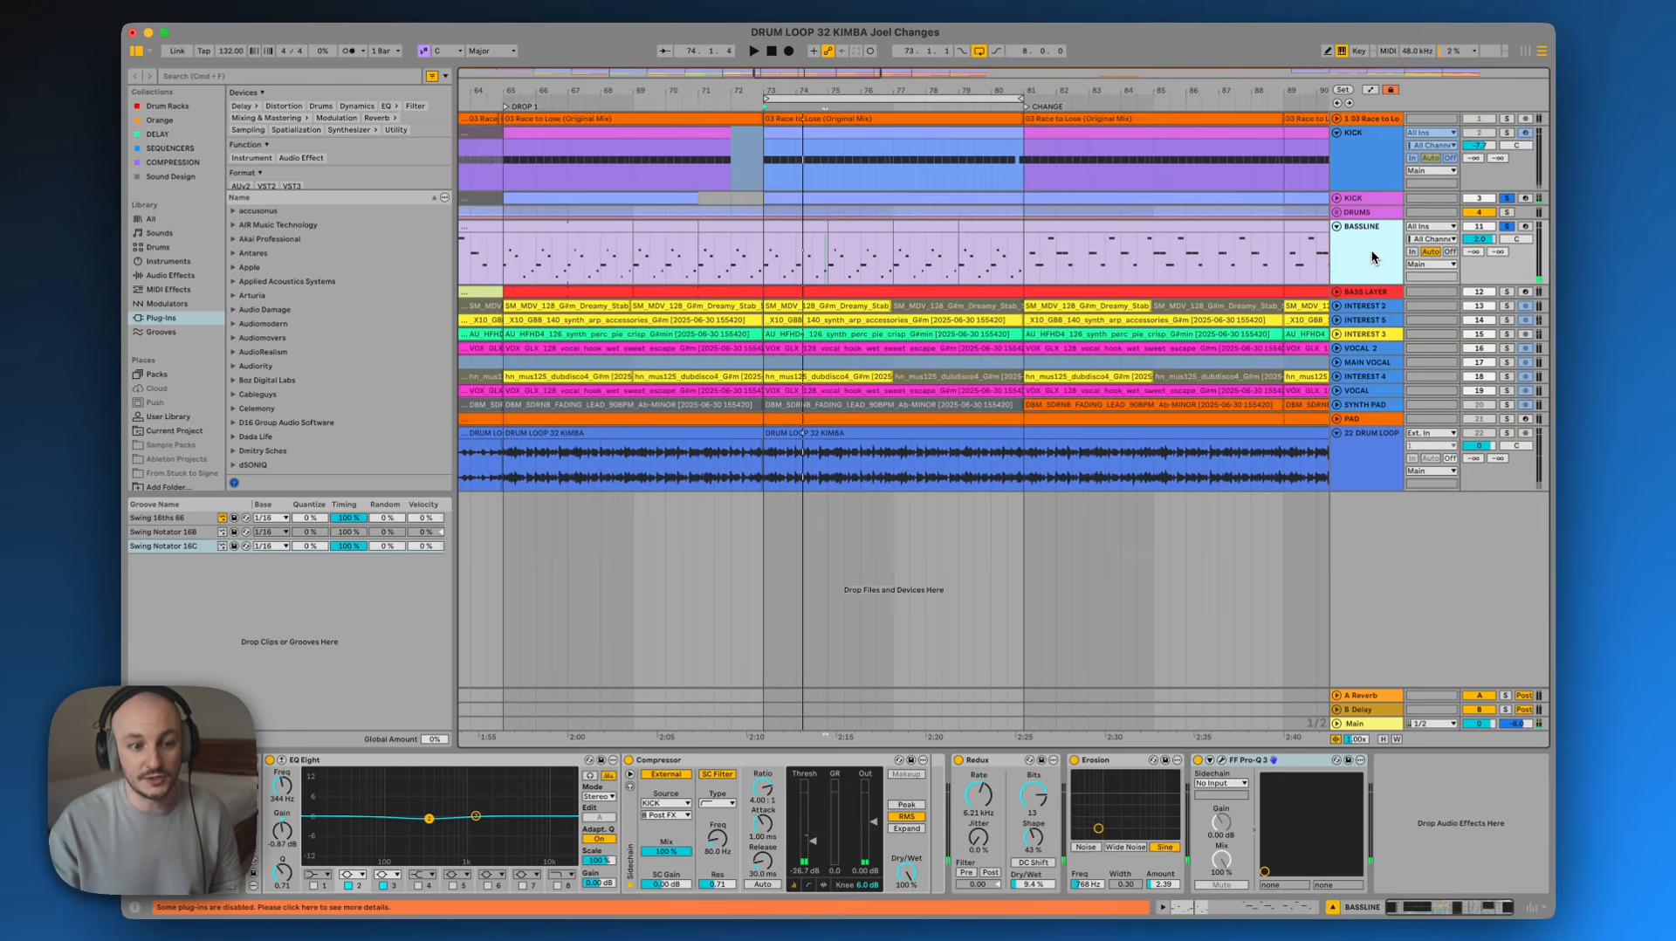
key("space")
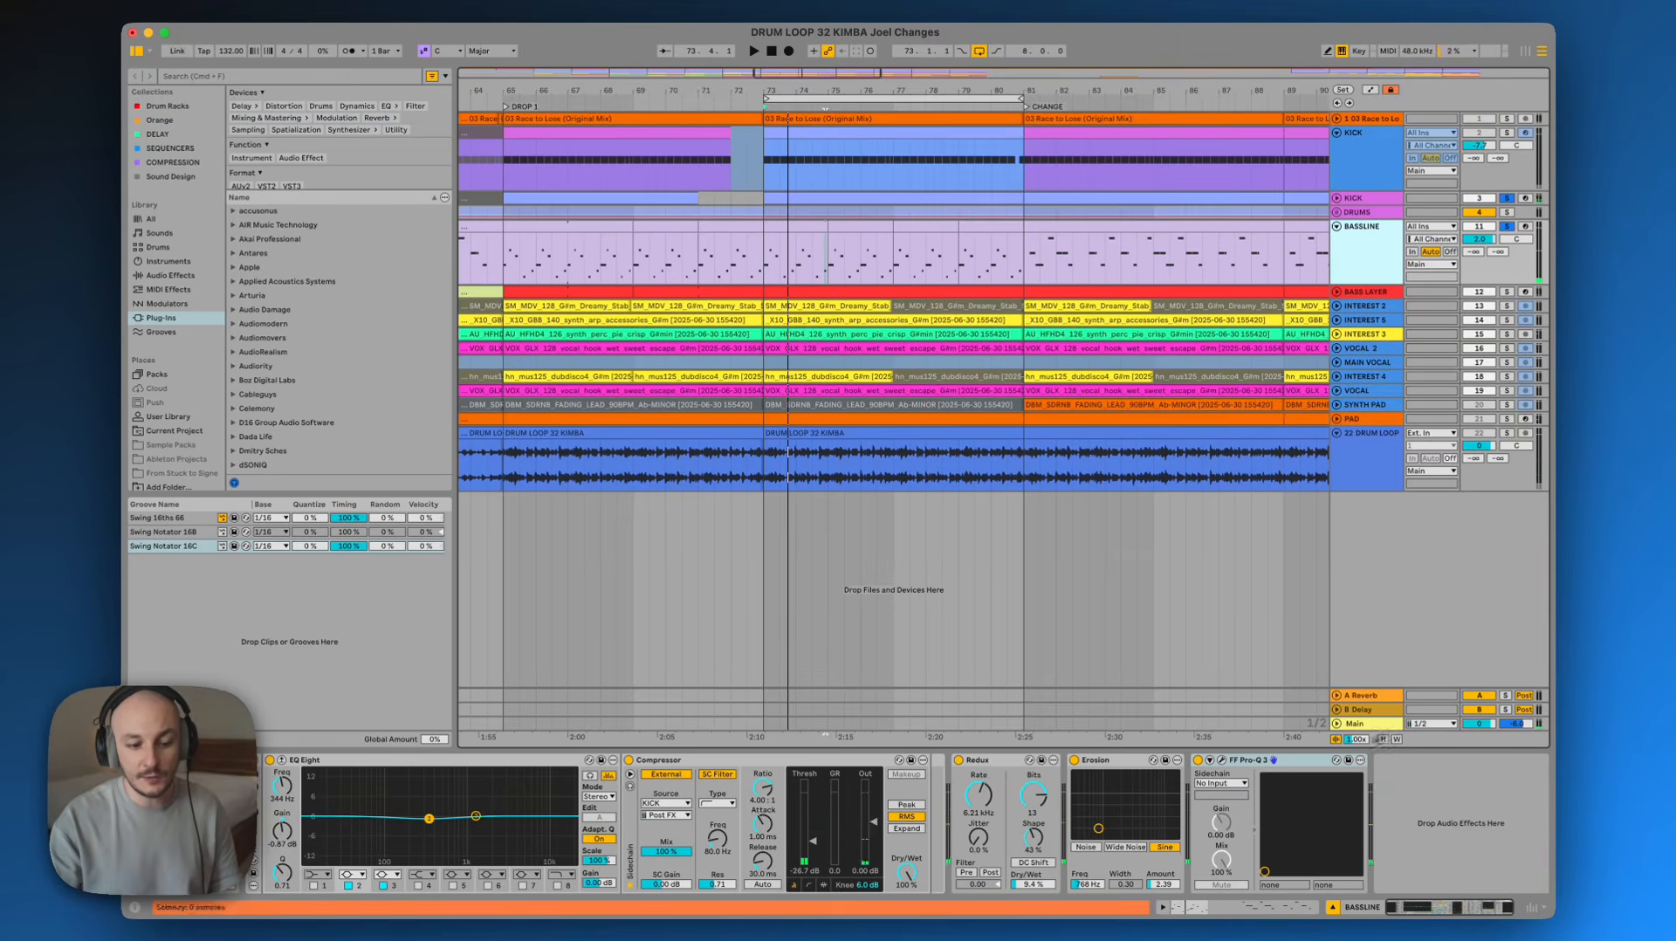
Open the BASSLINE track's FF Pro-Q 3 window and move it over the arrangement
left_click(1289, 763)
left_click(1221, 761)
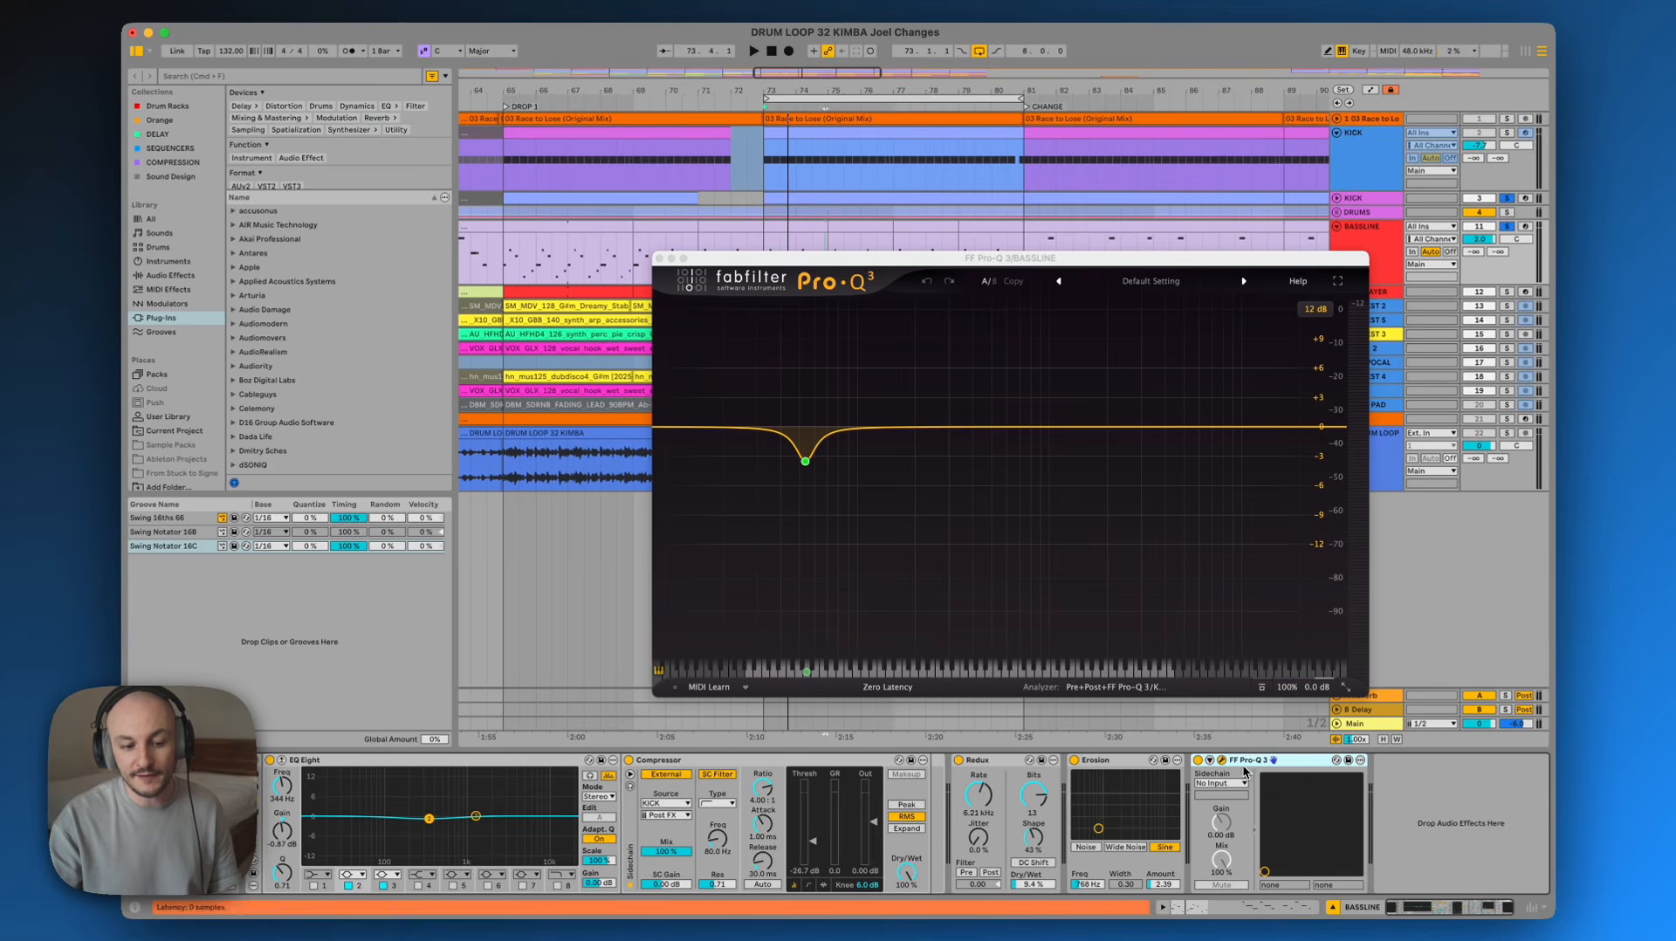
left_click_drag(1205, 257, 1090, 155)
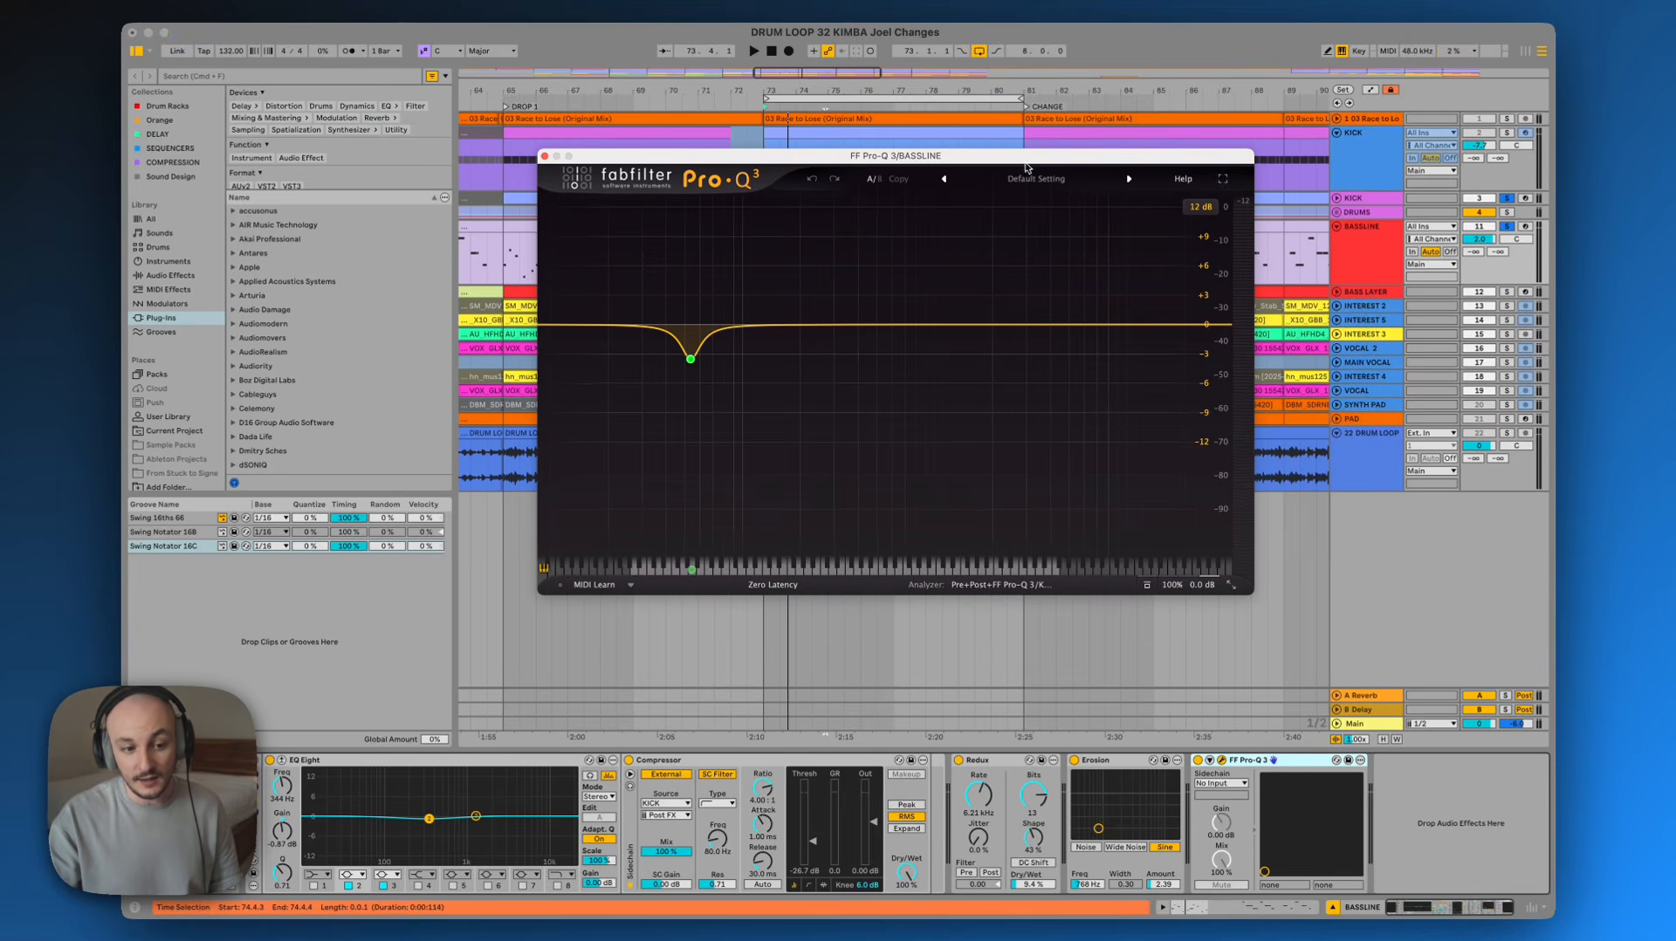
Show the KICK track's Pro-Q 3 spectrum in the BASSLINE Pro-Q 3 analyzer and start playback
left_click(1365, 202)
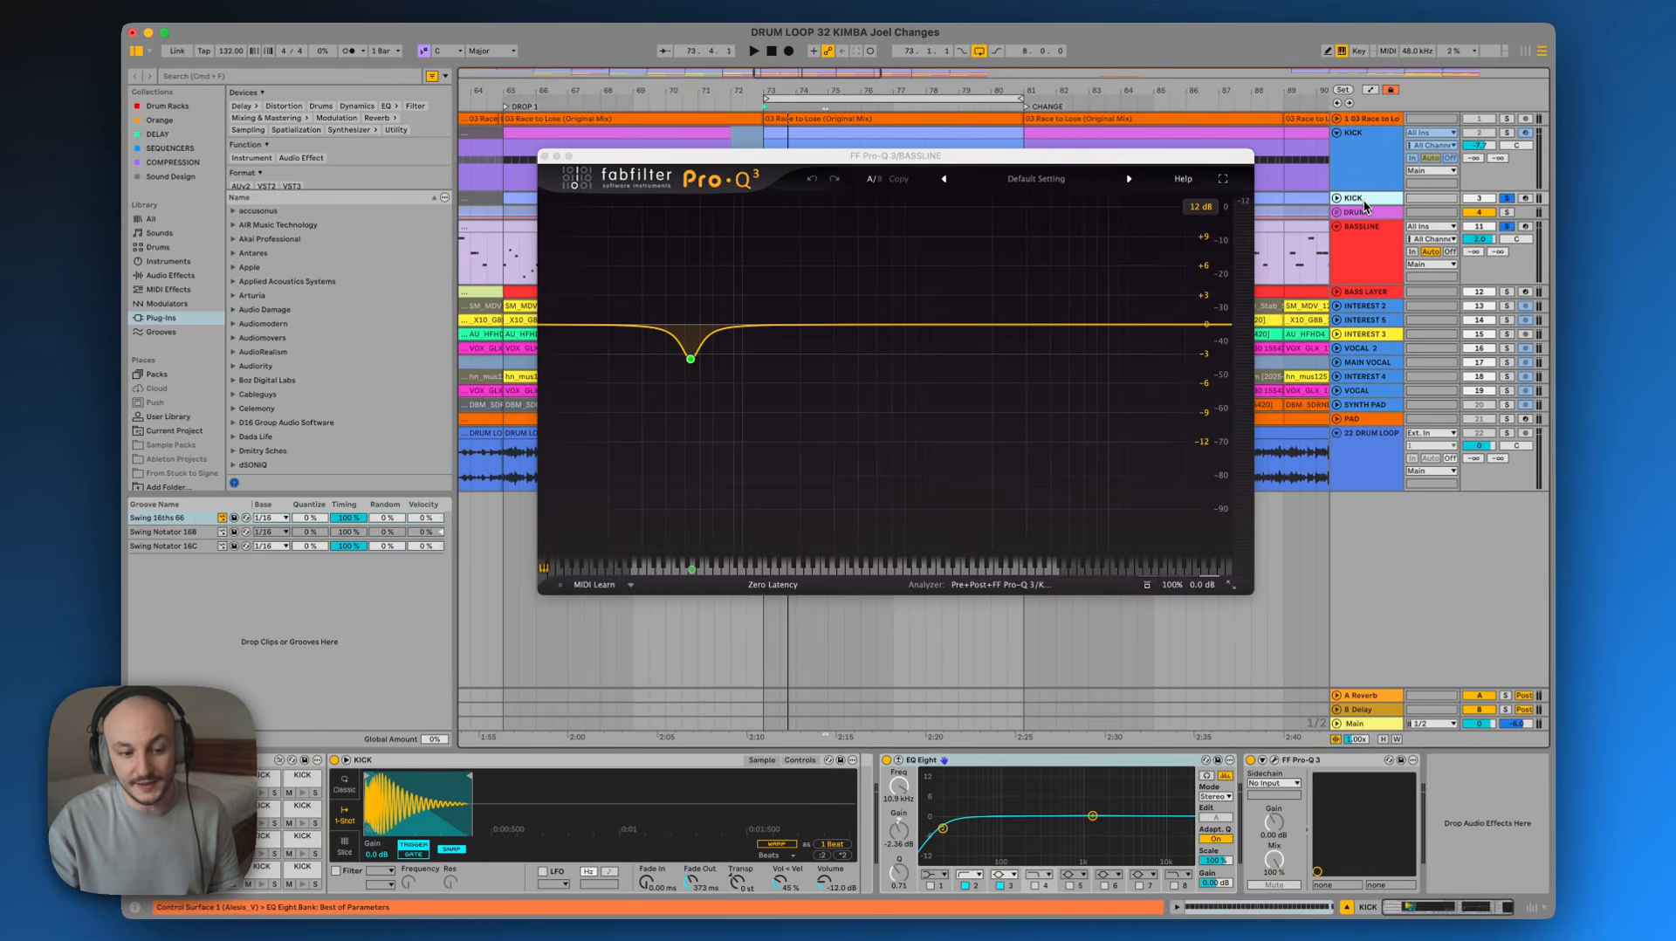
left_click(1382, 274)
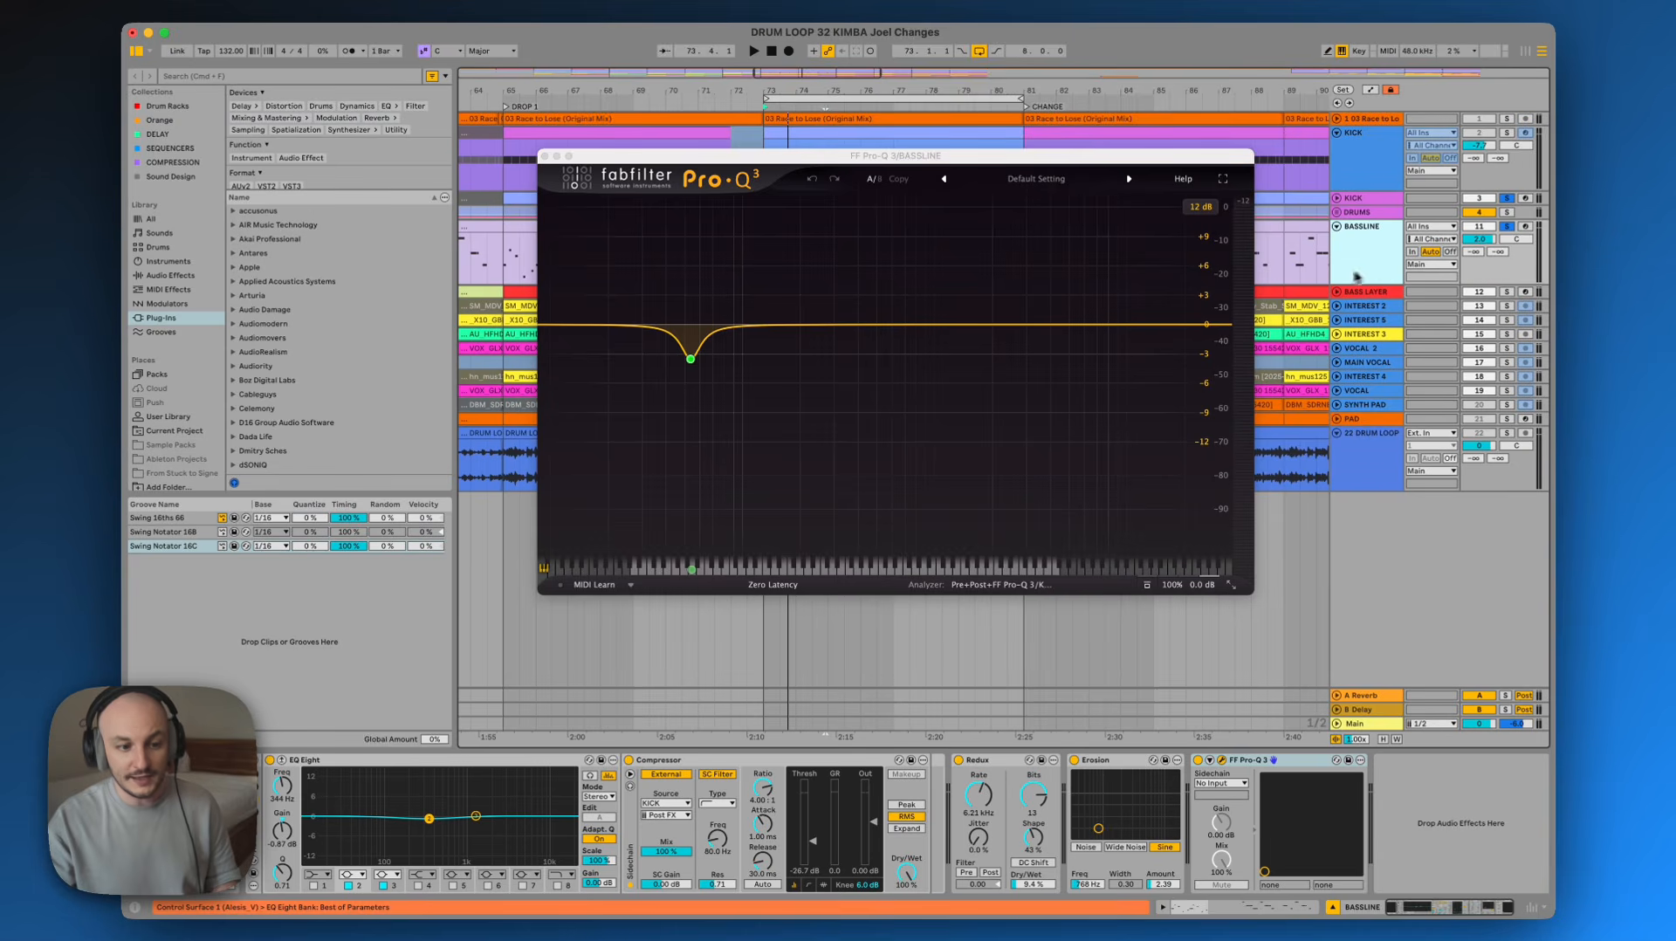
left_click(1007, 586)
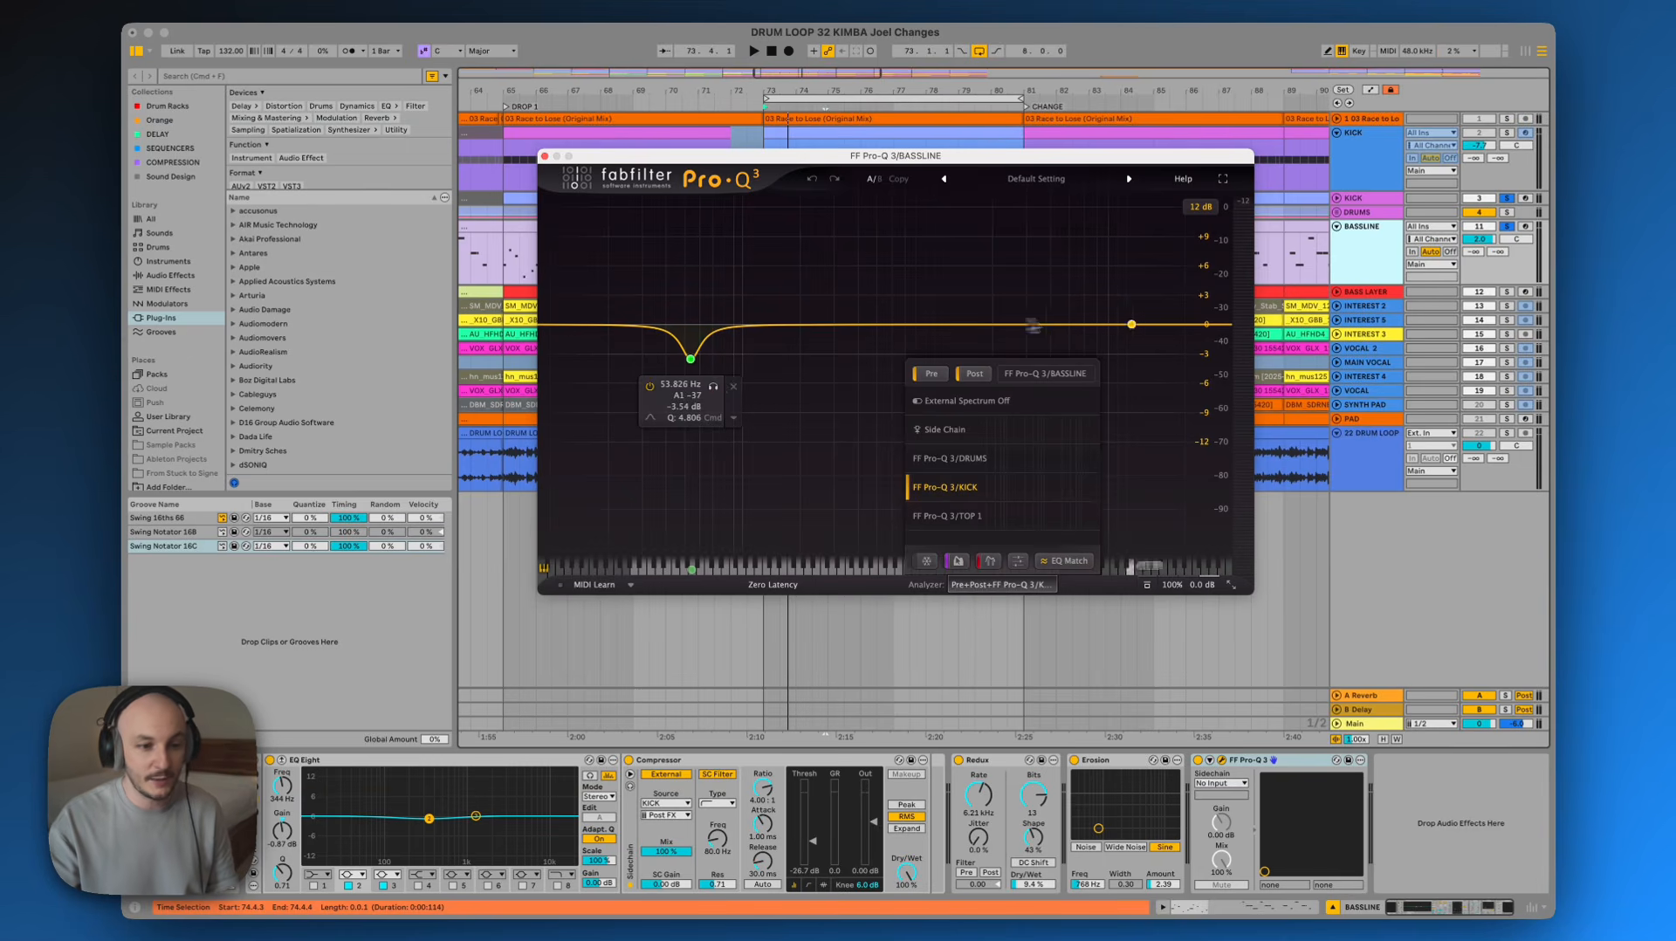
key("space")
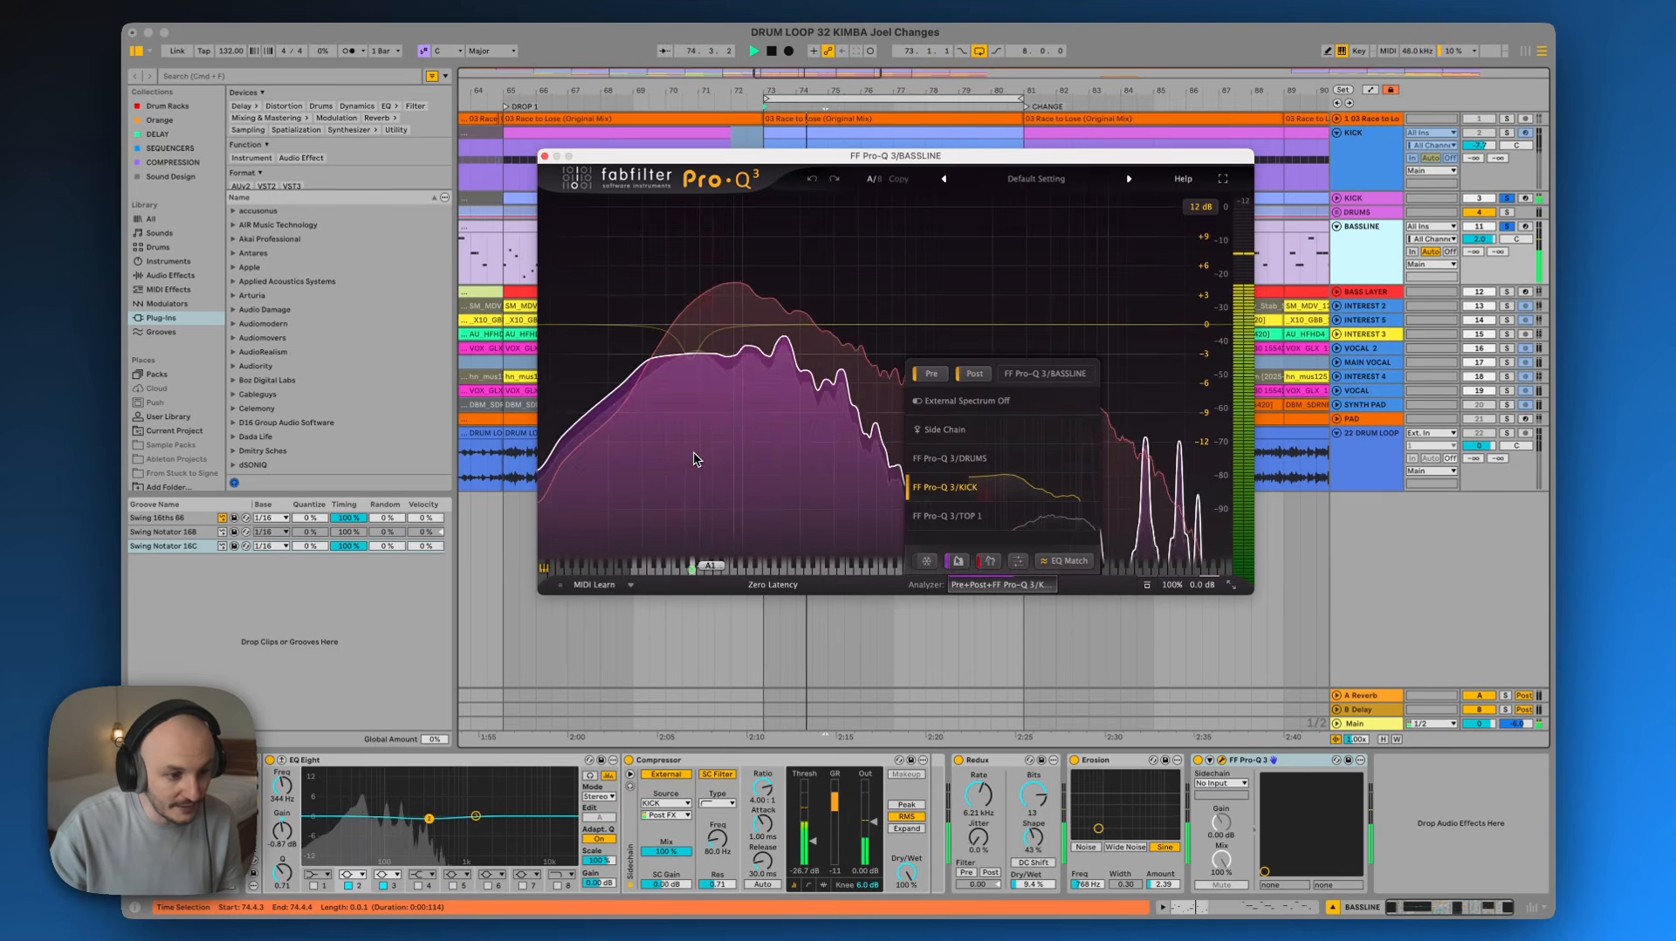
Adjust the bass cut band near 53 Hz to about -4.2 dB during playback, then close the Pro-Q 3 window
left_click(691, 366)
left_click_drag(691, 371, 693, 377)
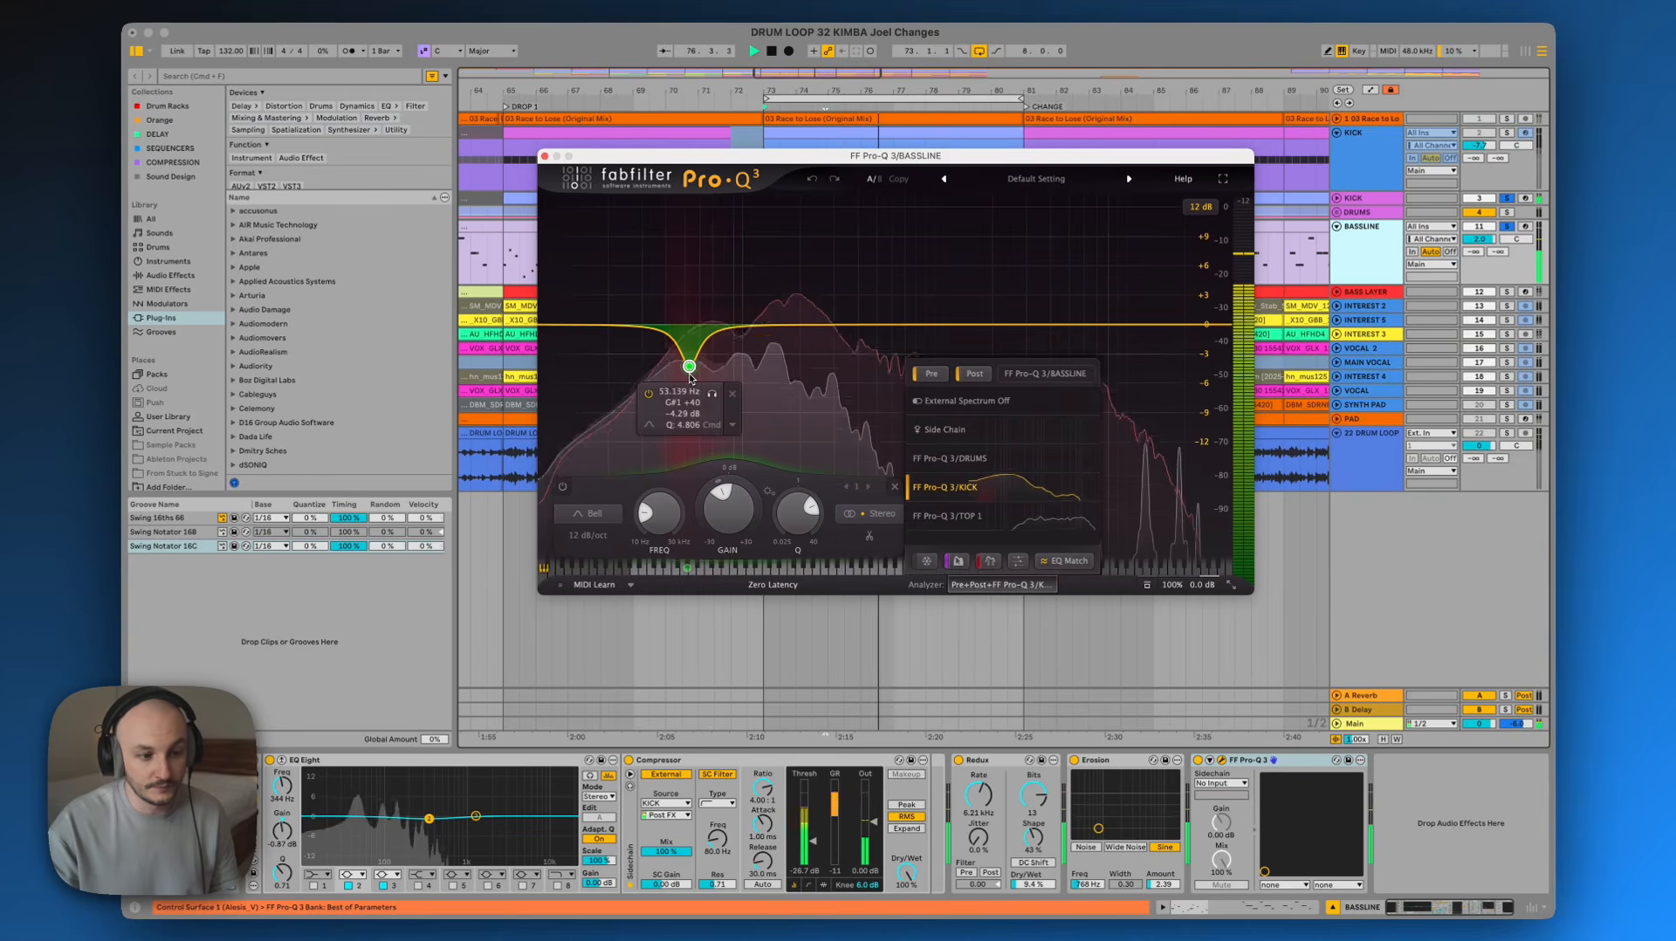
key("space")
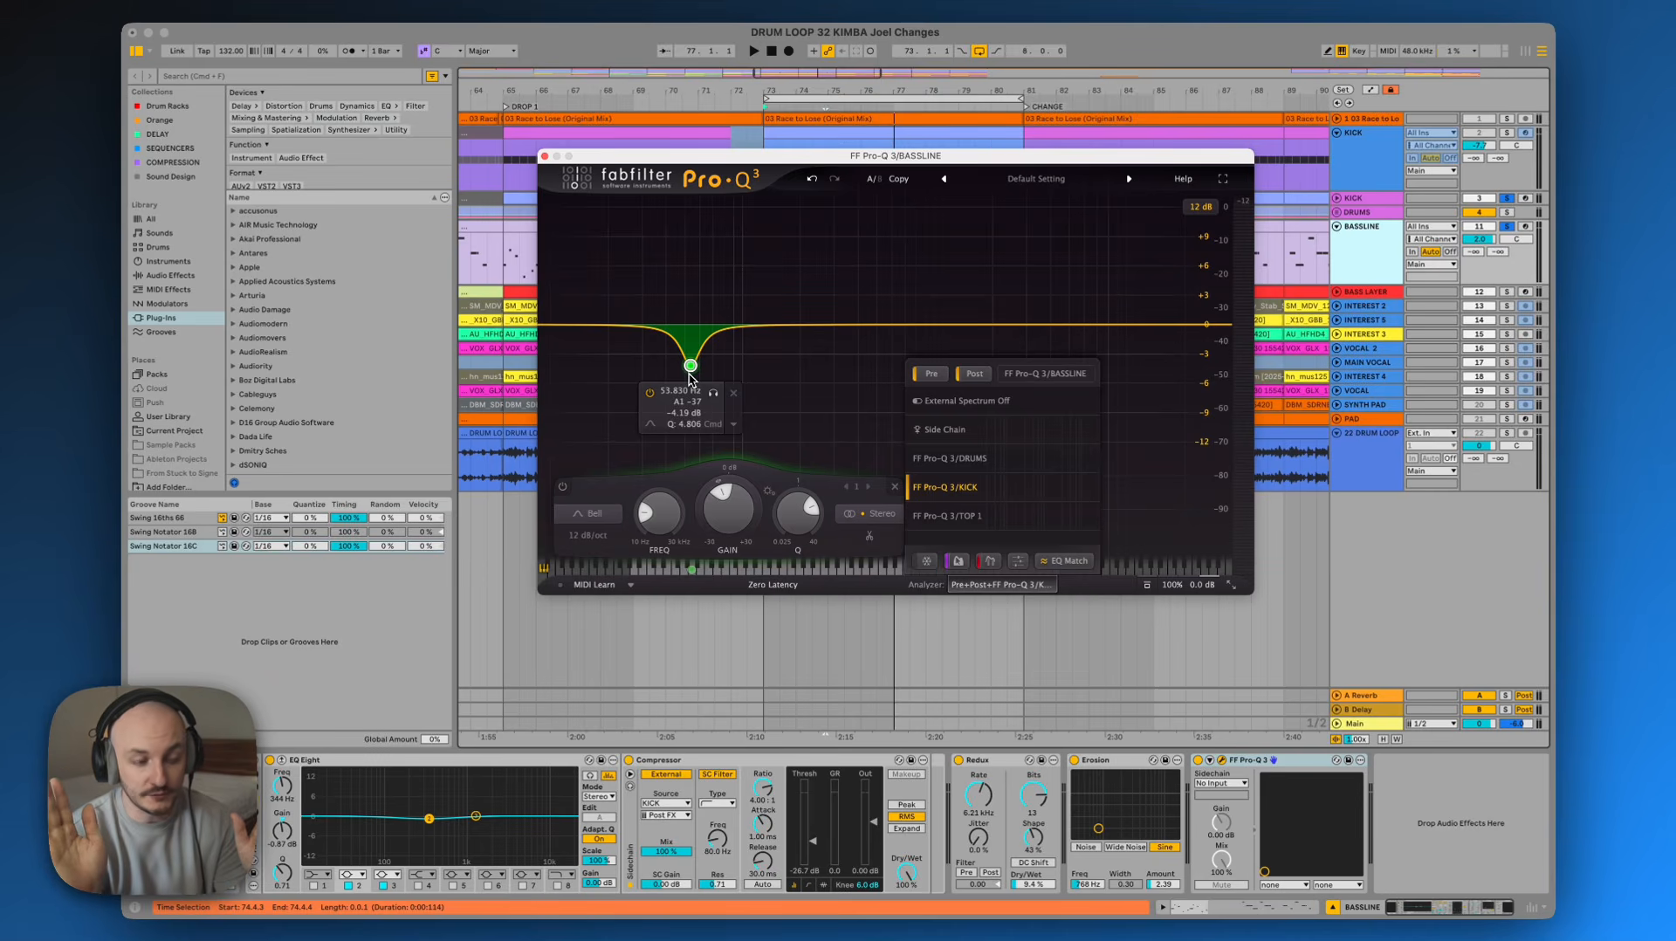
left_click(544, 156)
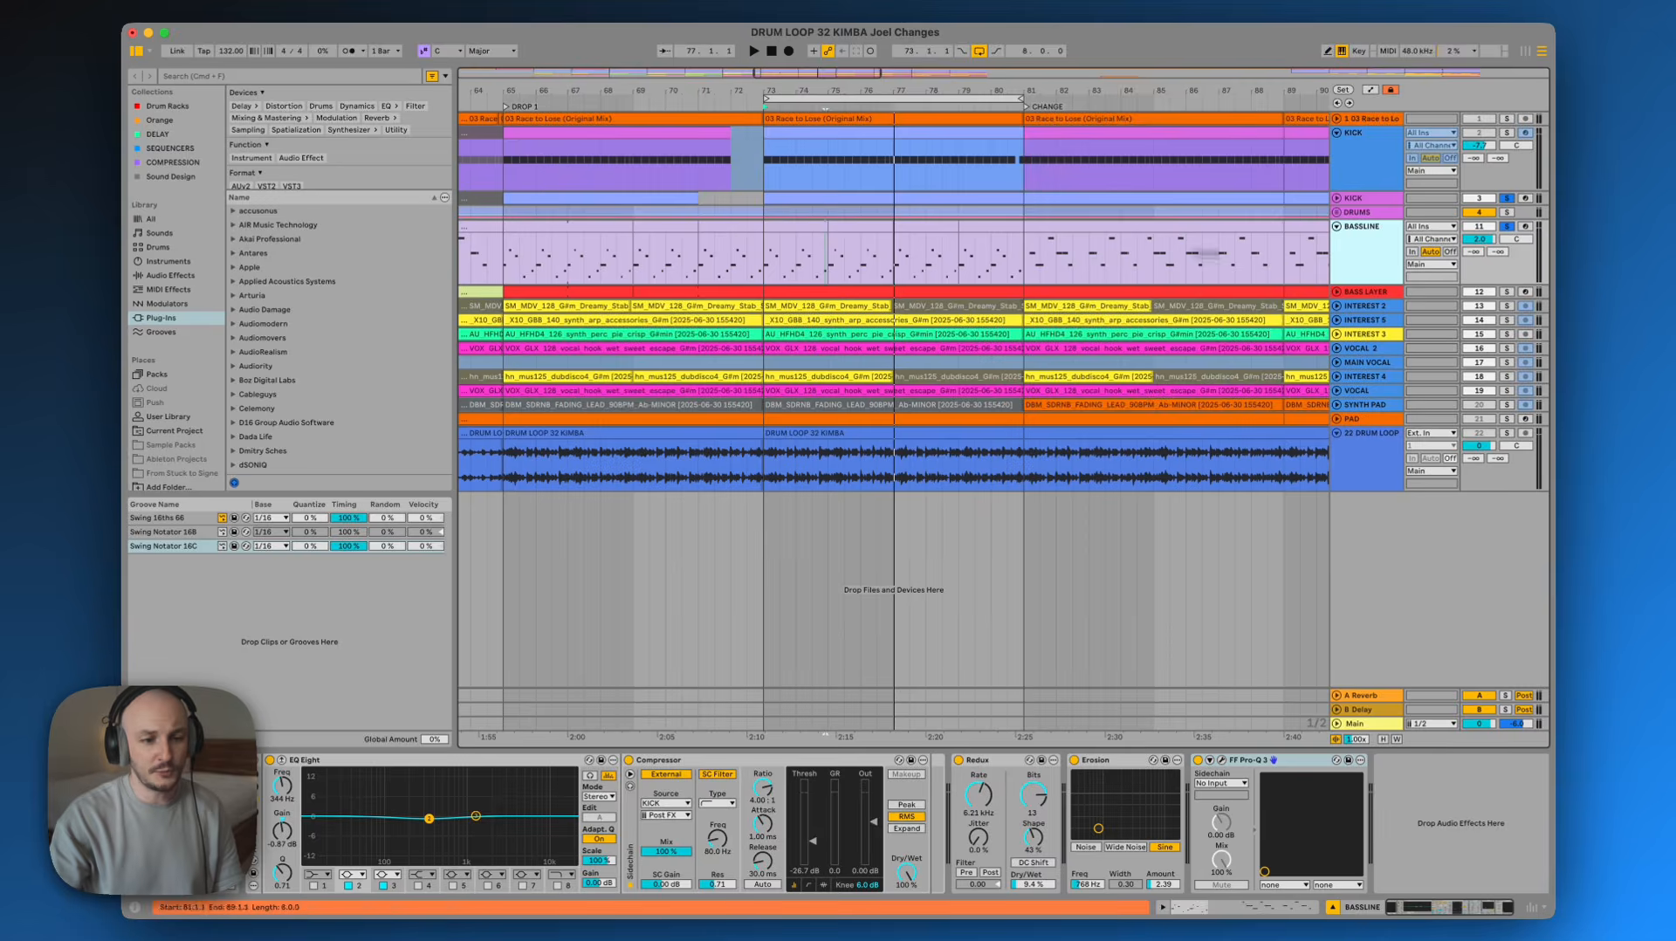
Collapse the BASSLINE track, solo and select the DRUMS group, and play it back
left_click(1337, 227)
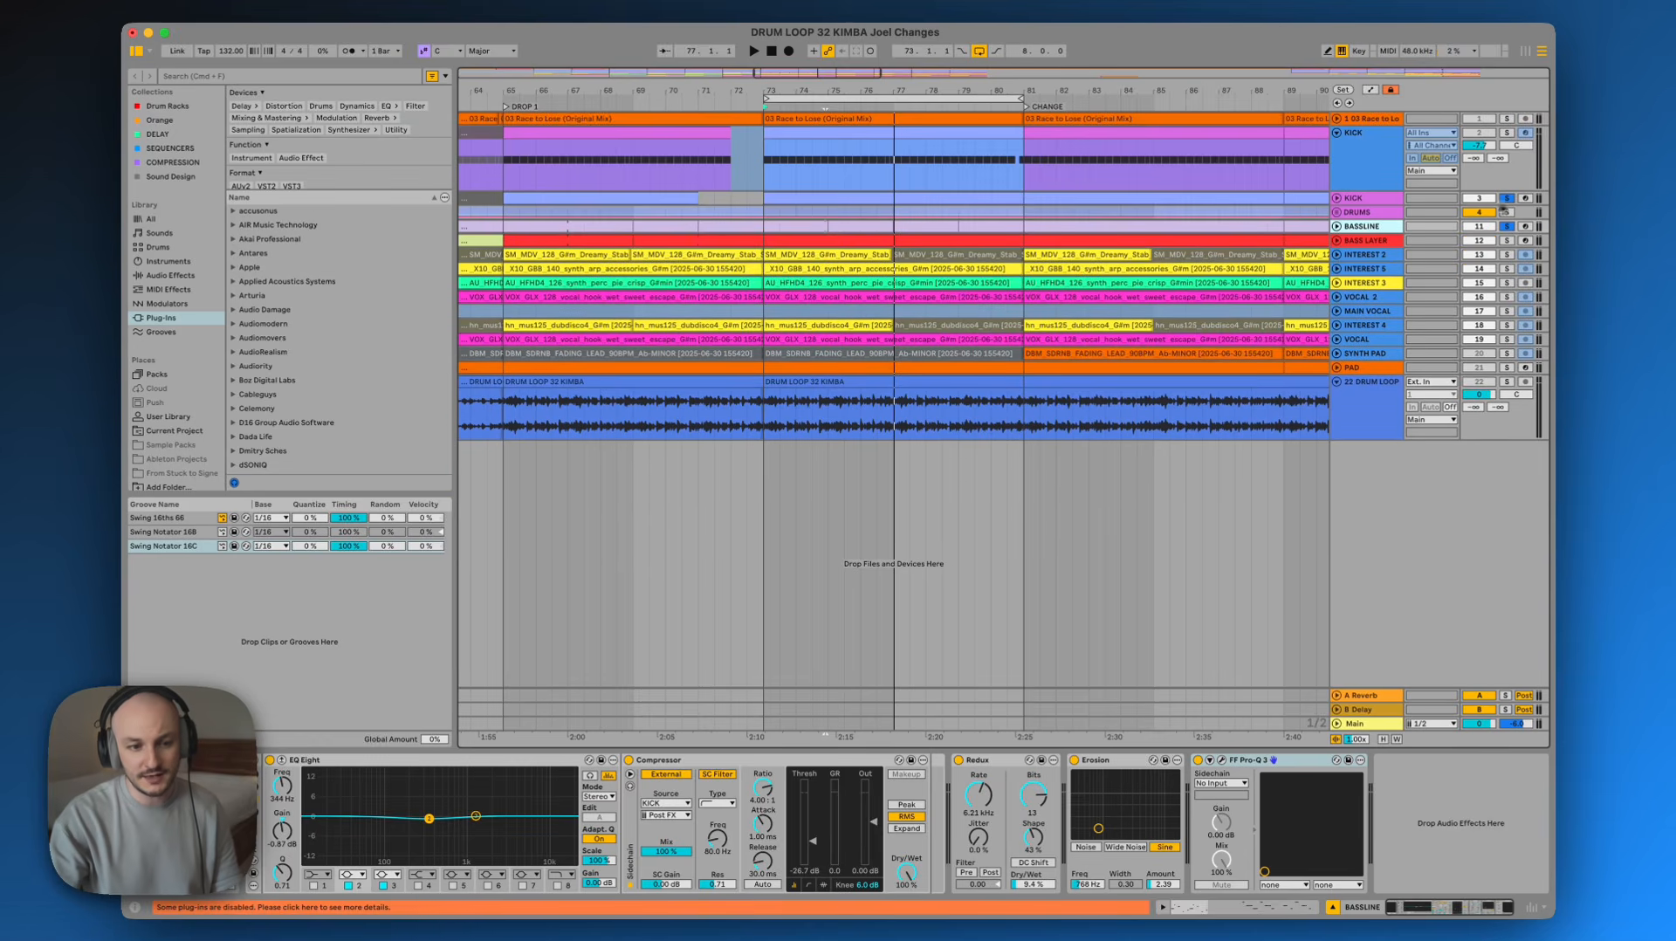
left_click(1508, 212)
left_click(1369, 214)
key("space")
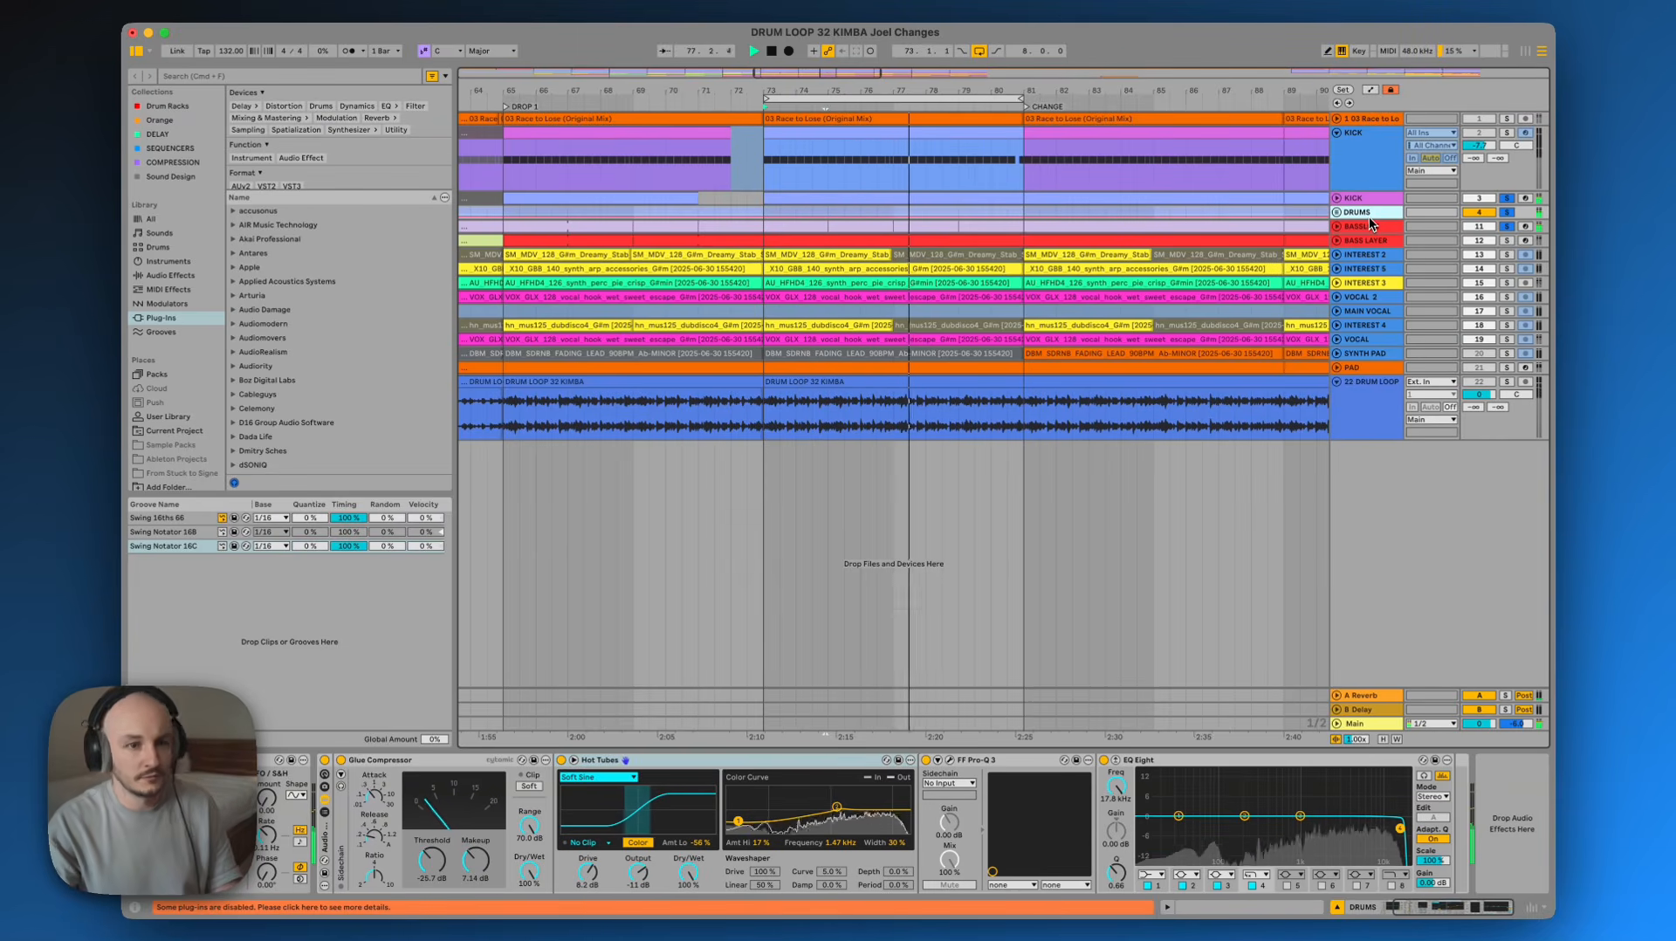
key("space")
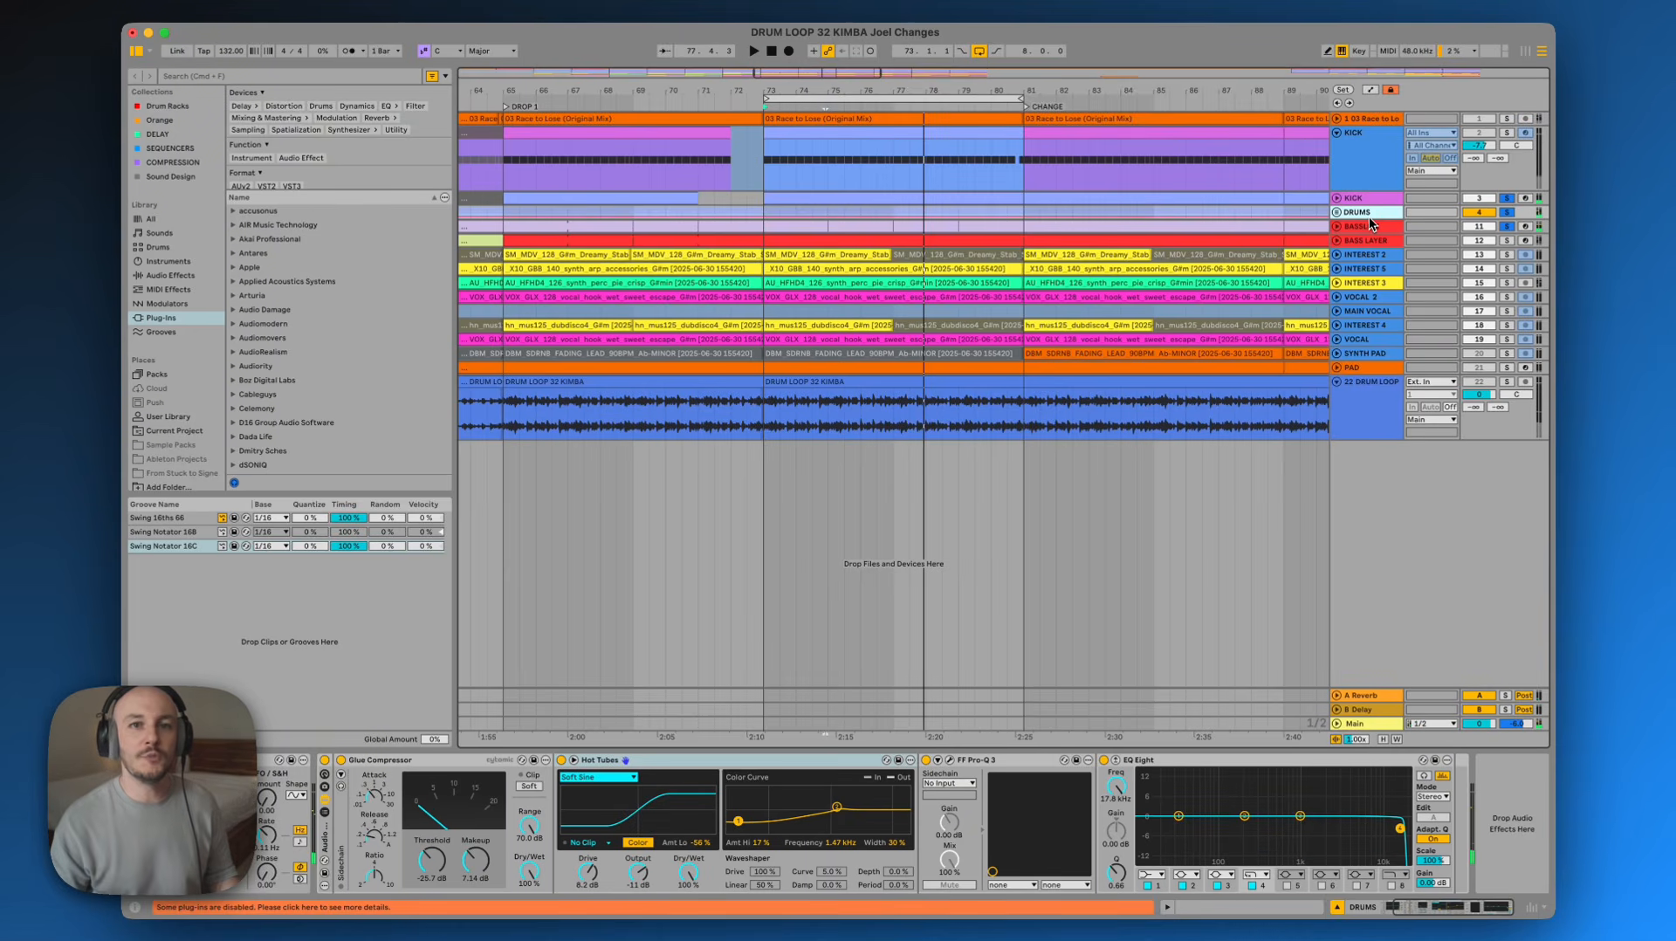
Solo the 22 DRUM LOOP track during playback, then fold the KICK group and release the solo
left_click(1507, 382)
key("space")
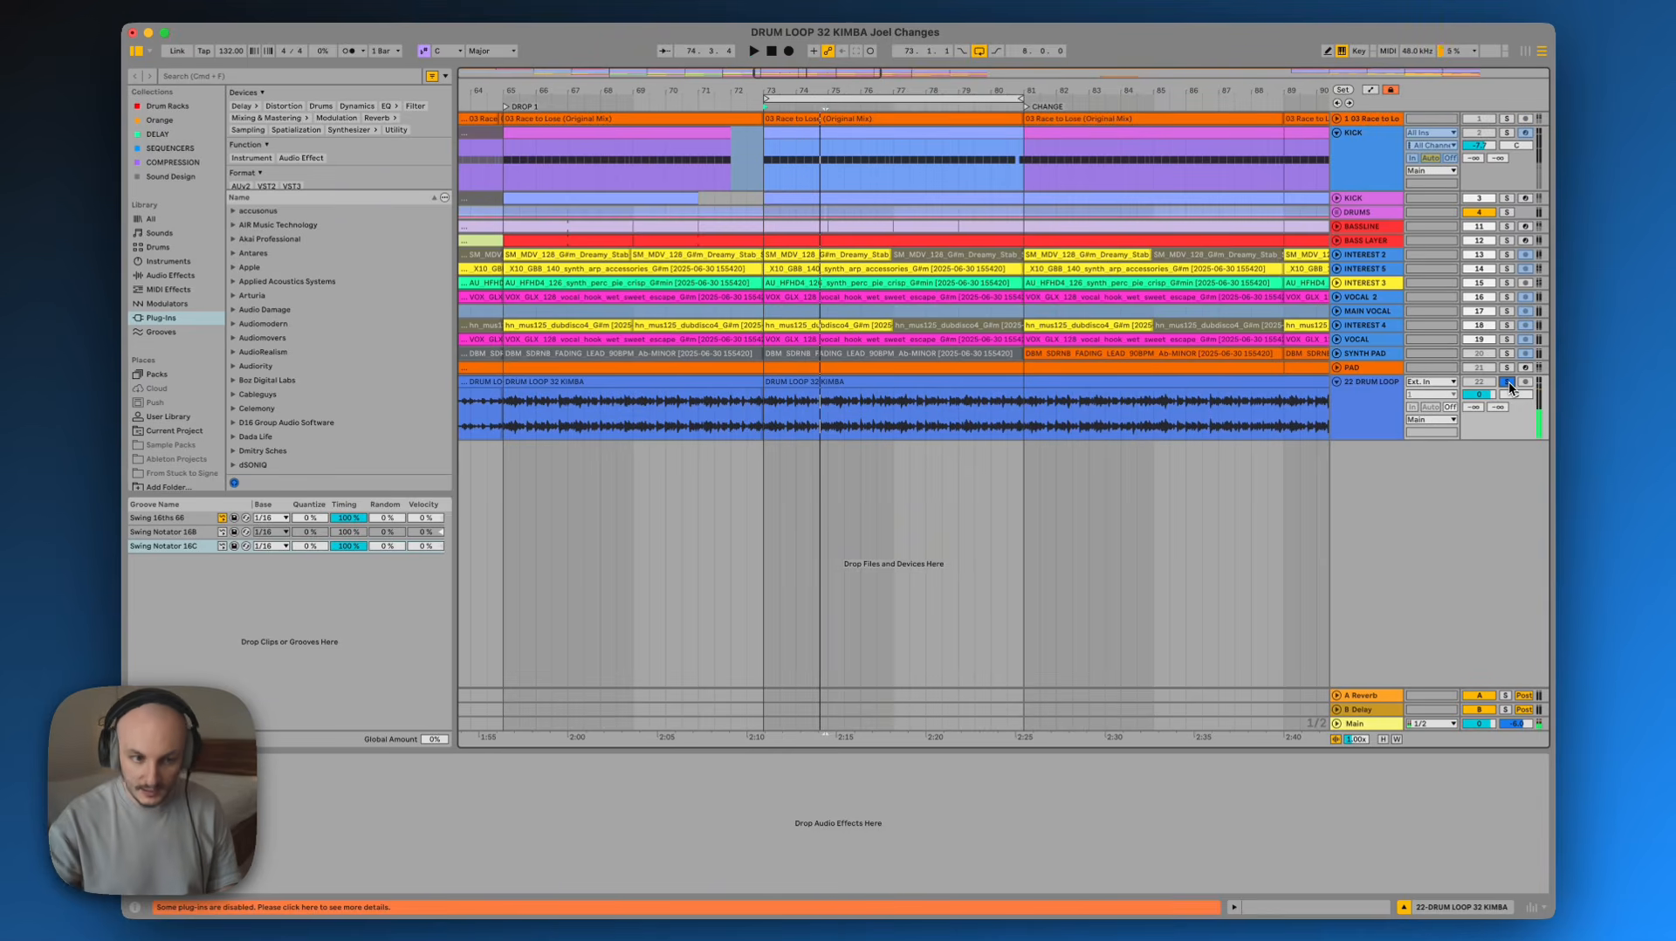
key("space")
left_click(1336, 133)
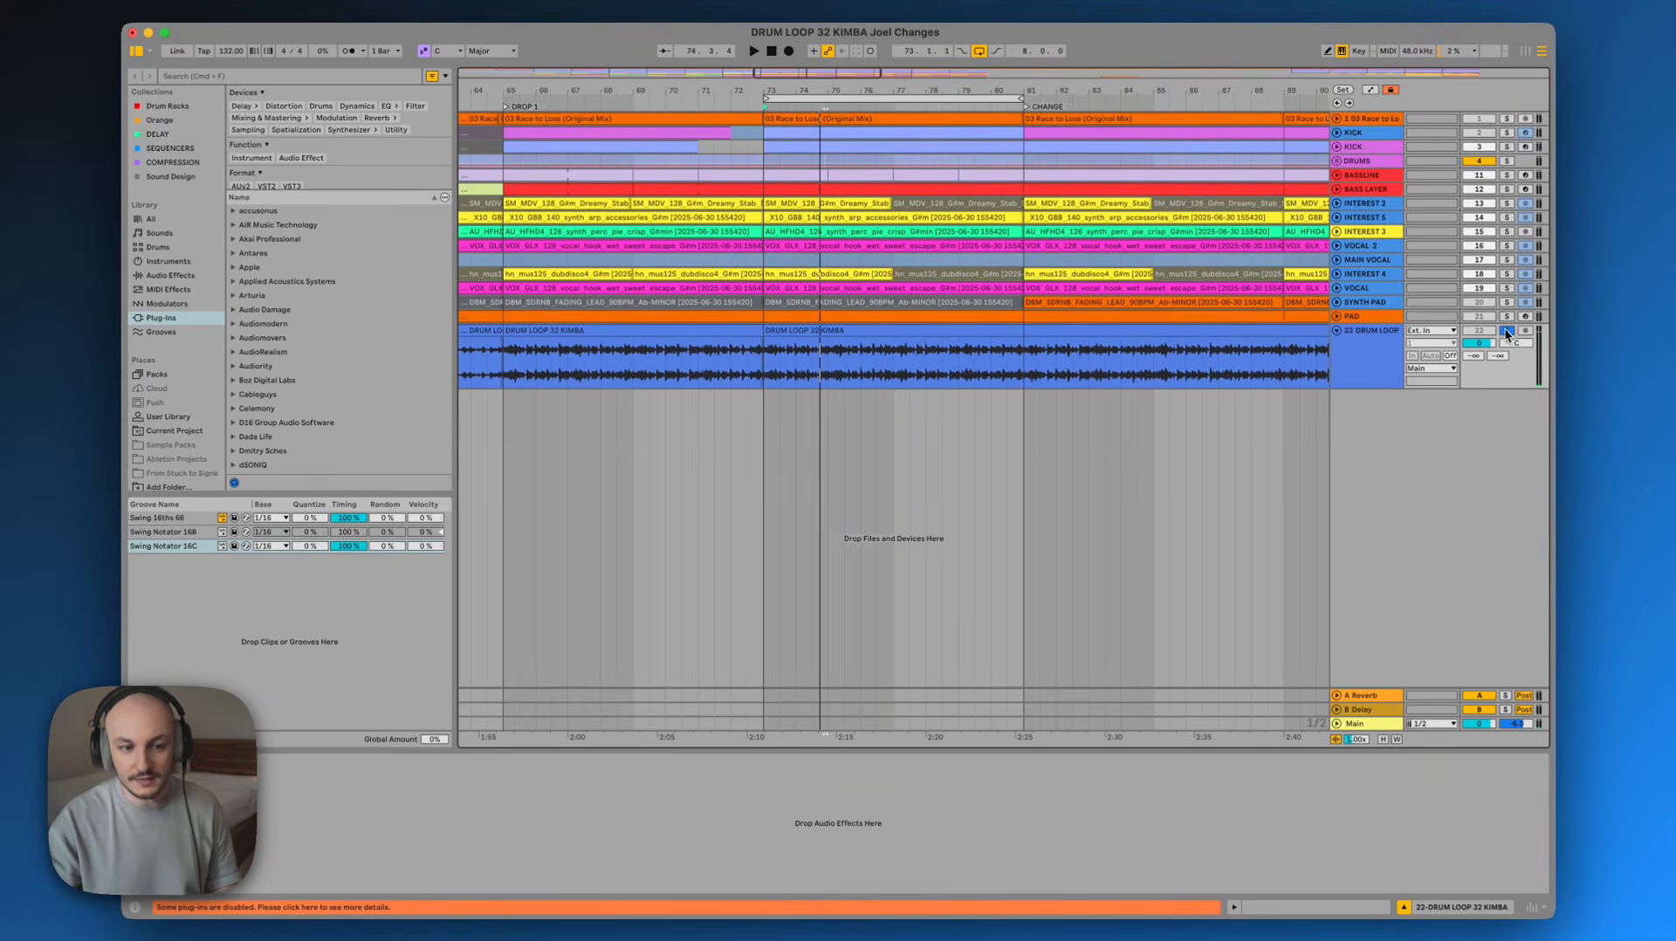
left_click(1507, 330)
Step through the vocal, interest and synth pad tracks to inspect their device chains
left_click(1386, 287)
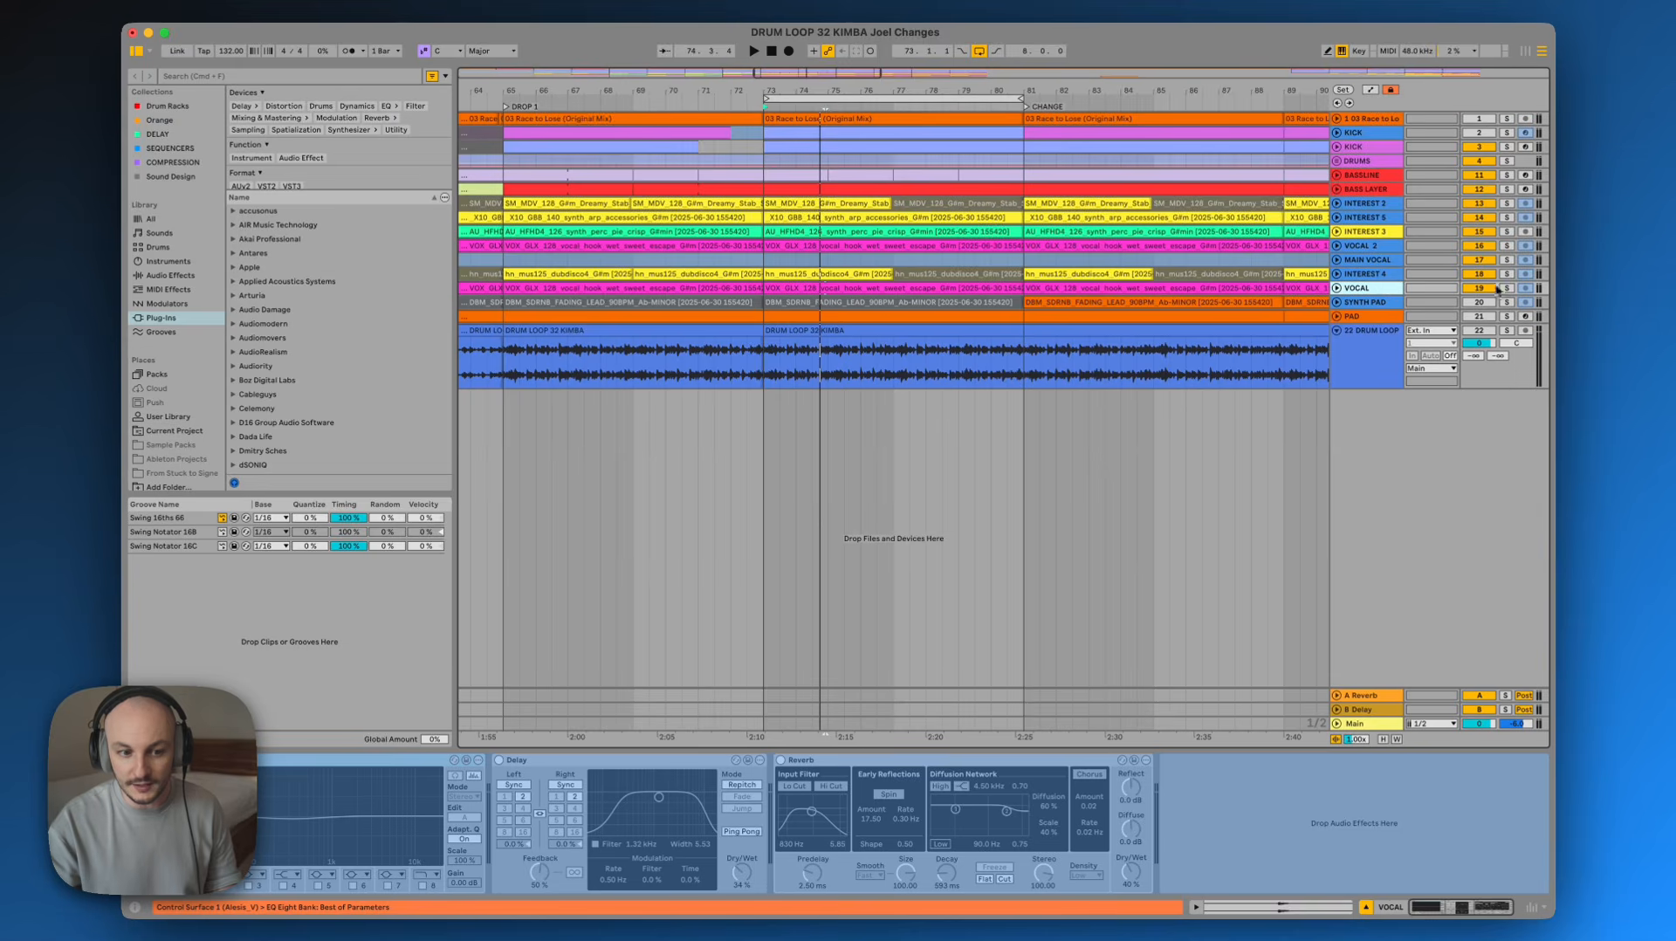
left_click(1388, 204)
left_click(1386, 217)
left_click(1387, 231)
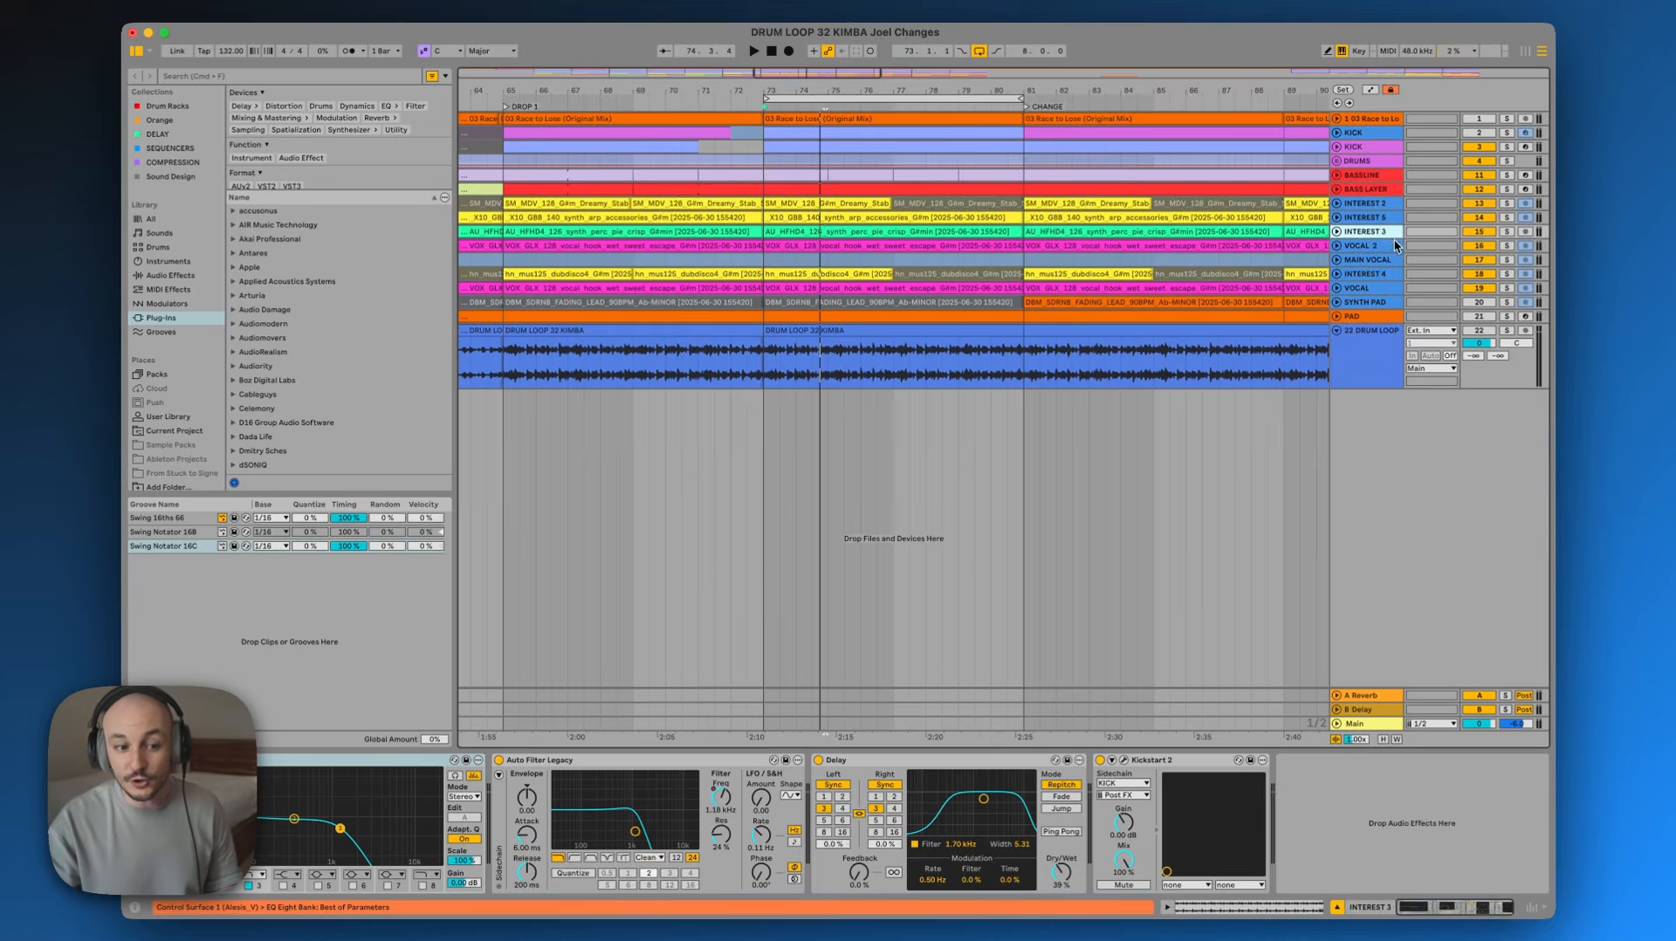
left_click(1390, 246)
left_click(1390, 260)
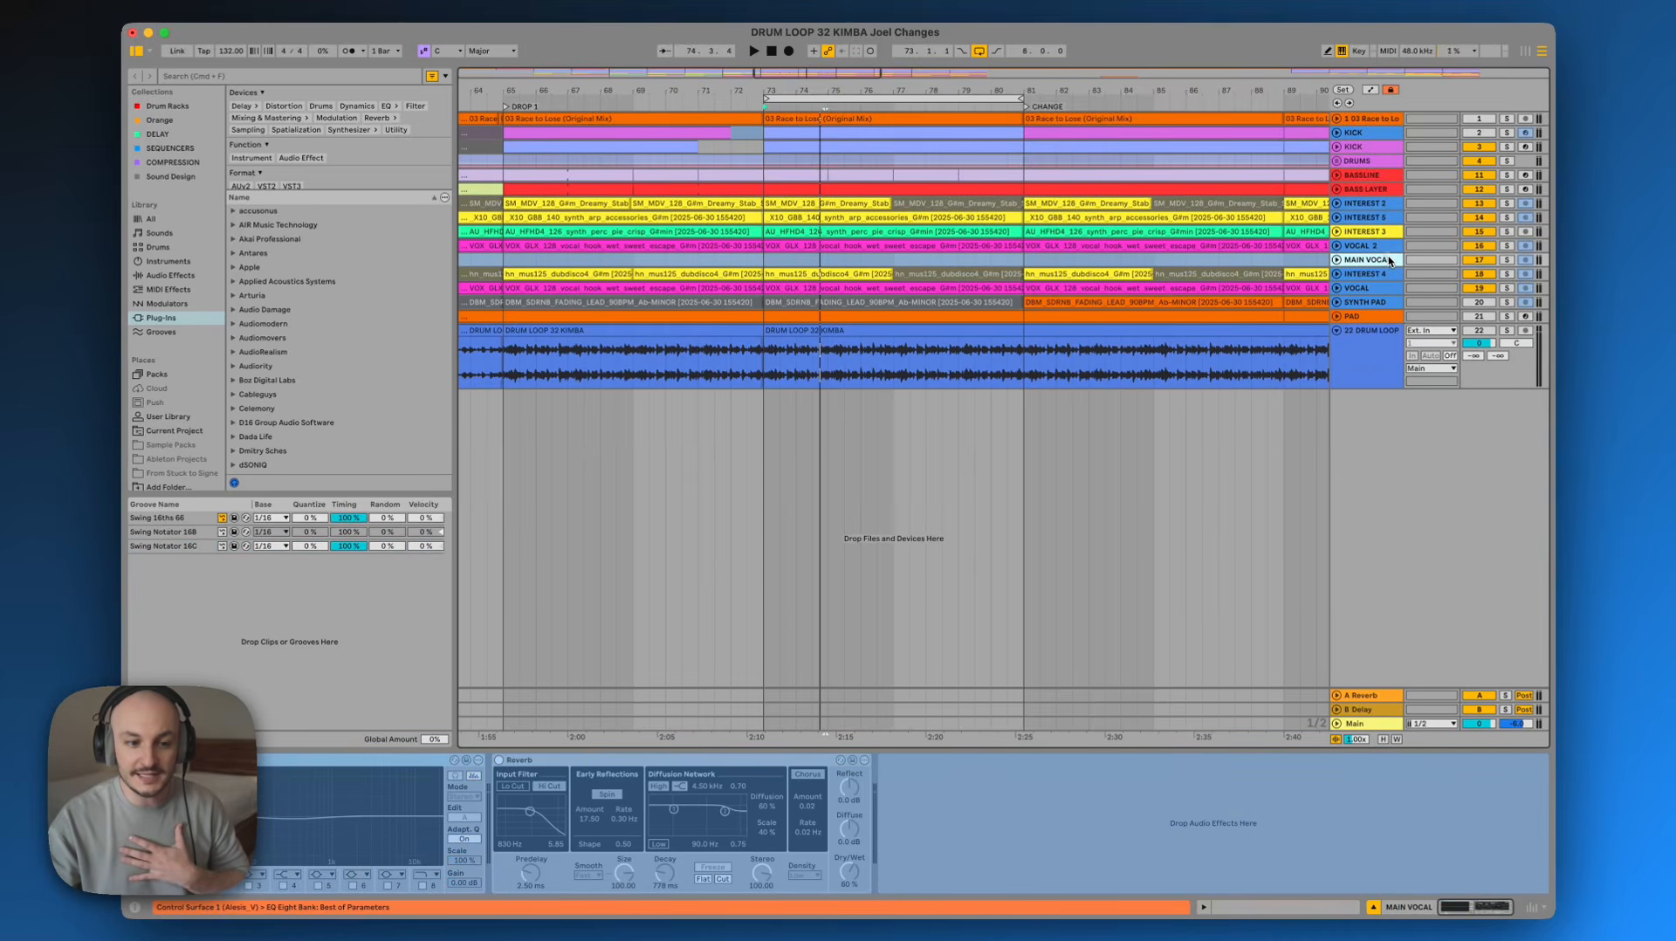
left_click(1388, 287)
left_click(1383, 302)
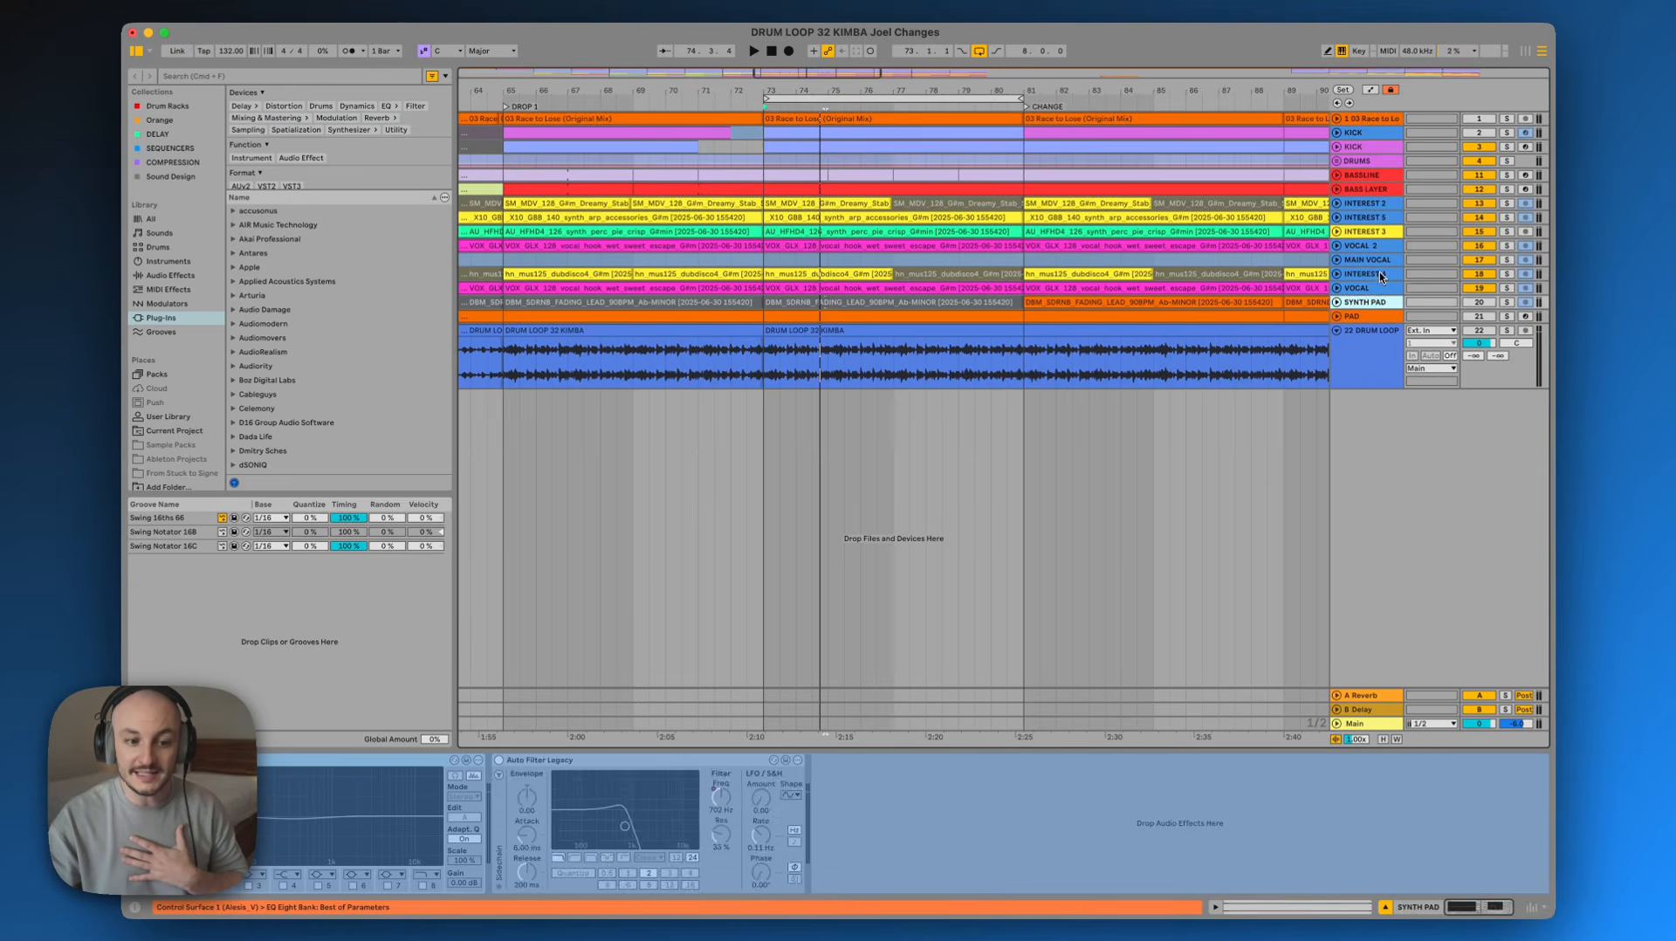
left_click(1379, 273)
left_click(1379, 260)
left_click(1380, 245)
left_click(1382, 232)
left_click(1382, 219)
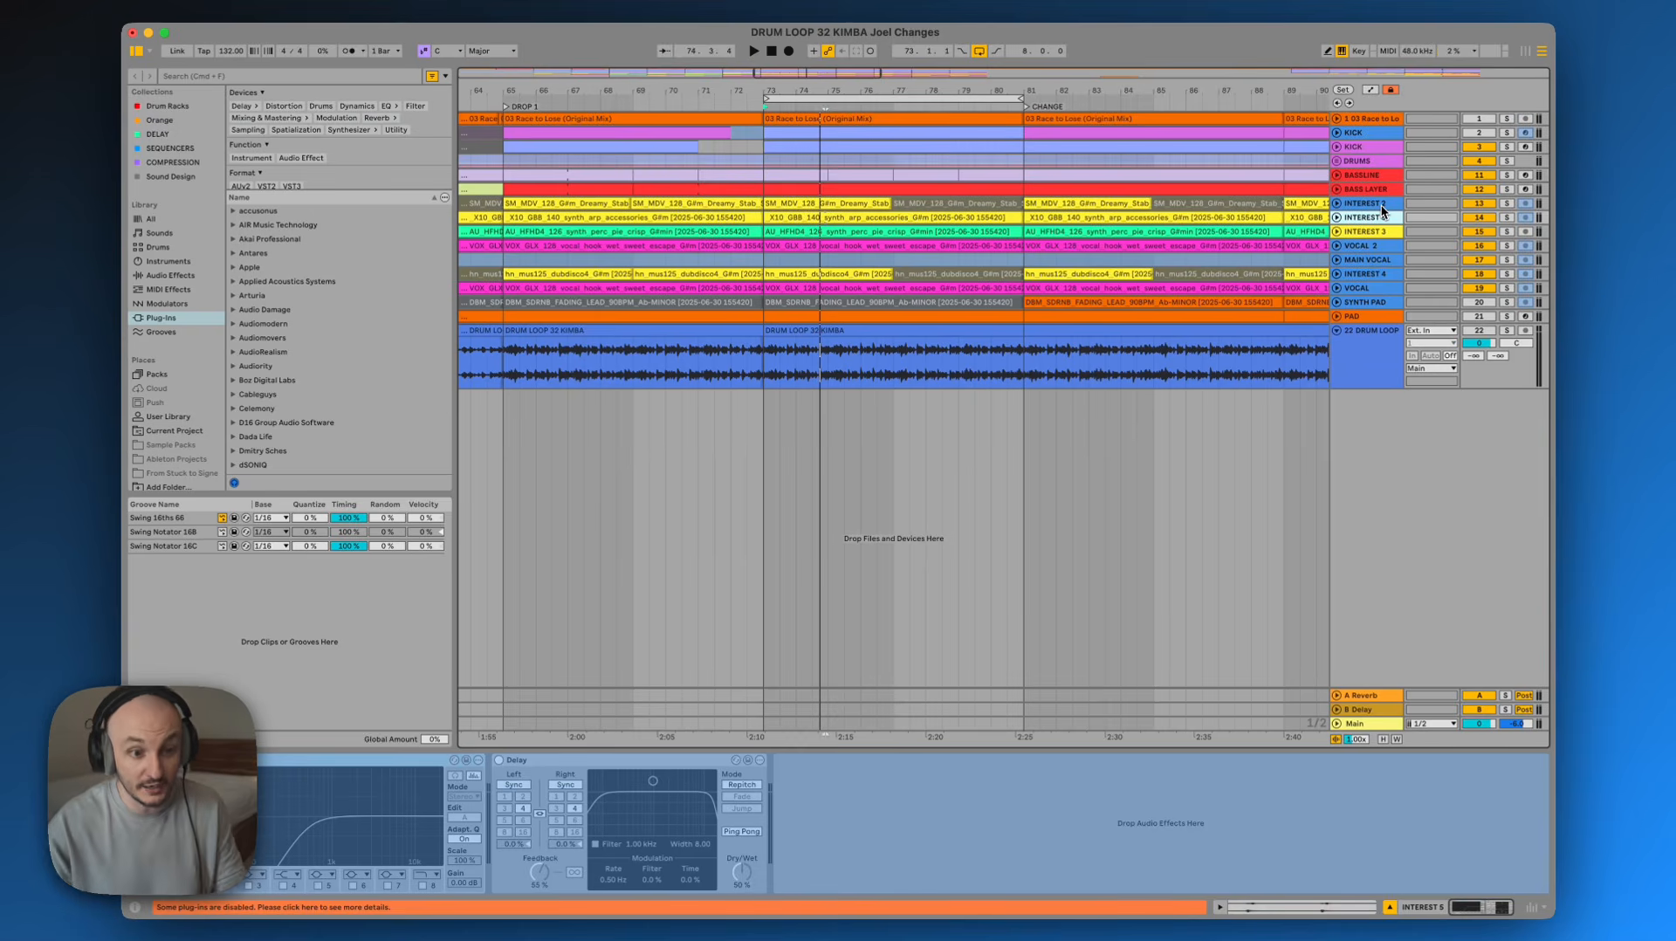
left_click(1389, 261)
left_click(1379, 276)
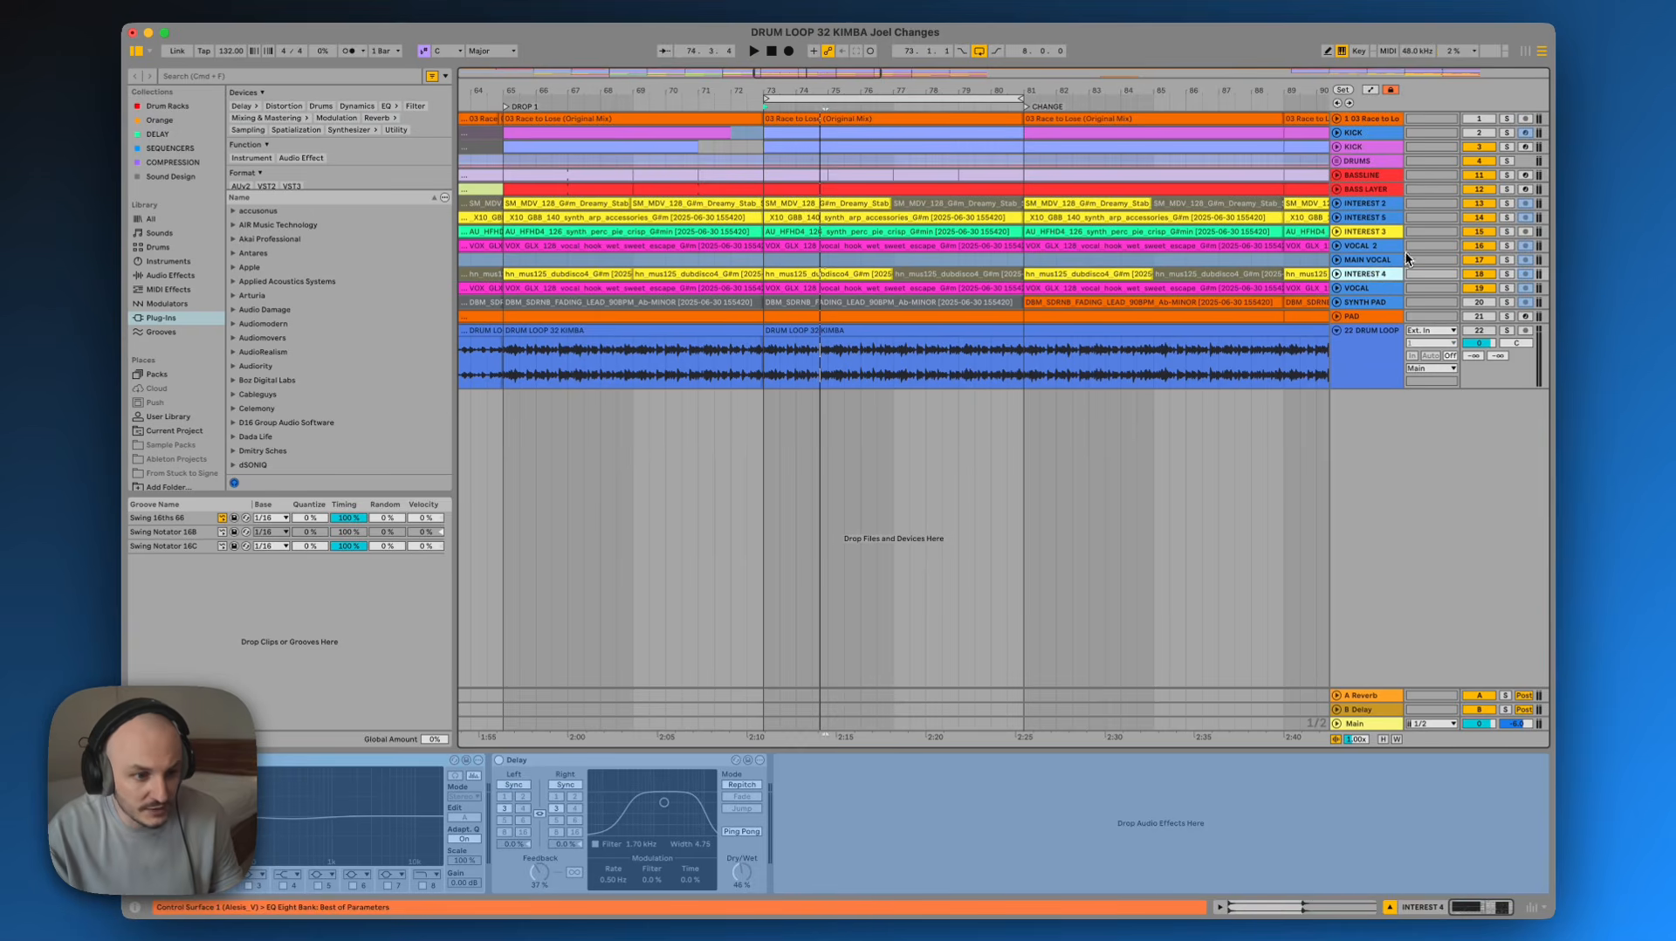
left_click(1400, 250)
Solo the INTEREST 3 track, enlarge its lane and play it back
left_click(1507, 232)
key("space")
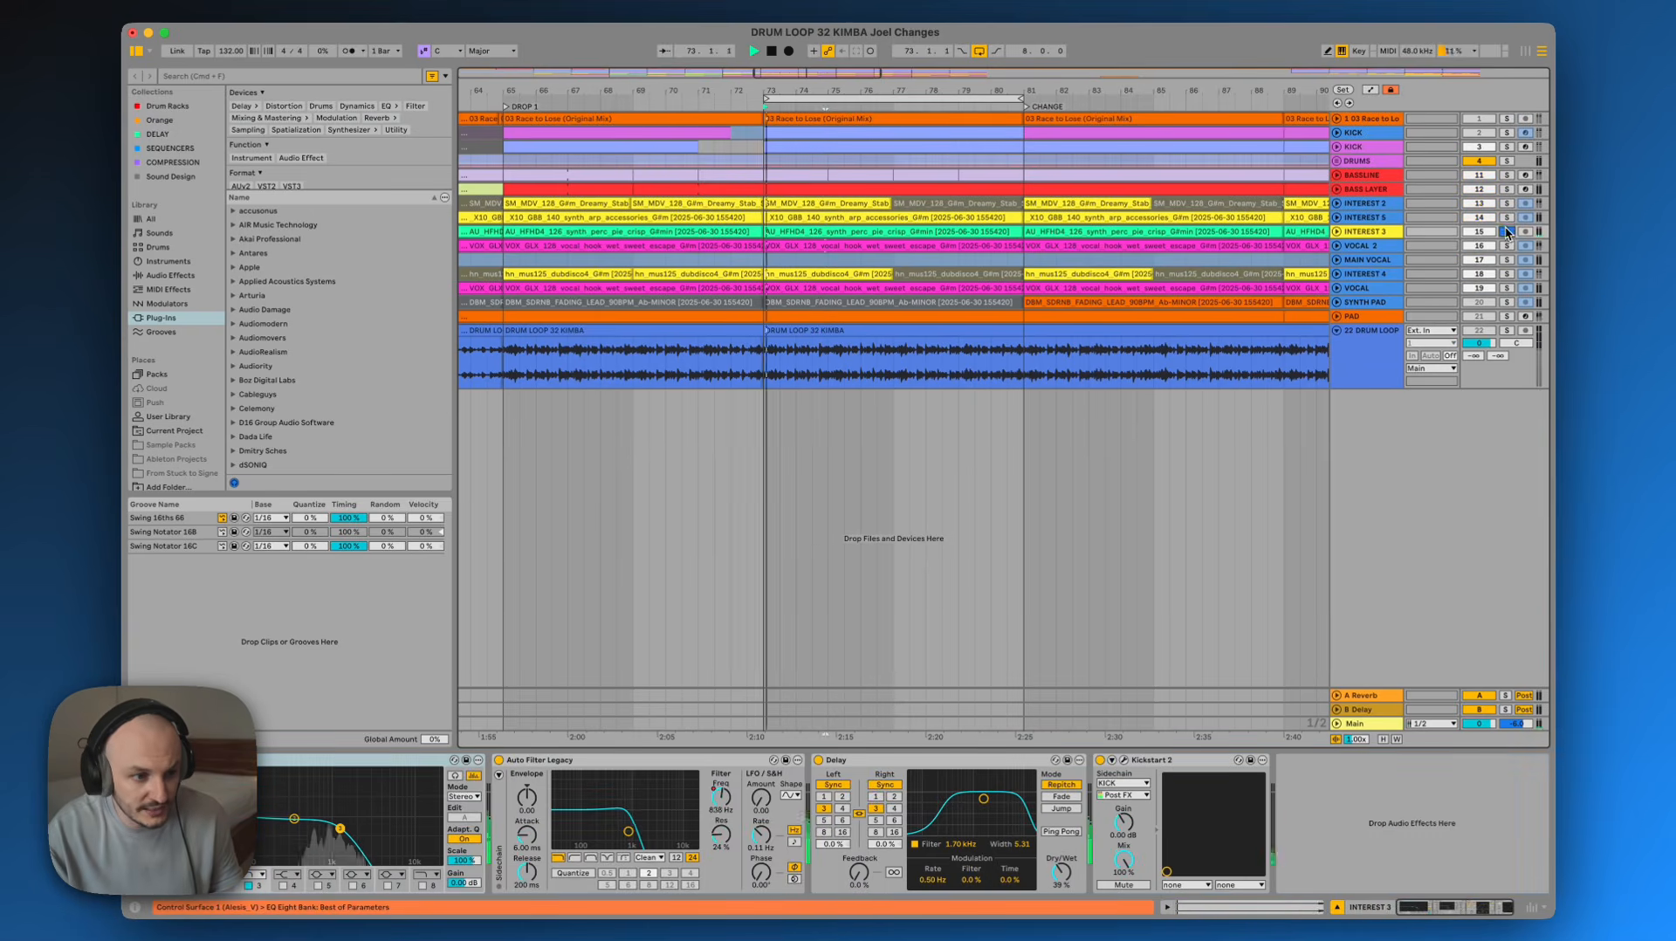
left_click(1377, 236)
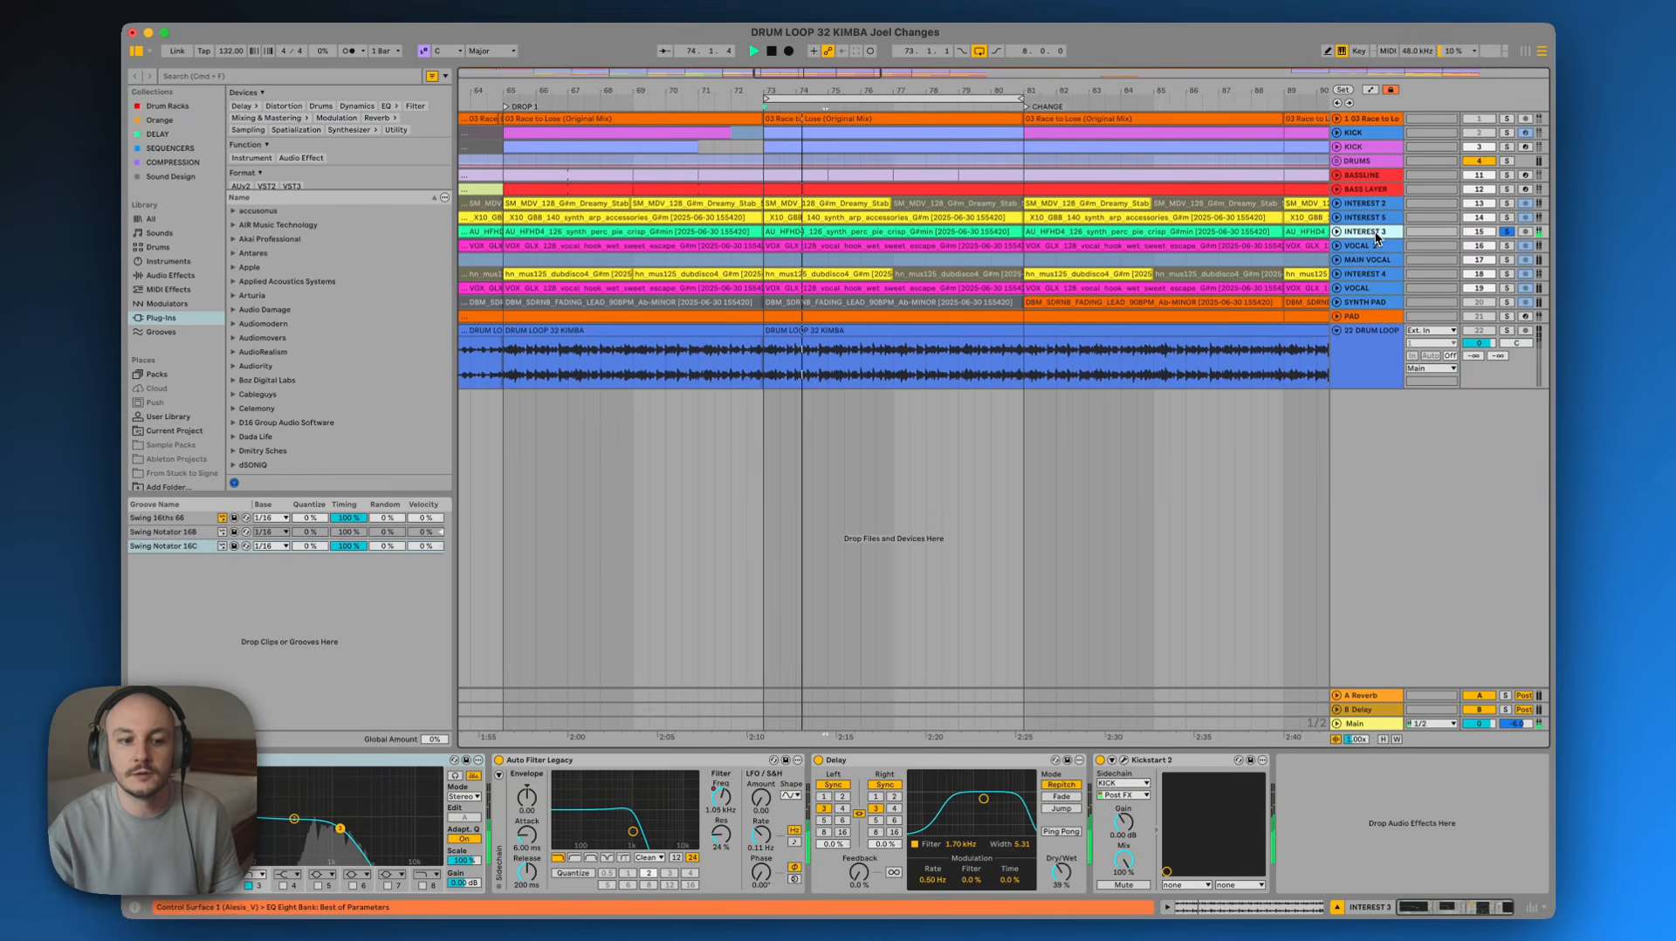
double_click(1356, 233)
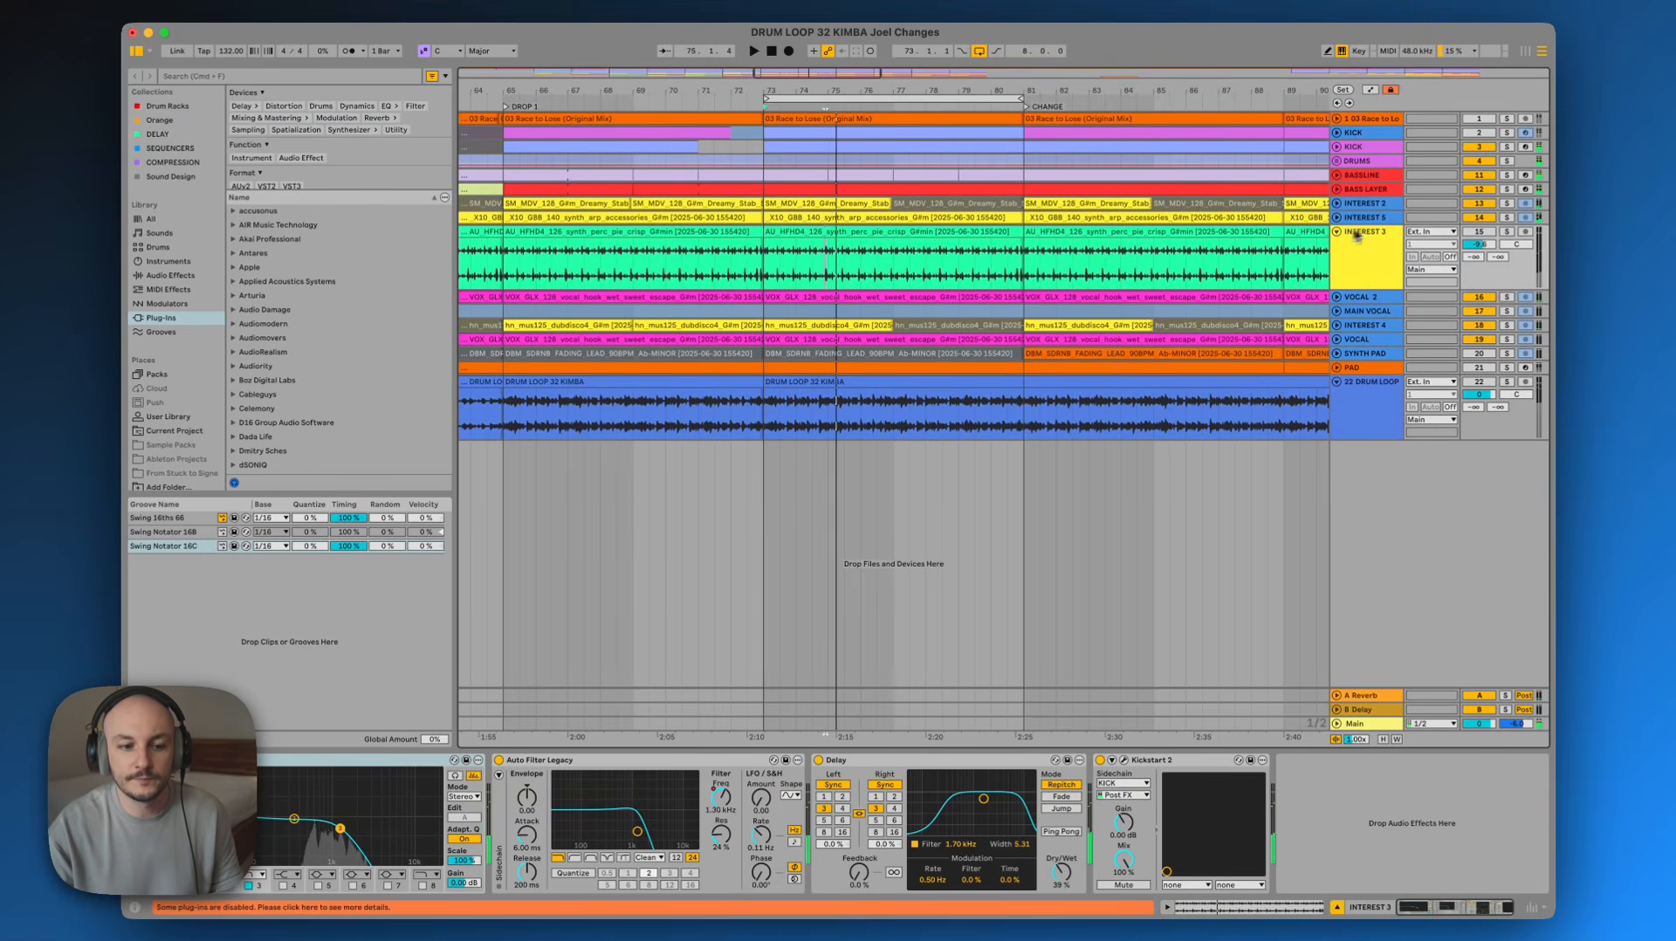
key("space")
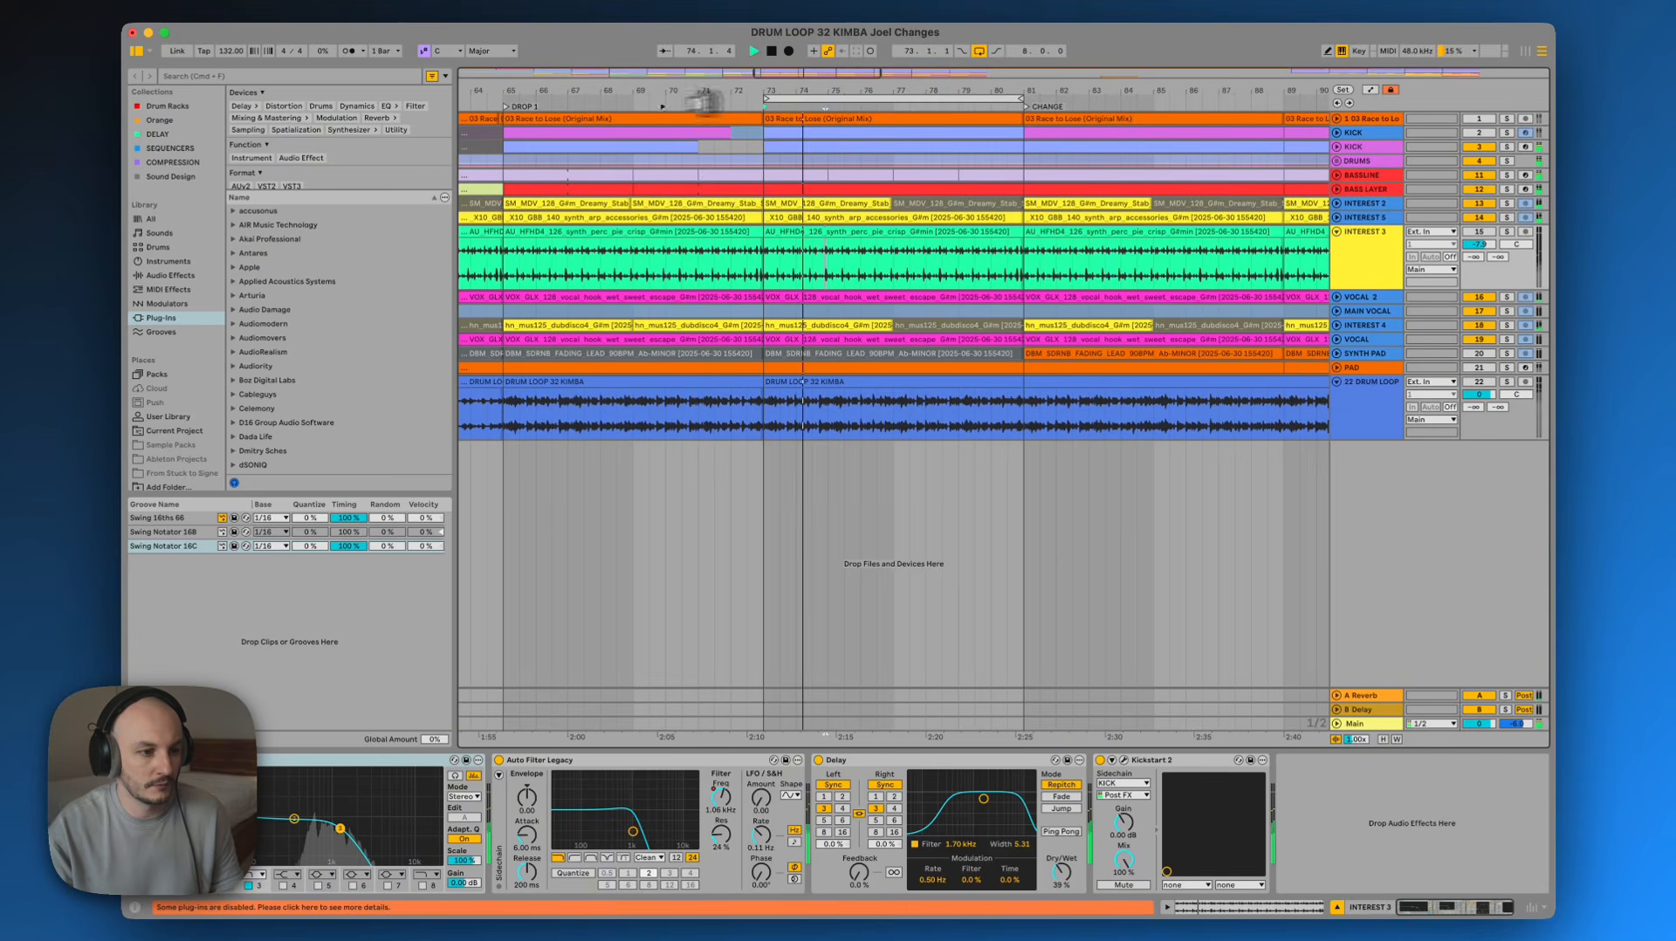
Raise the INTEREST 3 track's volume slightly during playback
left_click_drag(835, 100, 567, 87)
key("space")
key("space")
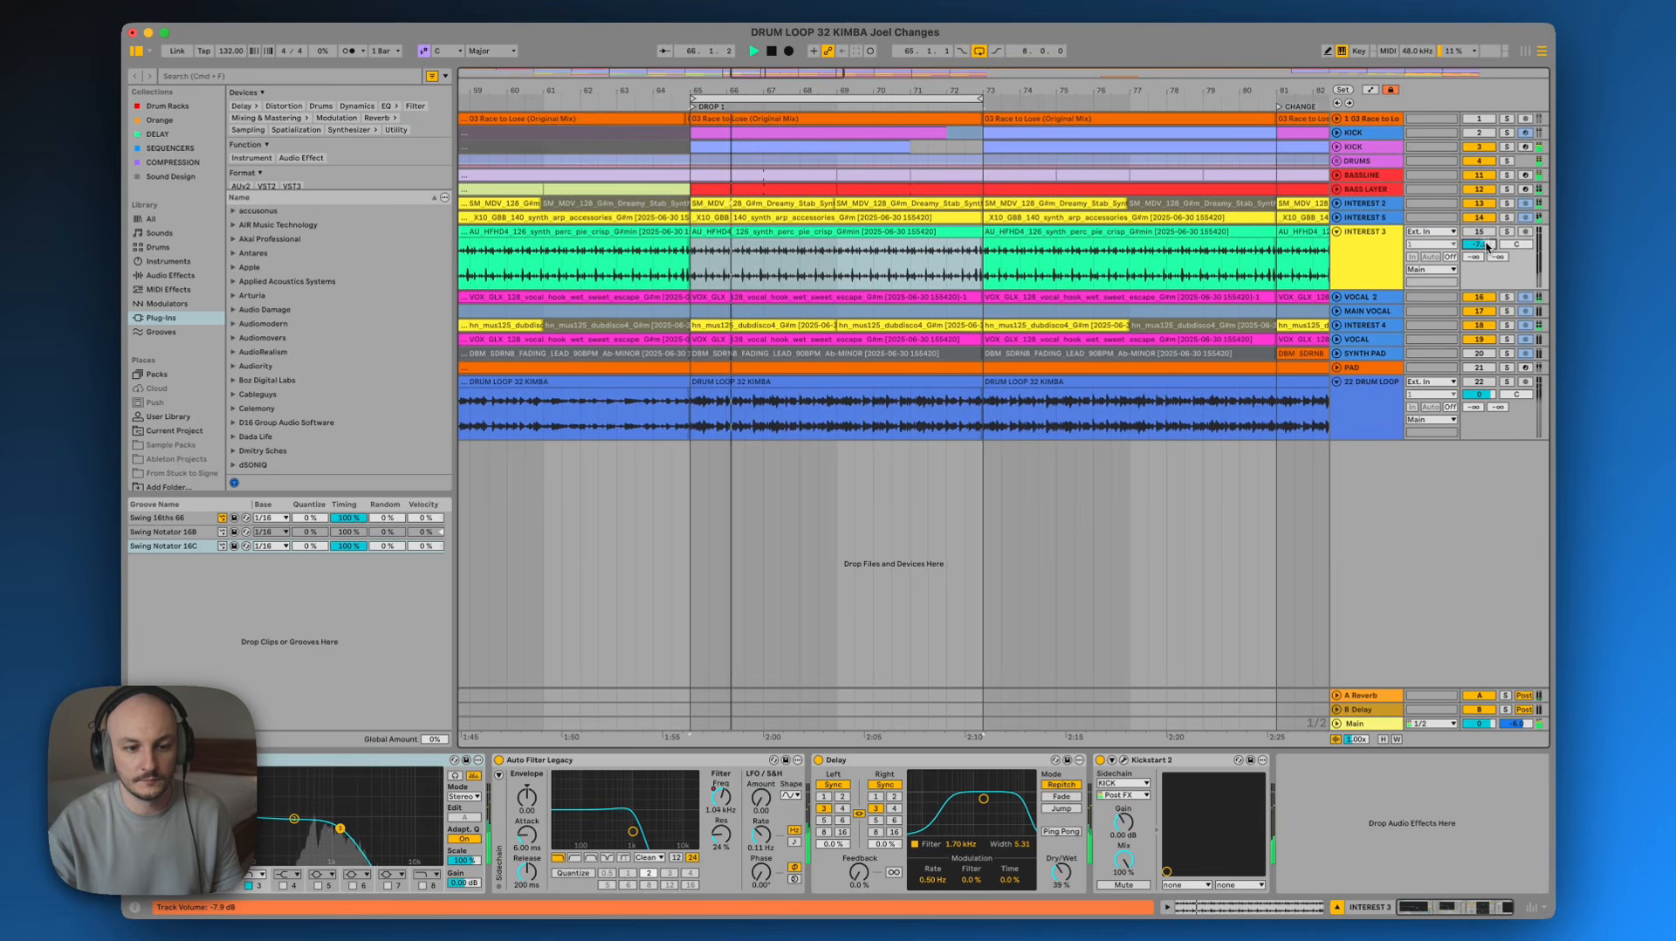
left_click_drag(1487, 247, 1487, 237)
left_click(1391, 258)
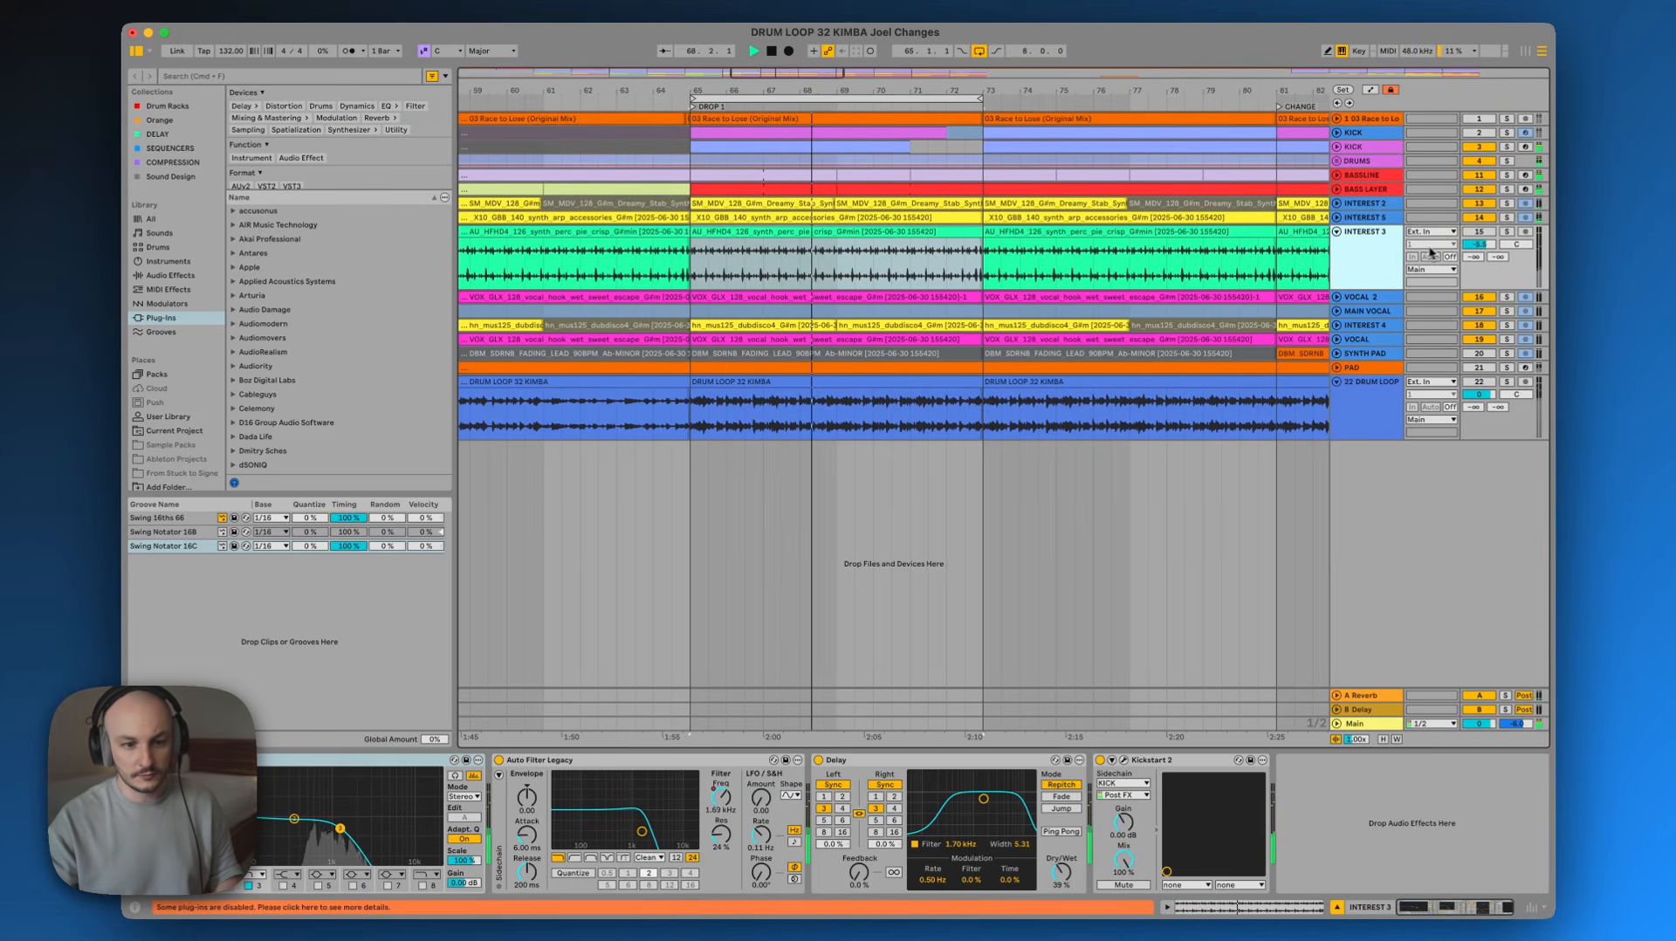
Nudge the INTEREST 3 track's volume, release its solo and fold its lane back
left_click_drag(1489, 247, 1489, 253)
left_click(1385, 248)
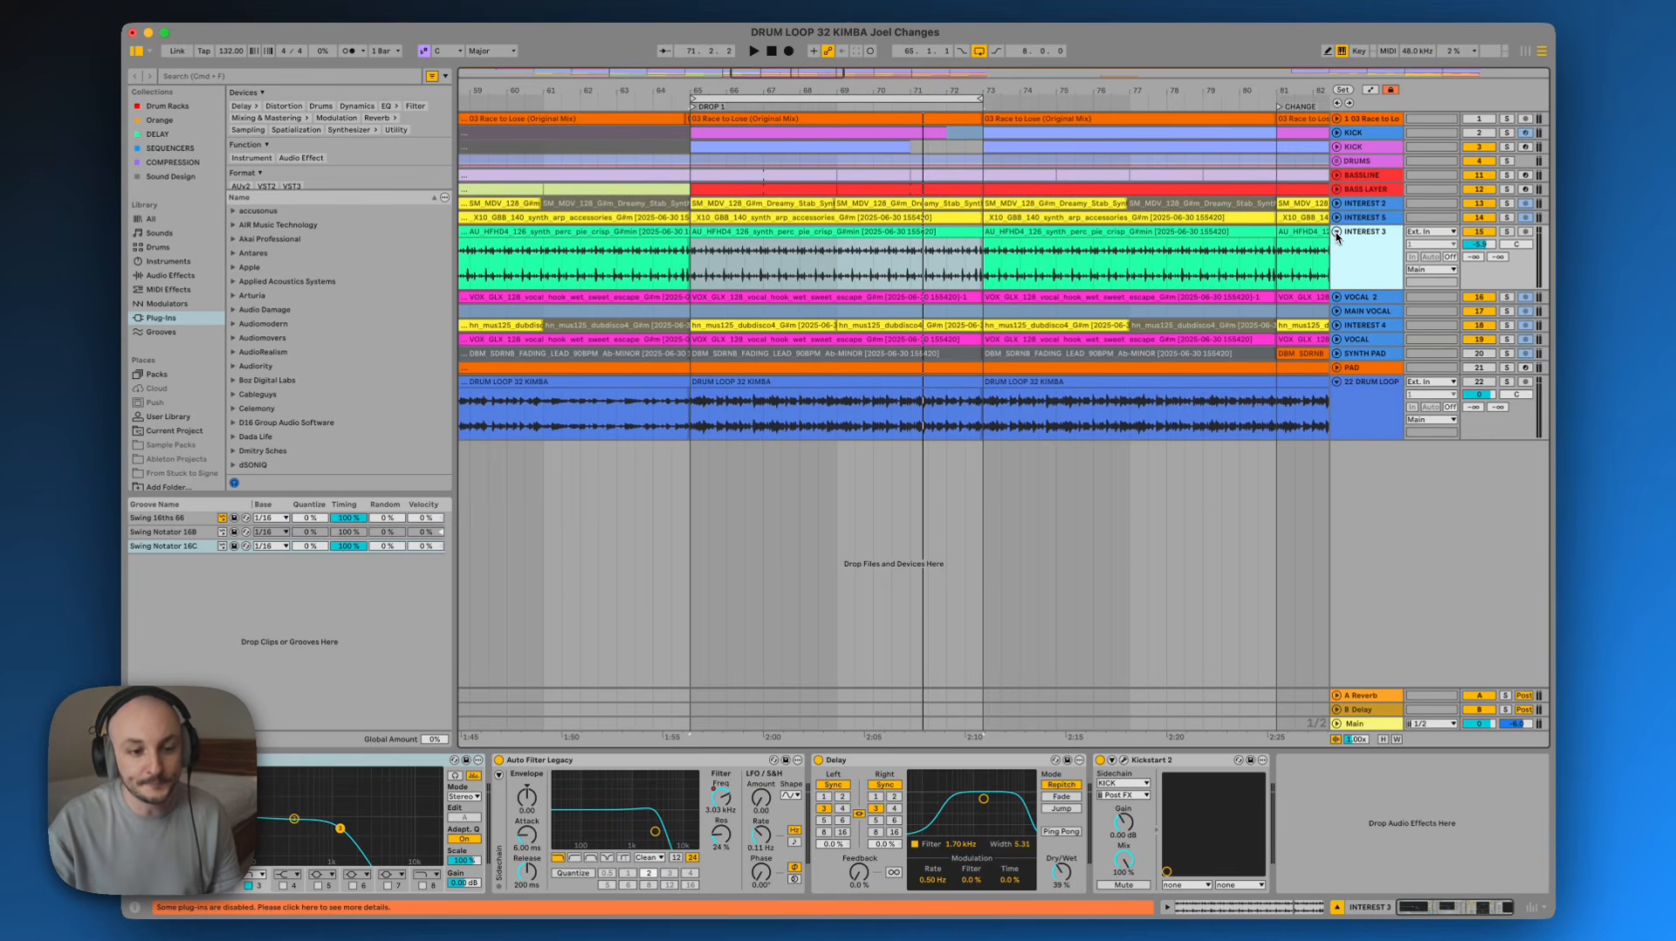
left_click(1337, 231)
Step through the vocal, interest, bass and drum loop tracks to inspect their device chains
left_click(1376, 248)
left_click(1378, 259)
left_click(1376, 246)
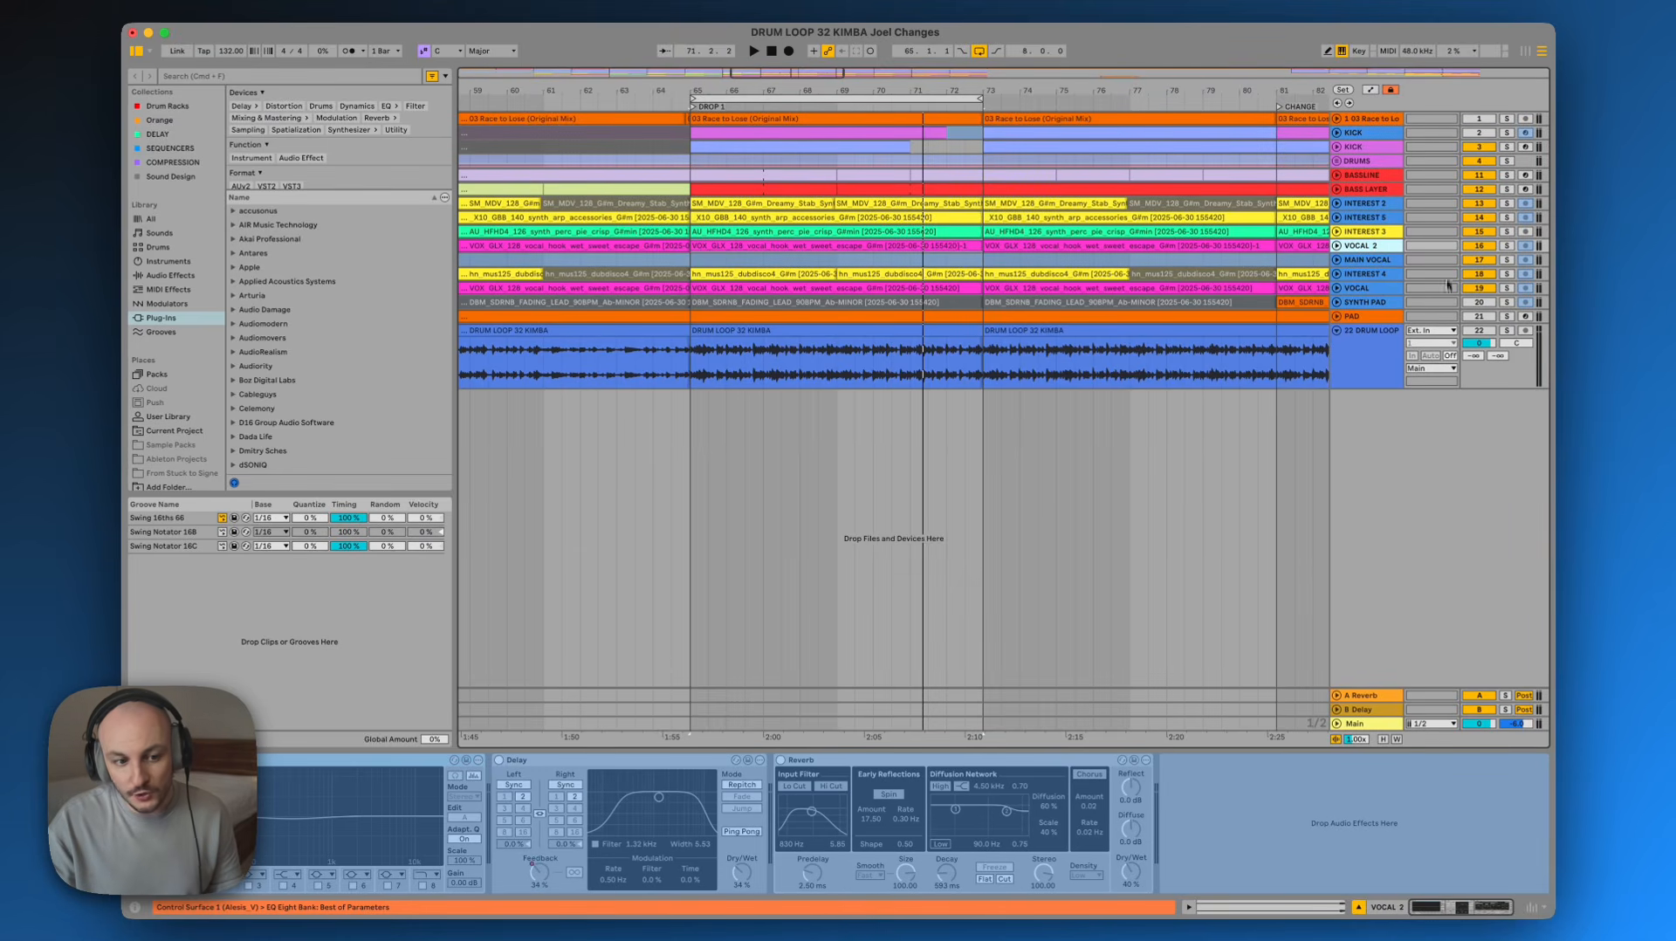
left_click(1388, 288)
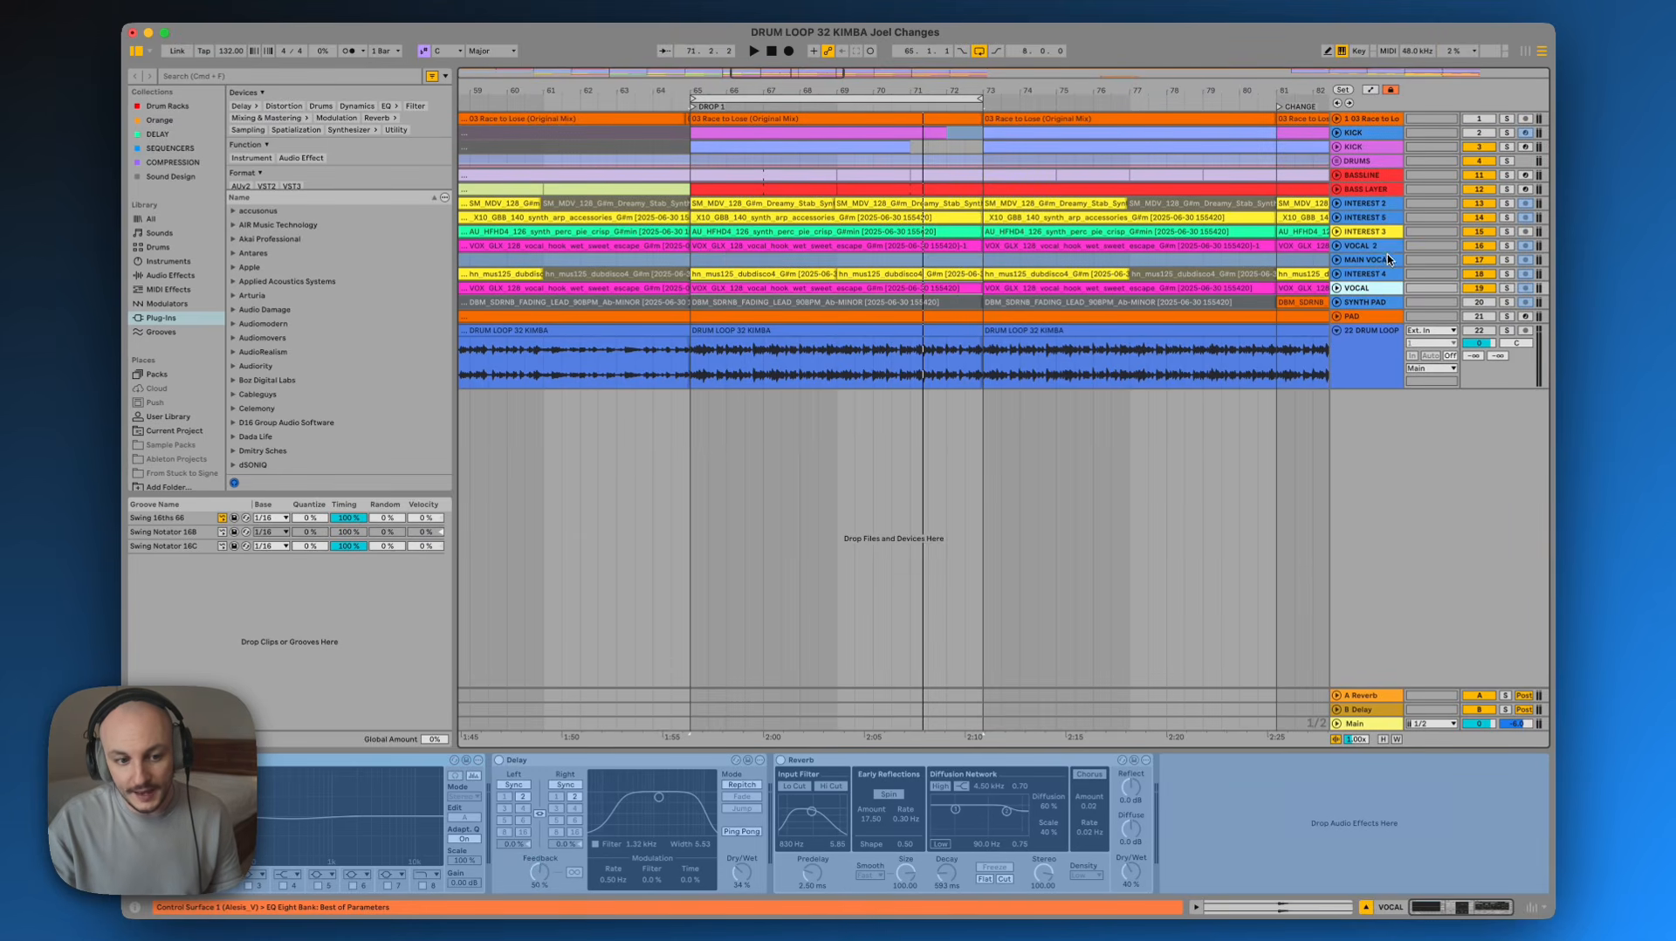
left_click(1382, 260)
left_click(1380, 216)
left_click(1378, 205)
left_click(1375, 190)
left_click(1376, 208)
left_click(1376, 231)
left_click(1379, 246)
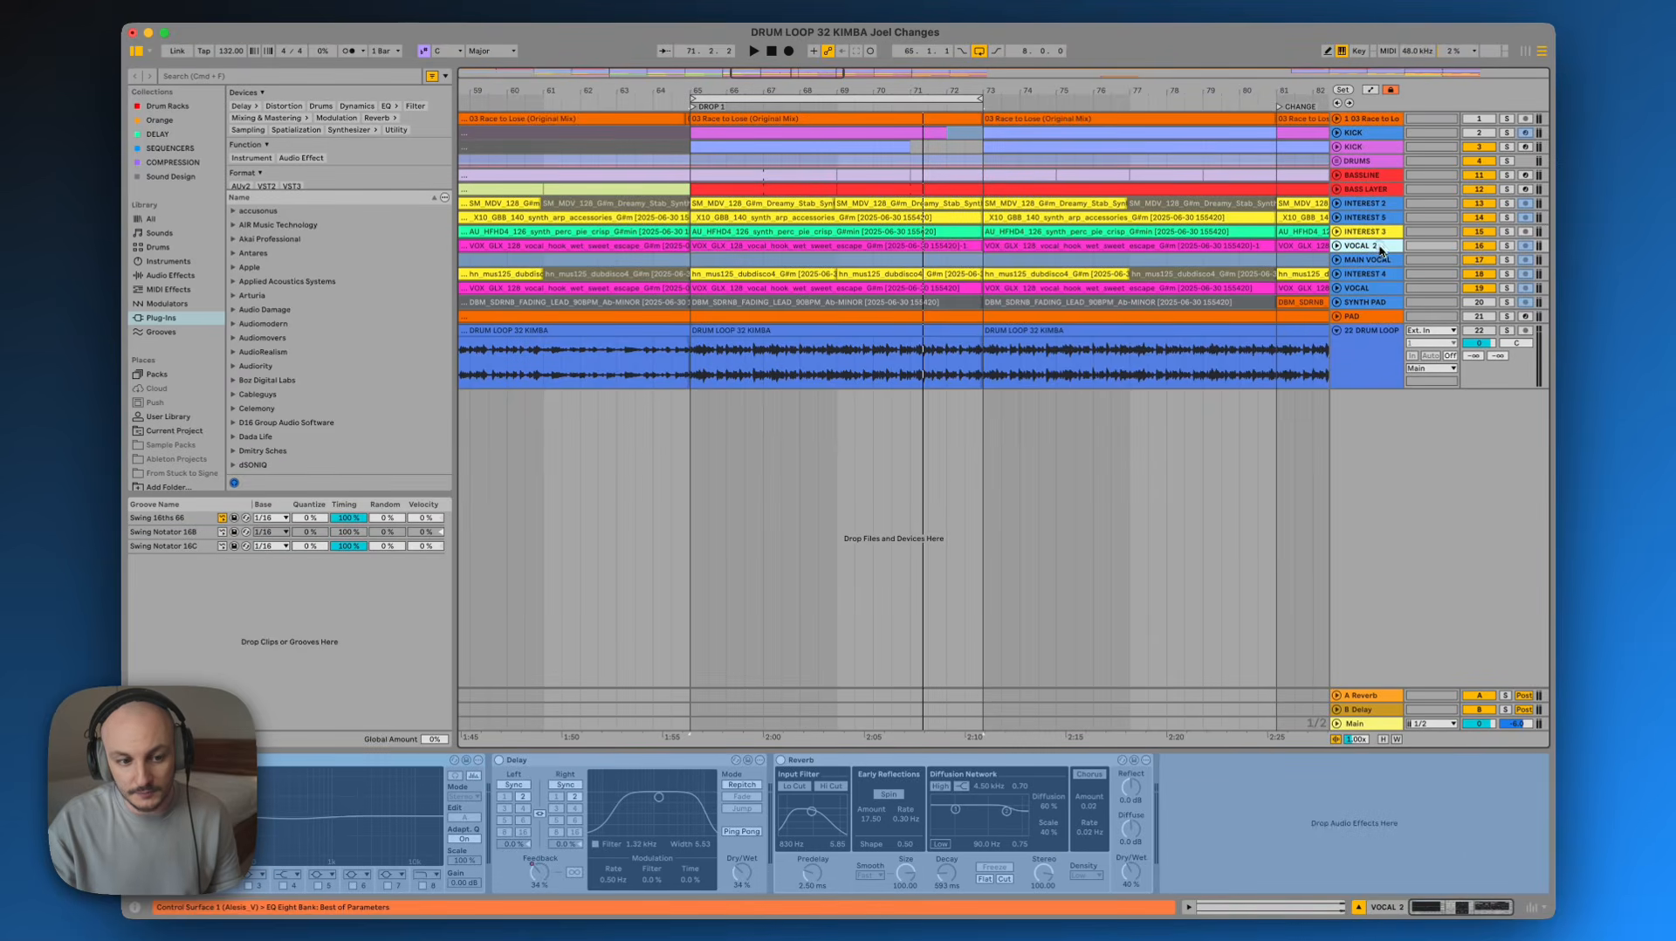
left_click(1381, 288)
left_click(1383, 303)
left_click(1380, 336)
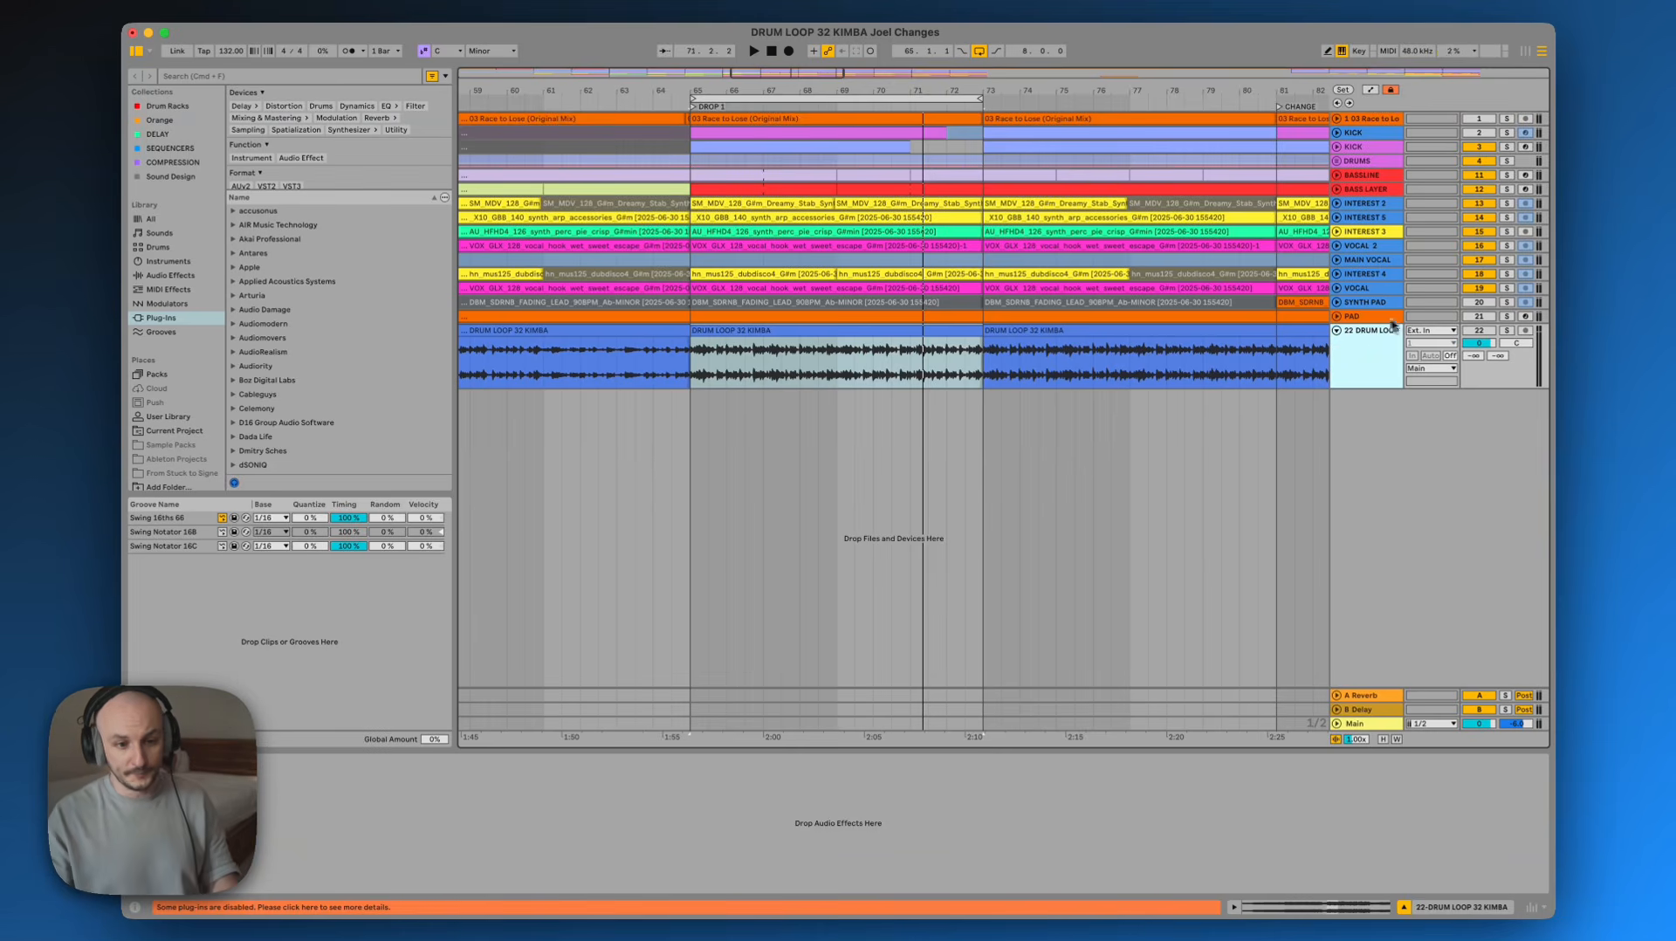
Select the PAD track and unfold its lane to show its MIDI clips and devices
left_click(1363, 320)
left_click(1336, 316)
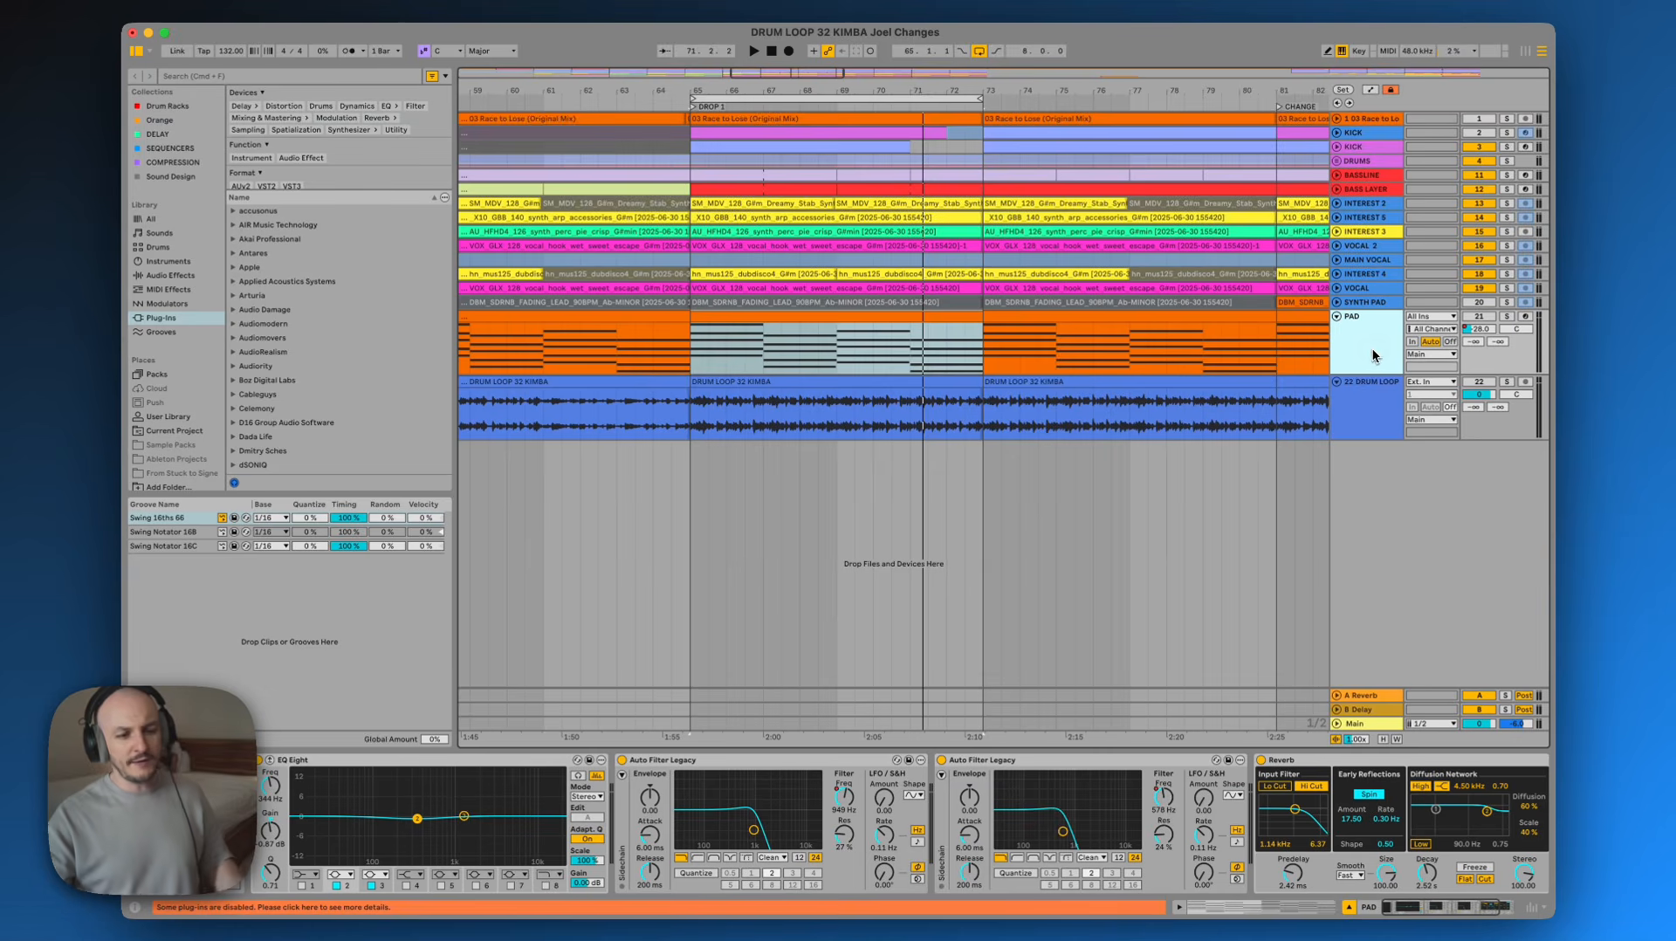
left_click(1368, 346)
left_click(1368, 346)
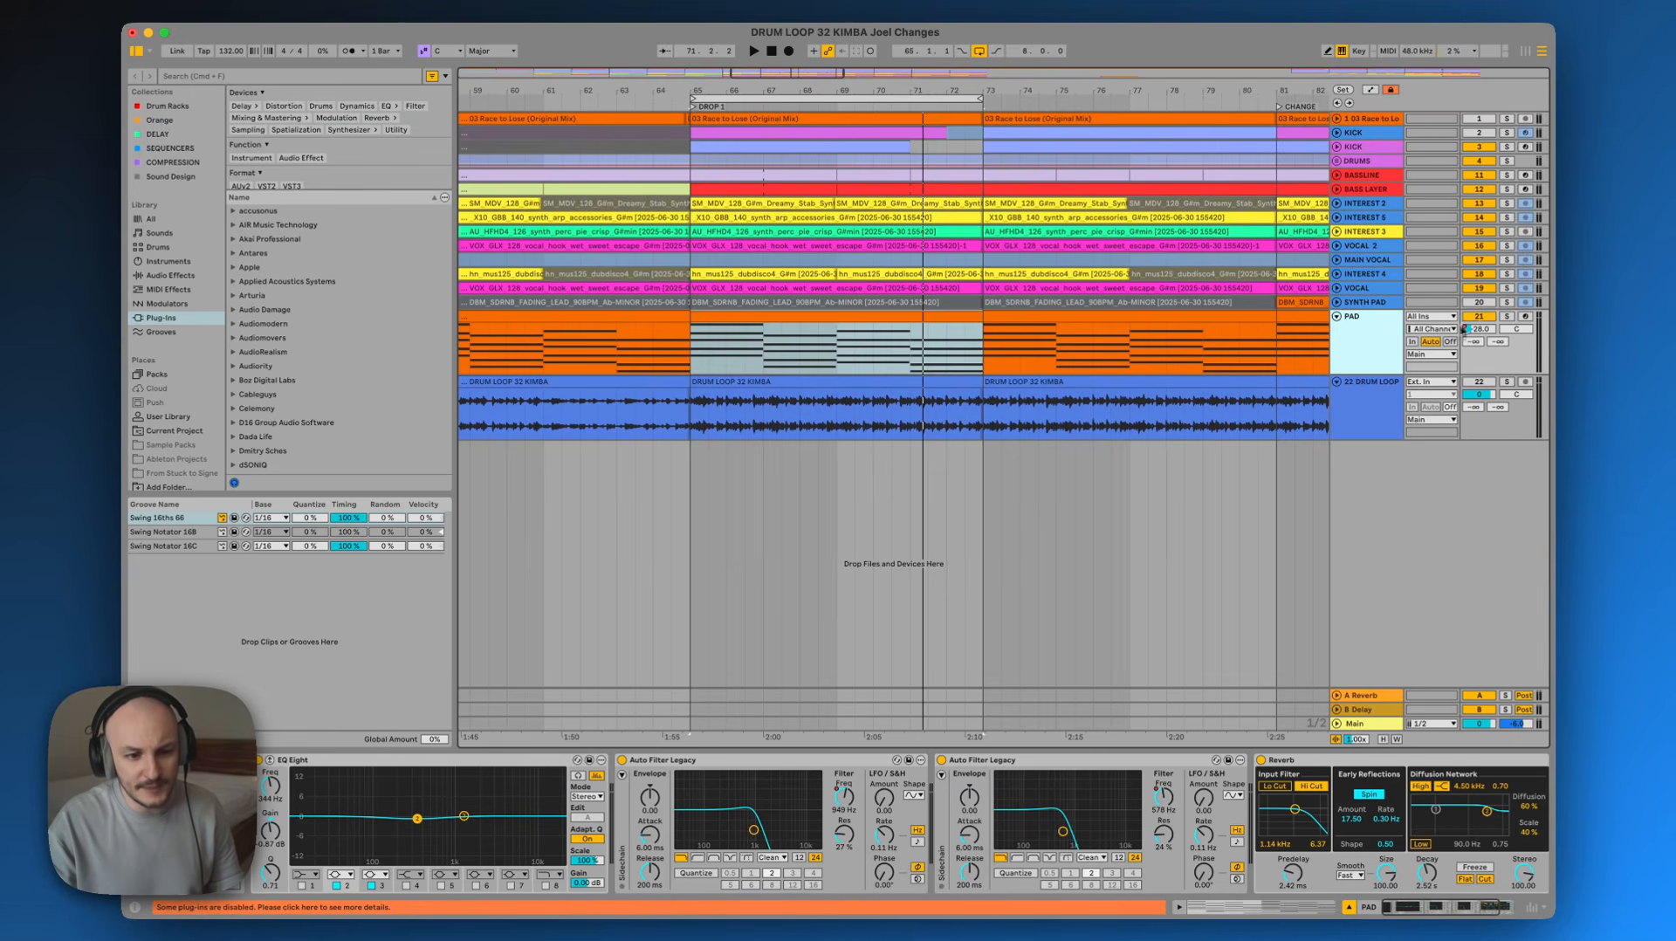
left_click(1372, 339)
left_click(1381, 330)
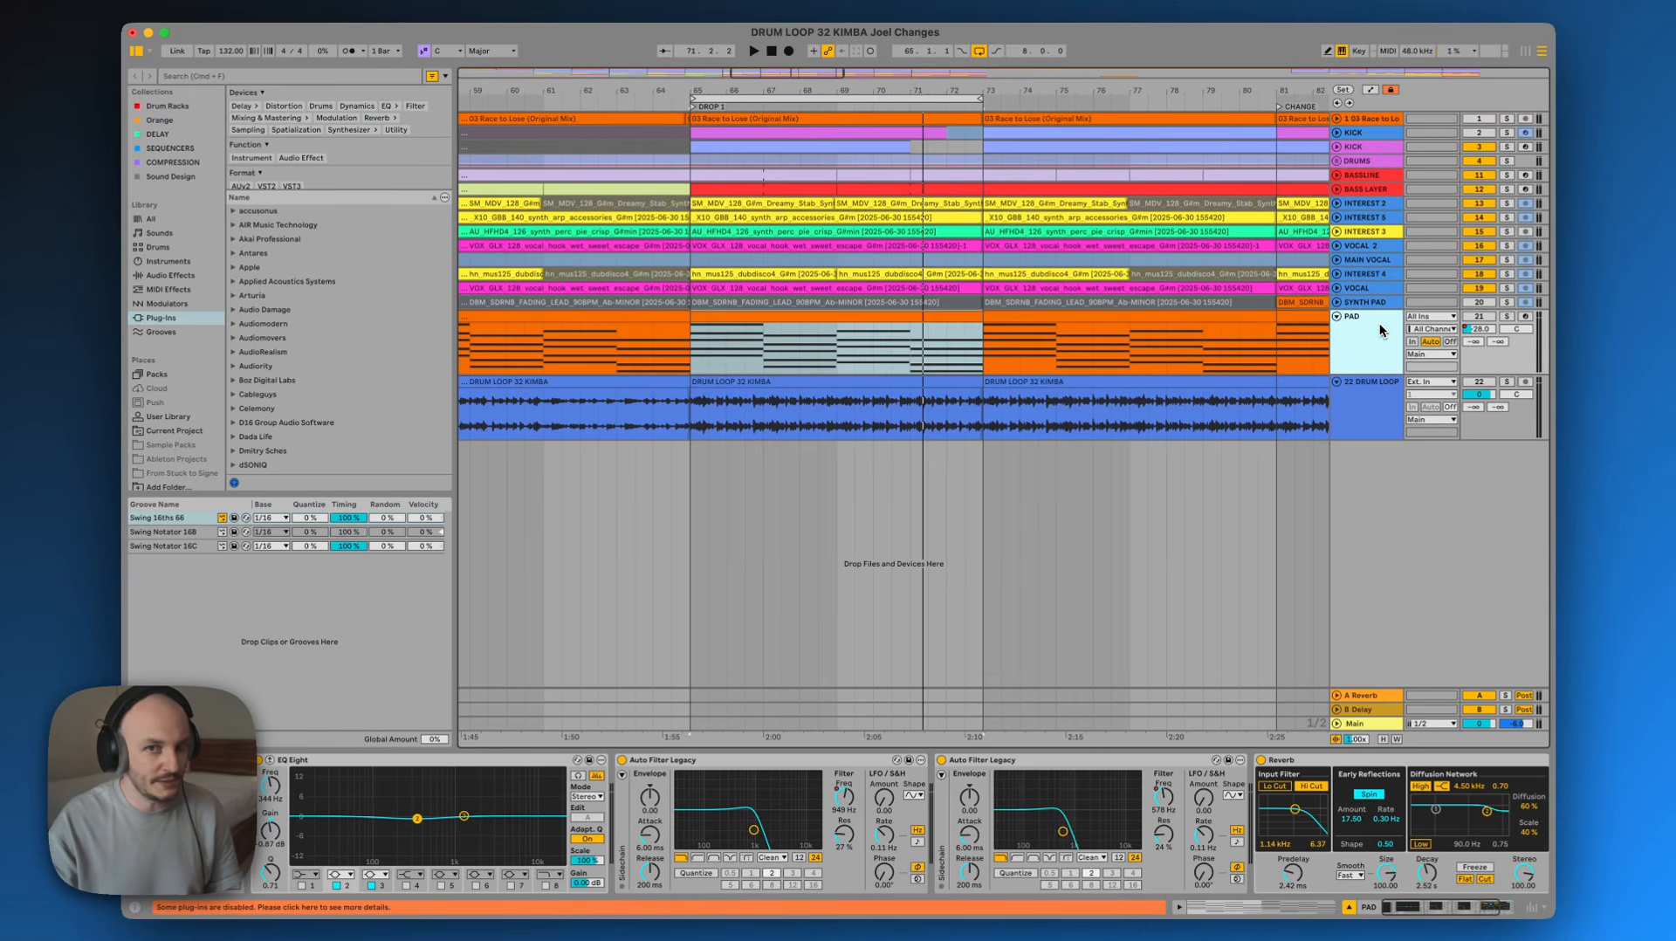
Play back the arrangement while listening to the PAD track and its EQ Eight, then stop
key("space")
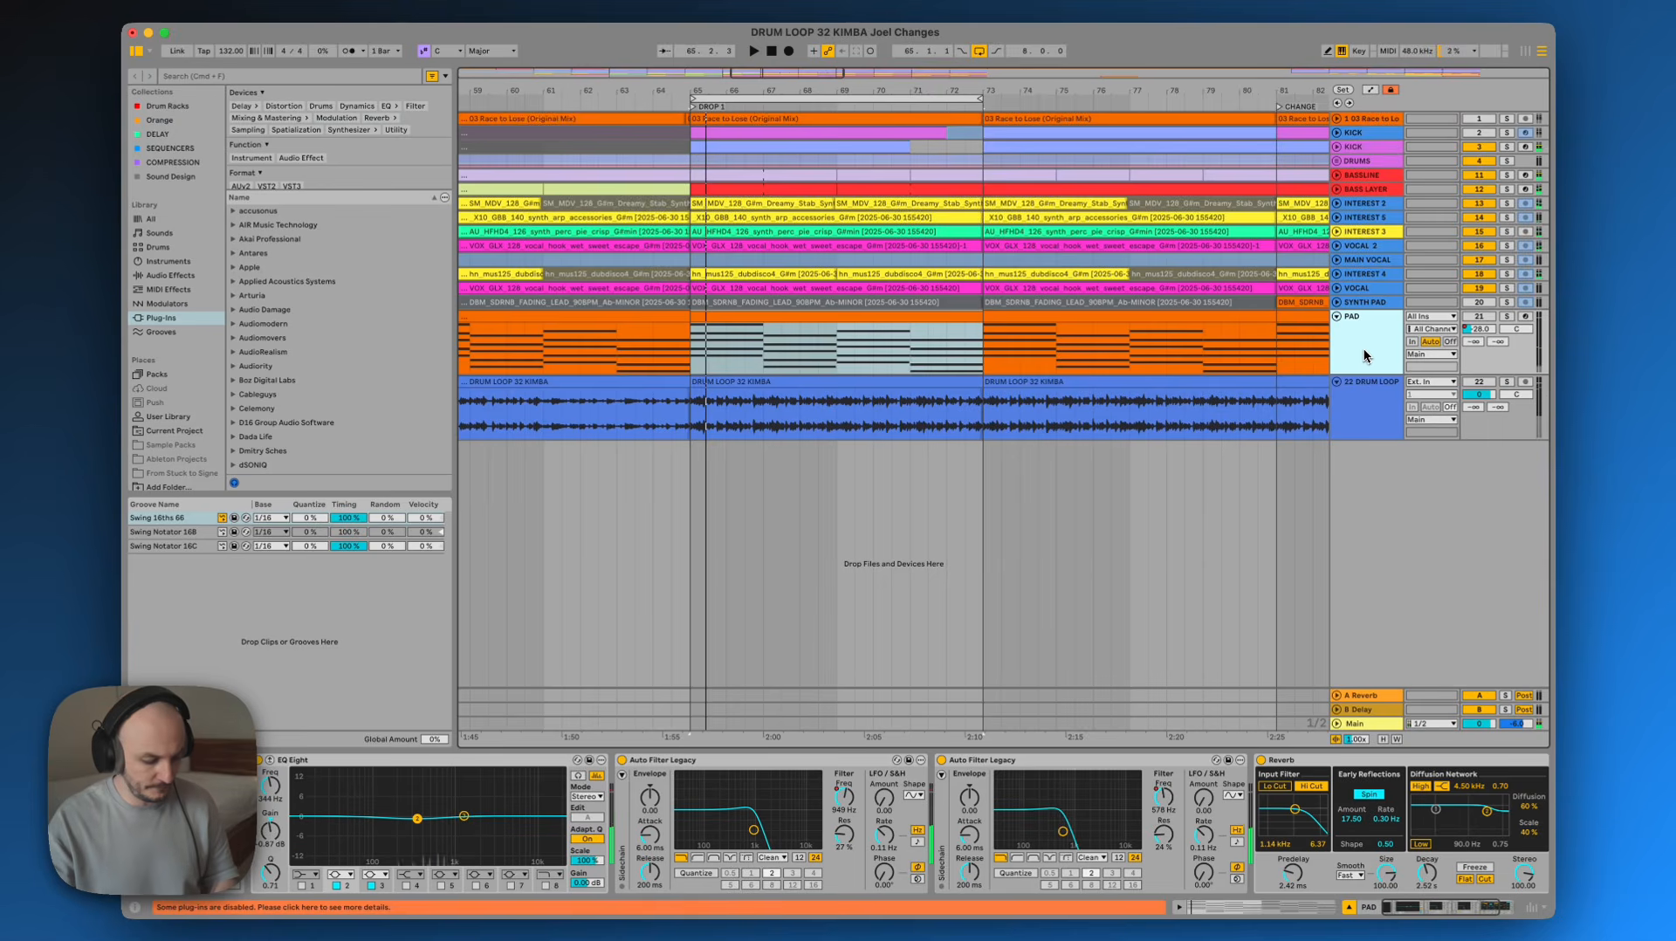
key("space")
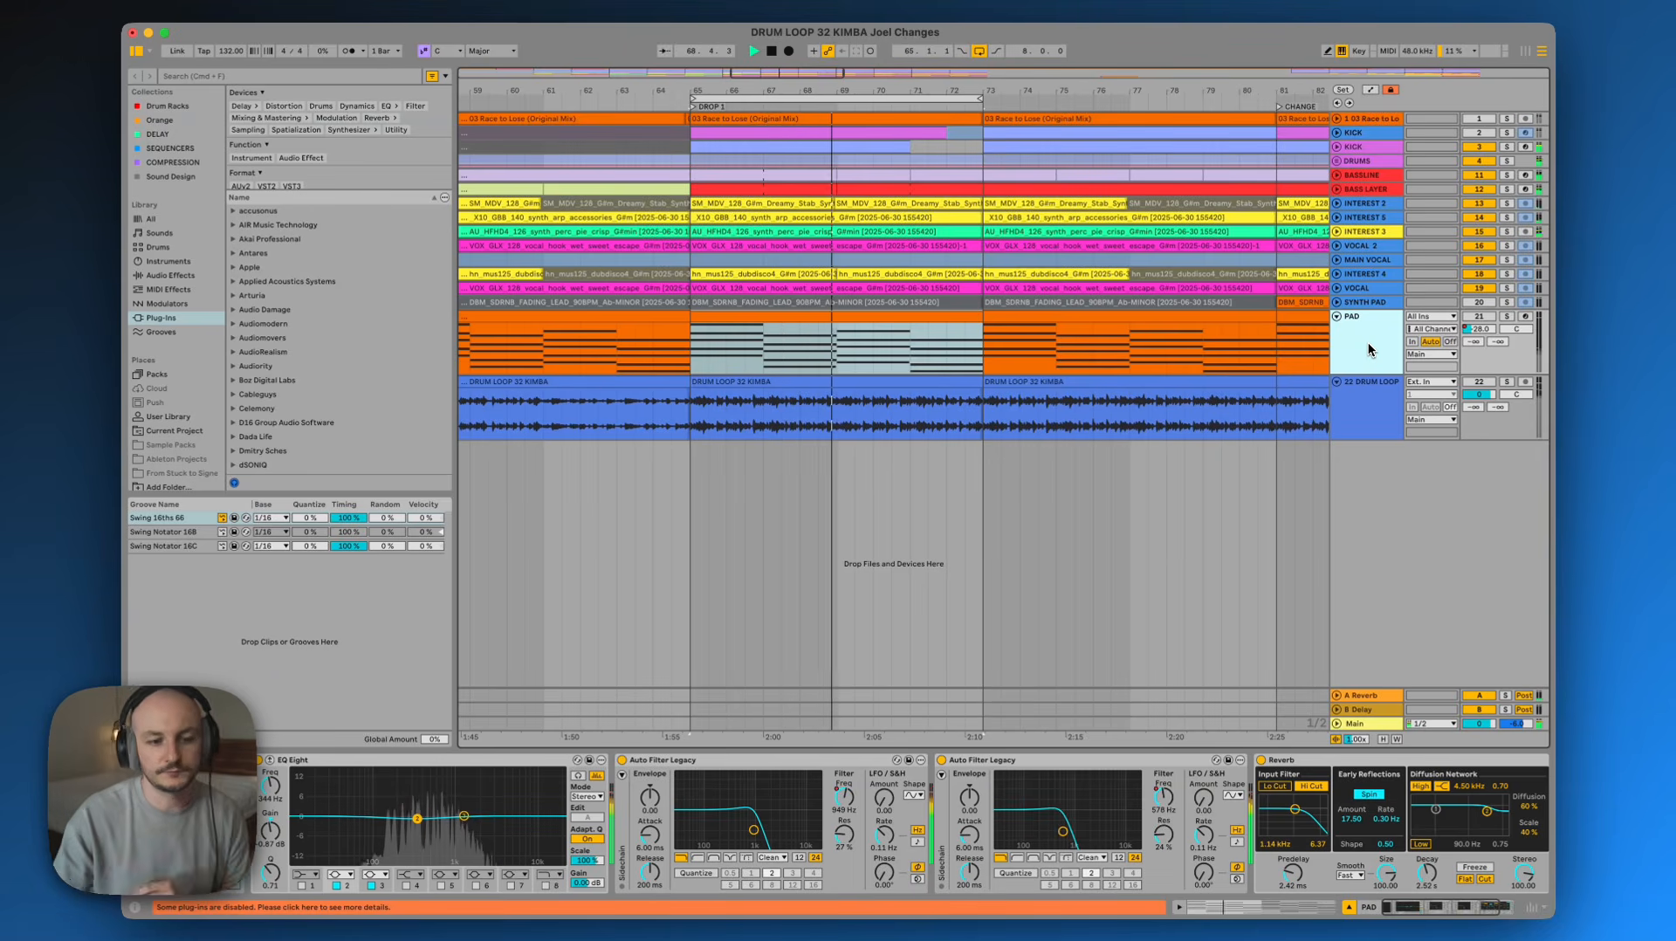
left_click(1485, 319)
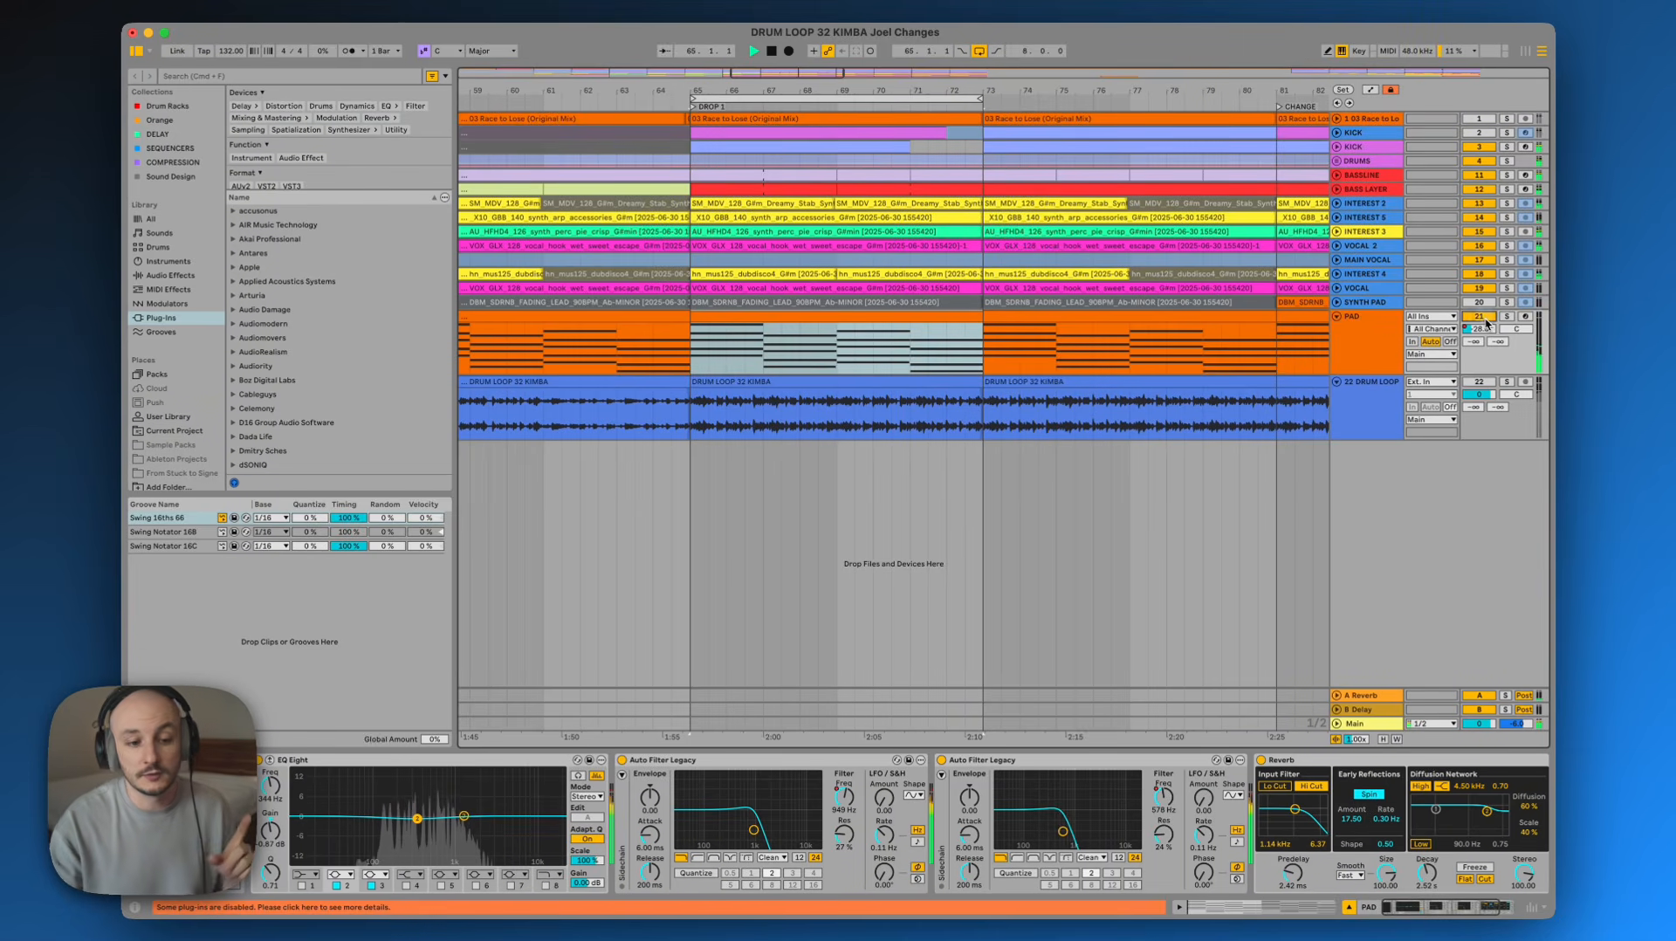
left_click(1393, 342)
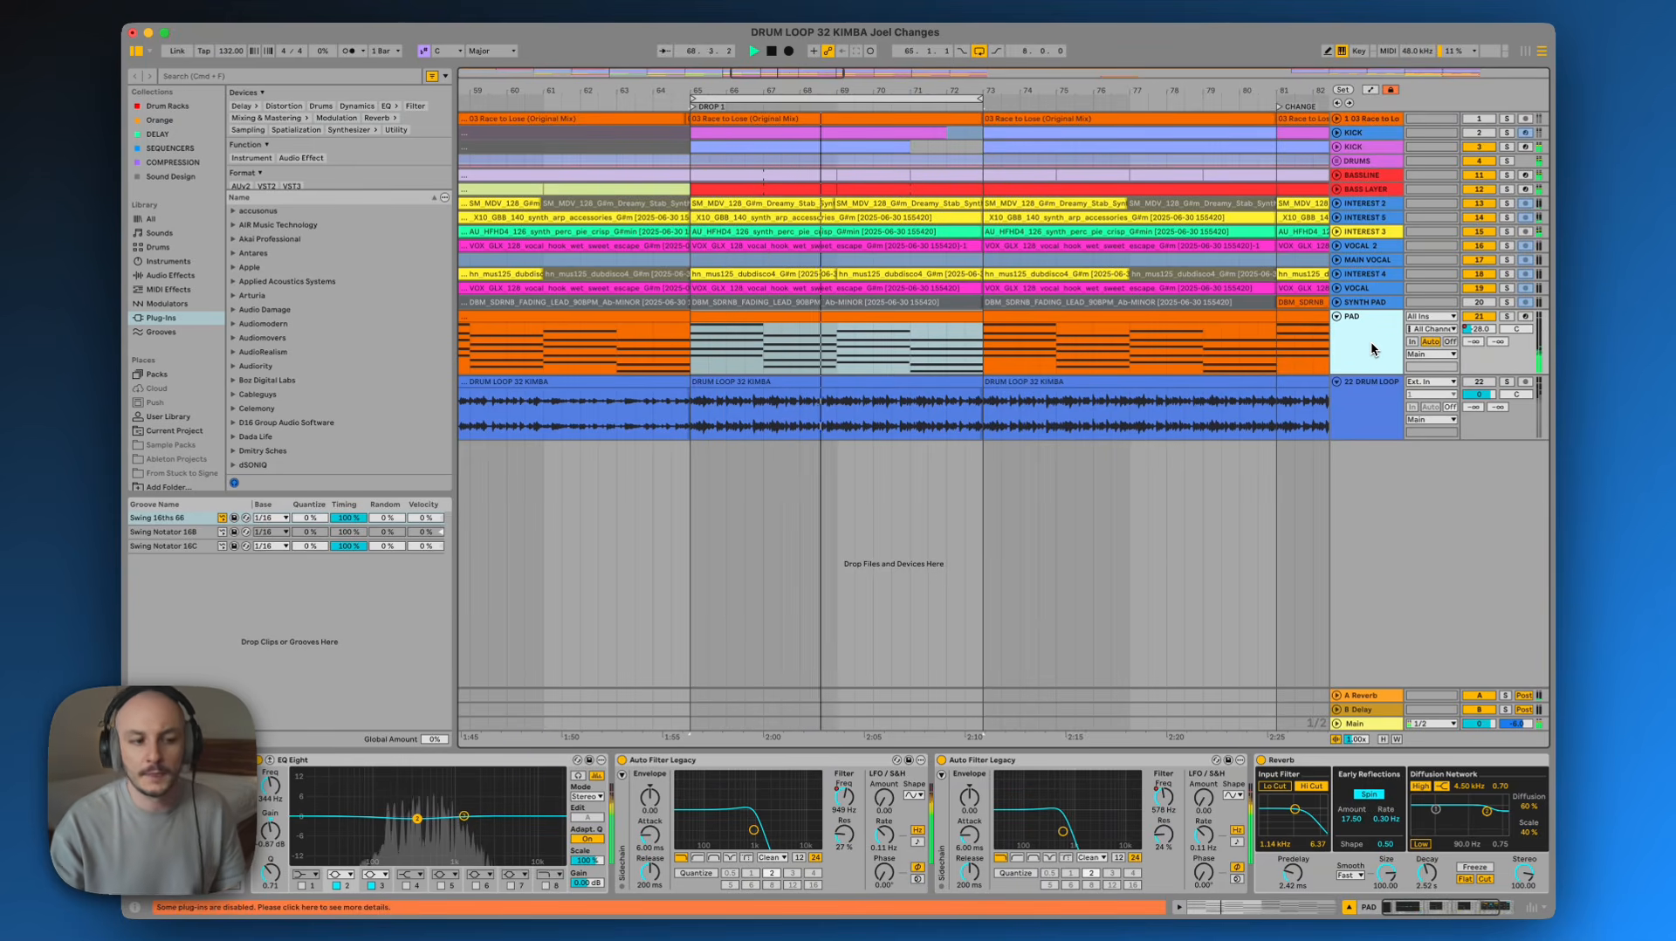
key("space")
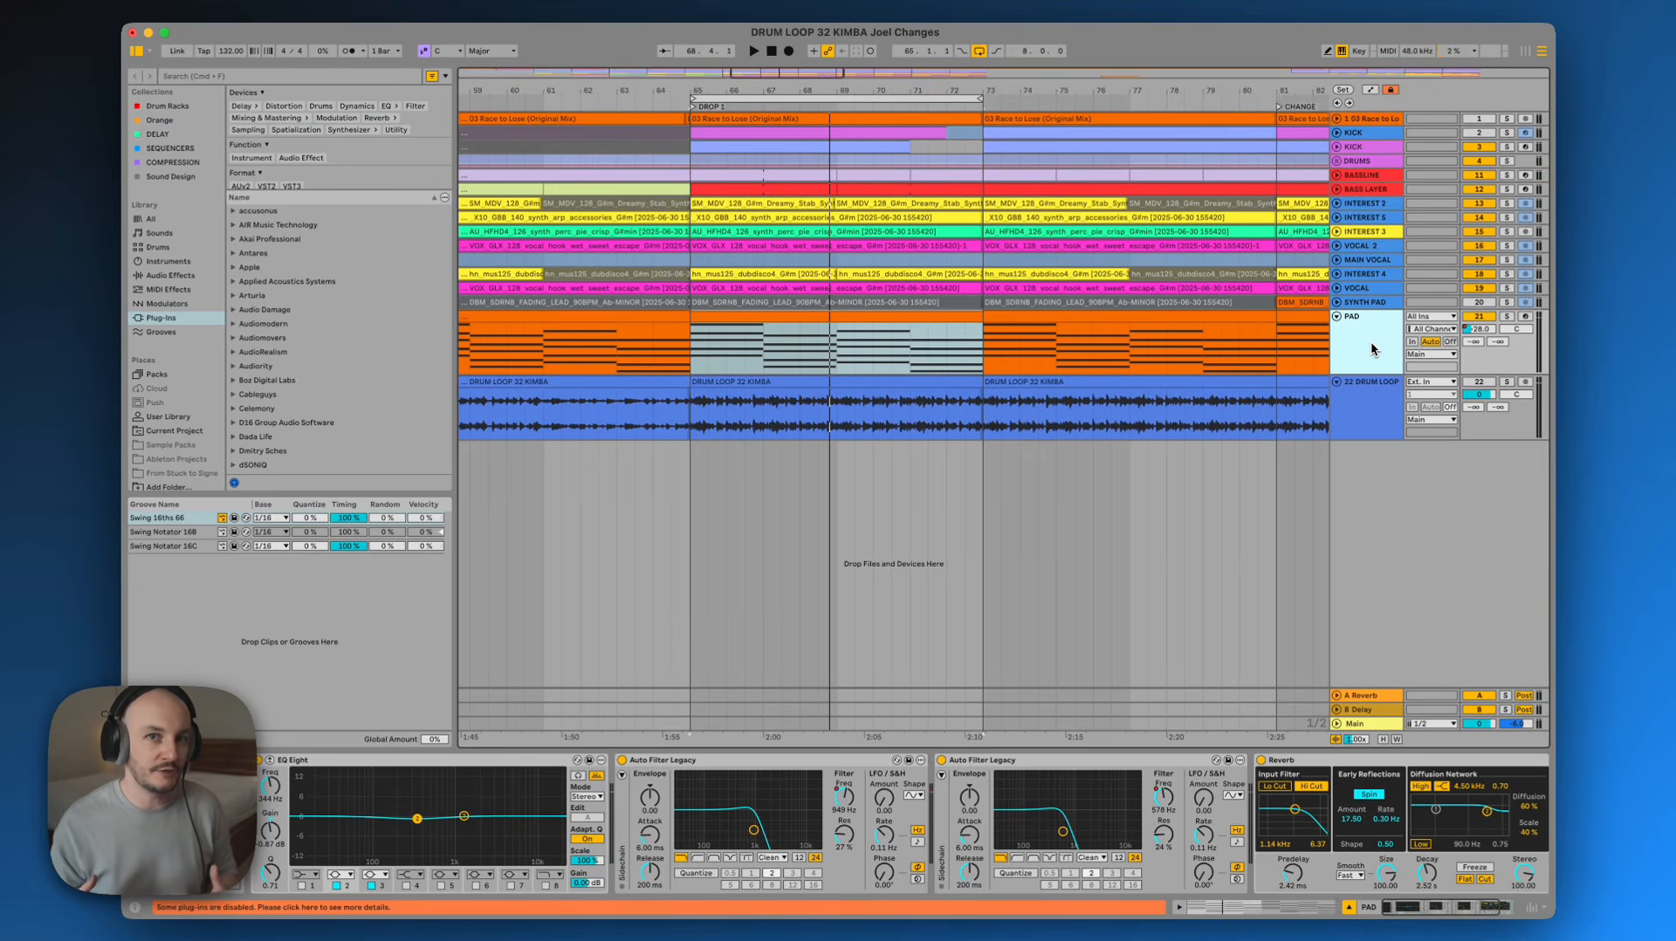
Solo the 22 DRUM LOOP track and start playback
left_click(1360, 397)
key("s")
key("space")
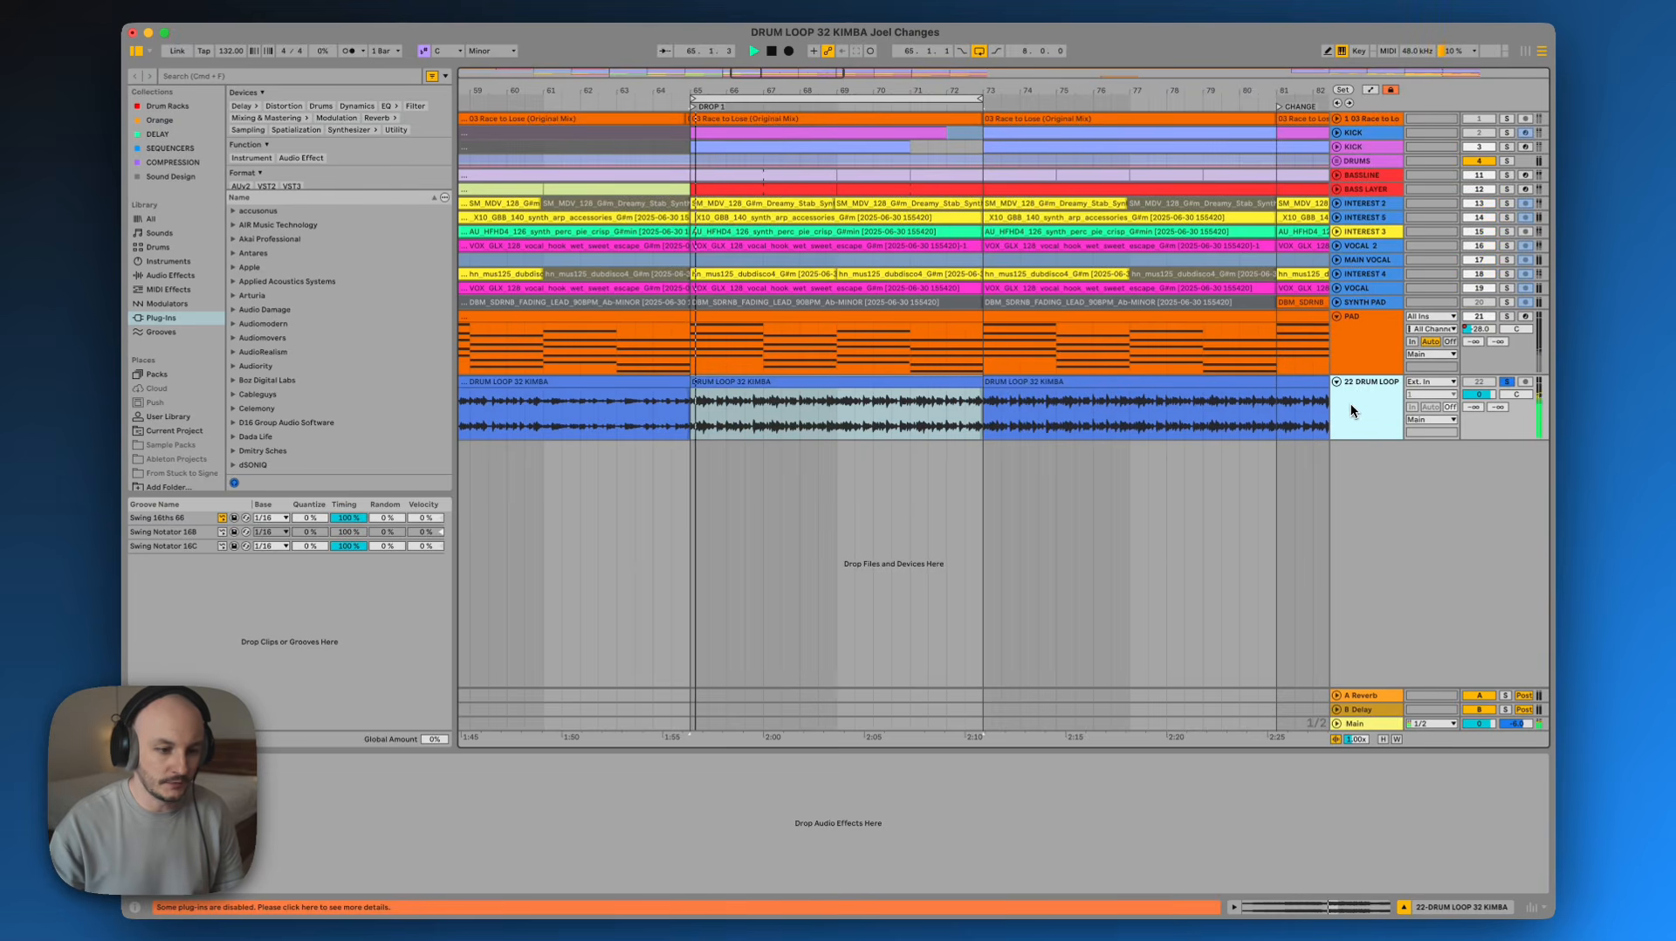